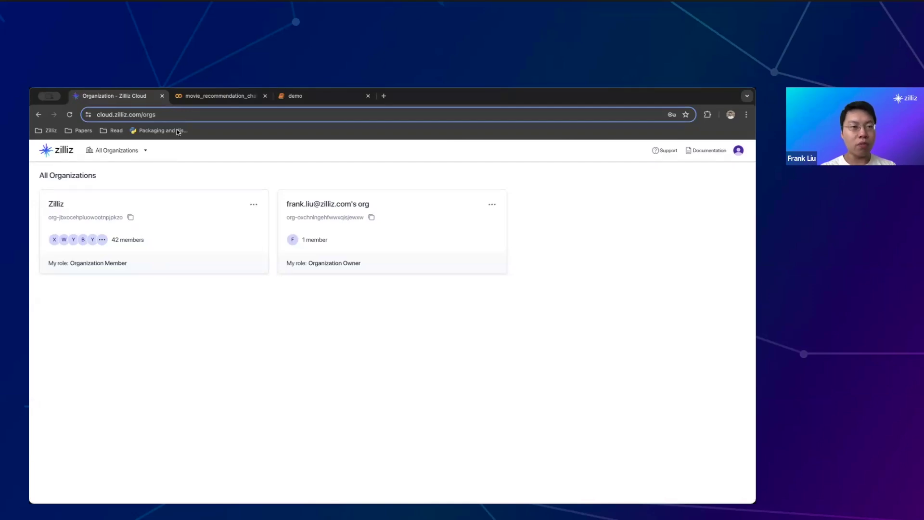
# Load cloud.zilliz.com and open the personal organization's Projects page
pyautogui.moveTo(177, 115); pyautogui.dragTo(52, 115)
pyautogui.click(147, 114)
pyautogui.press('BackSpace')
pyautogui.press('BackSpace')
pyautogui.press('BackSpace')
pyautogui.press('BackSpace')
pyautogui.press('BackSpace')
pyautogui.press('Return')
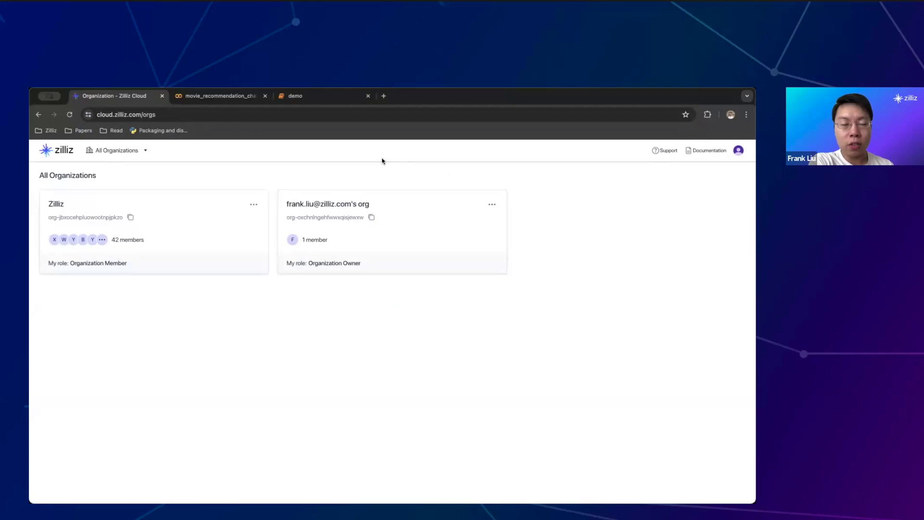
pyautogui.click(347, 198)
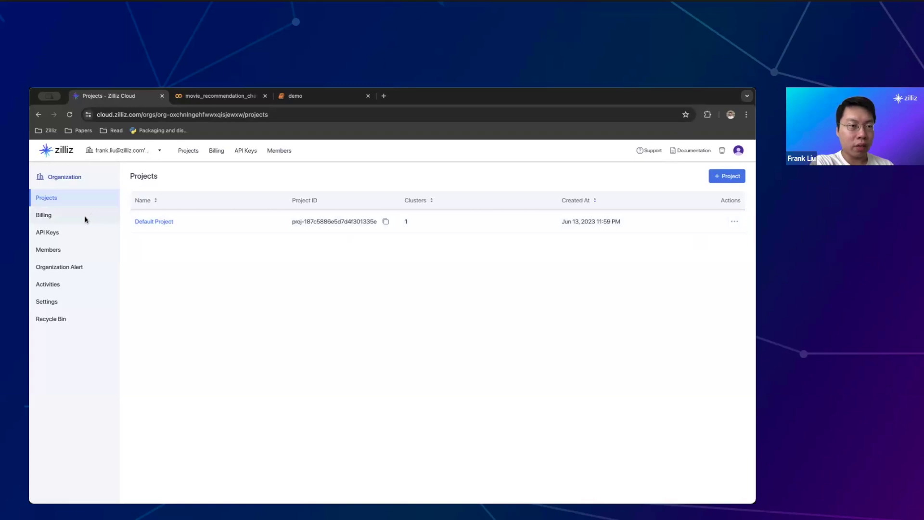
# Open API Keys, check the Members' Key tab, and return to My Key
pyautogui.click(68, 234)
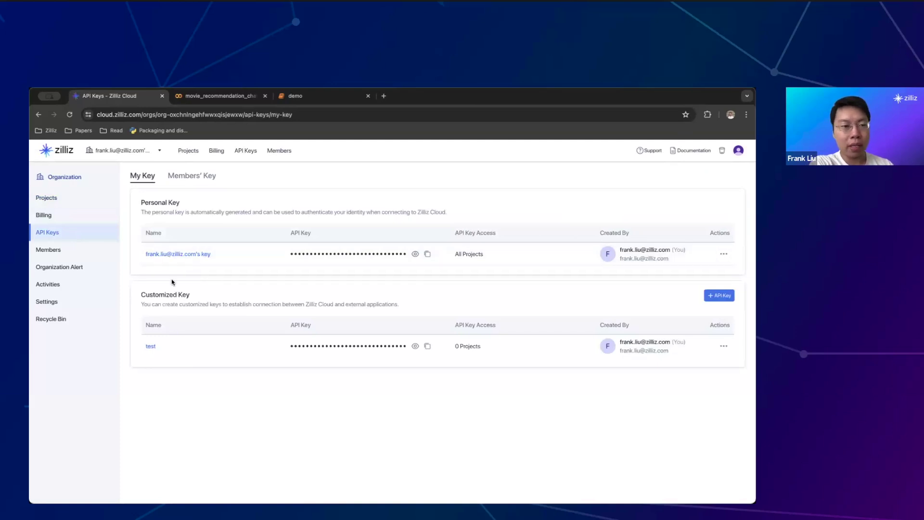
pyautogui.click(172, 182)
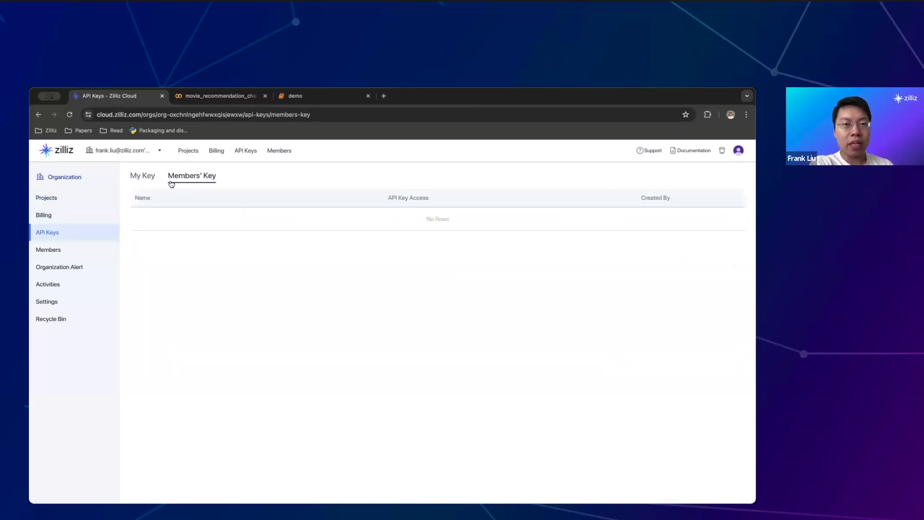
pyautogui.click(141, 181)
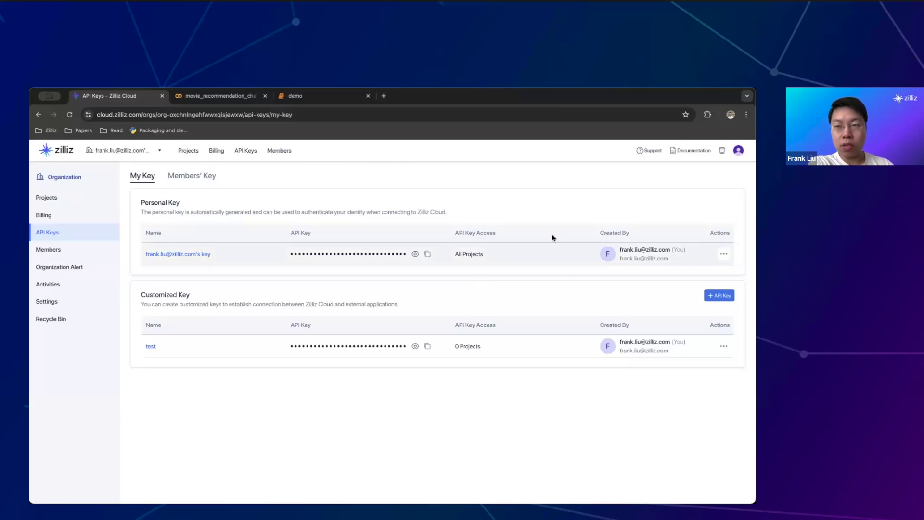
# Start a new API key named test2 with Organization Member and Project Member roles
pyautogui.click(719, 296)
pyautogui.click(299, 250)
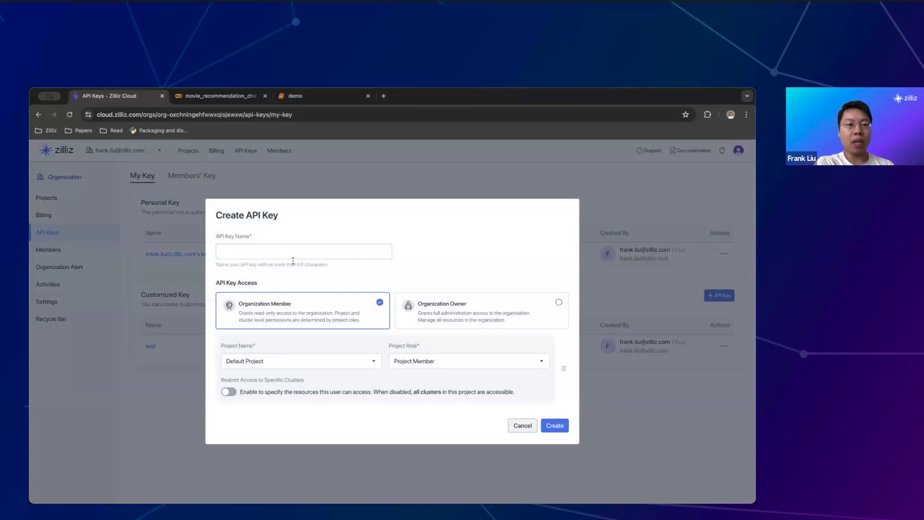
pyautogui.write('test2')
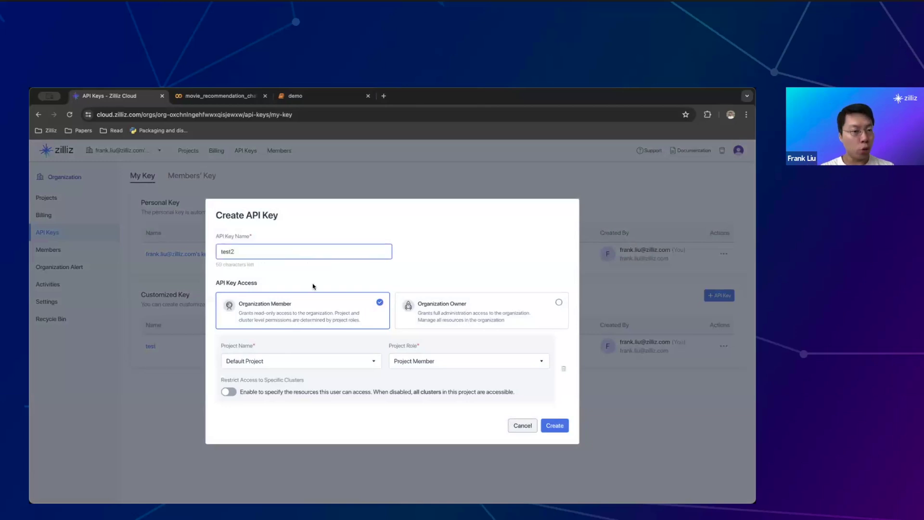
pyautogui.click(431, 314)
pyautogui.click(349, 348)
pyautogui.click(419, 366)
pyautogui.click(495, 391)
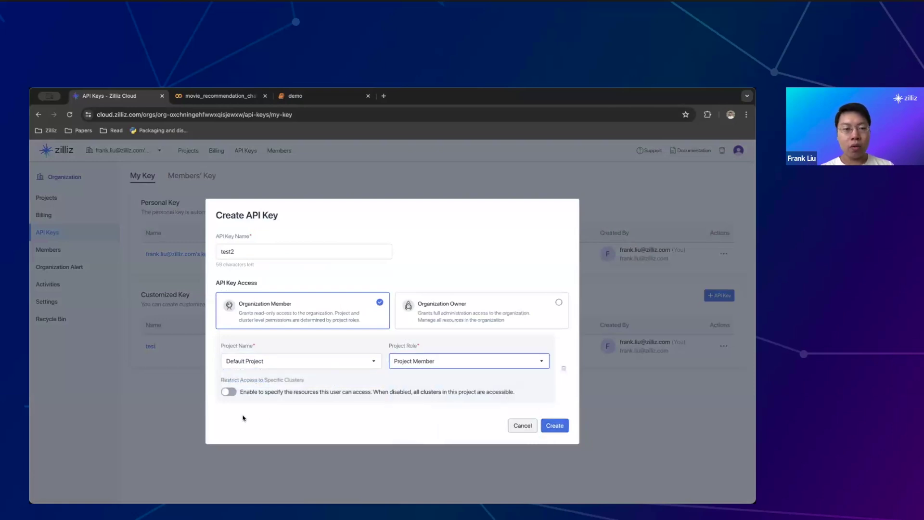
# Restrict test2 to the Free-01 cluster and create the key
pyautogui.click(229, 392)
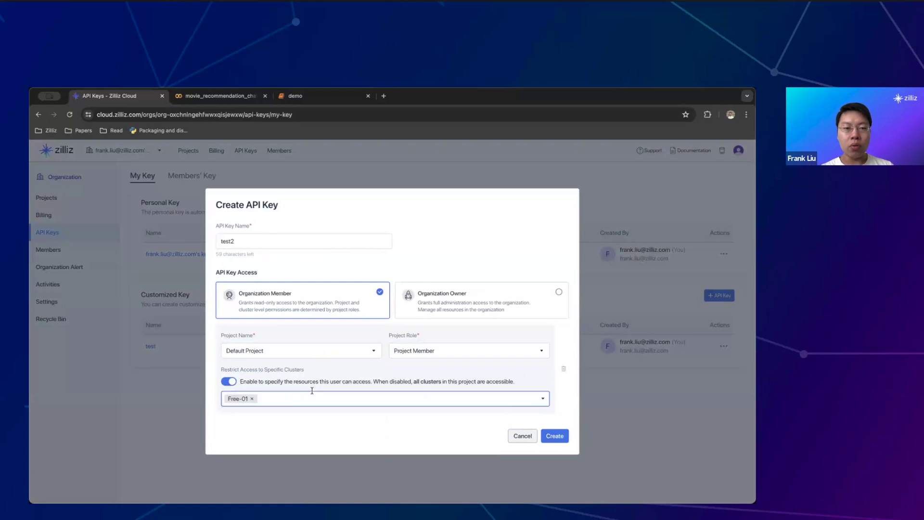
pyautogui.click(316, 393)
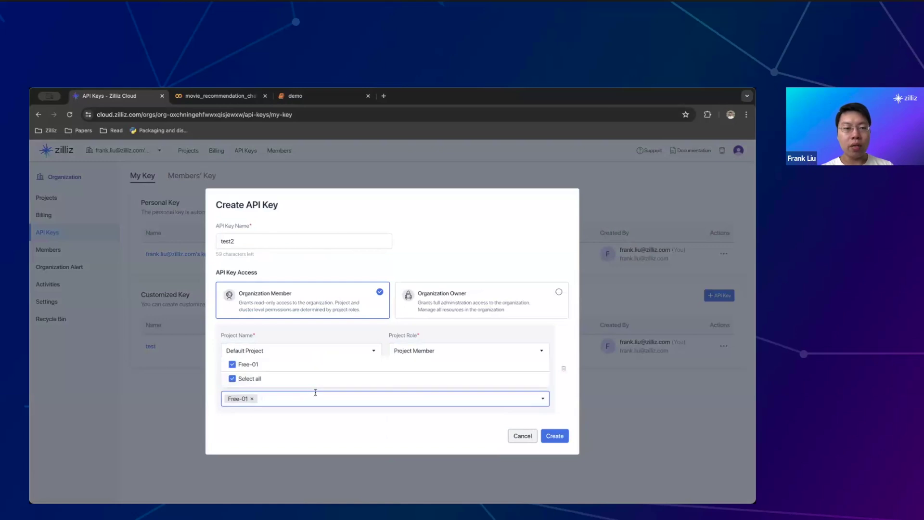
pyautogui.click(325, 416)
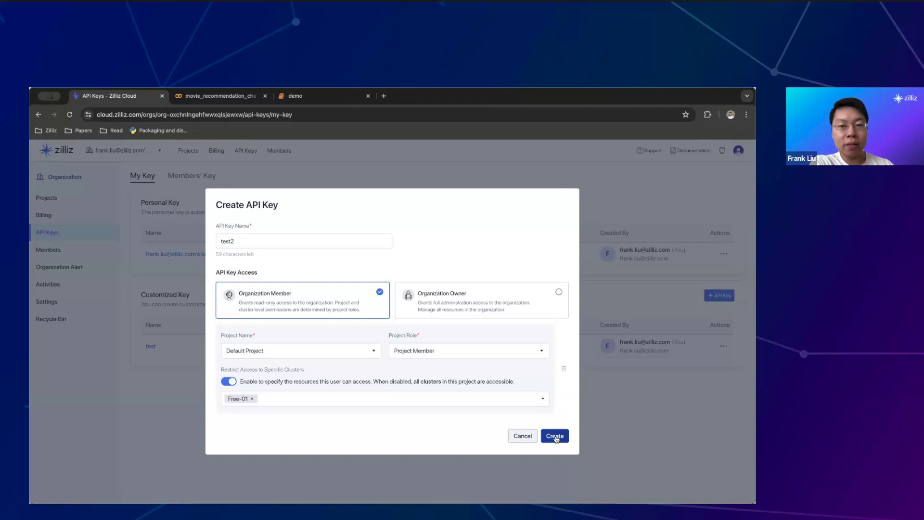
pyautogui.click(555, 436)
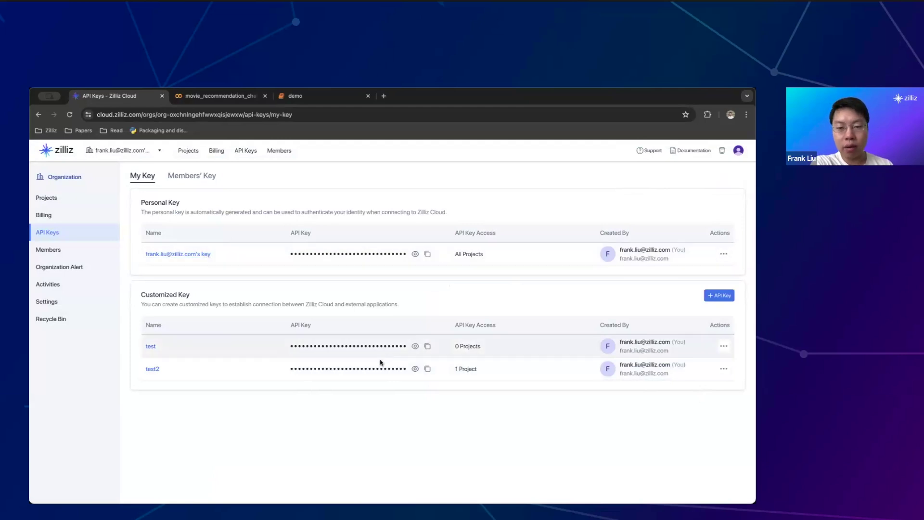
# Open Members and explore Invite User project and role options, then cancel the invitation
pyautogui.click(71, 251)
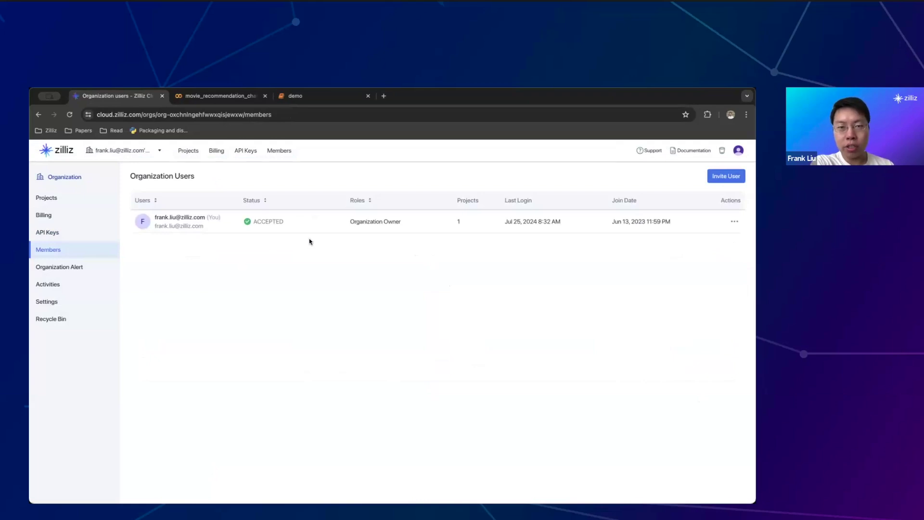
pyautogui.click(731, 176)
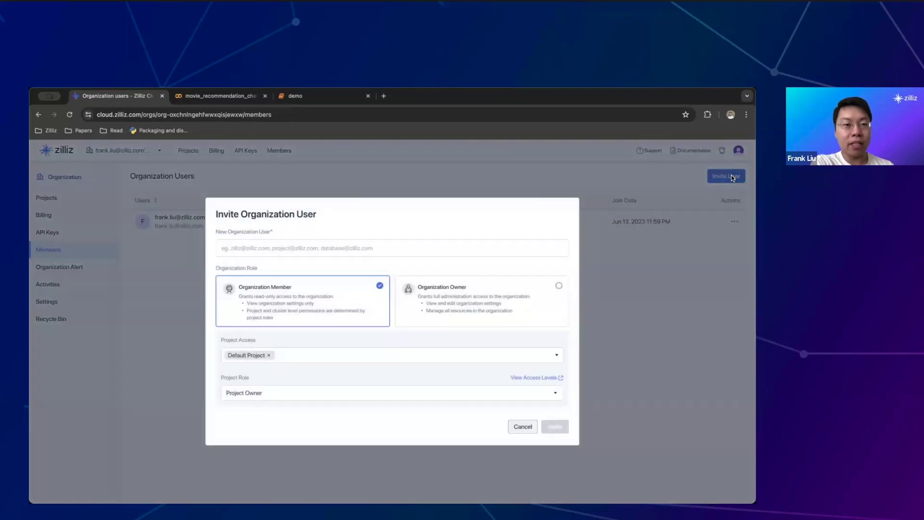
pyautogui.click(449, 241)
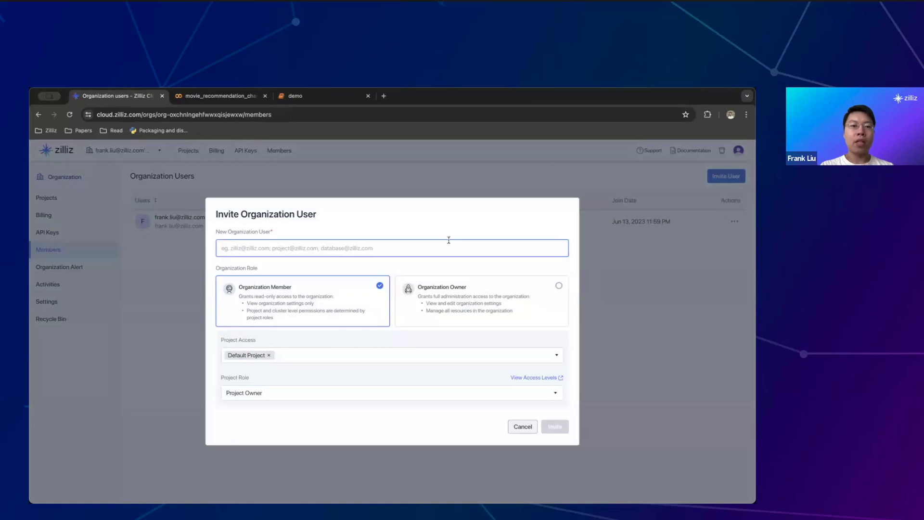
pyautogui.click(556, 356)
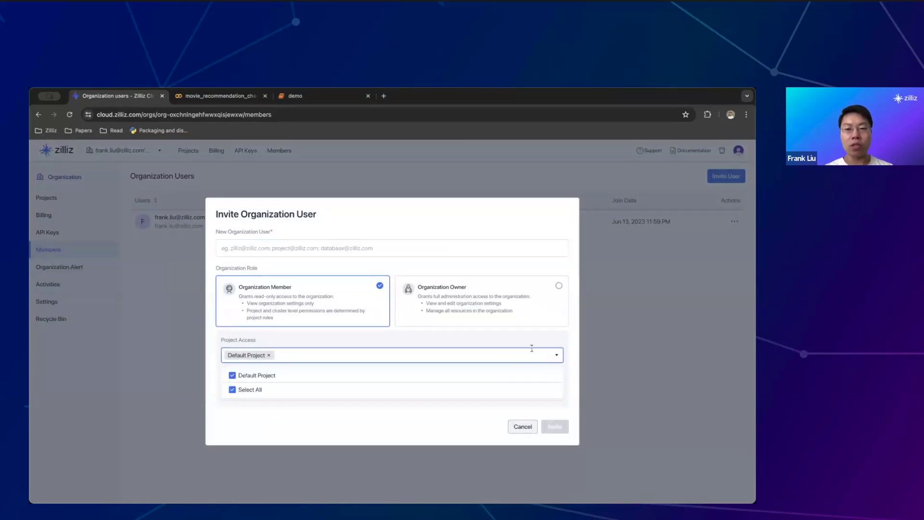
pyautogui.click(403, 428)
pyautogui.click(437, 394)
pyautogui.click(403, 442)
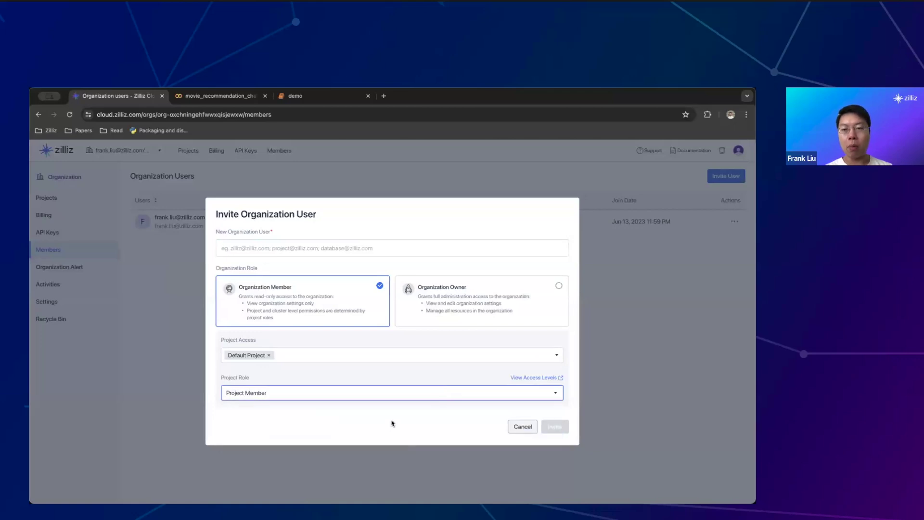
pyautogui.click(480, 310)
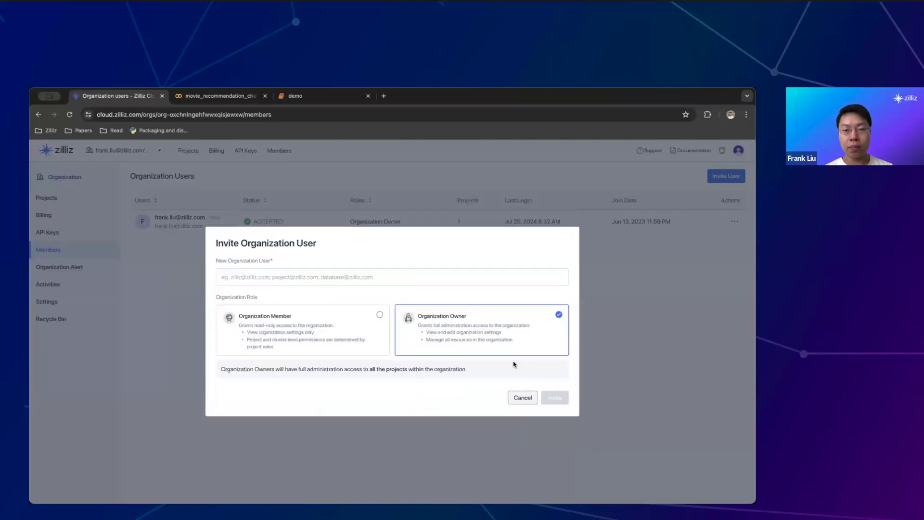
pyautogui.click(523, 397)
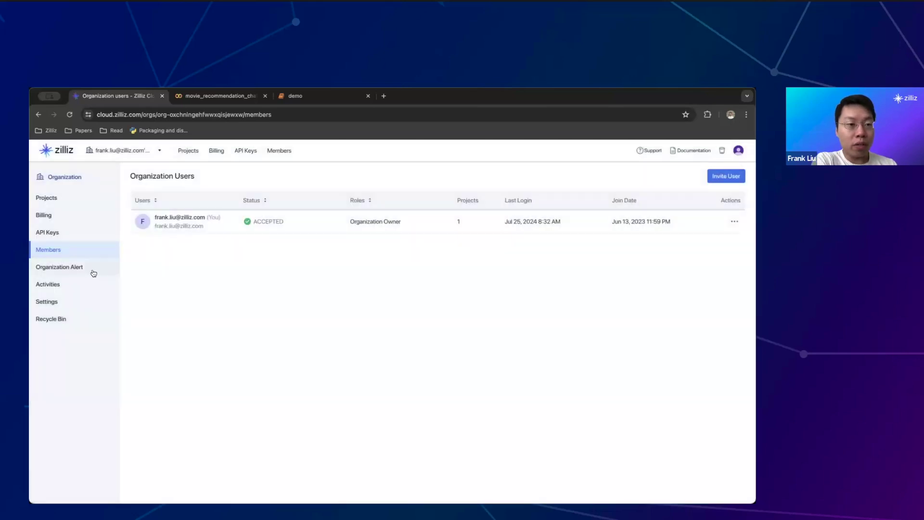
# Enable the Usage Amount (over $100, WARNING) alert in Organization Alert settings
pyautogui.click(93, 273)
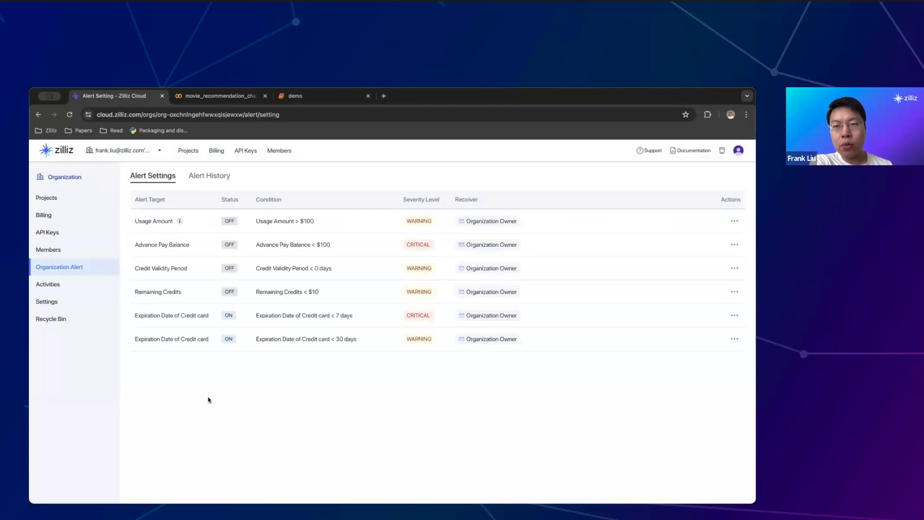
pyautogui.click(732, 222)
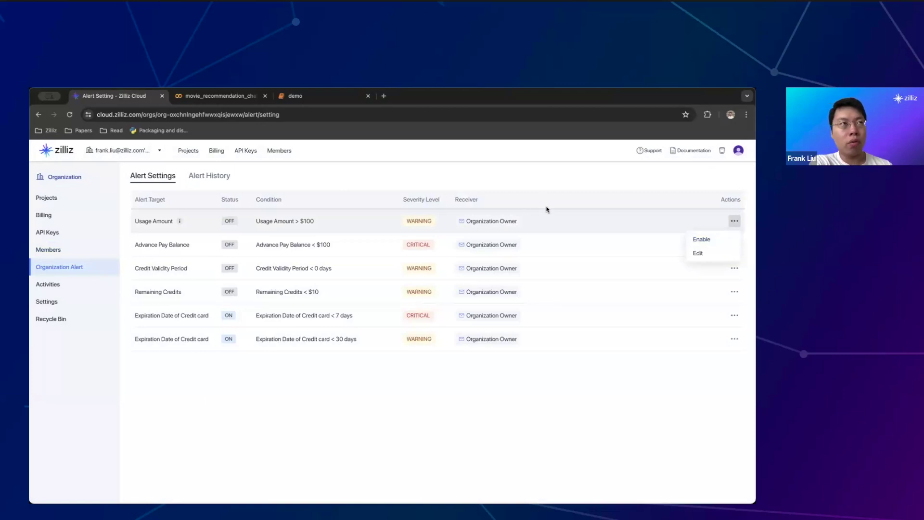
pyautogui.click(709, 240)
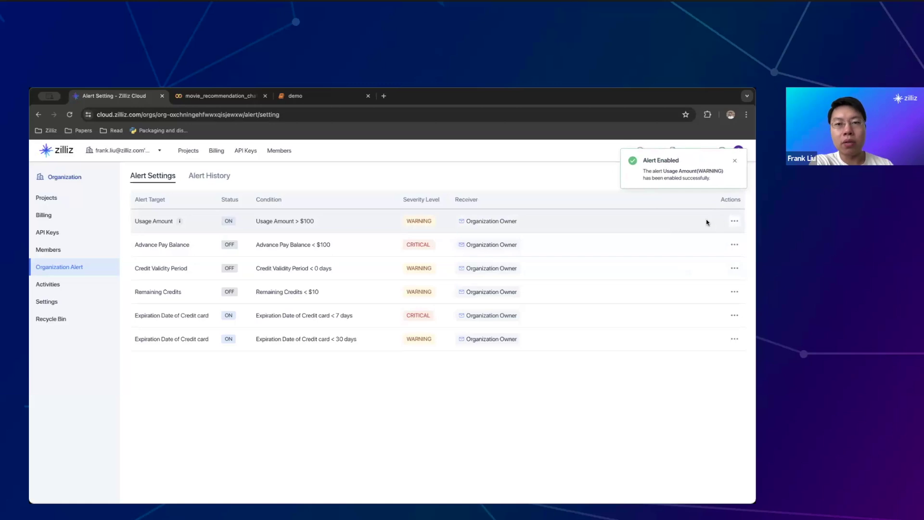
# Edit the Usage Amount alert threshold to 1000 with Email notification and update it
pyautogui.click(732, 227)
pyautogui.click(707, 259)
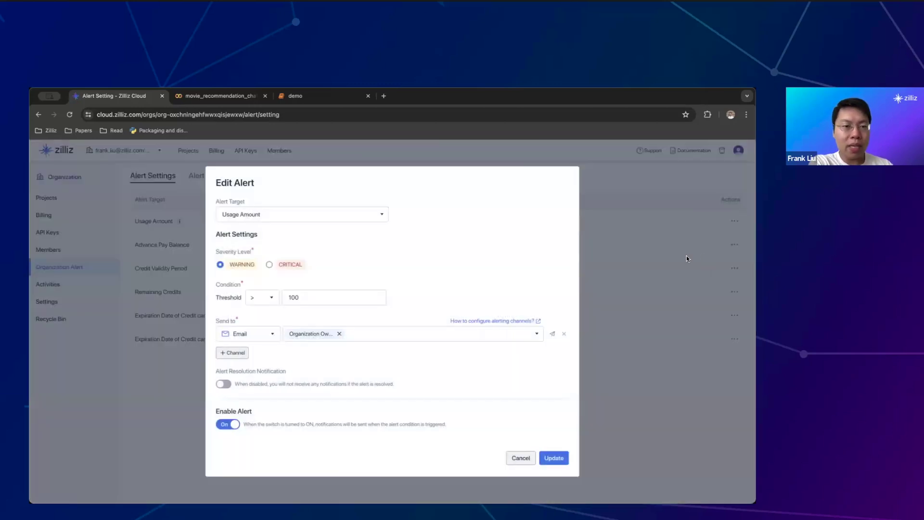
pyautogui.click(333, 299)
pyautogui.hotkey('shift', 'Tab')
pyautogui.write('0')
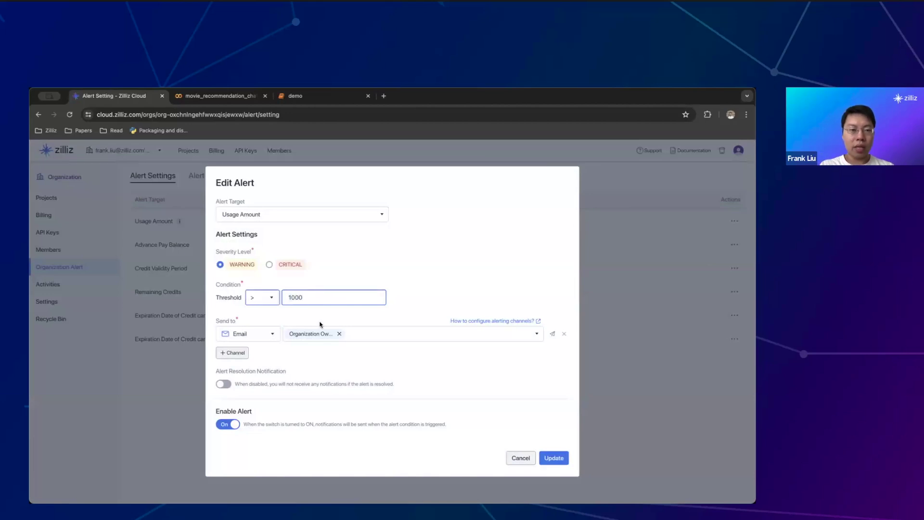
pyautogui.click(272, 334)
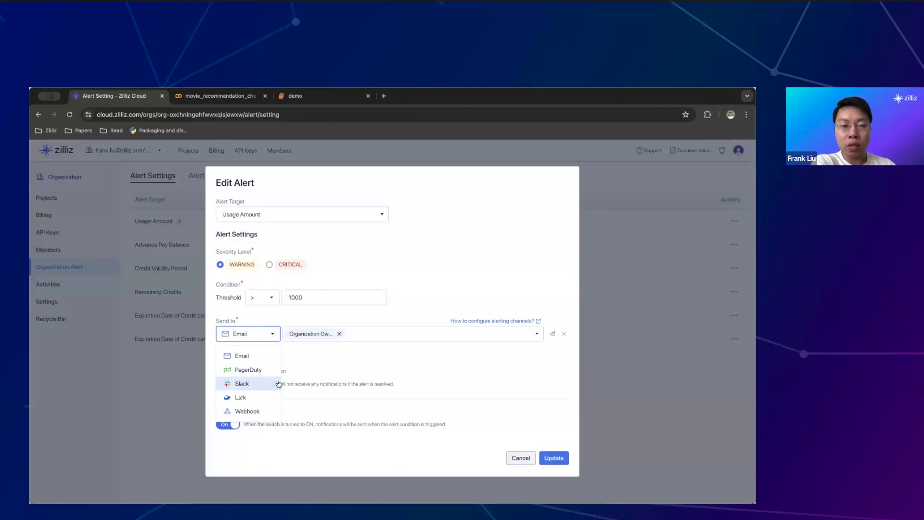
pyautogui.click(410, 365)
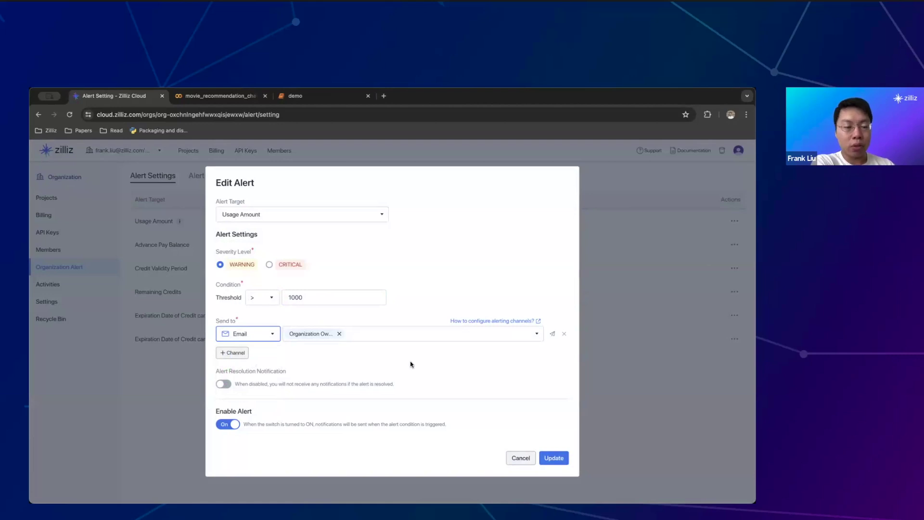
pyautogui.click(553, 458)
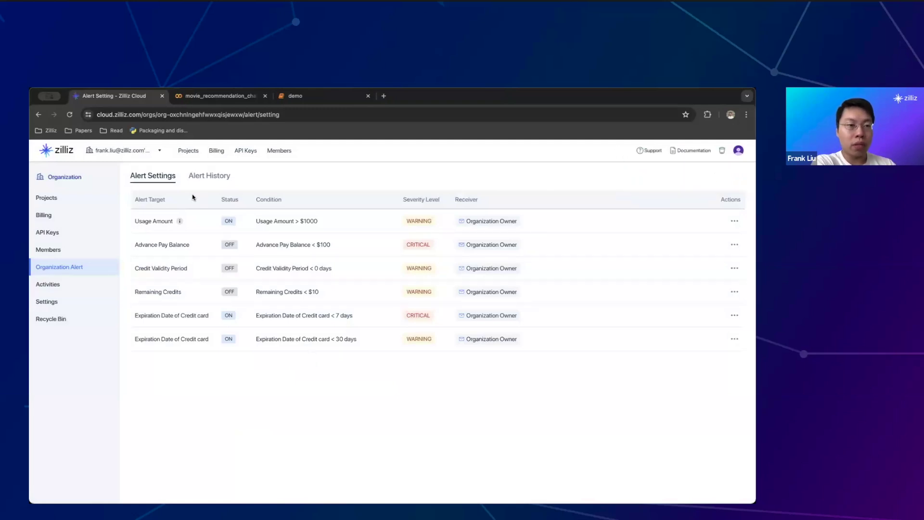
# Review Alert History and Activities, then open the organization's System Settings
pyautogui.click(206, 183)
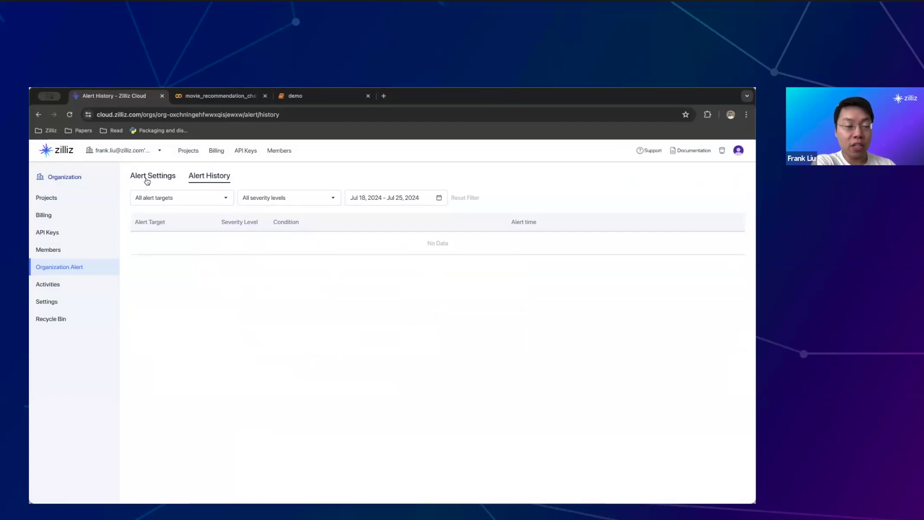
pyautogui.click(147, 181)
pyautogui.click(73, 283)
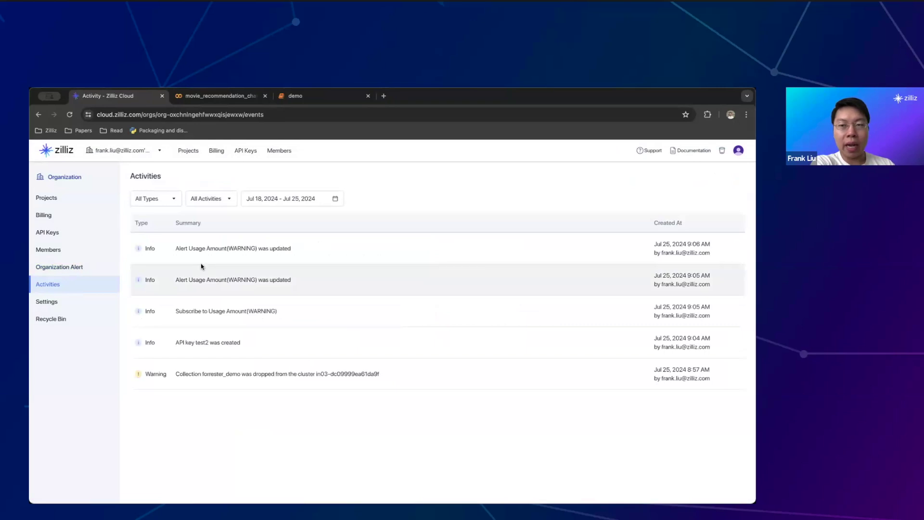
pyautogui.click(63, 301)
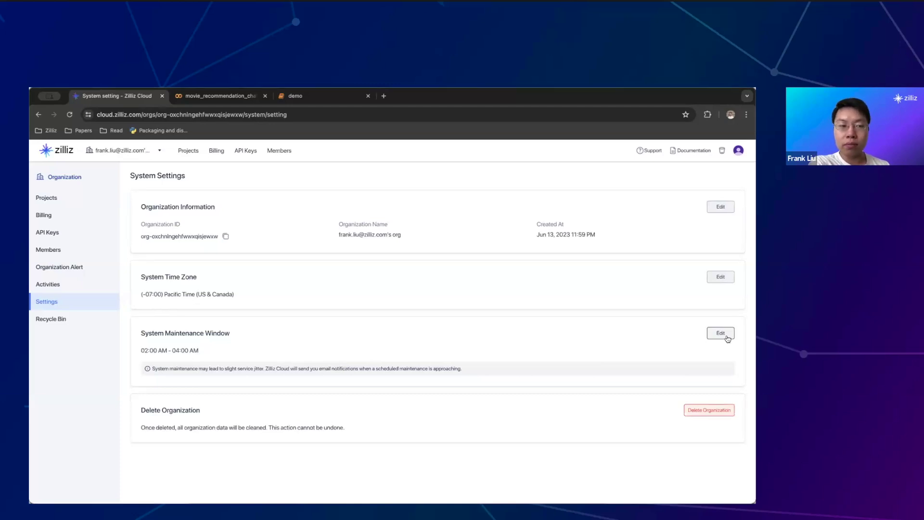
# View deleted clusters, then return to the organization's Projects list
pyautogui.click(39, 324)
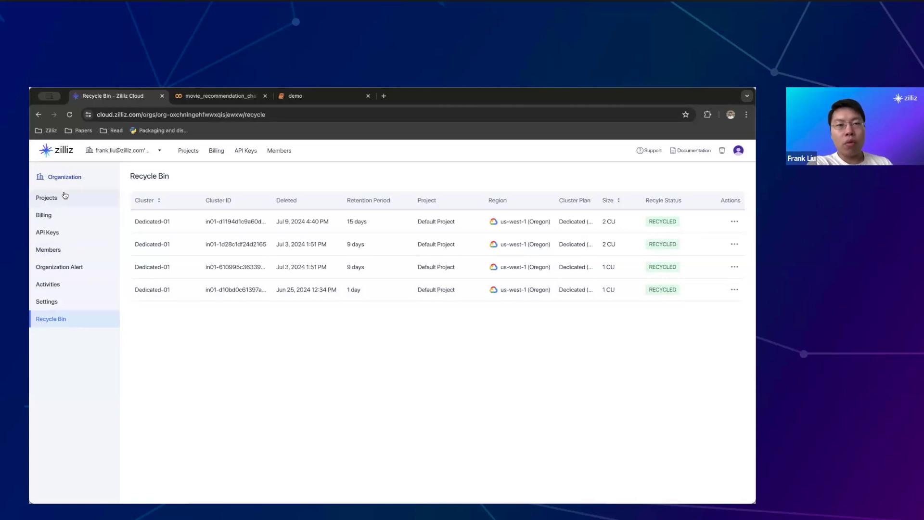
pyautogui.click(65, 196)
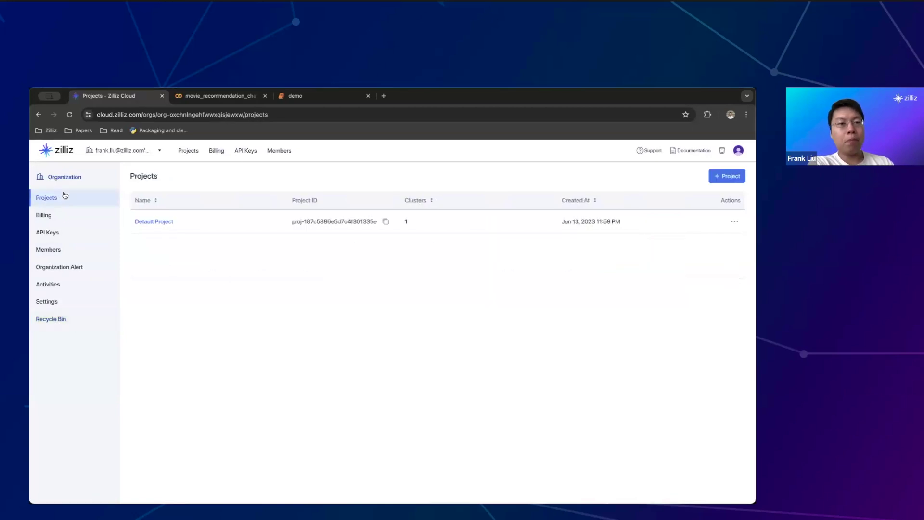
# Open Default Project to see its Free-01 cluster
pyautogui.click(153, 224)
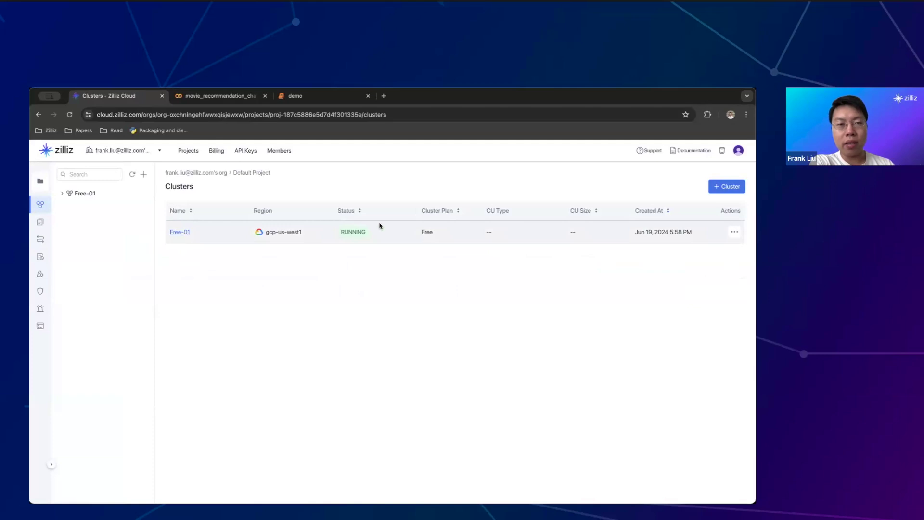
# Begin a Dedicated cluster on Google Cloud Platform in us-west-1 (Oregon) and review the form
pyautogui.click(730, 190)
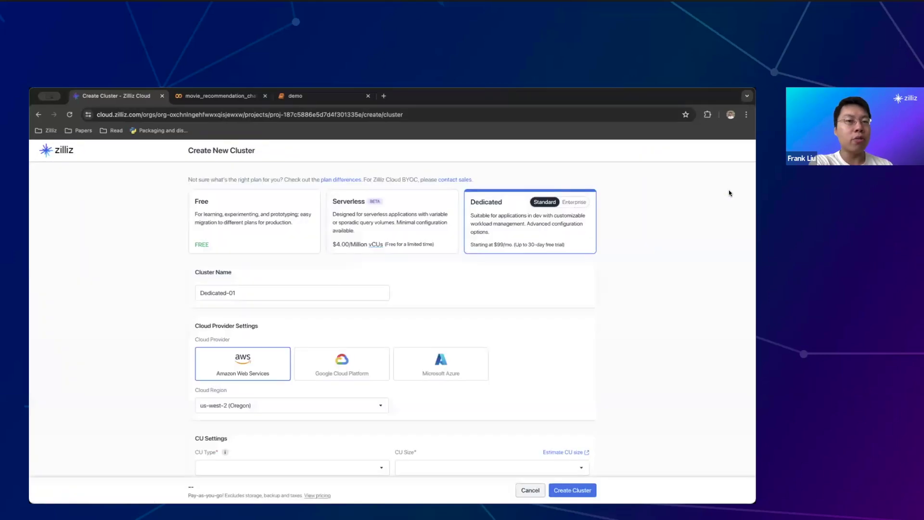
pyautogui.scroll(-2, 533, 226)
pyautogui.click(340, 292)
pyautogui.click(337, 324)
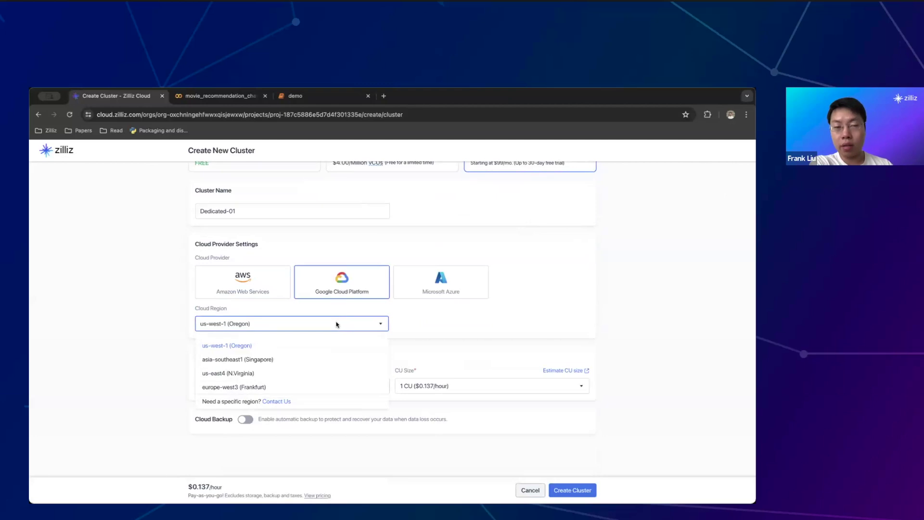
pyautogui.click(313, 345)
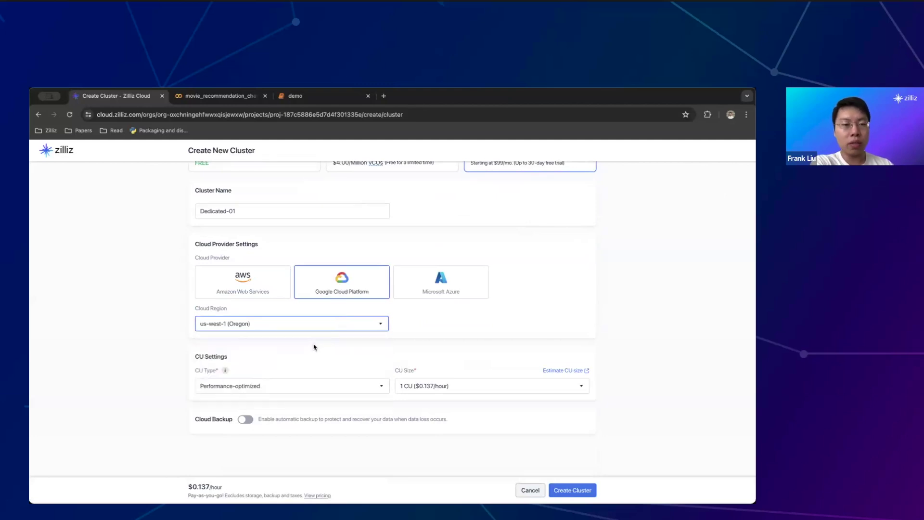
pyautogui.scroll(2, 311, 349)
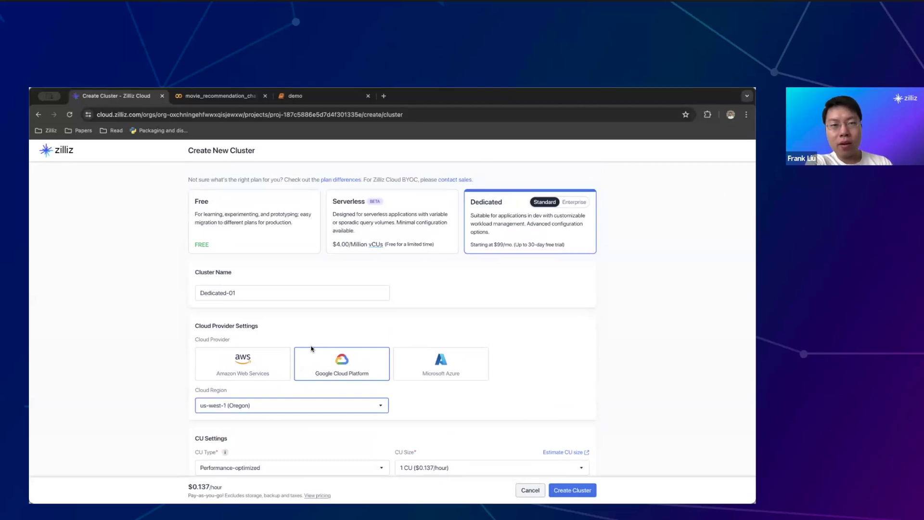
pyautogui.scroll(-1, 312, 348)
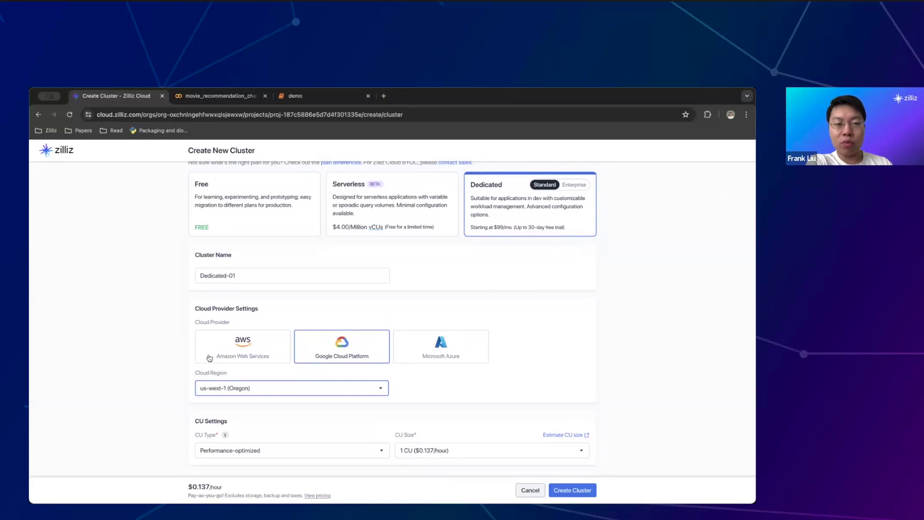
pyautogui.scroll(-1, 210, 358)
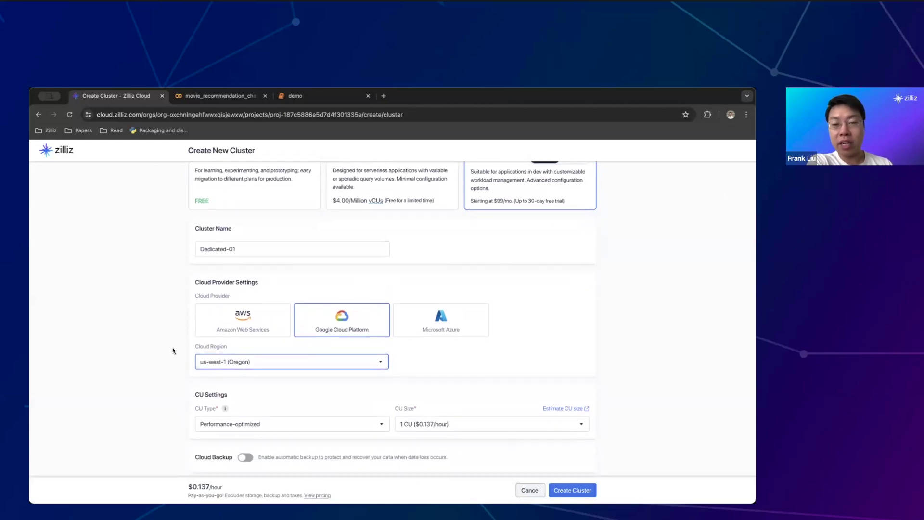
pyautogui.scroll(-1, 173, 350)
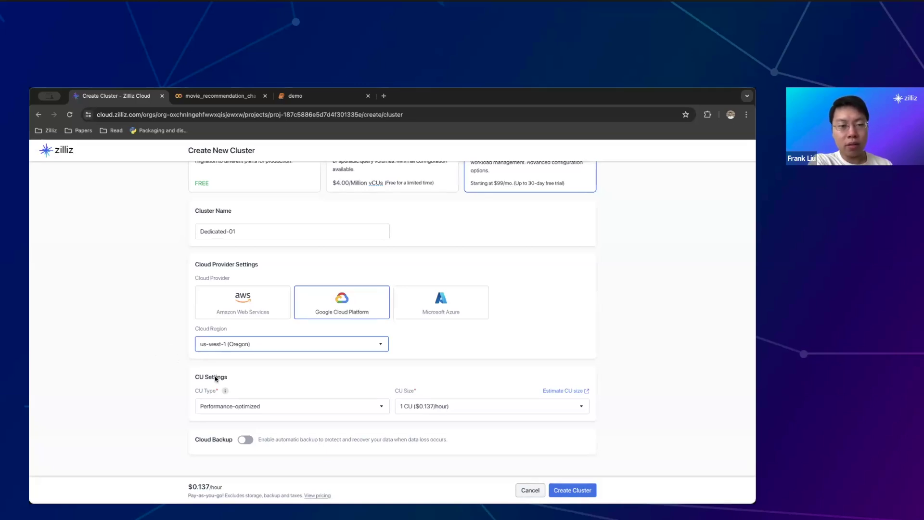
# Compare the CU Type and CU Size choices, ending on Performance-optimized with 1 CU
pyautogui.scroll(-1, 215, 379)
pyautogui.click(228, 398)
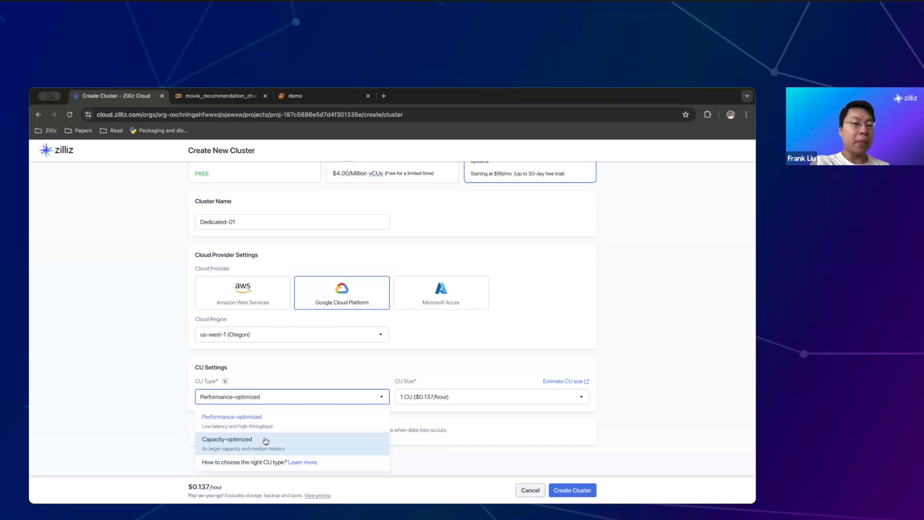
pyautogui.click(161, 412)
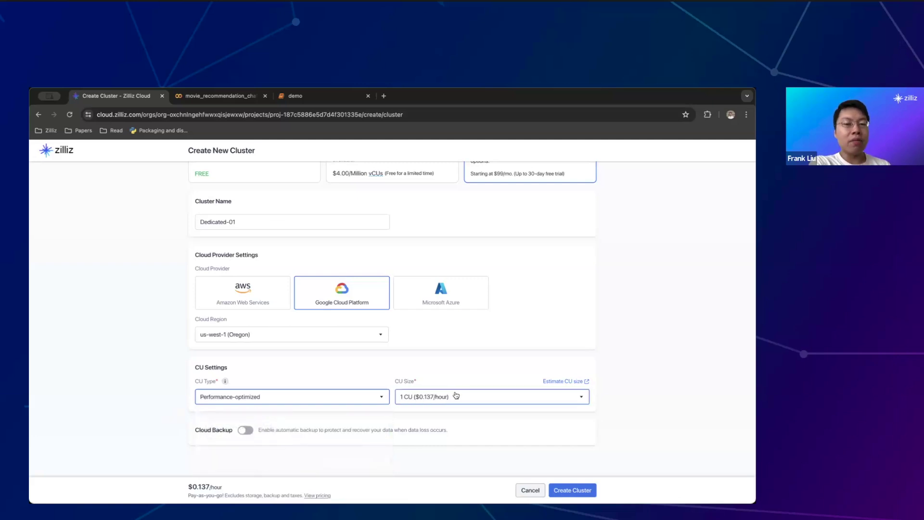
pyautogui.click(455, 395)
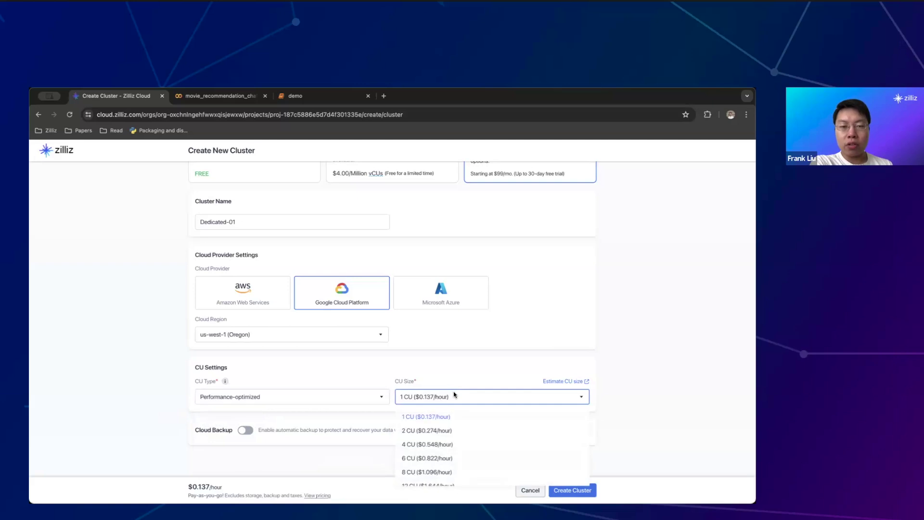
pyautogui.scroll(-5, 455, 434)
pyautogui.click(329, 396)
pyautogui.click(322, 446)
pyautogui.click(349, 398)
pyautogui.click(355, 418)
# Open the CU size cost estimator and accept its cookie banner
pyautogui.click(561, 382)
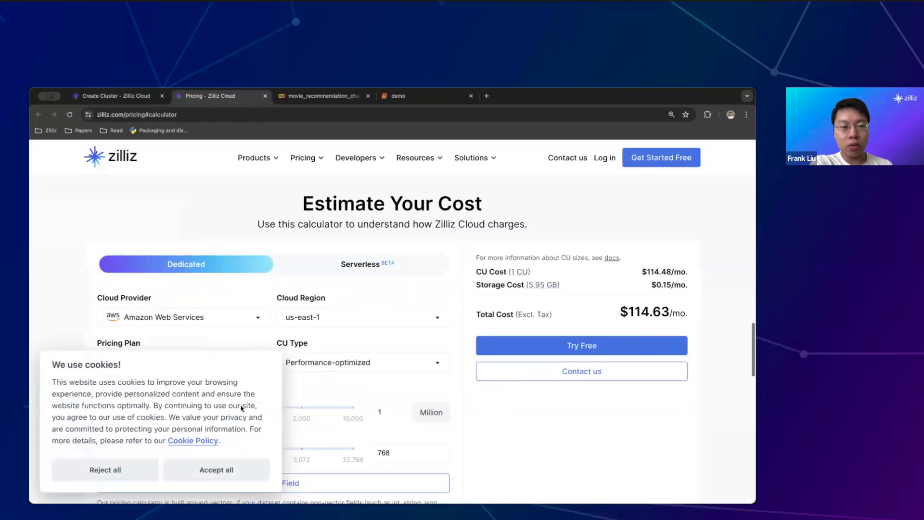
pyautogui.click(200, 472)
pyautogui.scroll(-1, 324, 386)
pyautogui.scroll(-1, 323, 385)
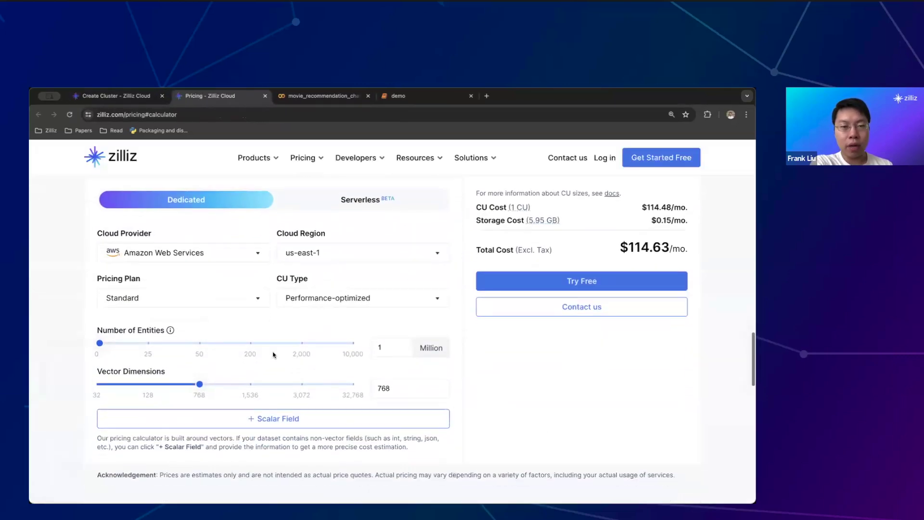
pyautogui.moveTo(393, 347); pyautogui.dragTo(316, 343)
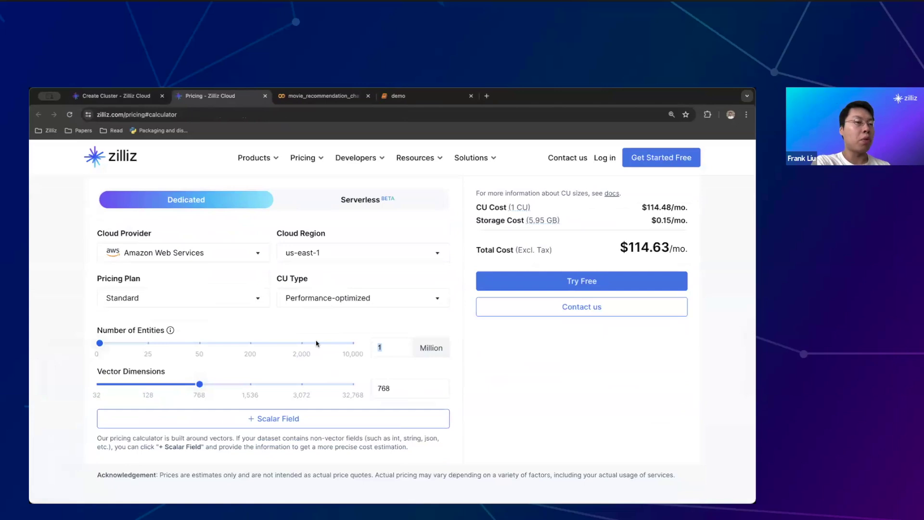
# Price the cluster on Google Cloud Platform in us-west1 (Oregon), estimating $98.76 per month
pyautogui.click(151, 254)
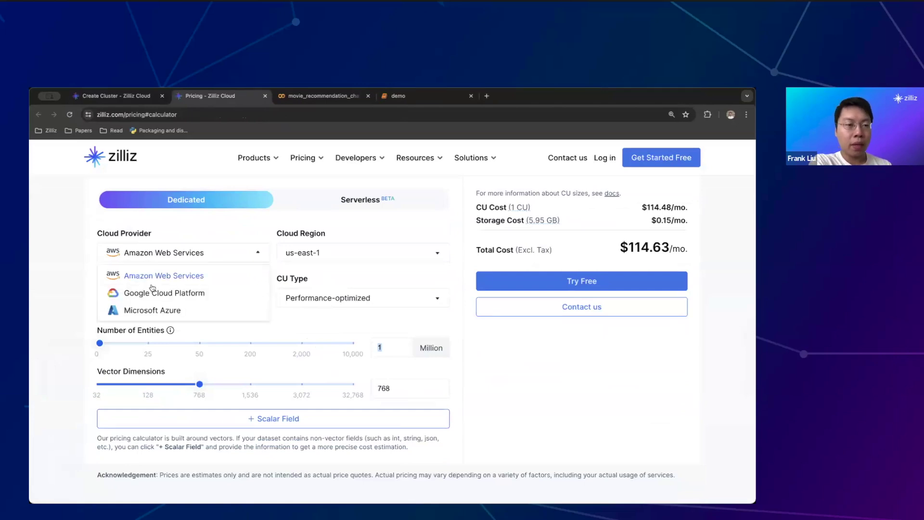
pyautogui.click(151, 292)
pyautogui.scroll(-1, 74, 312)
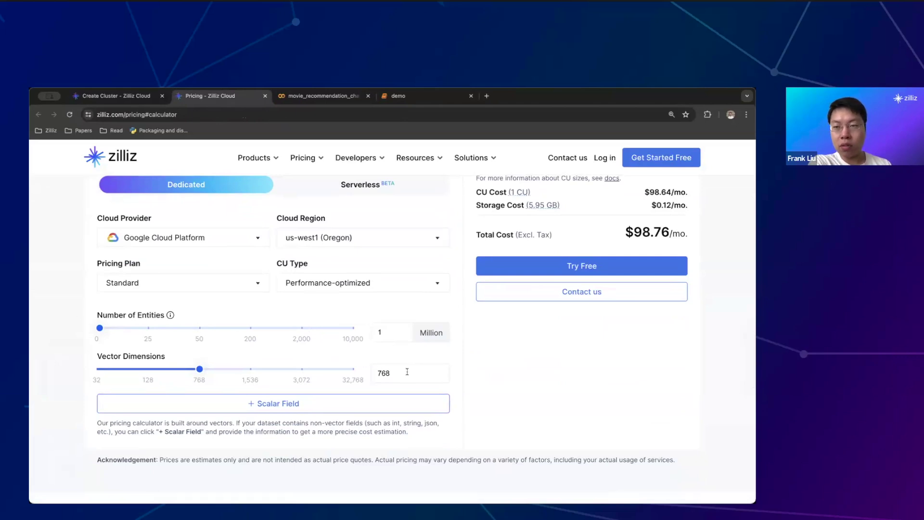
pyautogui.scroll(1, 407, 372)
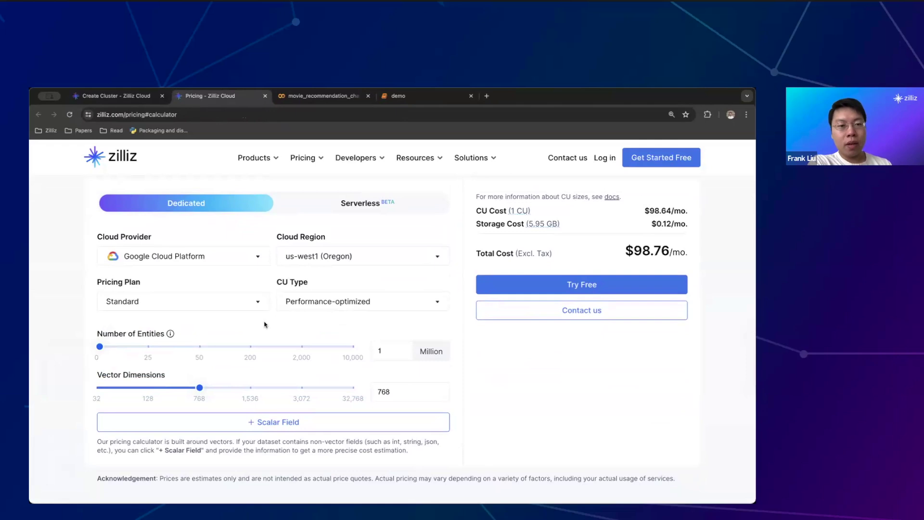
pyautogui.click(319, 299)
# Switch the calculator to Capacity-optimized CUs and try 4, then 6 million entities
pyautogui.click(336, 381)
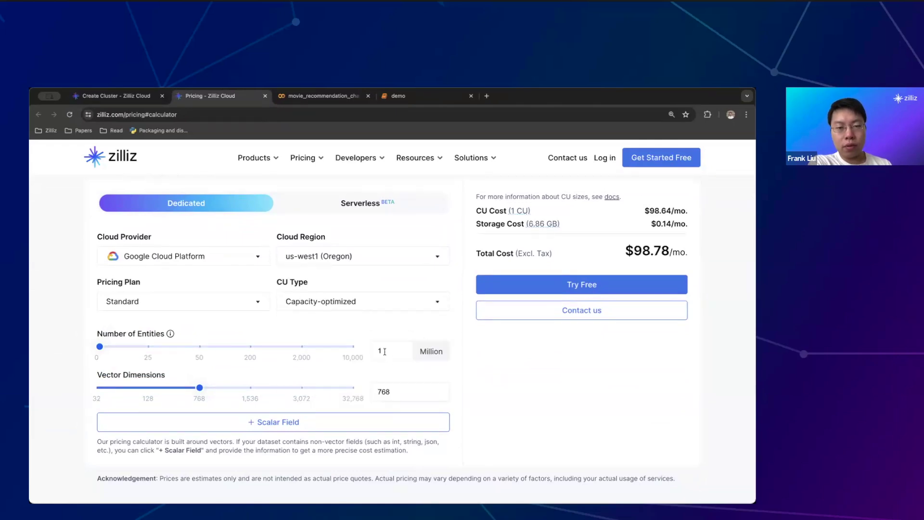
pyautogui.click(382, 352)
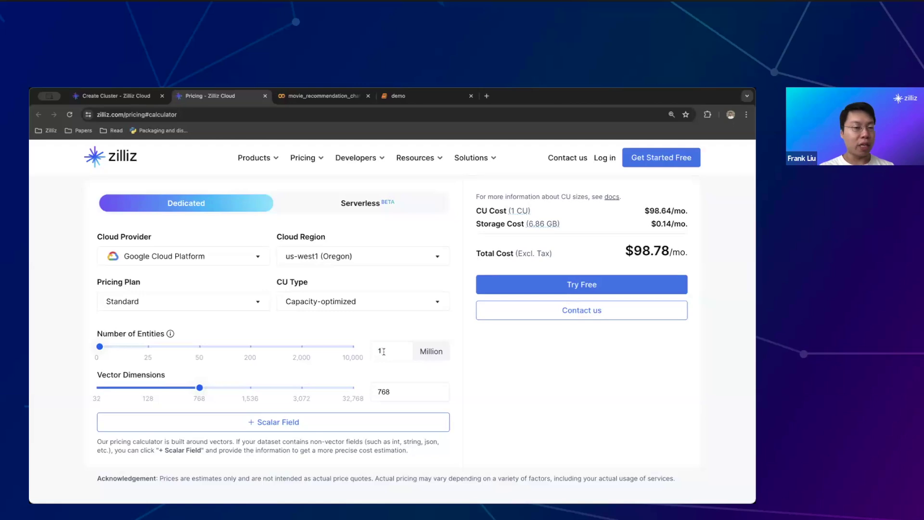
pyautogui.press('BackSpace')
pyautogui.write('4')
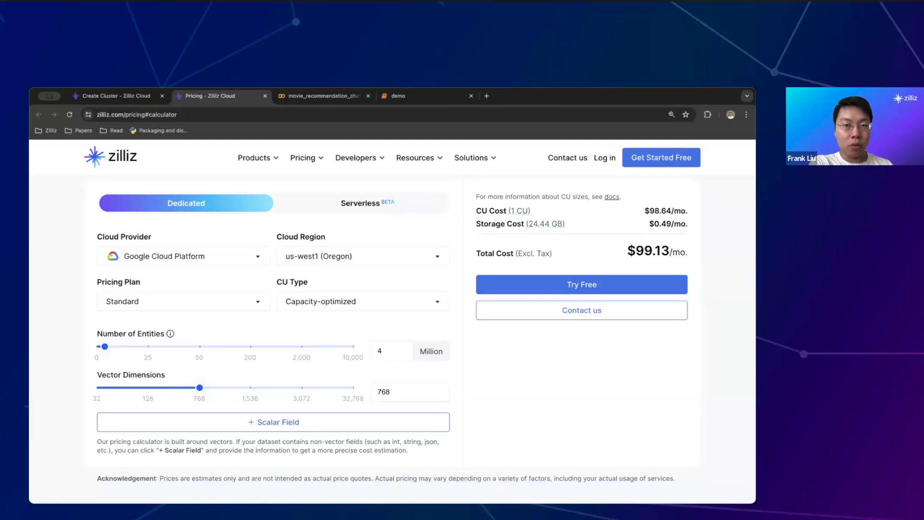
pyautogui.press('Up')
pyautogui.press('BackSpace')
pyautogui.write('6')
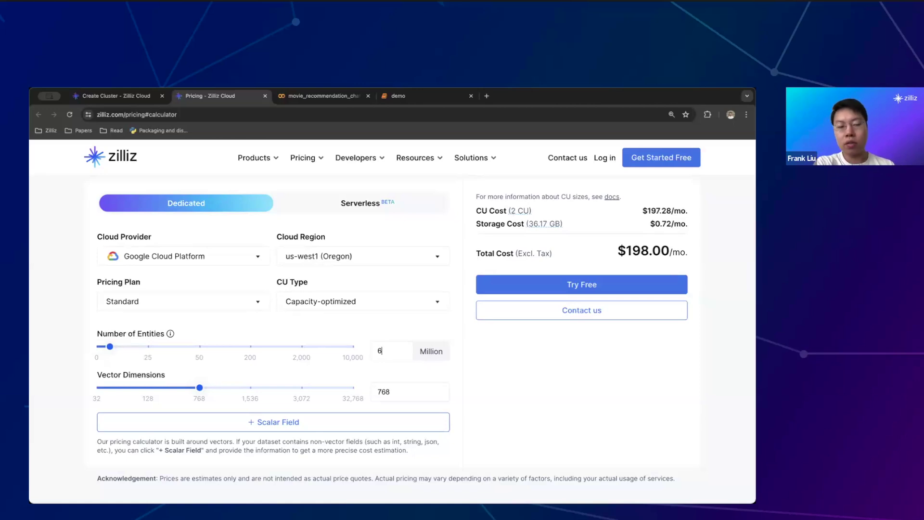
# Enter 10 million entities ($198.47/month), then return to the Create Cluster form
pyautogui.press('BackSpace')
pyautogui.write('10')
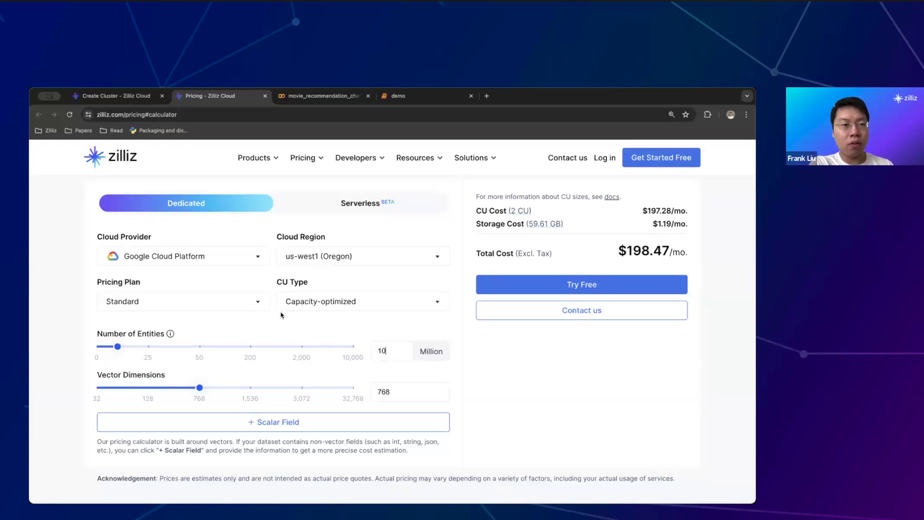
pyautogui.click(128, 95)
pyautogui.scroll(1, 259, 341)
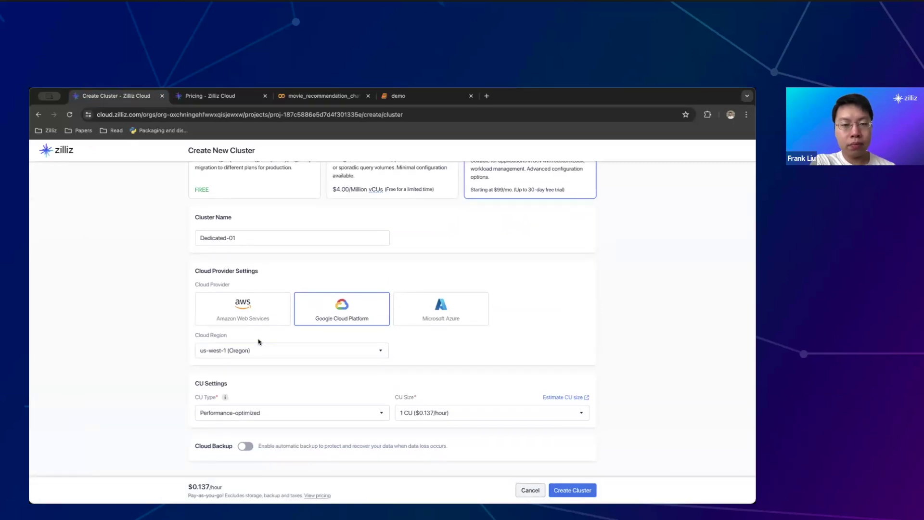
pyautogui.scroll(-2, 255, 344)
pyautogui.click(246, 416)
pyautogui.scroll(-3, 118, 407)
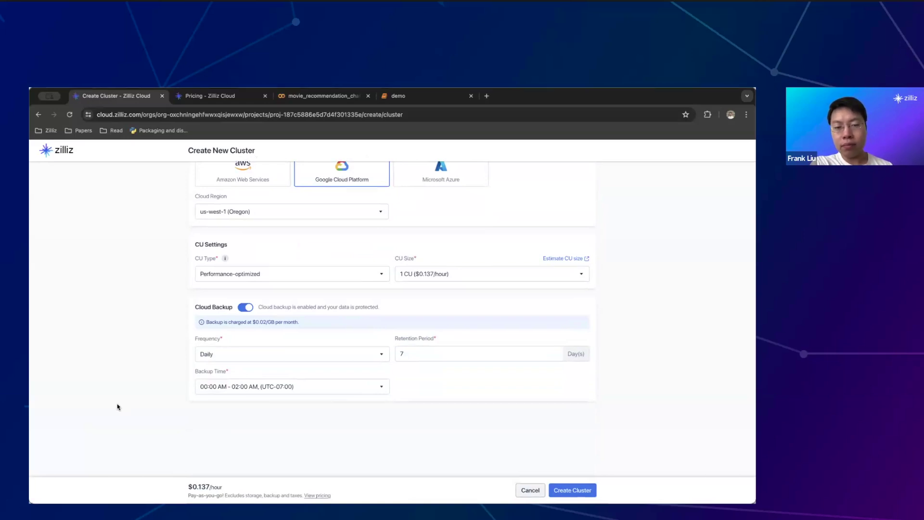
pyautogui.click(245, 308)
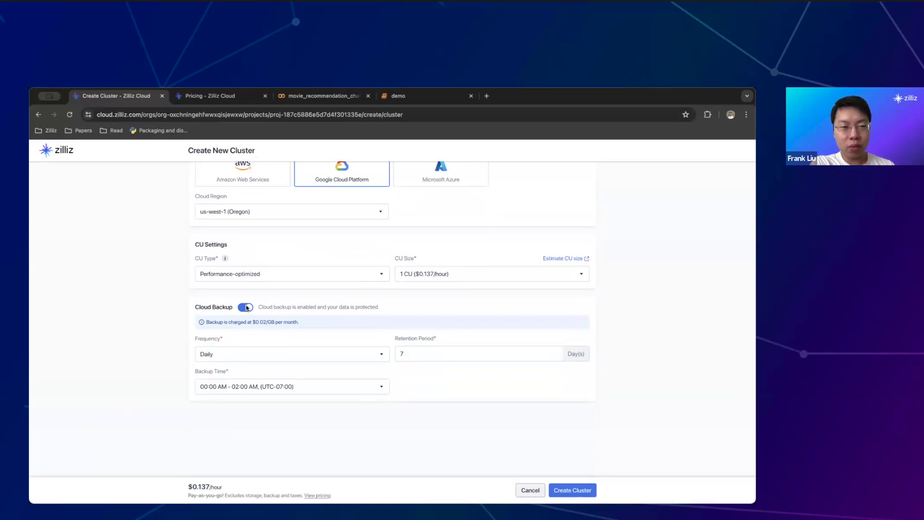
pyautogui.scroll(3, 196, 324)
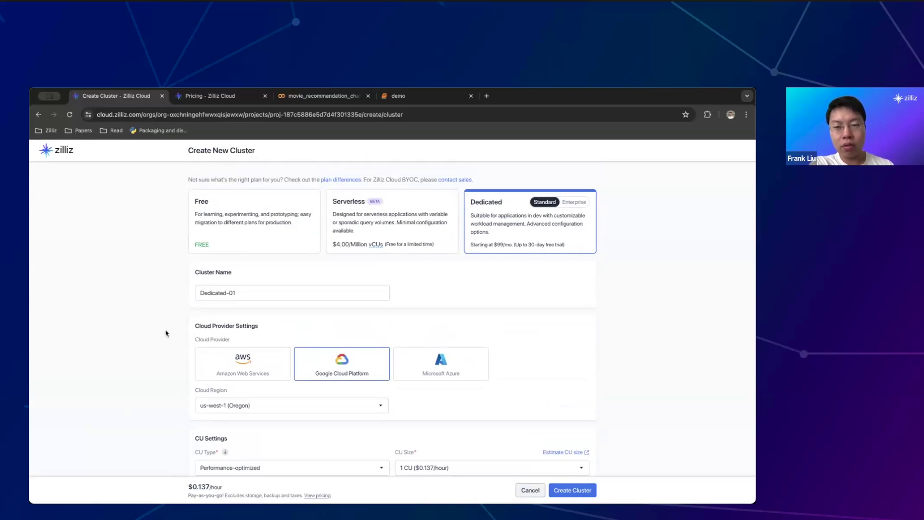
pyautogui.scroll(-1, 166, 333)
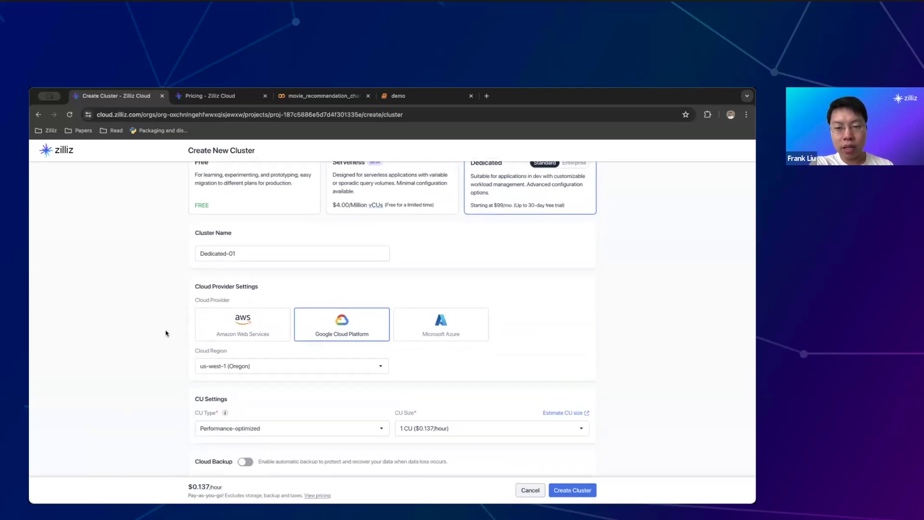
pyautogui.scroll(-1, 564, 454)
# Create Dedicated-01, dismiss the credentials notice, and view its Collections tab once RUNNING
pyautogui.click(570, 488)
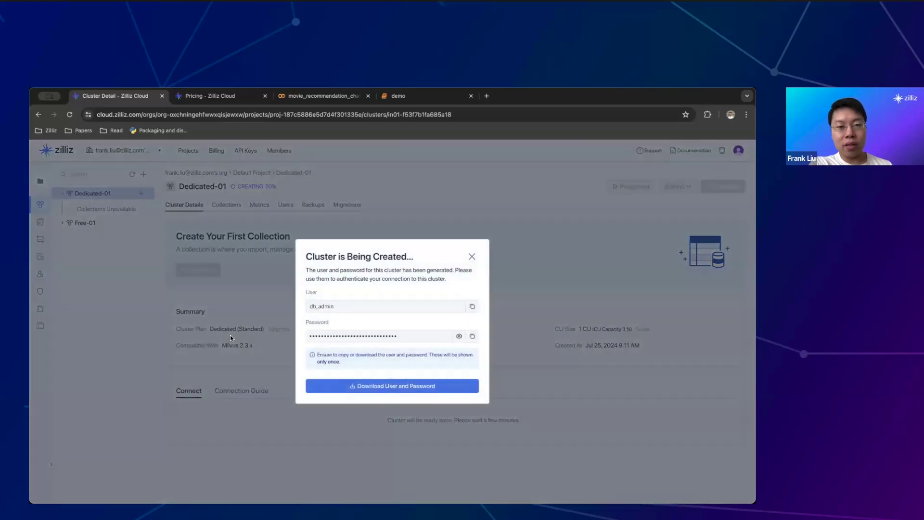
pyautogui.click(471, 256)
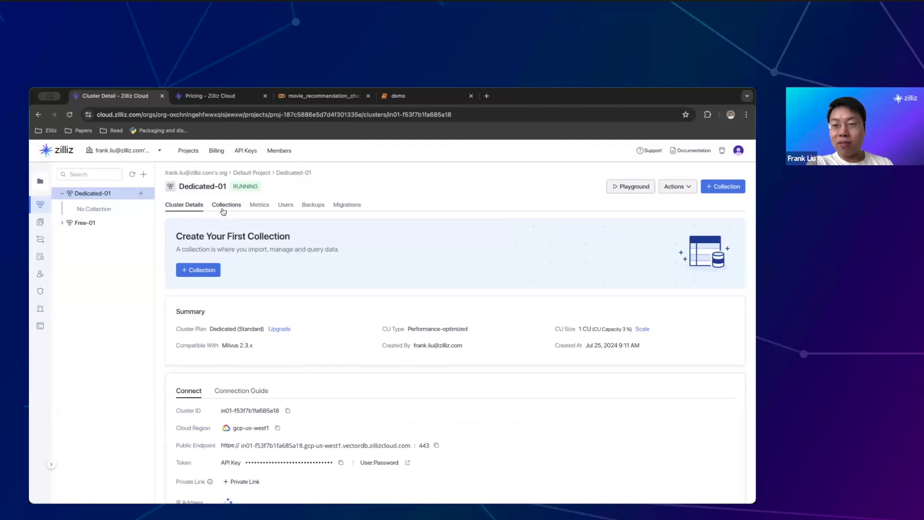
pyautogui.click(224, 210)
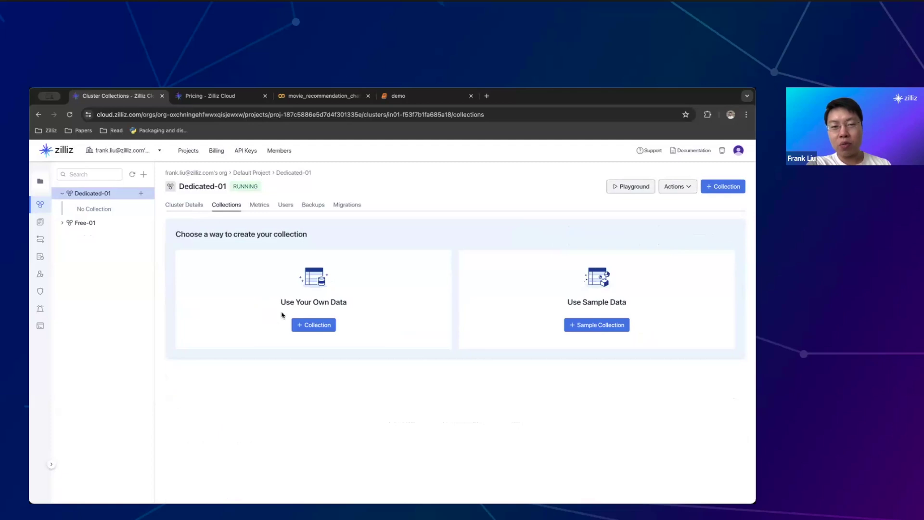
# Start a custom collection named 'test'
pyautogui.click(311, 325)
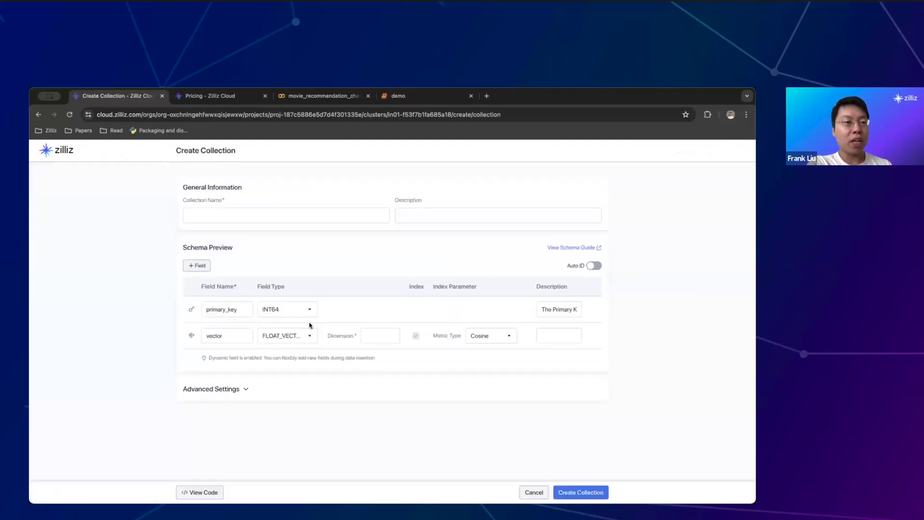
pyautogui.click(273, 217)
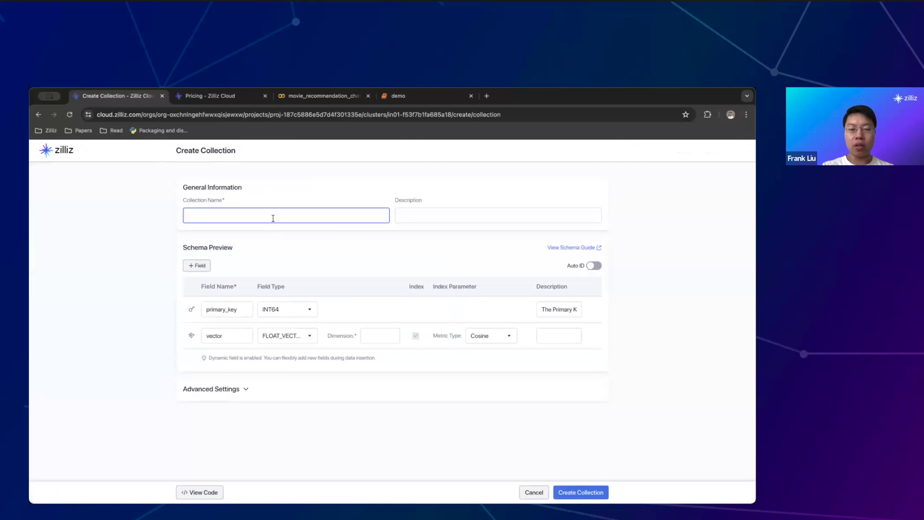
pyautogui.write('test')
pyautogui.press('Tab')
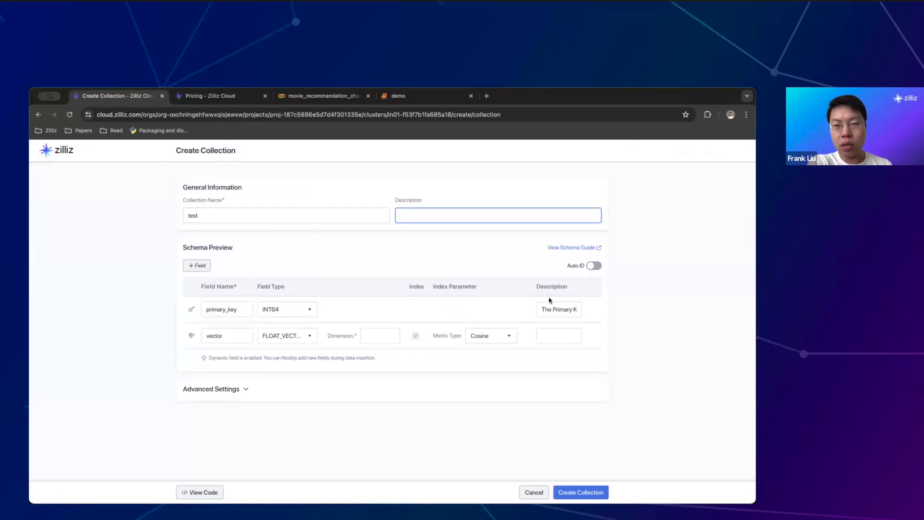
# Add a document_id field of type VARCHAR with max length 100
pyautogui.click(195, 266)
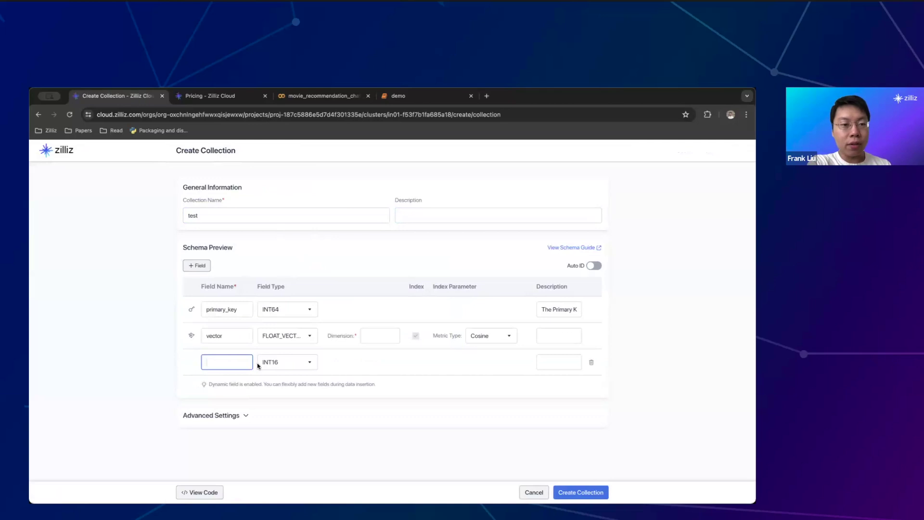
pyautogui.write('document_id')
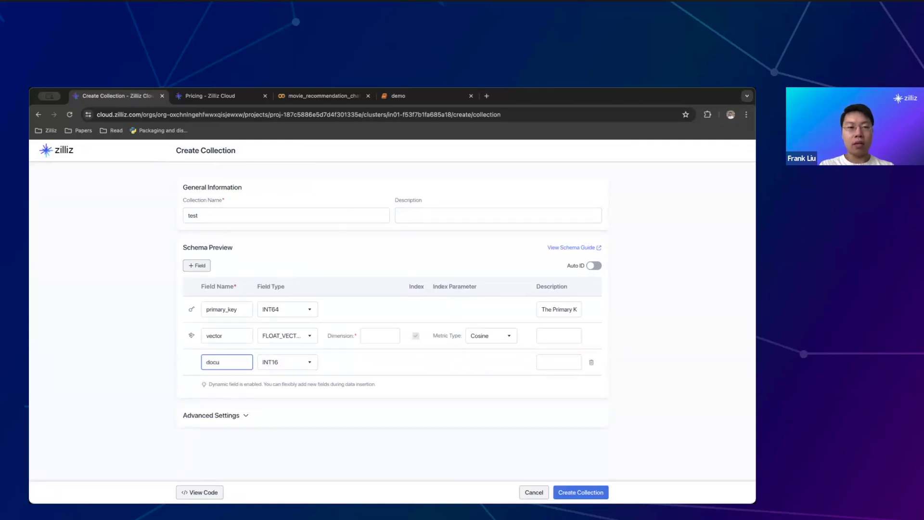
pyautogui.click(289, 362)
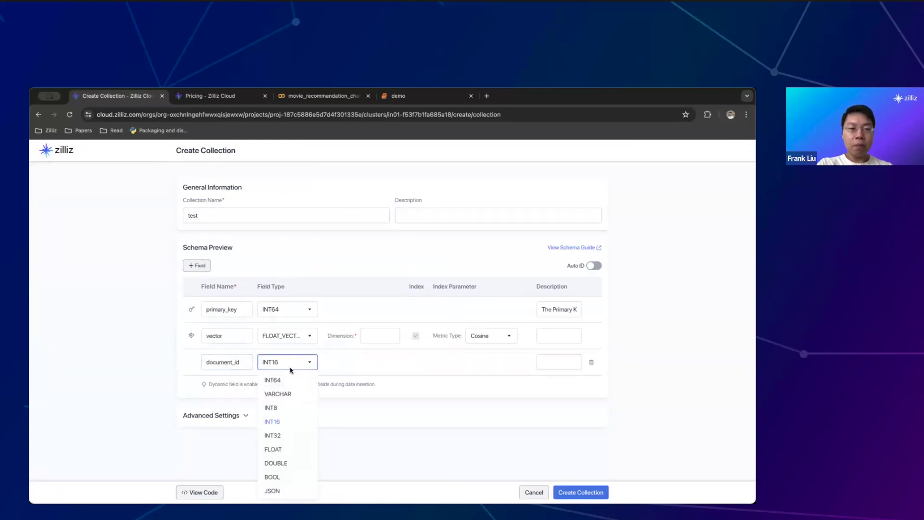
pyautogui.click(293, 394)
pyautogui.click(395, 361)
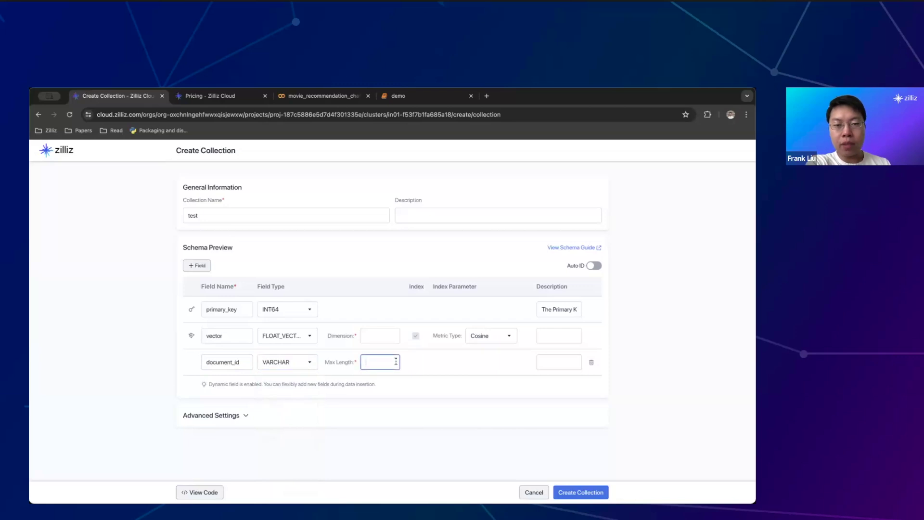
pyautogui.write('100')
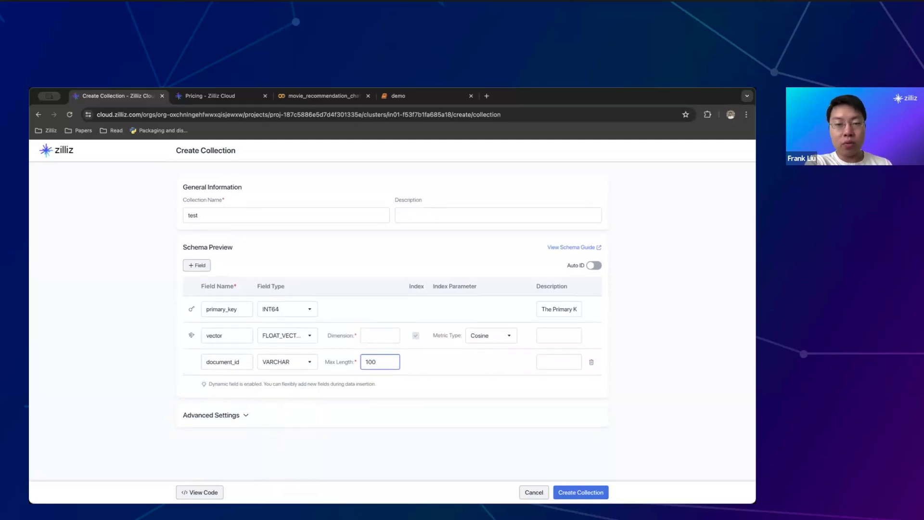
# Set the vector dimension to 768 and create the test collection
pyautogui.click(593, 492)
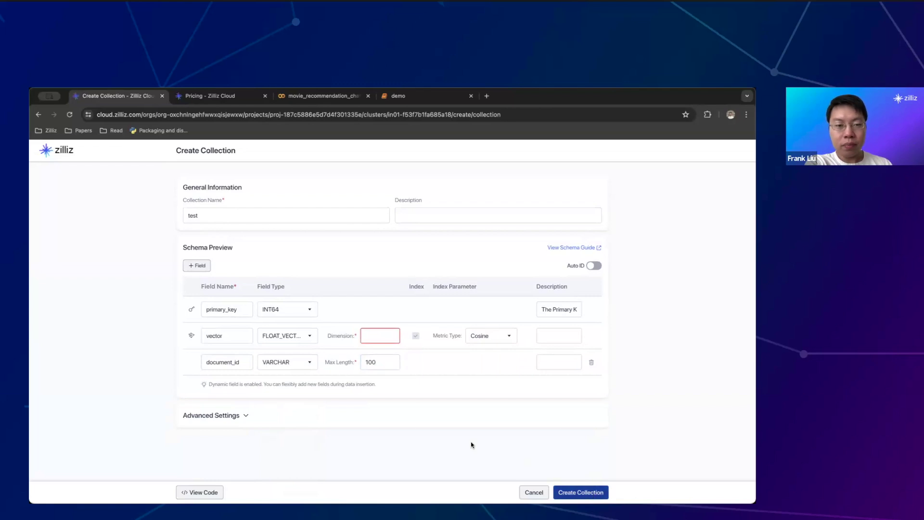
pyautogui.click(372, 337)
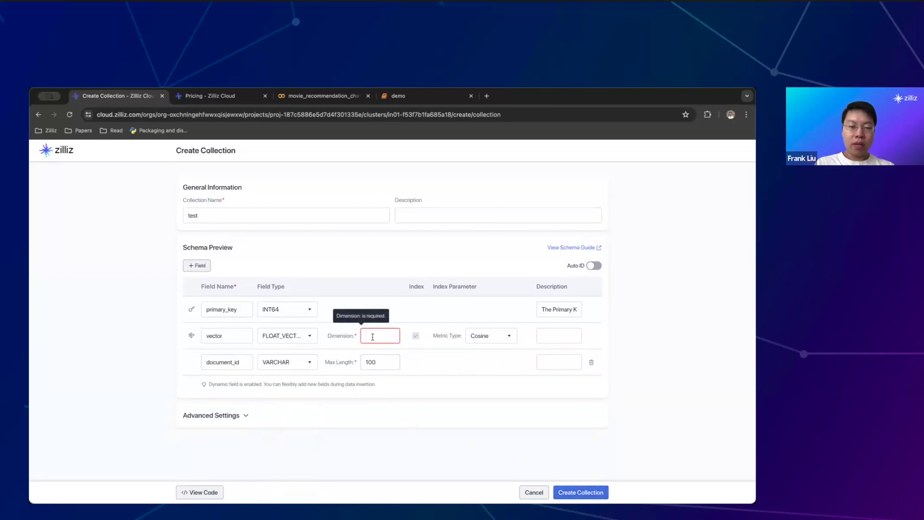
pyautogui.write('768')
pyautogui.click(578, 490)
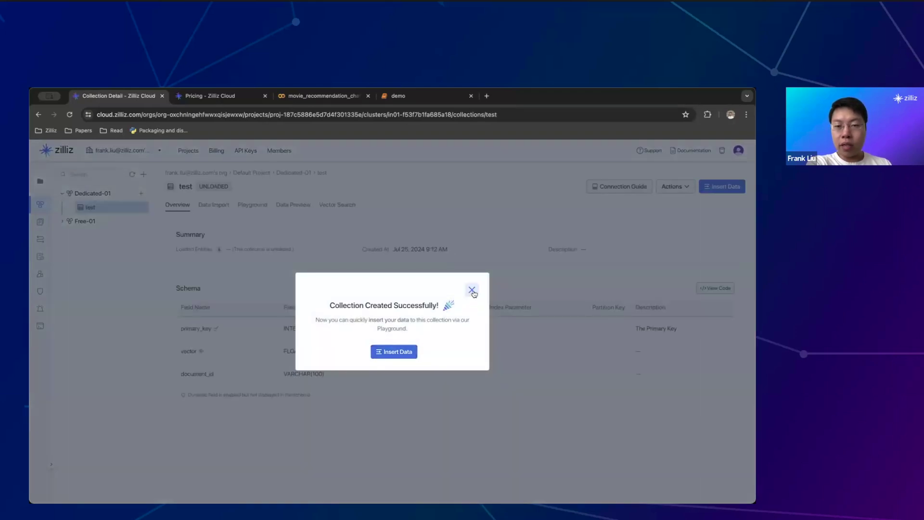
# Drop the test collection, confirming by typing 'test'
pyautogui.click(473, 292)
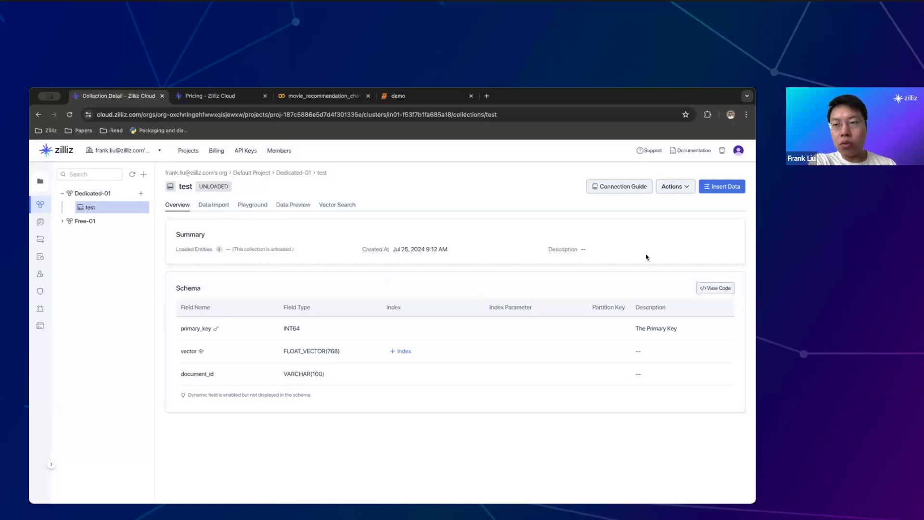
pyautogui.click(688, 192)
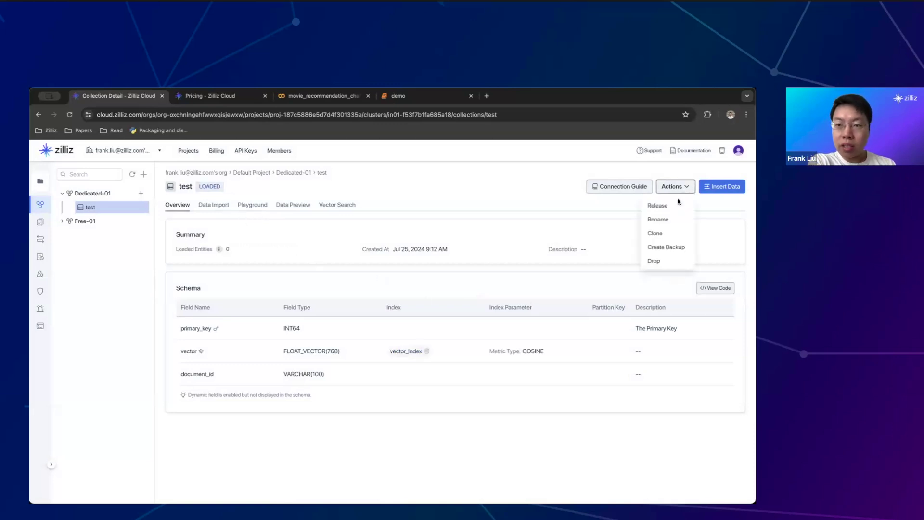
pyautogui.click(656, 261)
pyautogui.write('test')
pyautogui.click(463, 364)
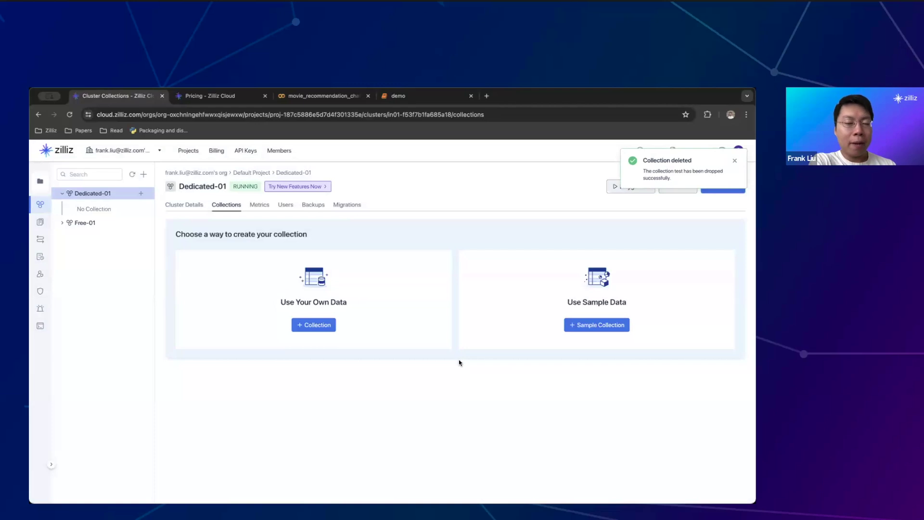
# Open the sample collection form and scroll through the medium_articles schema, including the 768-dimension title_vector
pyautogui.click(597, 324)
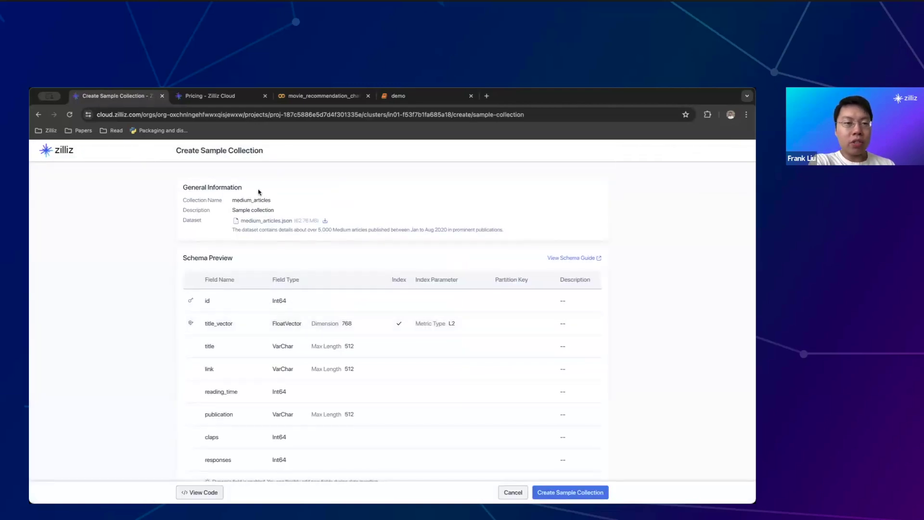
pyautogui.scroll(-1, 250, 196)
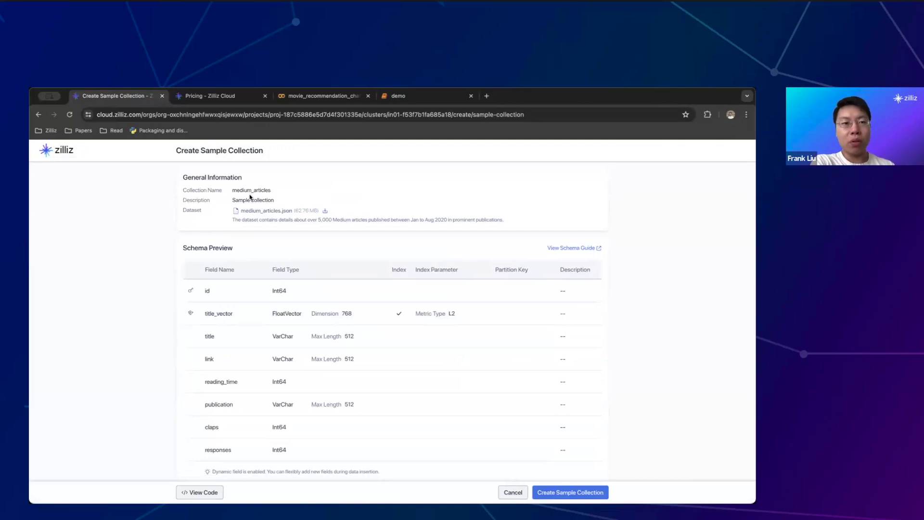
pyautogui.scroll(-1, 249, 194)
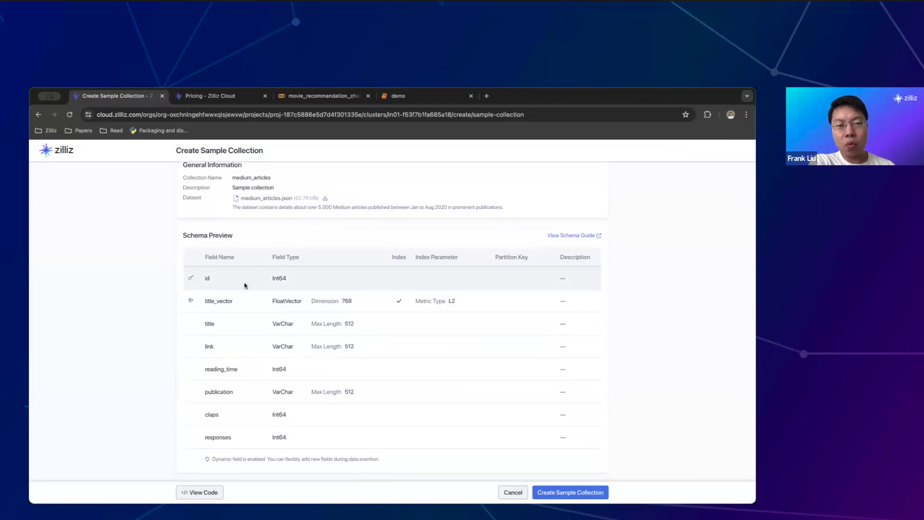
pyautogui.doubleClick(214, 299)
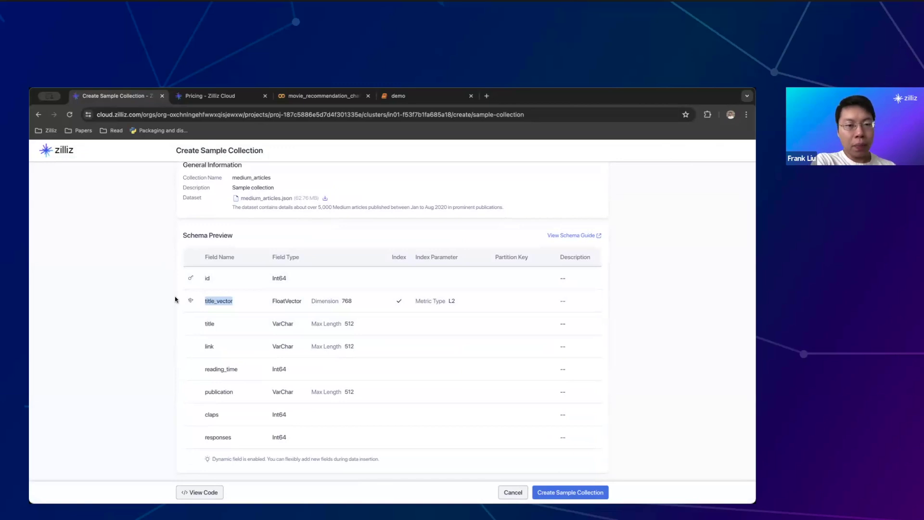
pyautogui.click(183, 322)
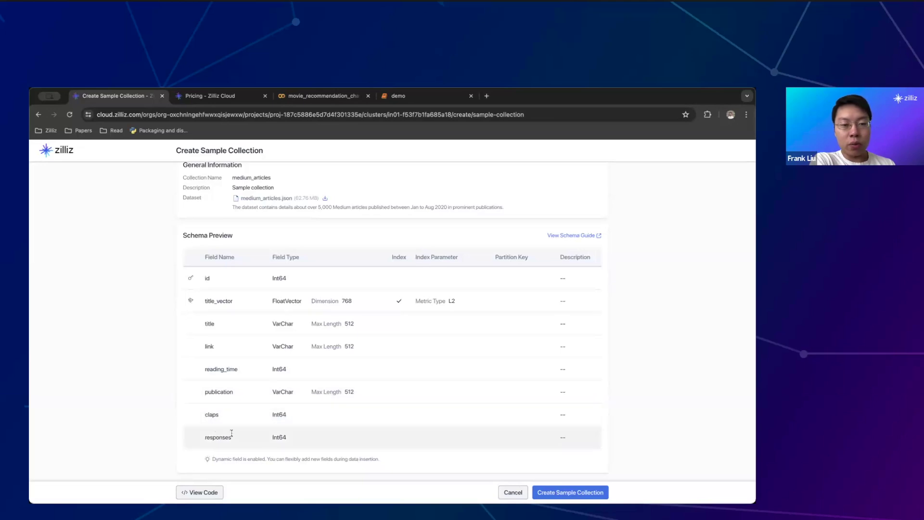
# Create the medium_articles sample collection, then browse Dedicated-01's CU Computation, CU Capacity and storage charts
pyautogui.click(592, 491)
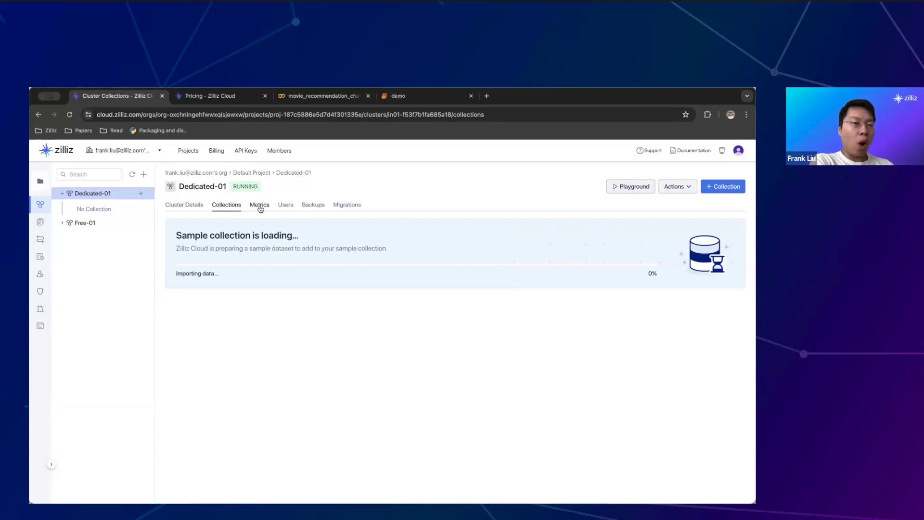
pyautogui.click(259, 206)
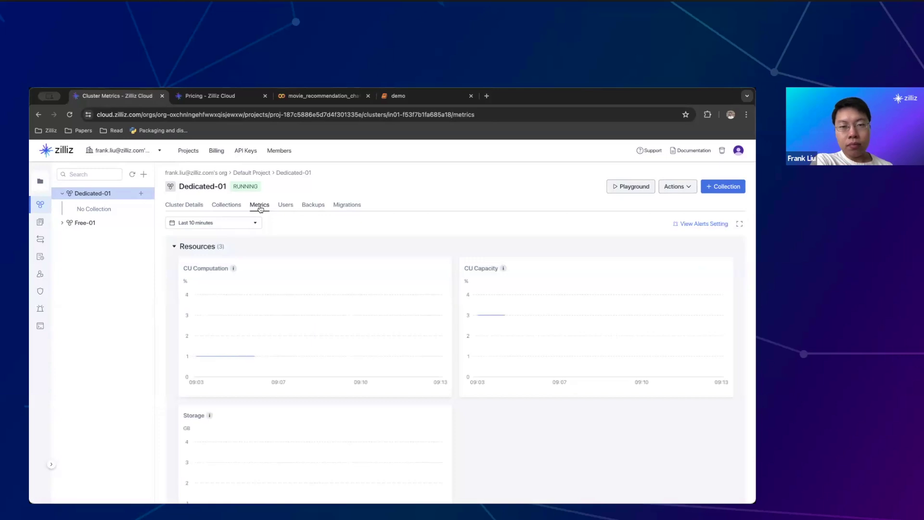
pyautogui.scroll(-2, 309, 313)
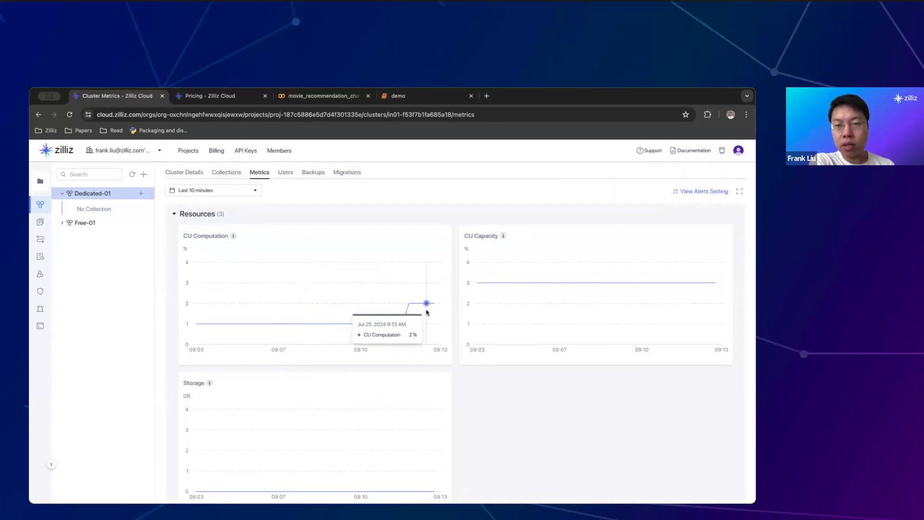
pyautogui.scroll(-1, 425, 308)
pyautogui.scroll(-2, 512, 295)
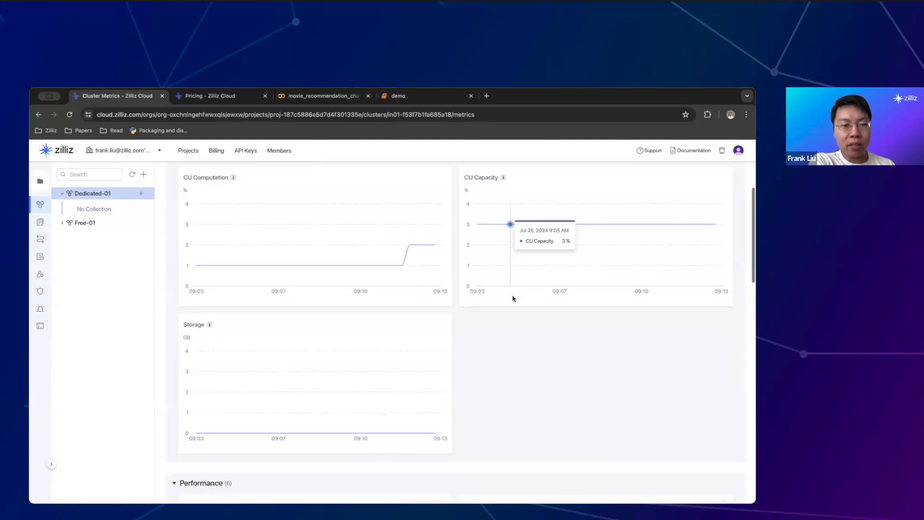
pyautogui.scroll(2, 388, 389)
pyautogui.scroll(1, 388, 392)
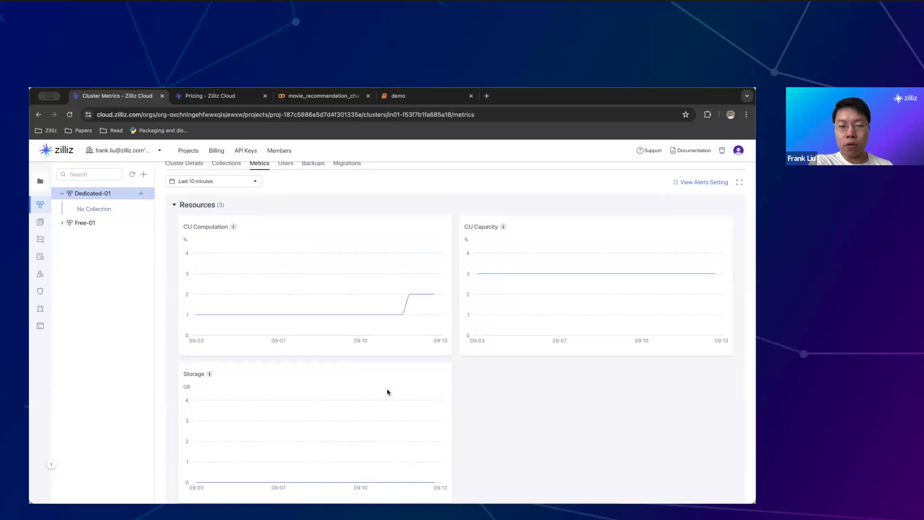
pyautogui.scroll(2, 388, 392)
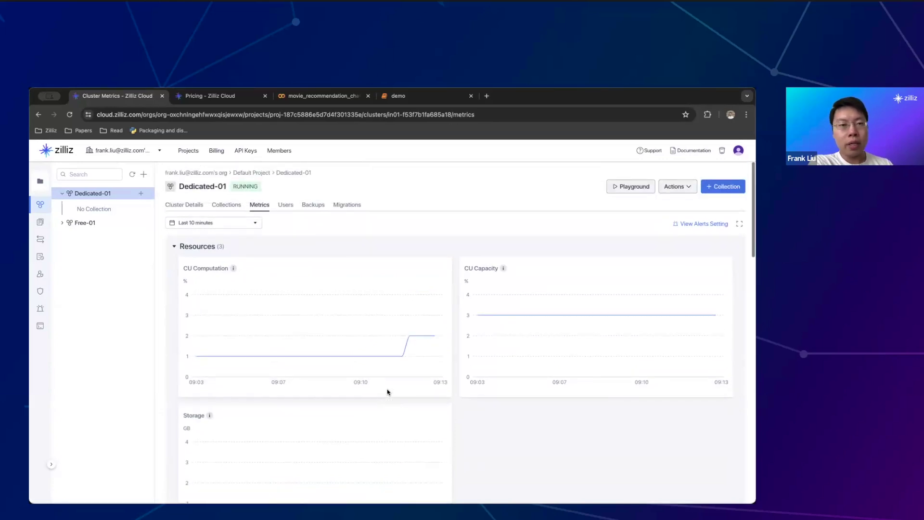
# Change the metrics time range to the last 6 hours
pyautogui.click(239, 221)
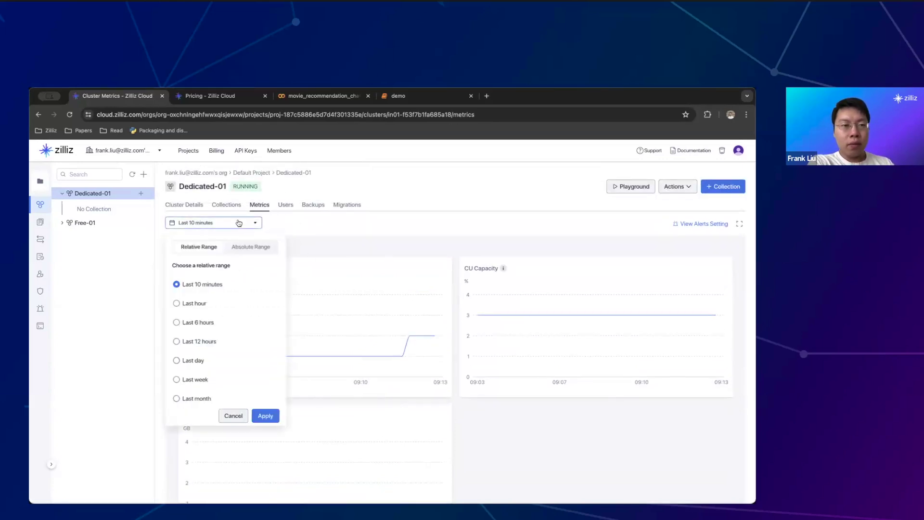
pyautogui.click(200, 303)
pyautogui.click(202, 327)
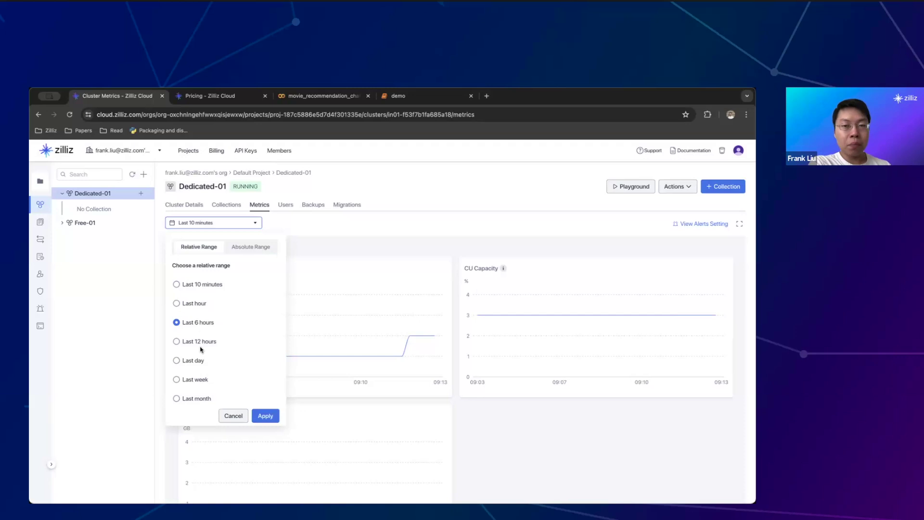
pyautogui.click(265, 415)
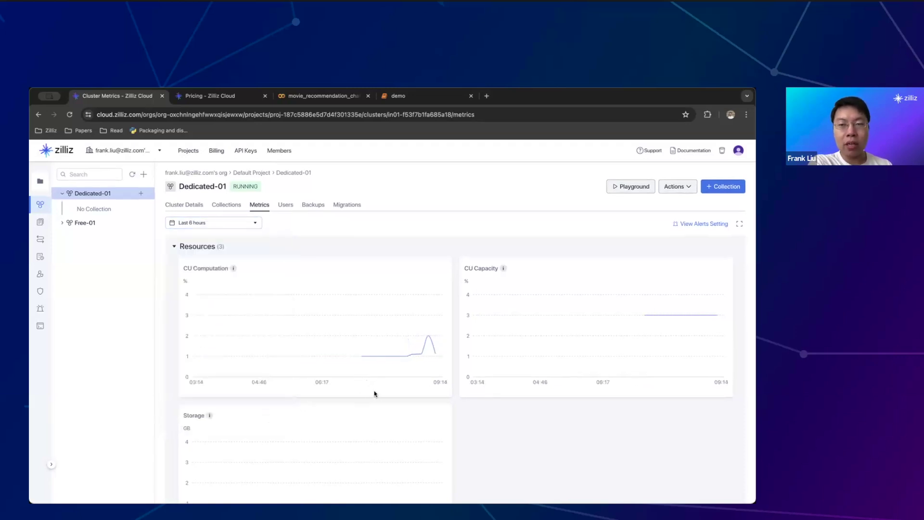
# Revert the charts to the last 10 minutes and open the Users tab
pyautogui.moveTo(333, 306)
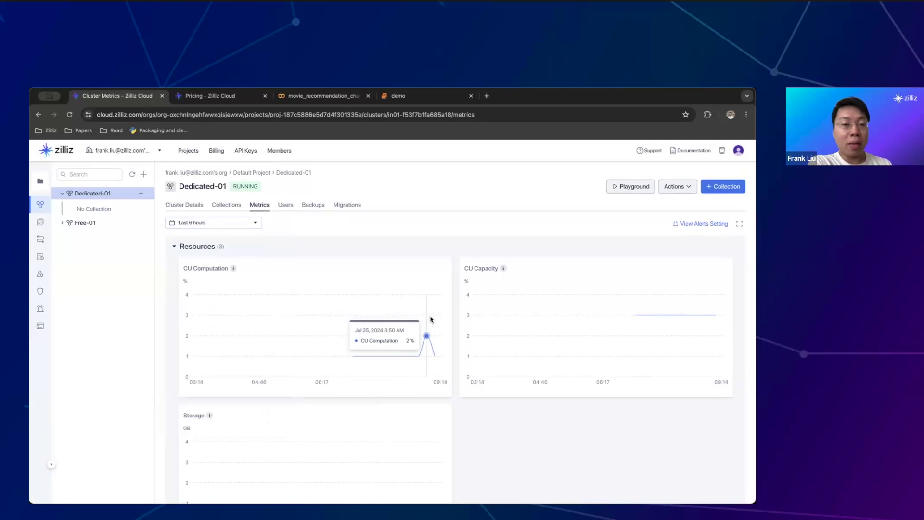
pyautogui.click(250, 223)
pyautogui.click(218, 285)
pyautogui.click(266, 415)
pyautogui.scroll(-2, 271, 331)
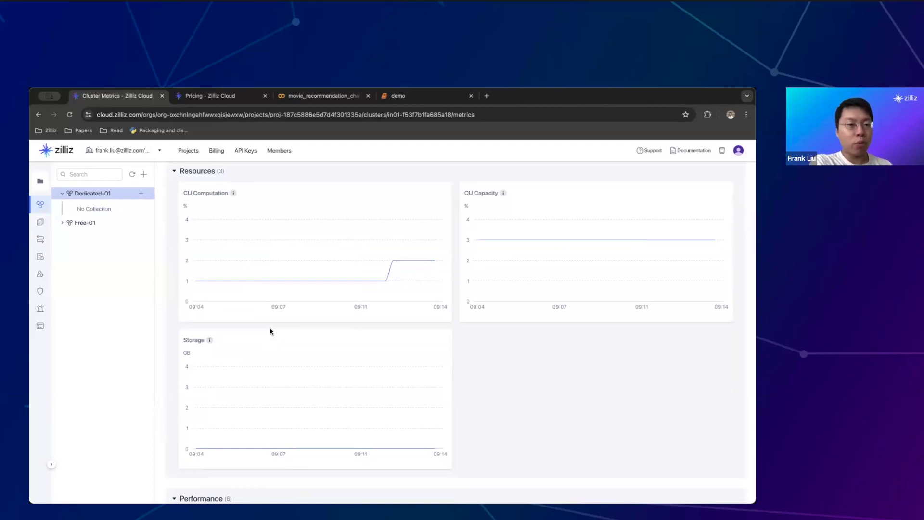
pyautogui.scroll(2, 270, 331)
pyautogui.click(286, 204)
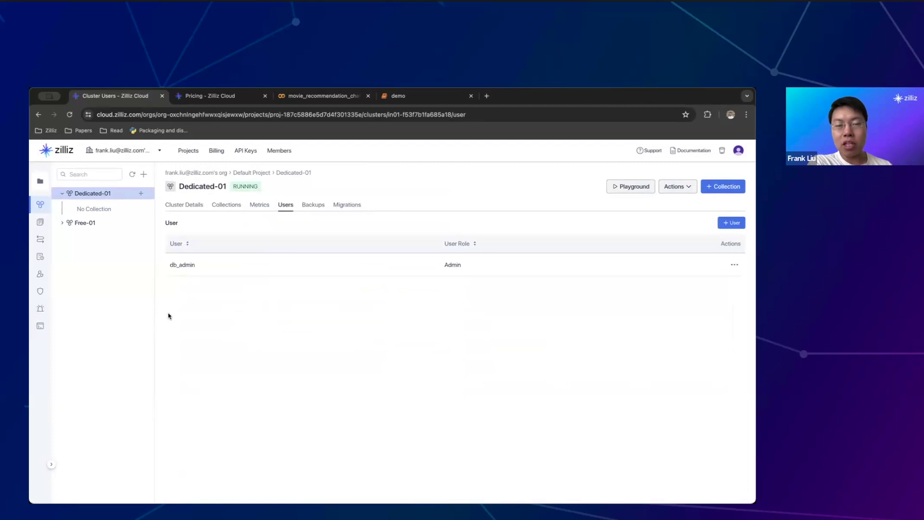
# Begin a new cluster user named 'test', switching its role from Read-Write to Read-Only
pyautogui.click(732, 223)
pyautogui.click(408, 281)
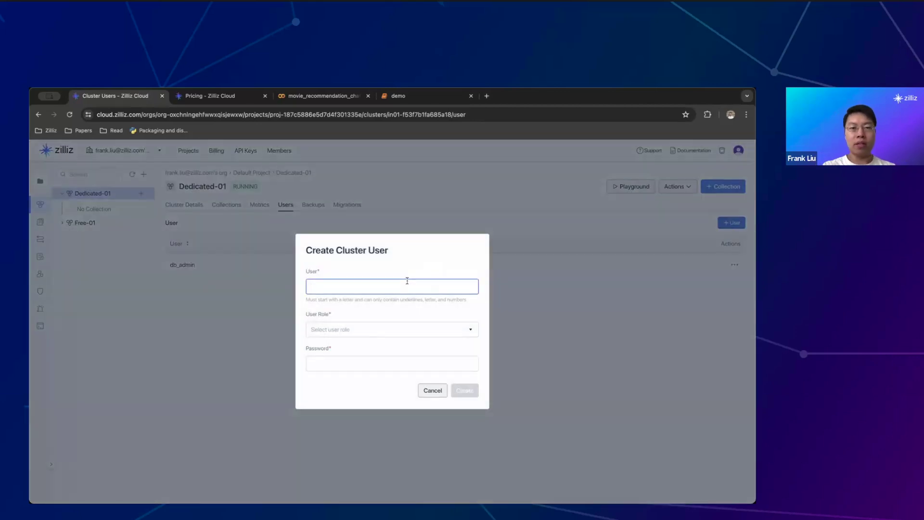
pyautogui.write('test')
pyautogui.click(406, 325)
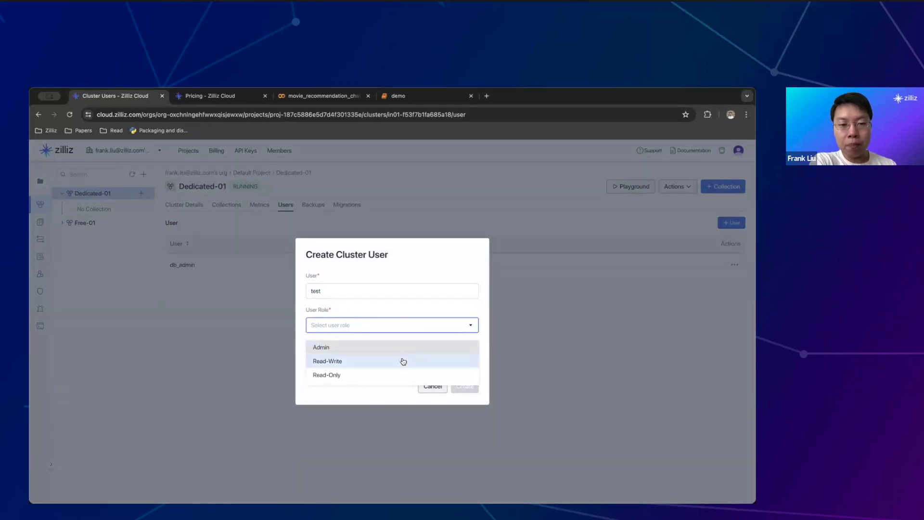
pyautogui.click(403, 361)
pyautogui.click(384, 324)
pyautogui.click(383, 374)
# Dismiss the browser password suggestions and cancel the Create Cluster User dialog
pyautogui.click(373, 366)
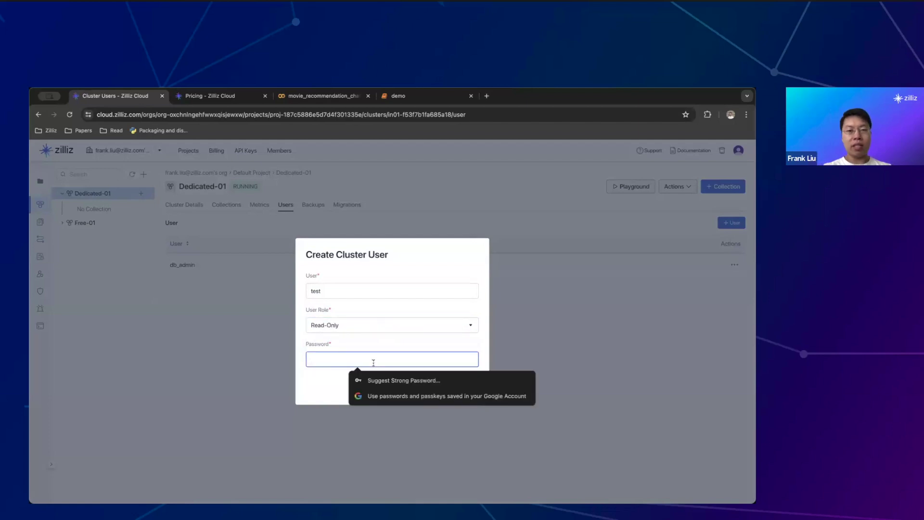
pyautogui.click(388, 292)
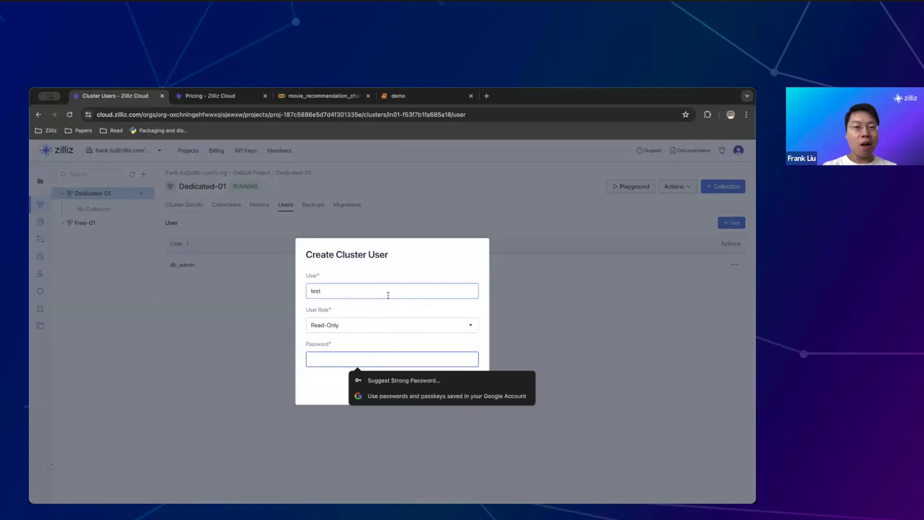
pyautogui.click(430, 386)
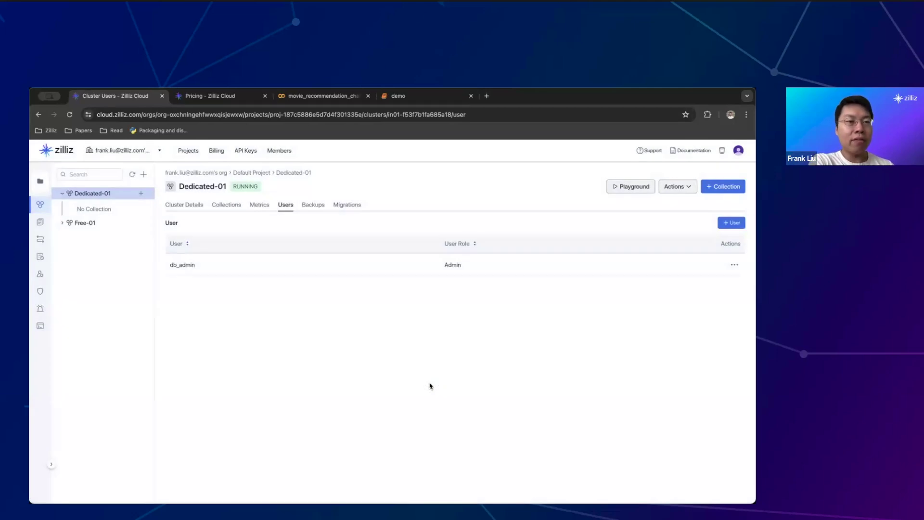
# Browse the organization's API Keys and Members pages, then open Default Project's cluster list
pyautogui.click(187, 151)
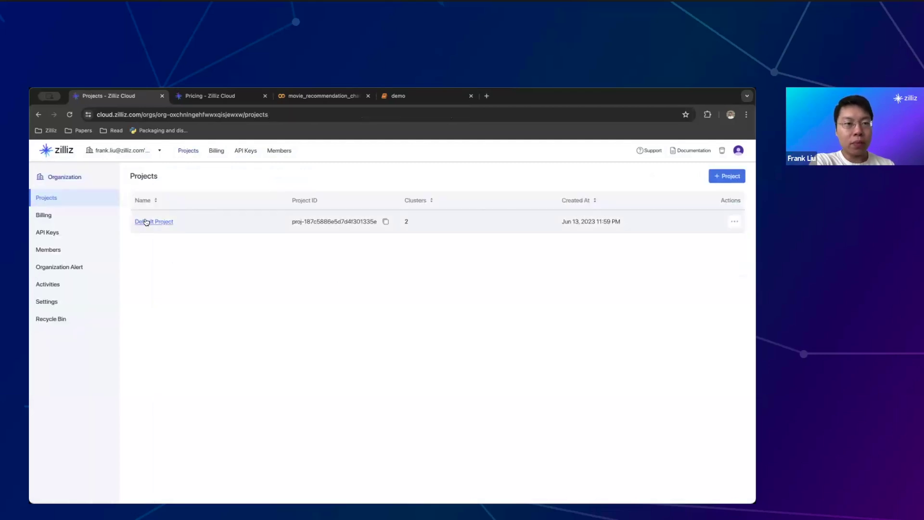
pyautogui.click(59, 235)
pyautogui.click(64, 249)
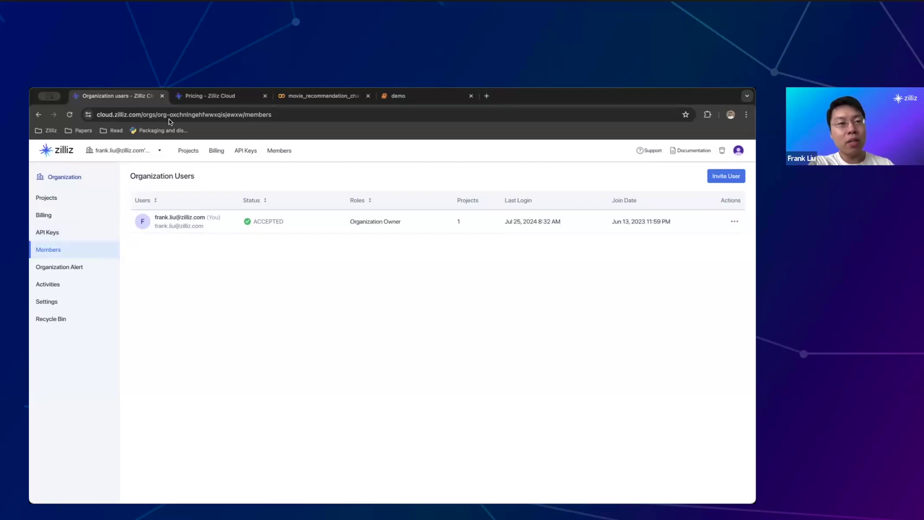
pyautogui.click(188, 151)
pyautogui.click(154, 222)
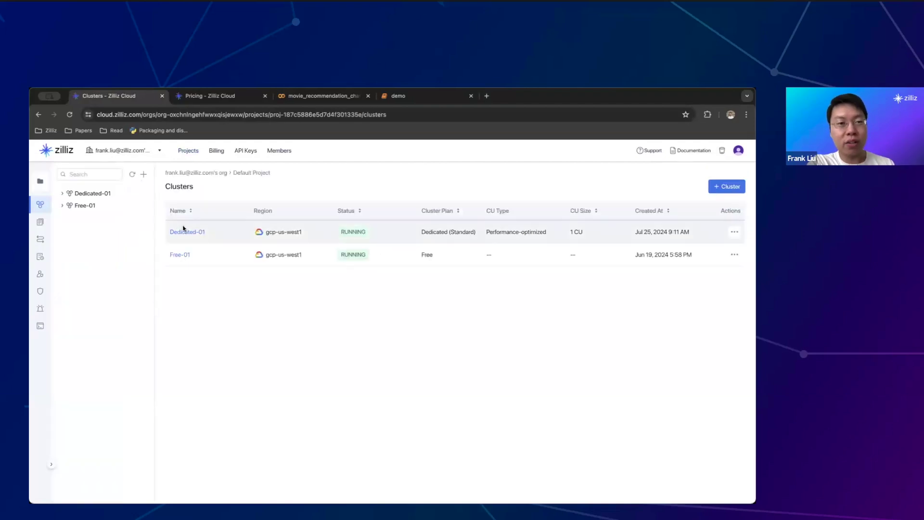
# Open Dedicated-01 and look through its Metrics, Database Users and Backups tabs
pyautogui.click(186, 231)
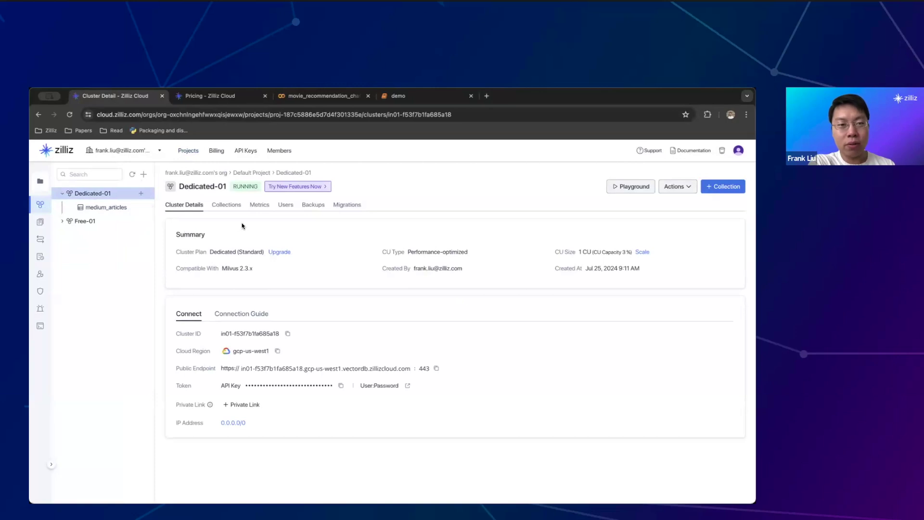
pyautogui.click(263, 207)
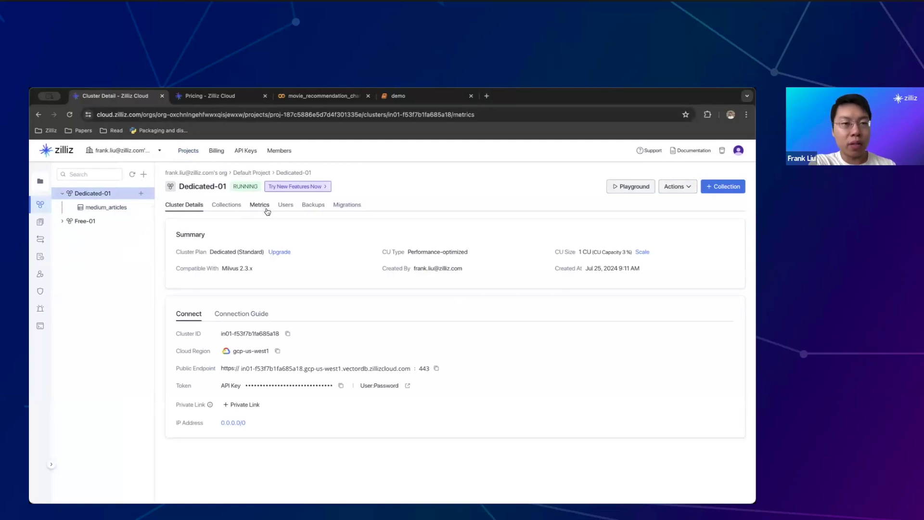
pyautogui.click(284, 210)
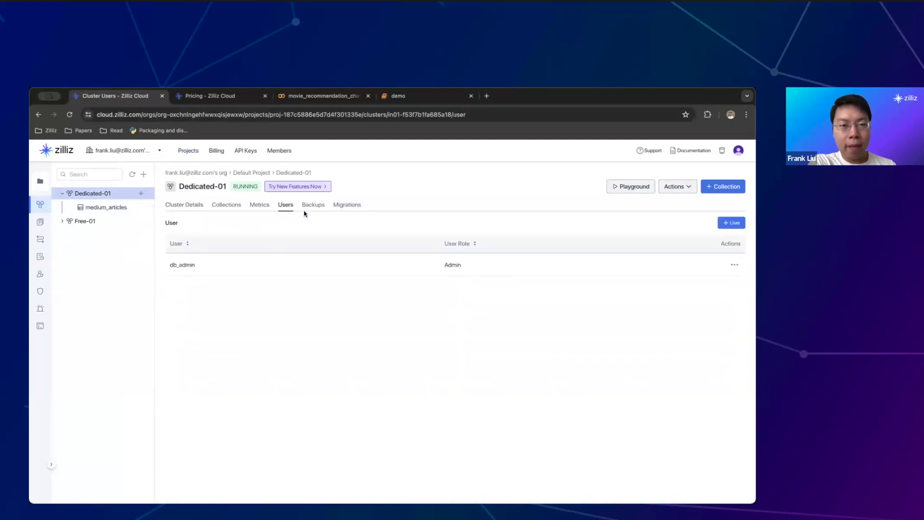
pyautogui.click(311, 211)
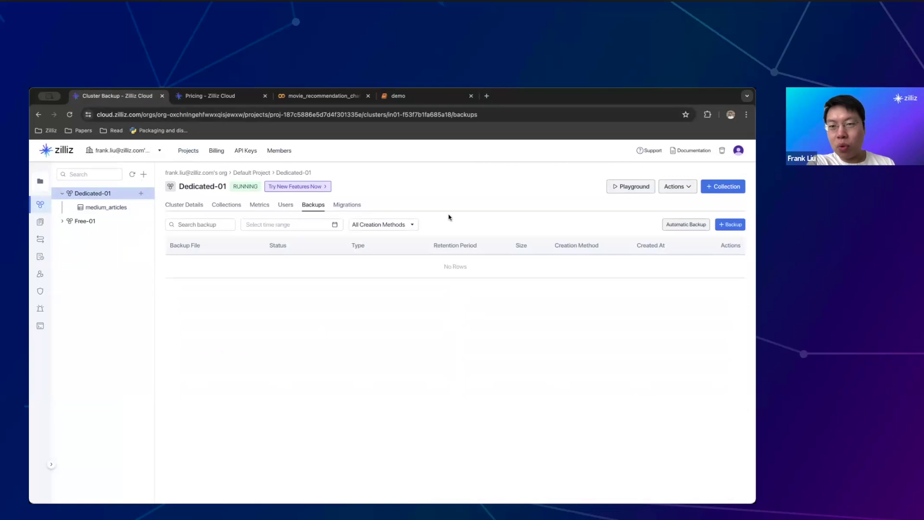
# Create a manual backup of type Cluster for Dedicated-01 and view its job
pyautogui.click(732, 225)
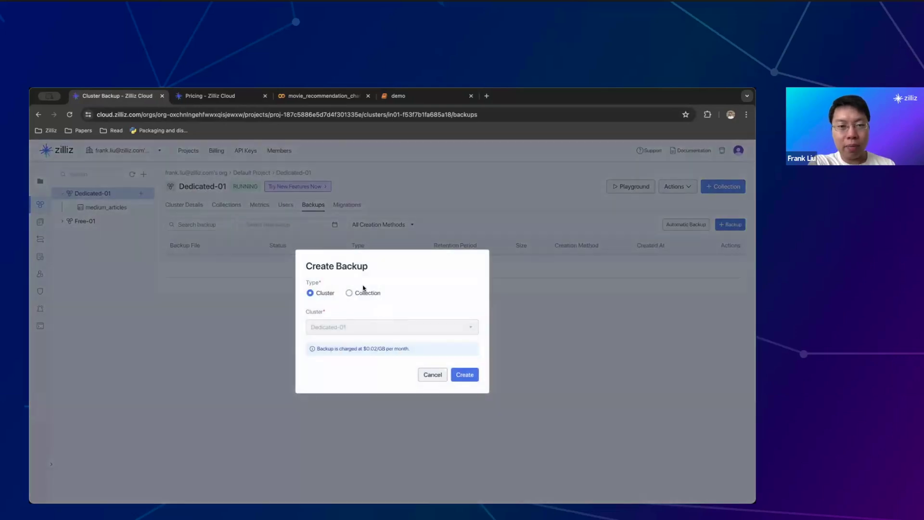
pyautogui.click(364, 292)
pyautogui.click(320, 281)
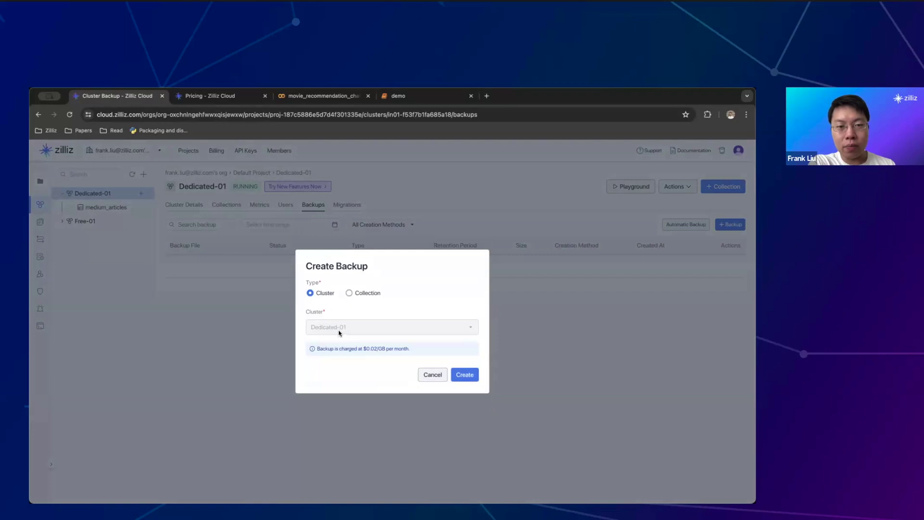
pyautogui.click(465, 374)
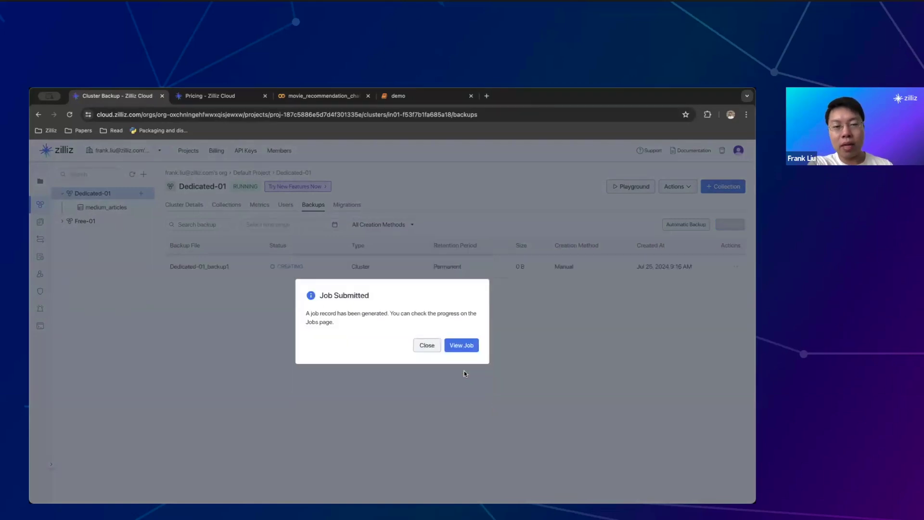
pyautogui.click(465, 345)
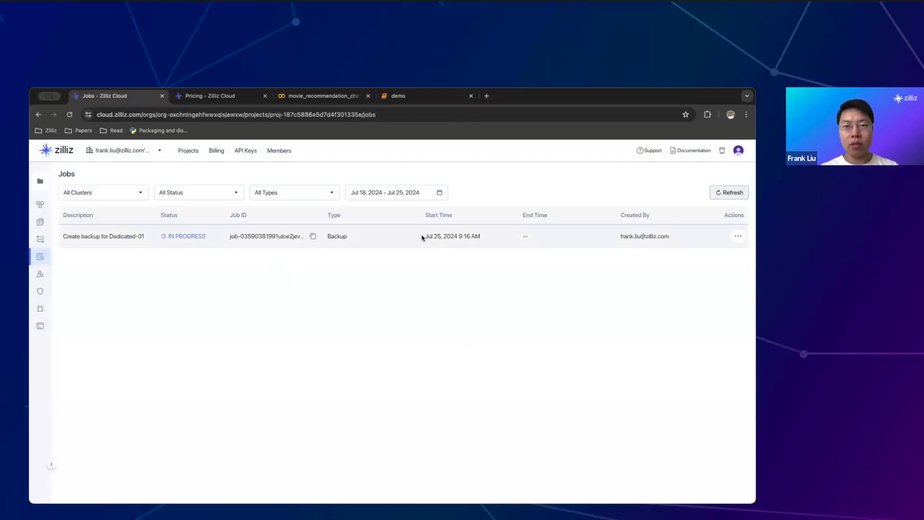
# Review the backup job's start time, then return to Dedicated-01's Backups tab
pyautogui.moveTo(426, 236); pyautogui.dragTo(495, 239)
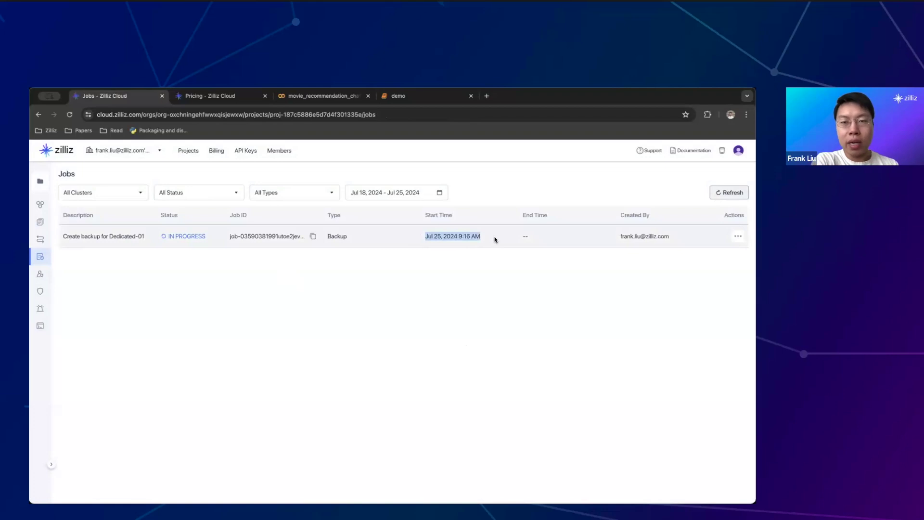
pyautogui.click(495, 240)
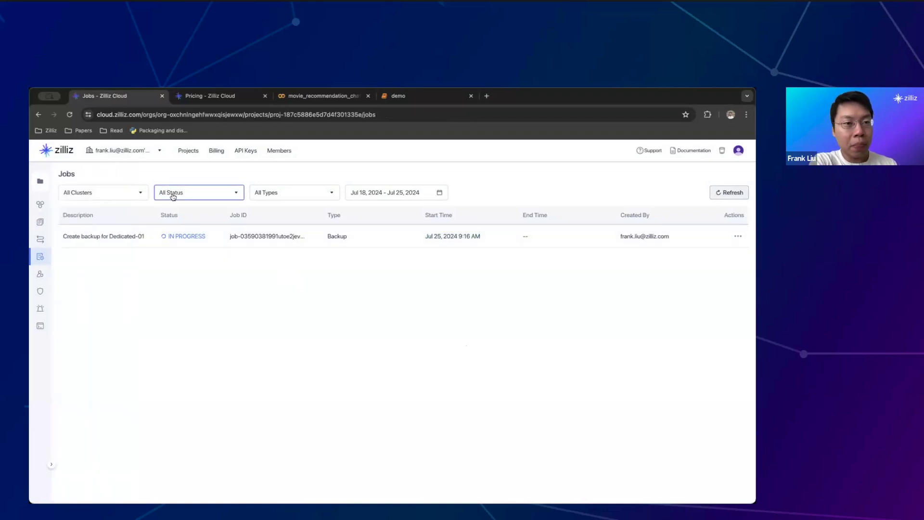
pyautogui.moveTo(50, 258)
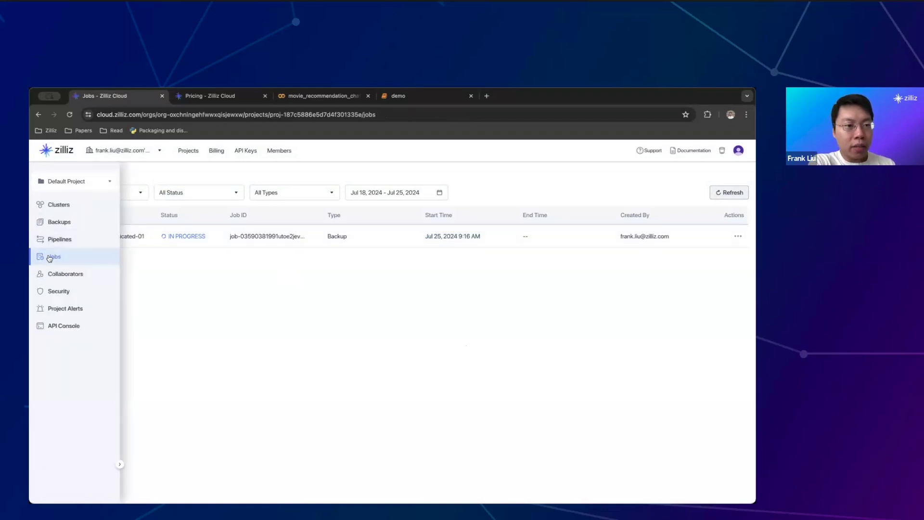
pyautogui.click(61, 206)
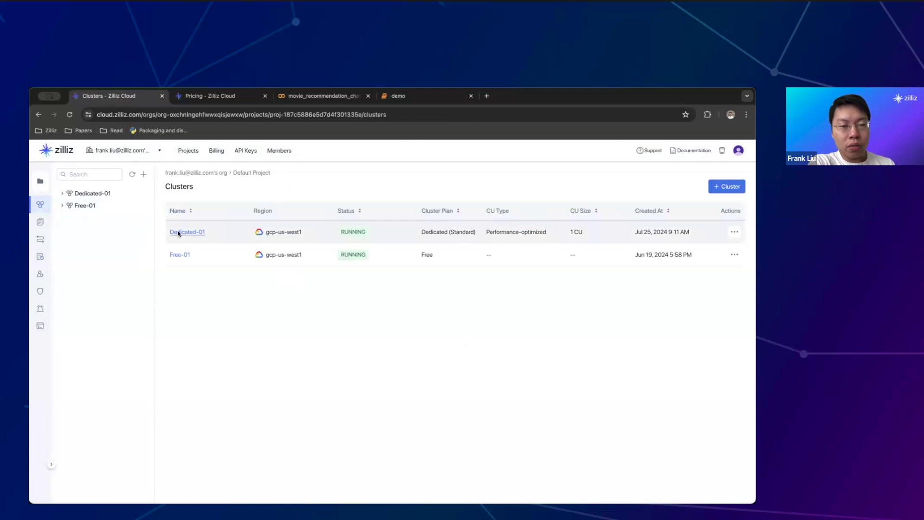
pyautogui.click(178, 232)
pyautogui.click(312, 205)
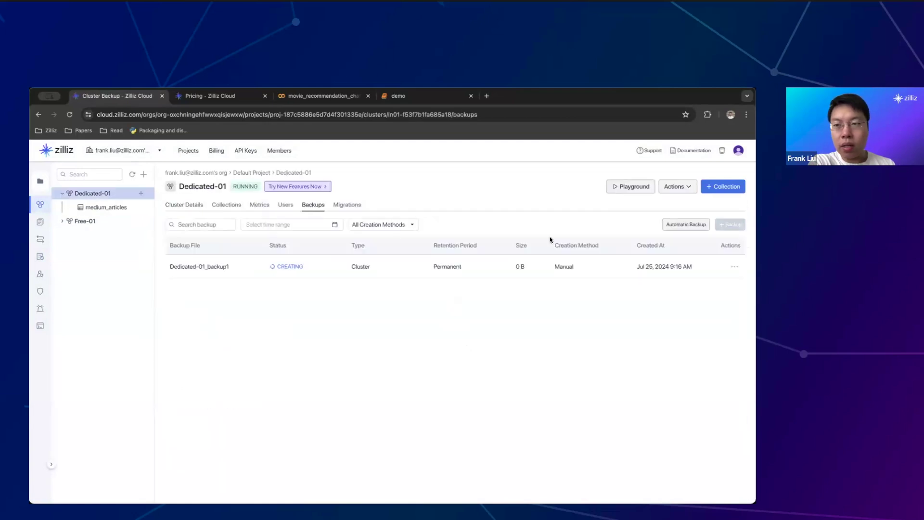
# Turn on Dedicated-01's automatic backups with a 07:00 PM - 09:00 PM backup window
pyautogui.click(677, 225)
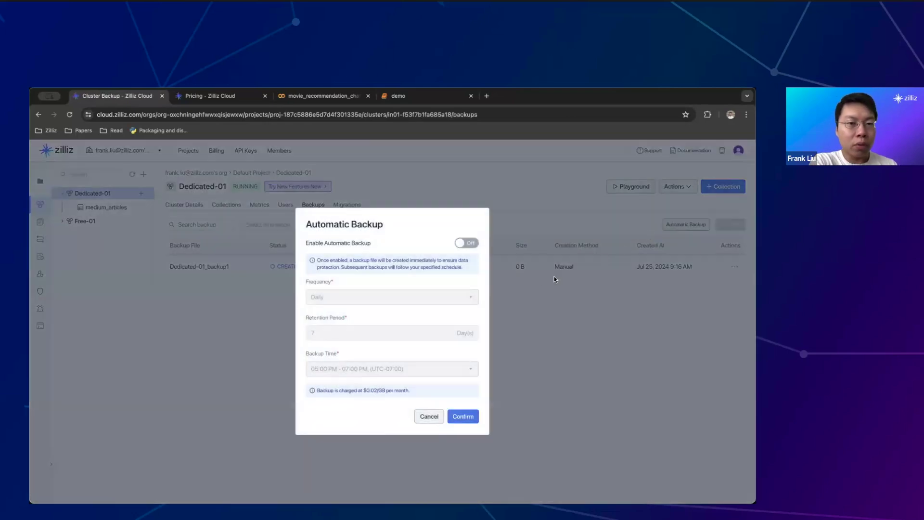
pyautogui.click(470, 246)
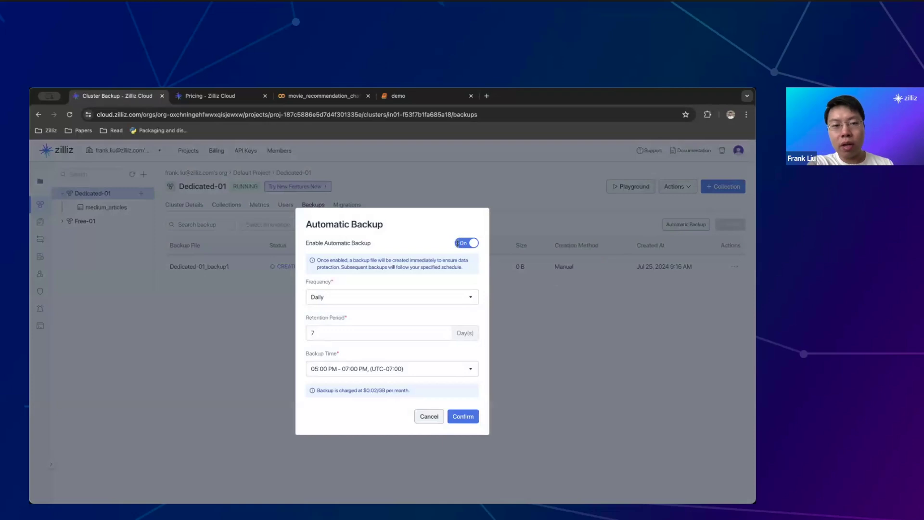
pyautogui.click(411, 303)
pyautogui.click(402, 283)
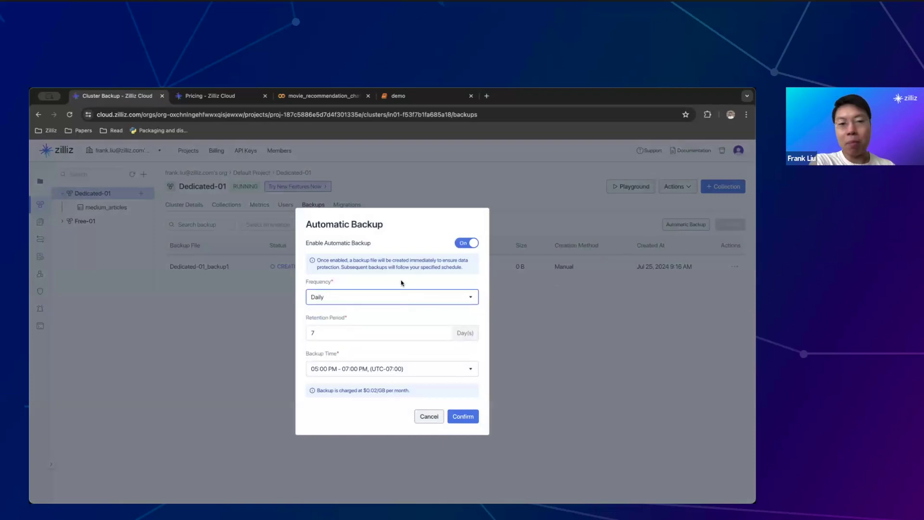
pyautogui.click(387, 331)
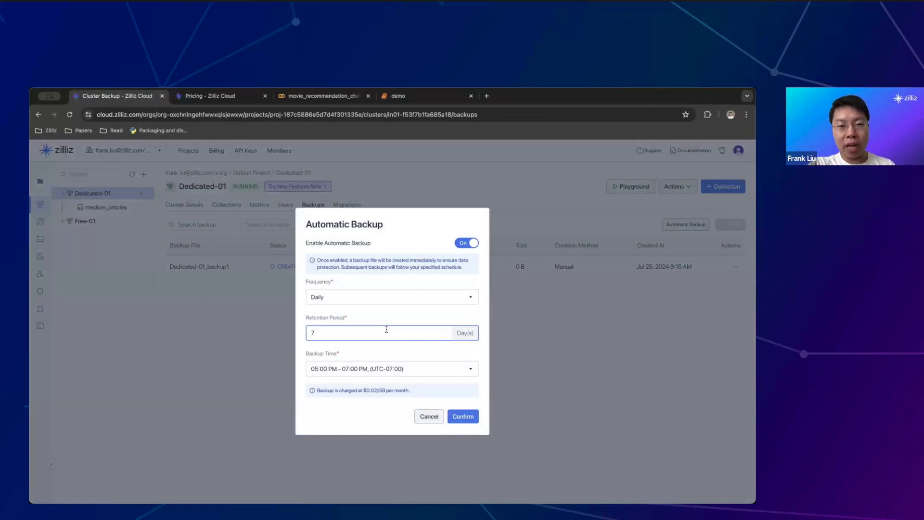
pyautogui.press('BackSpace')
pyautogui.write('100')
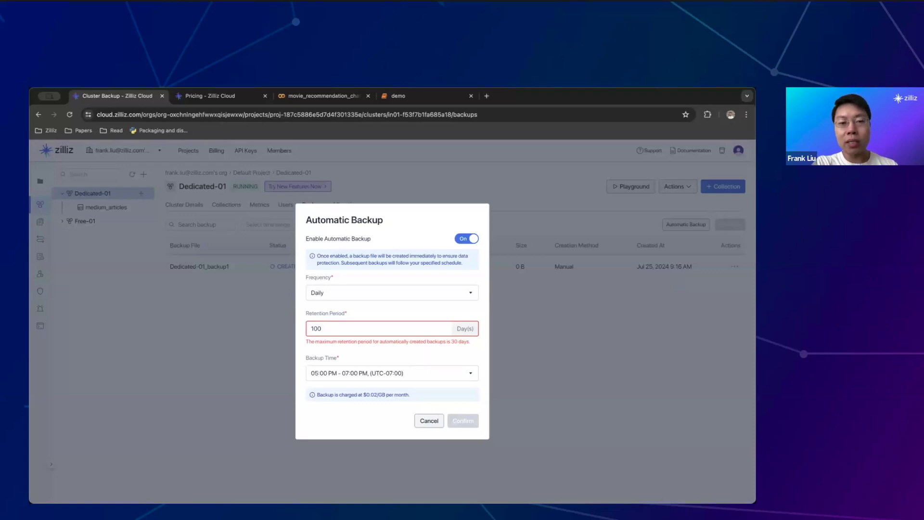
pyautogui.press('BackSpace')
pyautogui.press('BackSpace')
pyautogui.press('BackSpace')
pyautogui.click(406, 377)
pyautogui.scroll(-2, 417, 408)
pyautogui.click(415, 407)
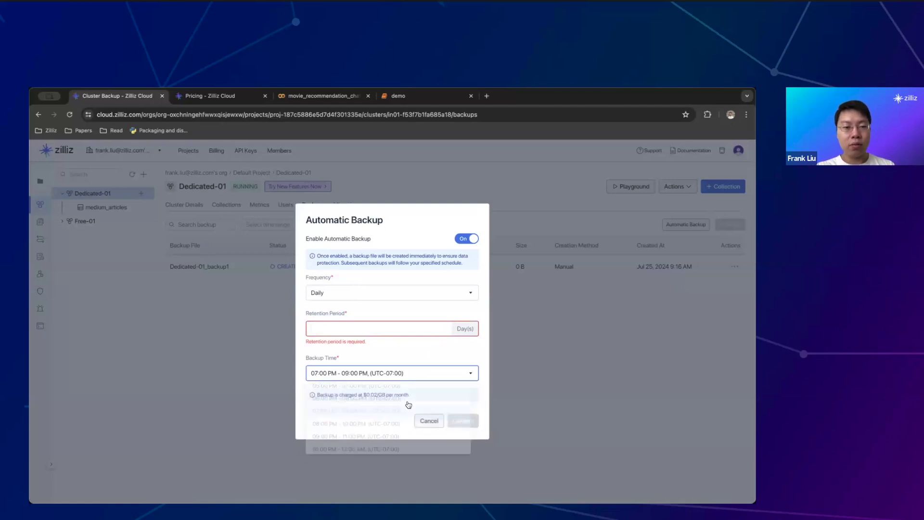
# Set retention to 30 days and a custom Monday, Wednesday, Friday backup frequency
pyautogui.click(378, 327)
pyautogui.write('30')
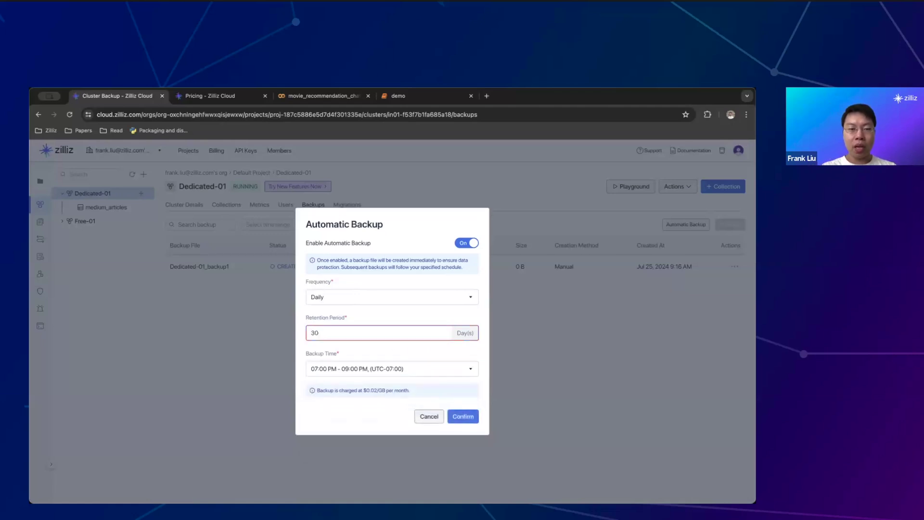
pyautogui.click(401, 297)
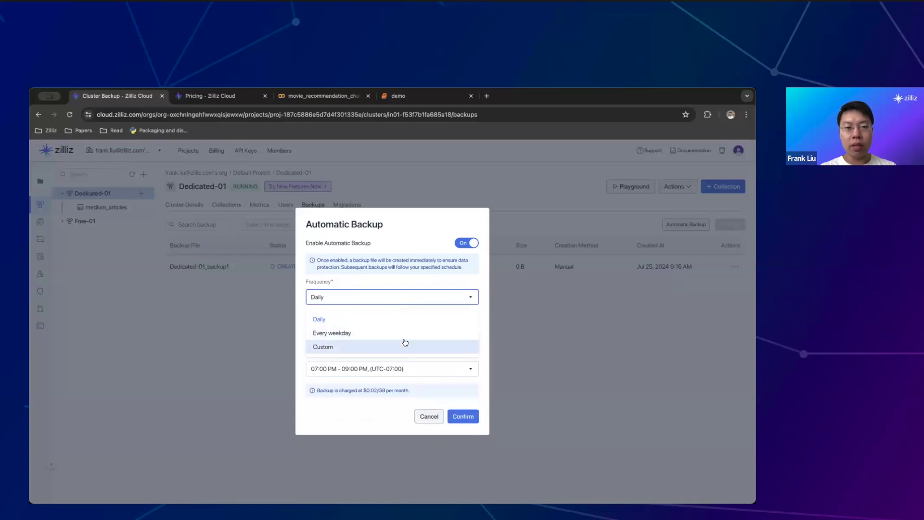
pyautogui.click(371, 347)
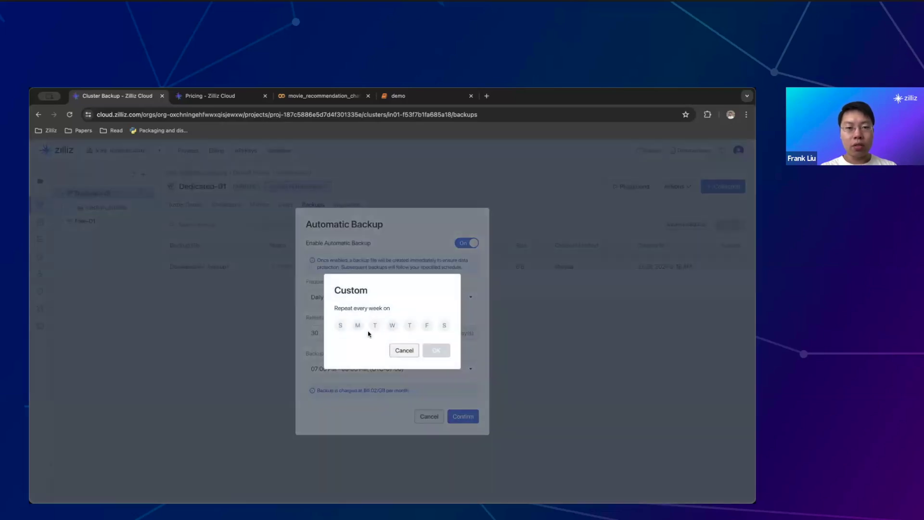
pyautogui.click(358, 325)
pyautogui.click(392, 325)
pyautogui.click(428, 326)
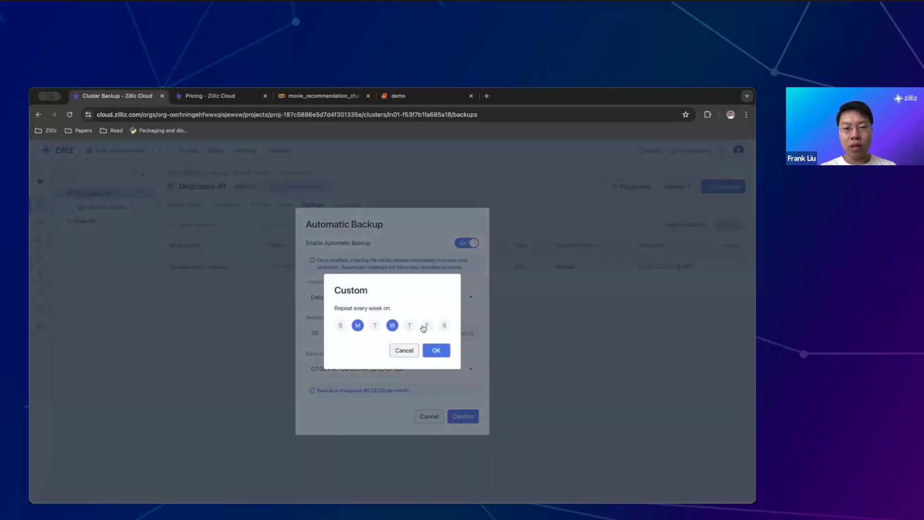
pyautogui.click(436, 351)
# Save the automatic backup settings and open the cluster's Migrations tab
pyautogui.click(450, 416)
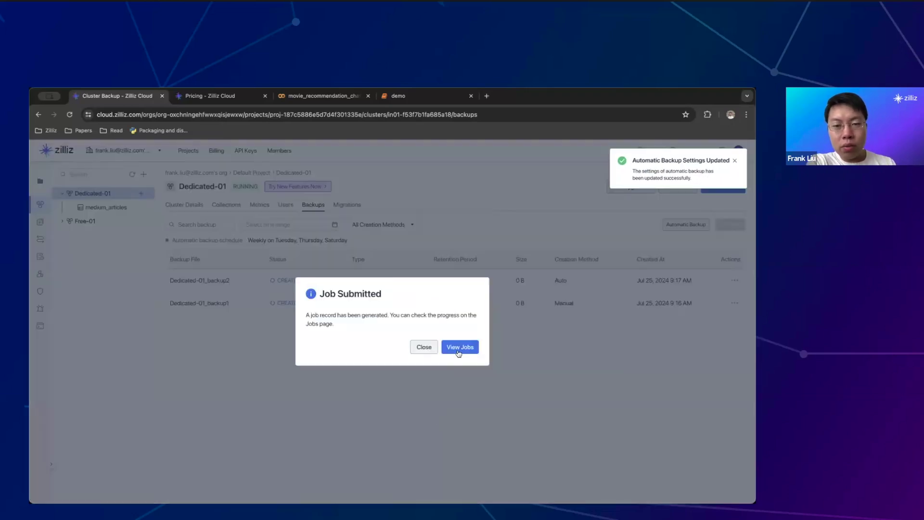
pyautogui.click(424, 347)
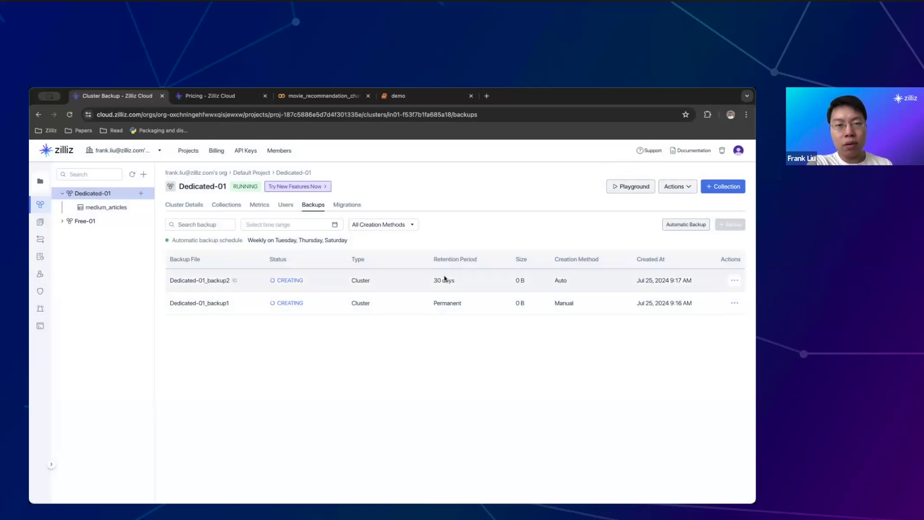
pyautogui.click(345, 203)
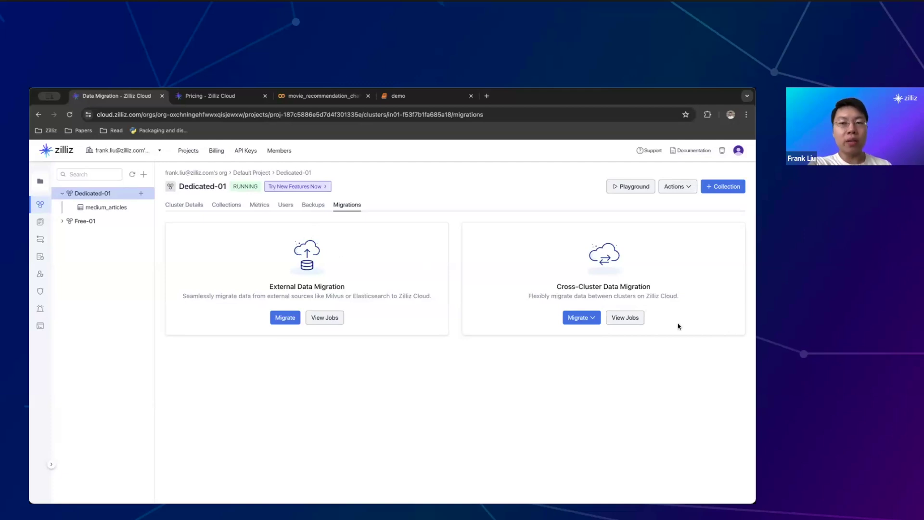
# Check the cross-cluster migration destinations, then switch to Dedicated-01's Collections tab
pyautogui.click(584, 313)
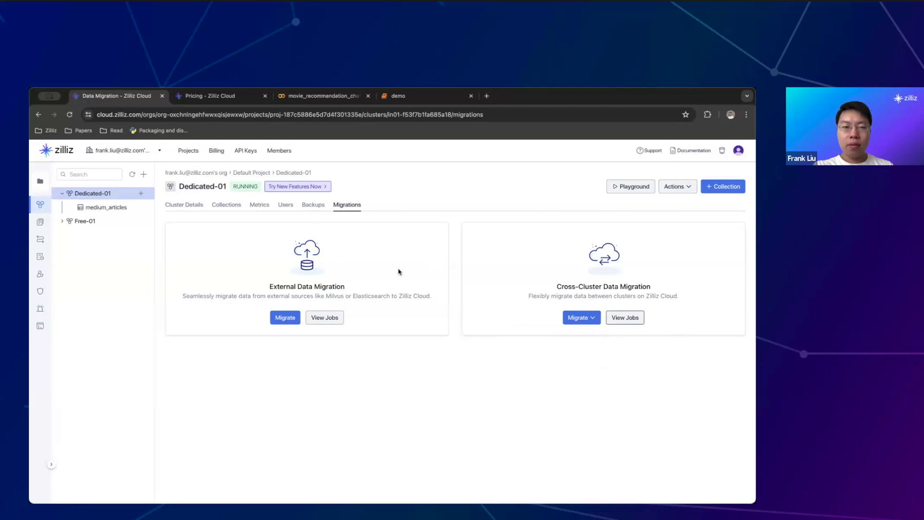
pyautogui.click(227, 205)
# Open medium_articles, review its Overview schema, and switch to its Playground
pyautogui.click(193, 265)
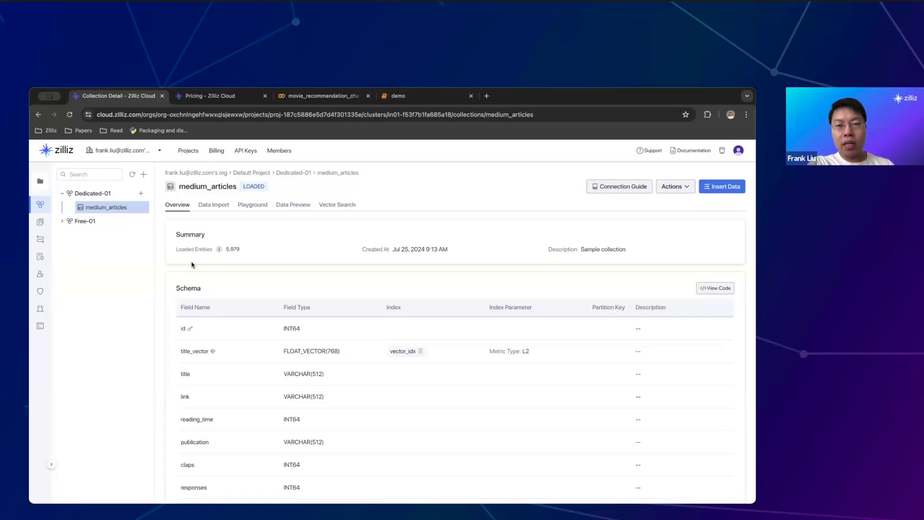
pyautogui.scroll(-1, 192, 265)
pyautogui.scroll(1, 191, 264)
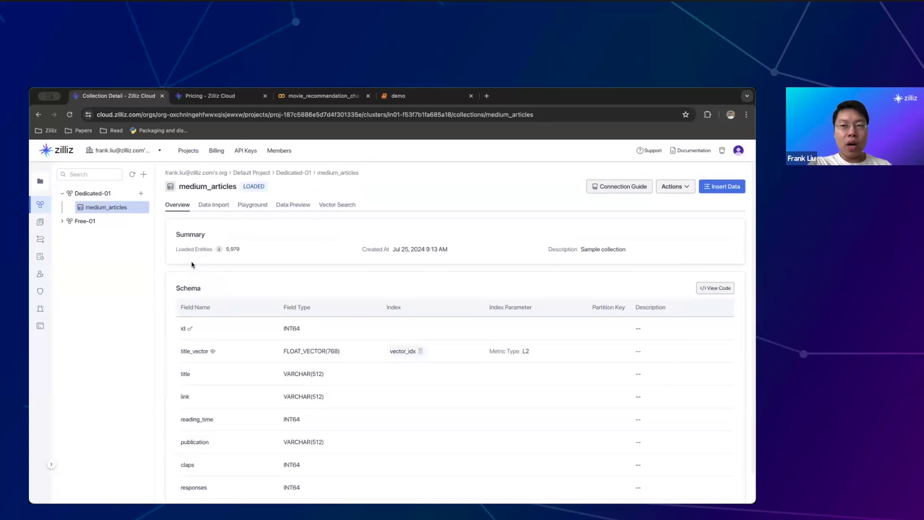
pyautogui.moveTo(219, 249)
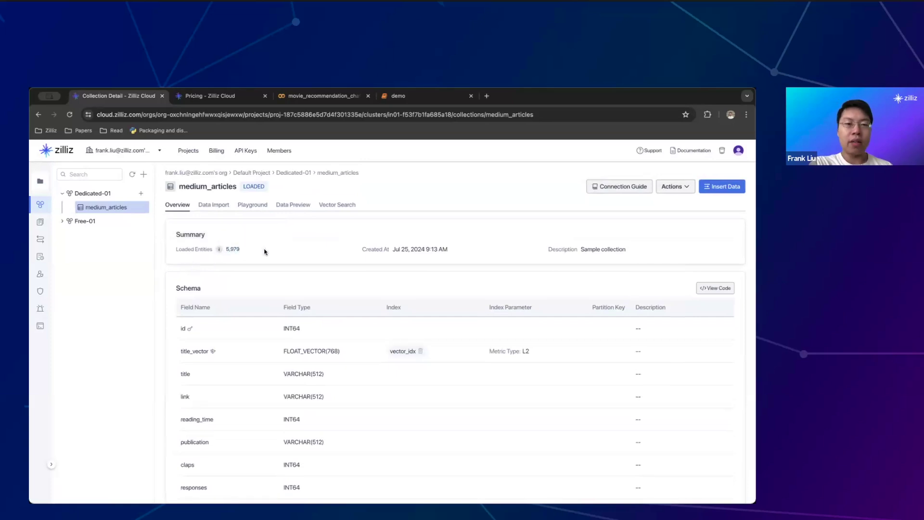
pyautogui.scroll(-1, 265, 251)
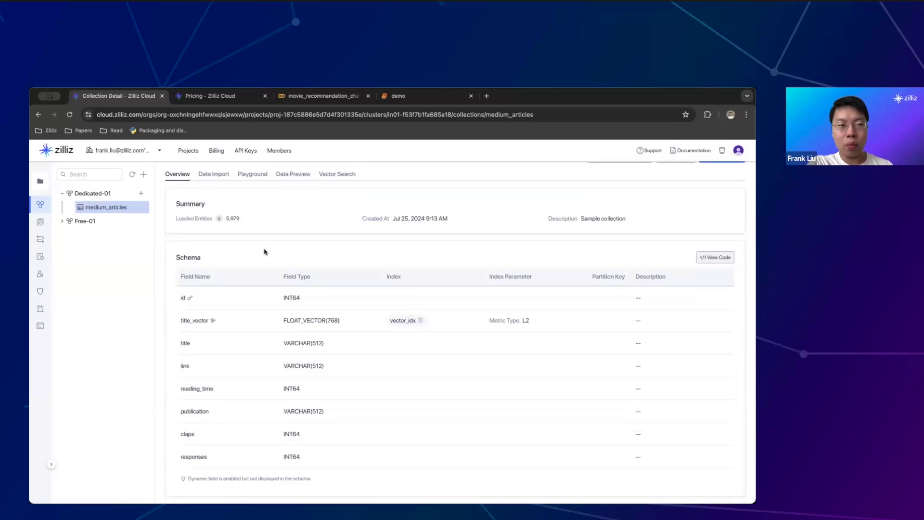
pyautogui.scroll(1, 264, 251)
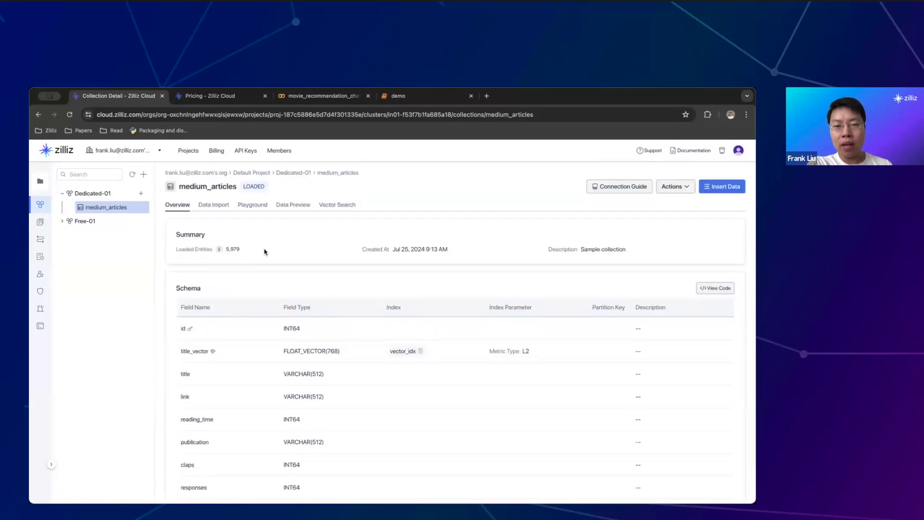
pyautogui.scroll(-1, 264, 251)
pyautogui.scroll(1, 265, 251)
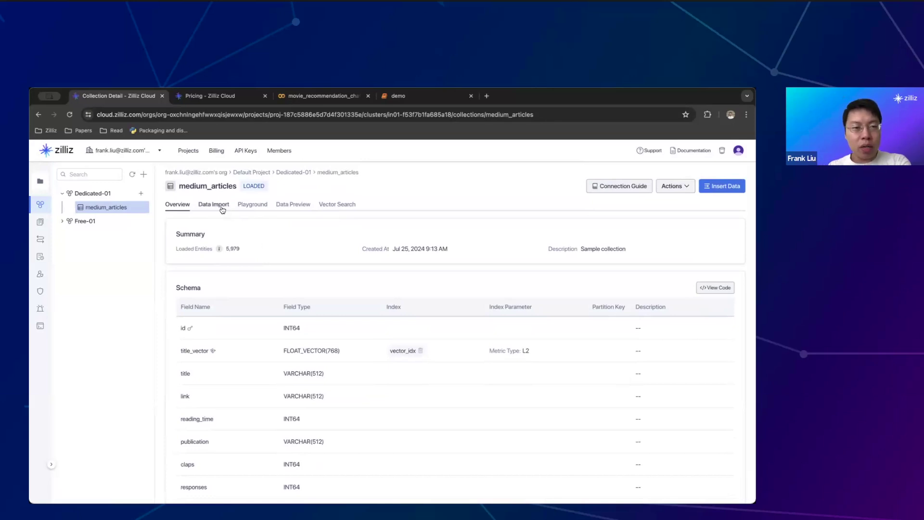
pyautogui.click(251, 206)
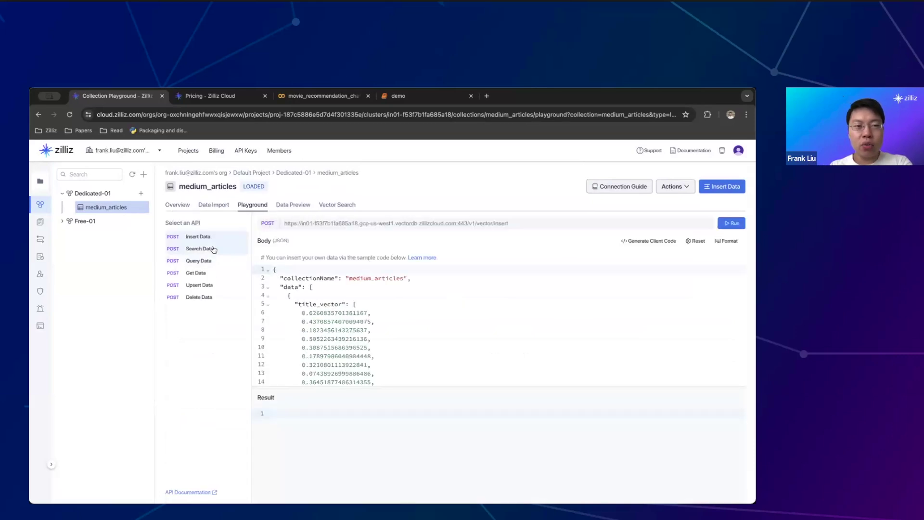
# Load the Get, Delete and Upsert Data sample requests, then open Data Preview
pyautogui.click(214, 275)
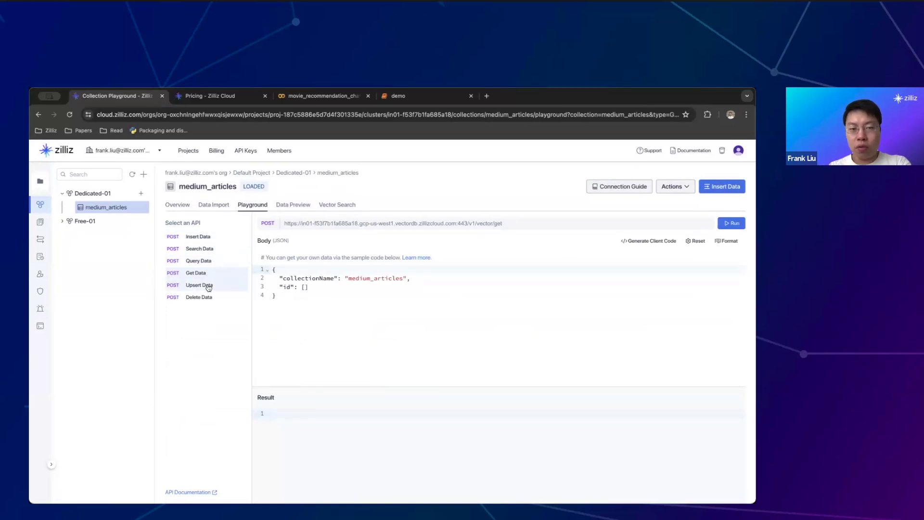
pyautogui.click(208, 287)
pyautogui.click(204, 297)
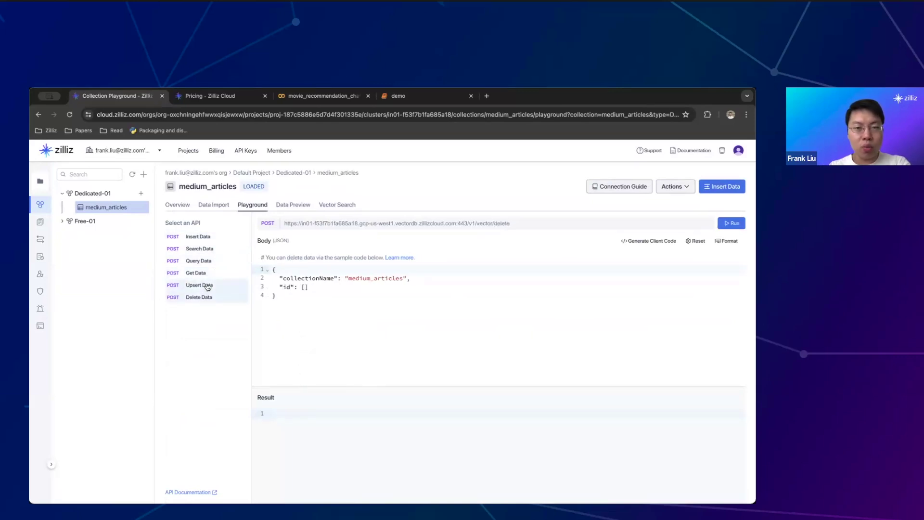
pyautogui.click(208, 286)
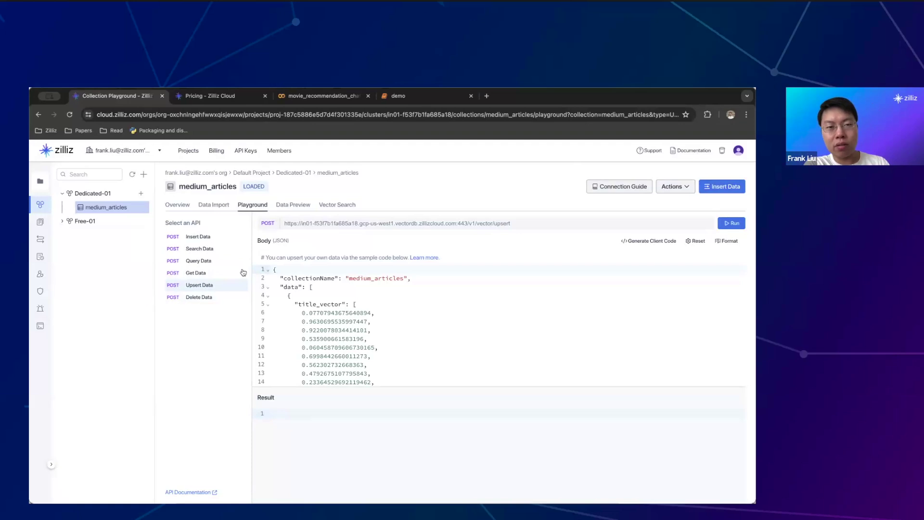
pyautogui.click(300, 204)
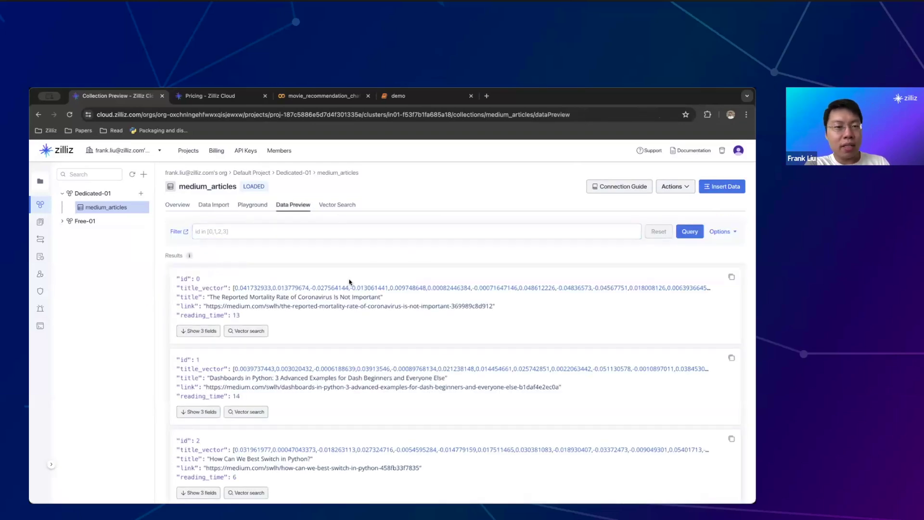
# Scroll through the previewed articles and launch a vector search from record 0
pyautogui.scroll(-3, 350, 282)
pyautogui.scroll(3, 350, 282)
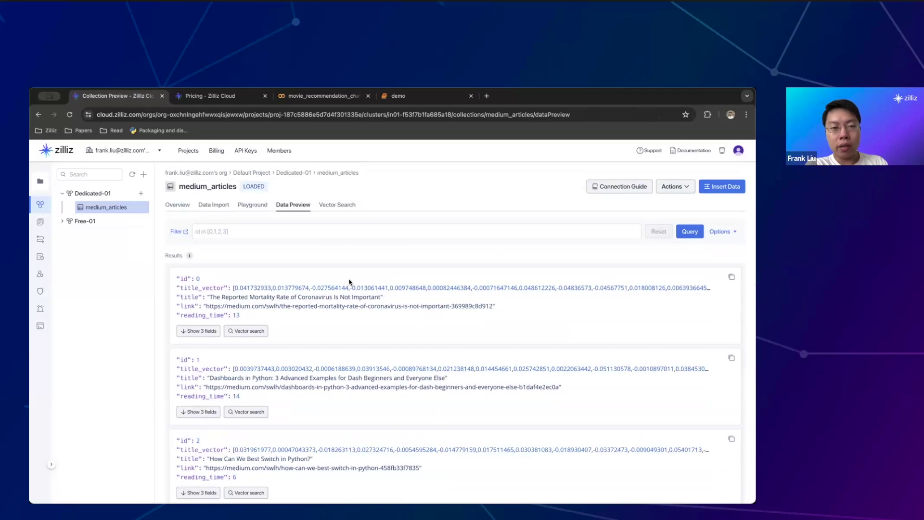
pyautogui.scroll(-1, 350, 282)
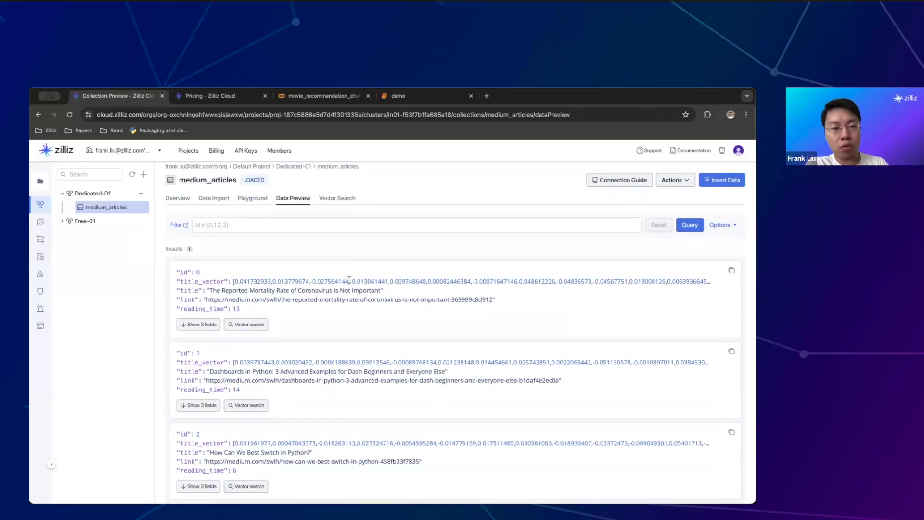
pyautogui.scroll(-5, 350, 280)
pyautogui.scroll(-4, 315, 282)
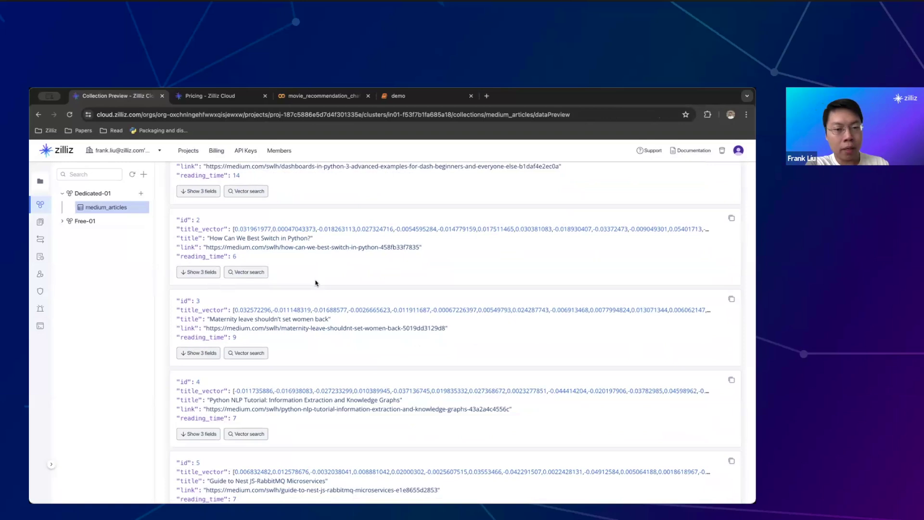
pyautogui.scroll(-13, 315, 283)
pyautogui.scroll(12, 315, 282)
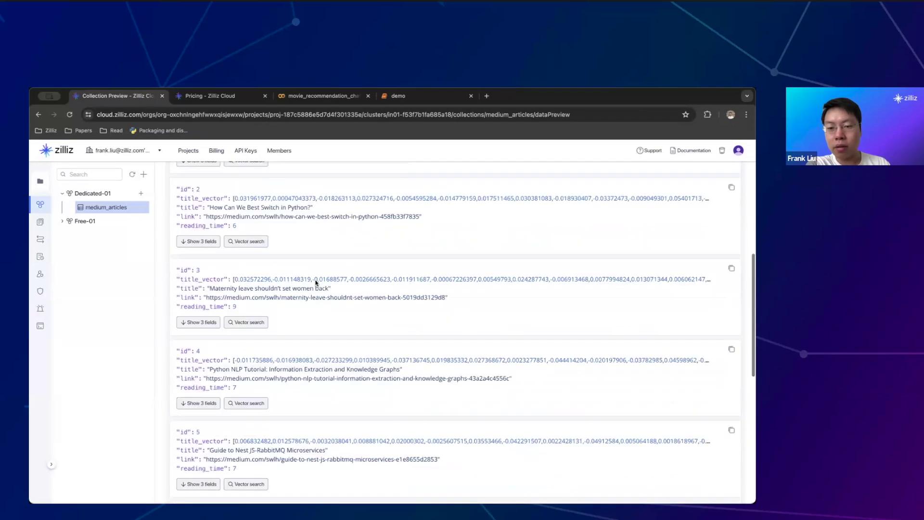
pyautogui.scroll(10, 315, 282)
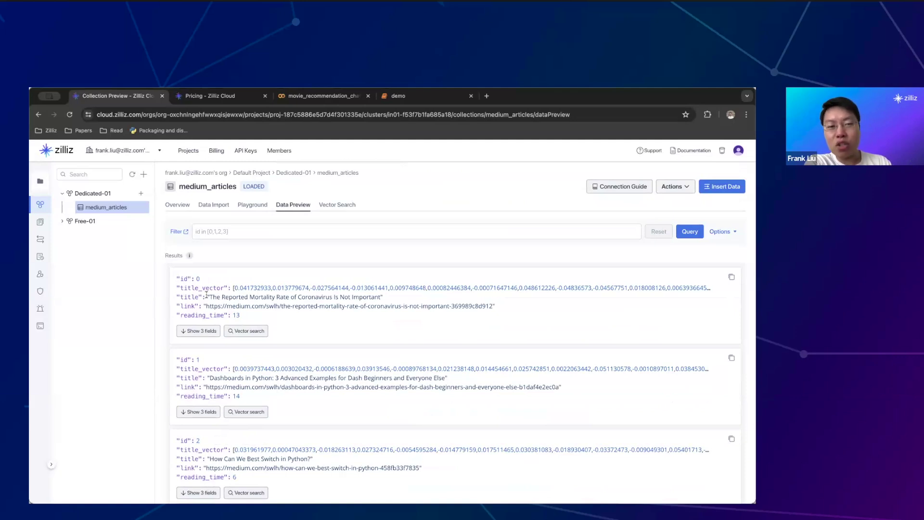
pyautogui.click(236, 331)
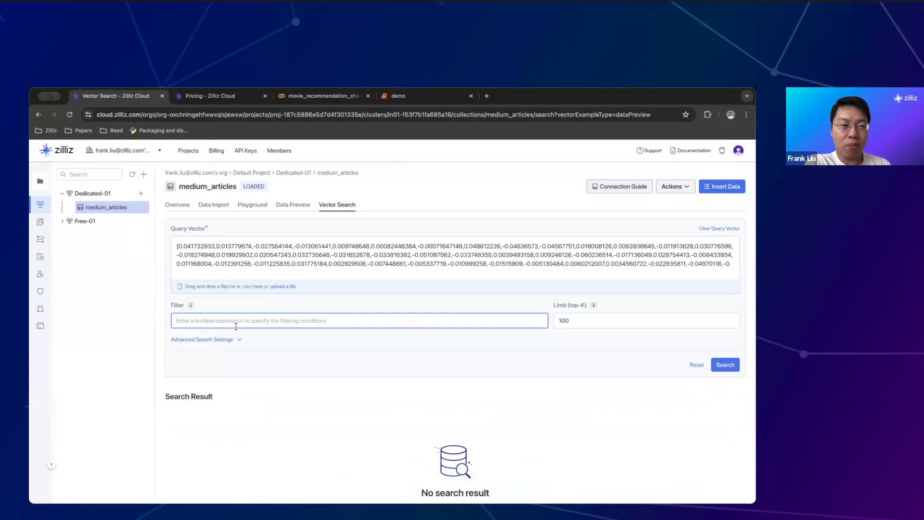
# Search with article 0's title_vector, no filter and limit 100
pyautogui.click(289, 206)
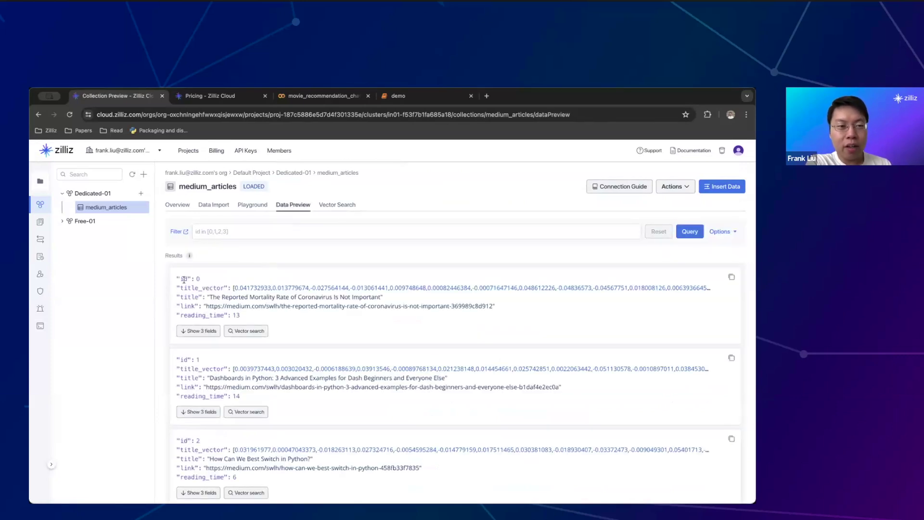
pyautogui.moveTo(239, 287); pyautogui.dragTo(423, 288)
pyautogui.click(421, 288)
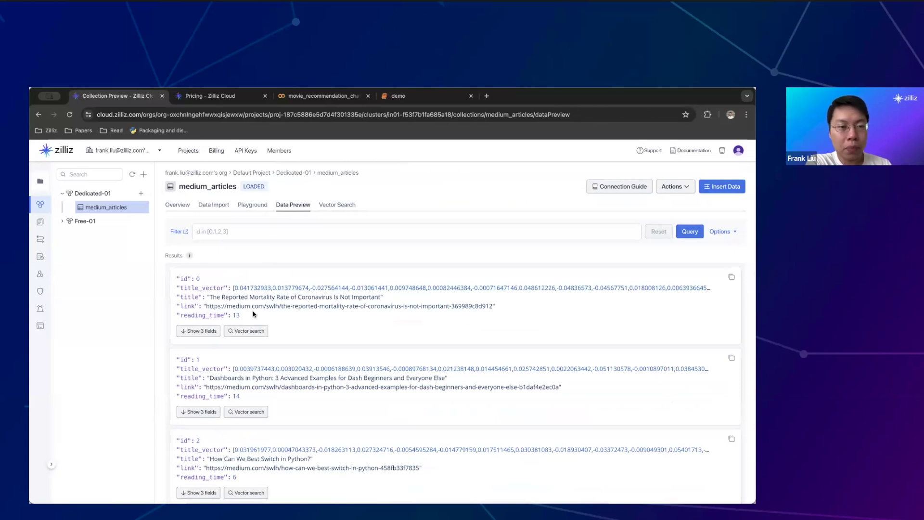
pyautogui.click(255, 336)
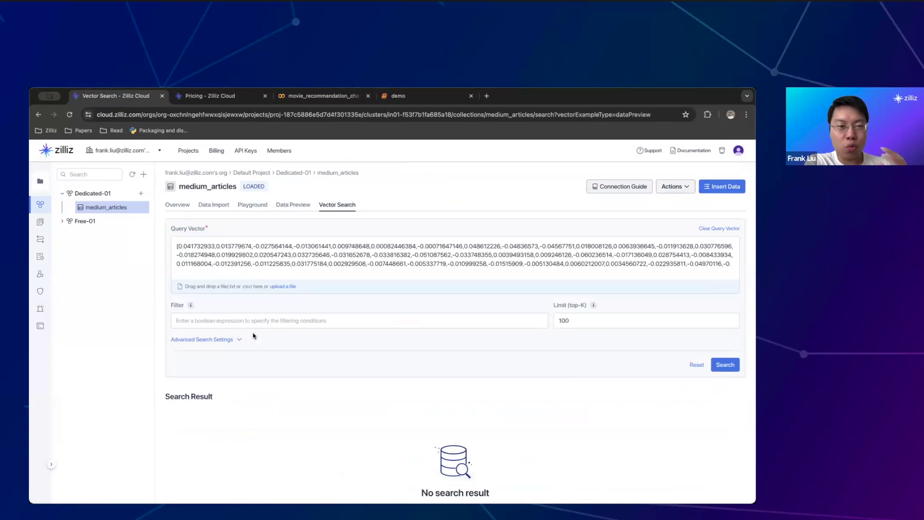
pyautogui.click(260, 244)
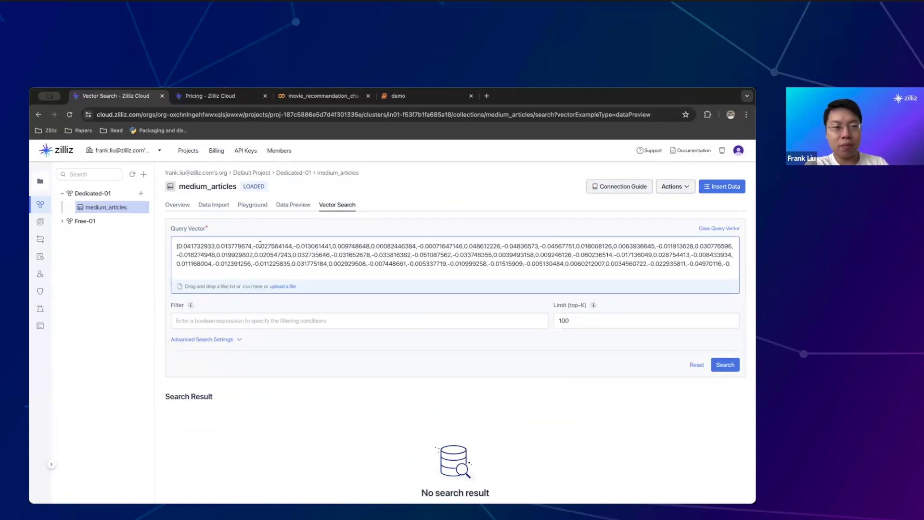
pyautogui.click(322, 320)
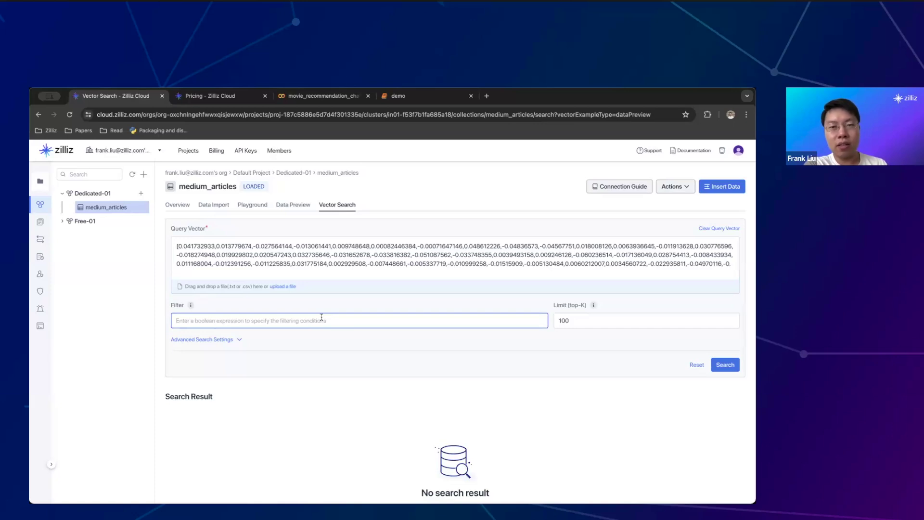
pyautogui.click(736, 365)
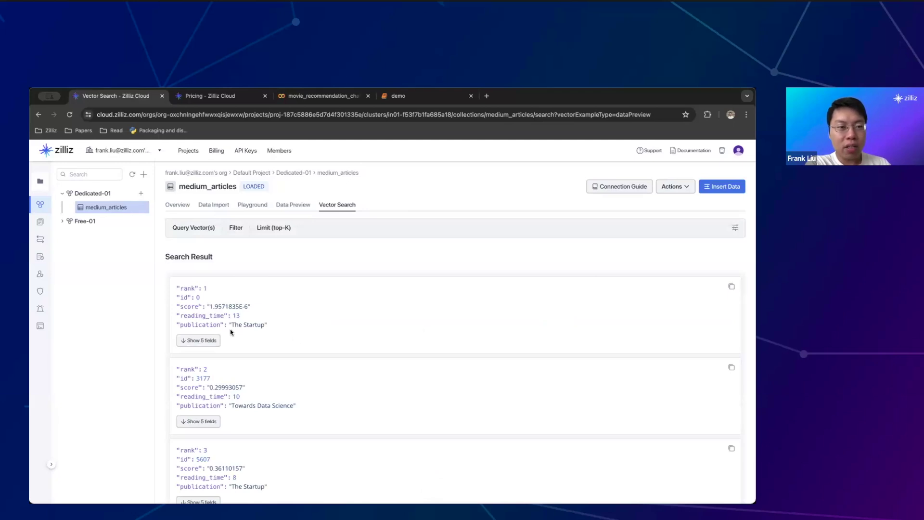
# Expand the top result's fields, then lower the result limit from 100 and rerun the search
pyautogui.click(203, 341)
pyautogui.scroll(-1, 300, 332)
pyautogui.scroll(-2, 300, 332)
pyautogui.scroll(3, 299, 332)
pyautogui.scroll(-6, 299, 330)
pyautogui.scroll(6, 289, 279)
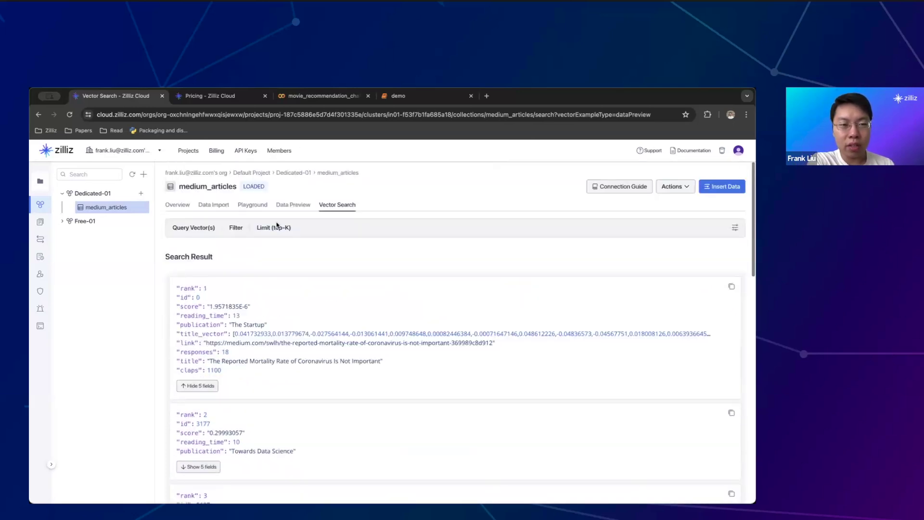
pyautogui.click(286, 227)
pyautogui.click(564, 321)
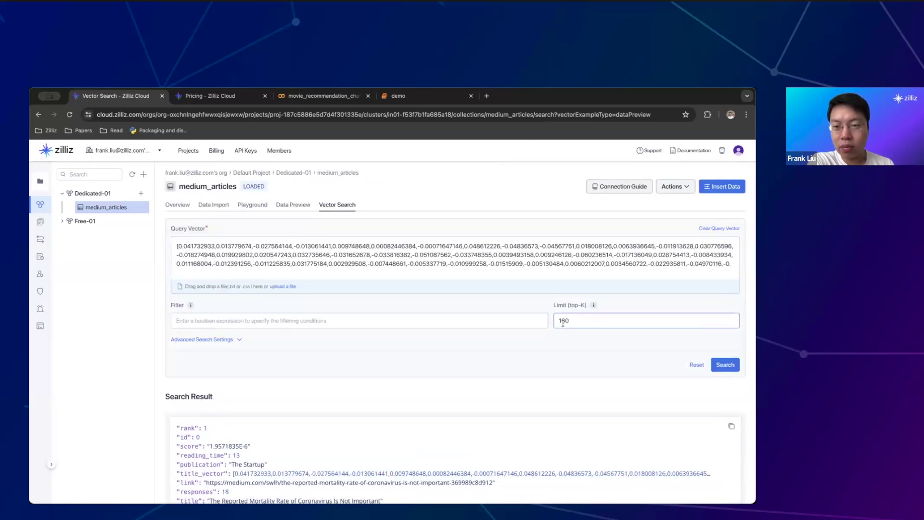
pyautogui.press('BackSpace')
pyautogui.press('BackSpace')
pyautogui.click(726, 364)
# Show the top result's fields and highlight its title and score 1.9571835E-6
pyautogui.scroll(-1, 339, 325)
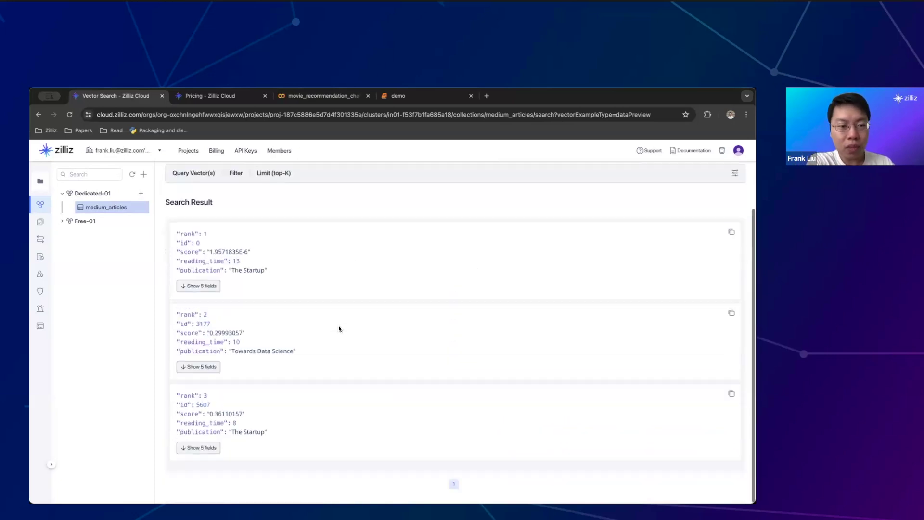
pyautogui.click(209, 286)
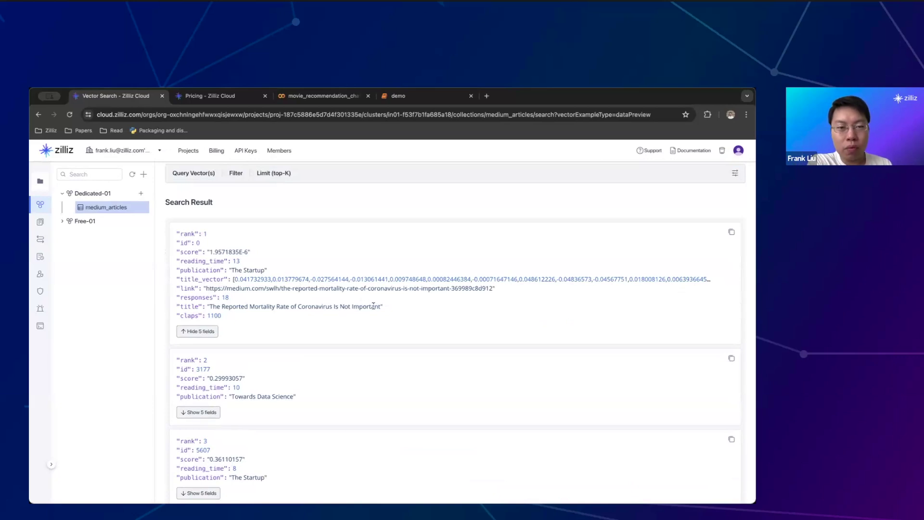
pyautogui.moveTo(381, 306); pyautogui.dragTo(211, 308)
pyautogui.click(237, 279)
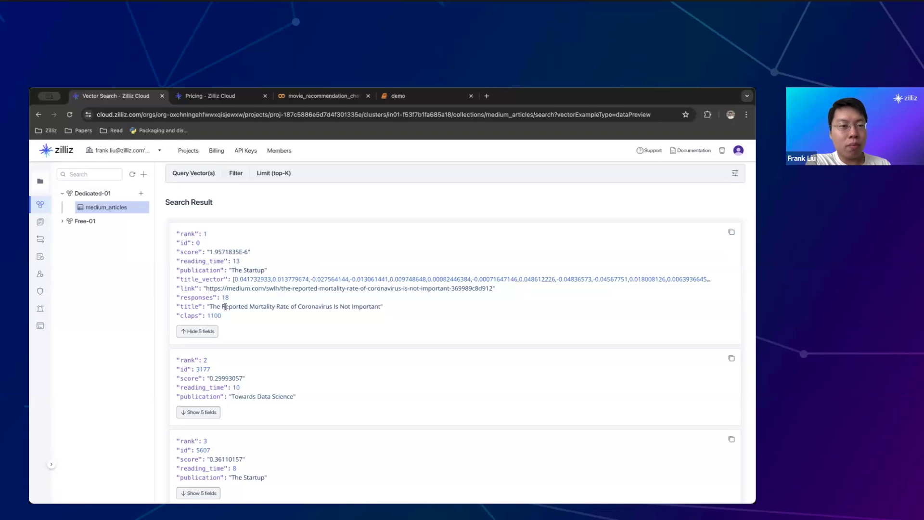
pyautogui.moveTo(210, 308); pyautogui.dragTo(379, 309)
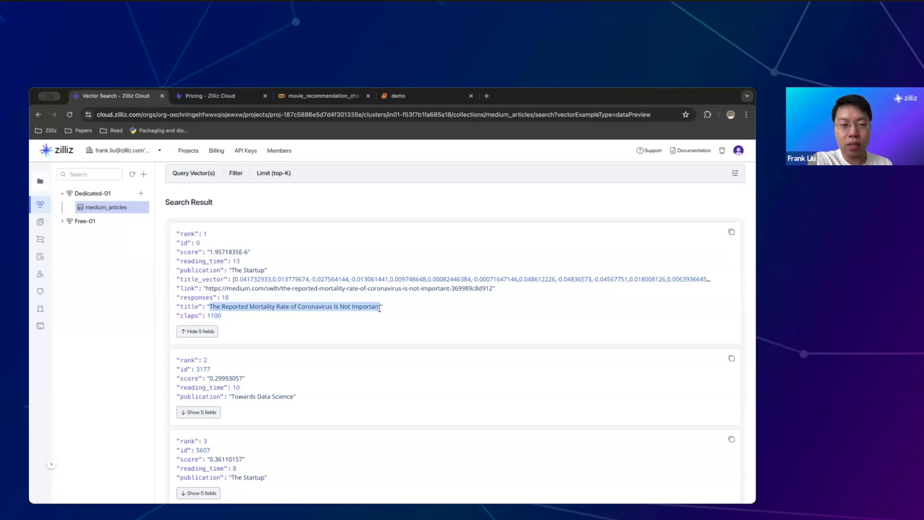
pyautogui.scroll(1, 380, 309)
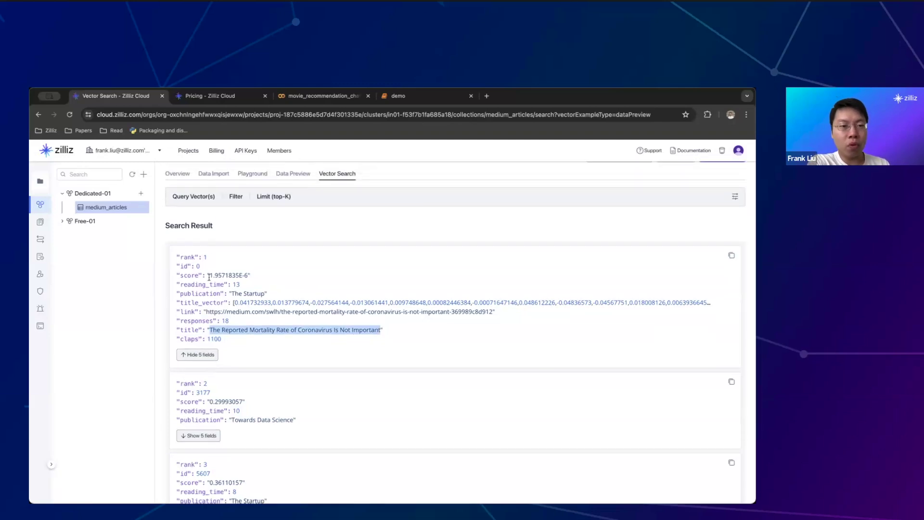
pyautogui.moveTo(210, 278); pyautogui.dragTo(246, 278)
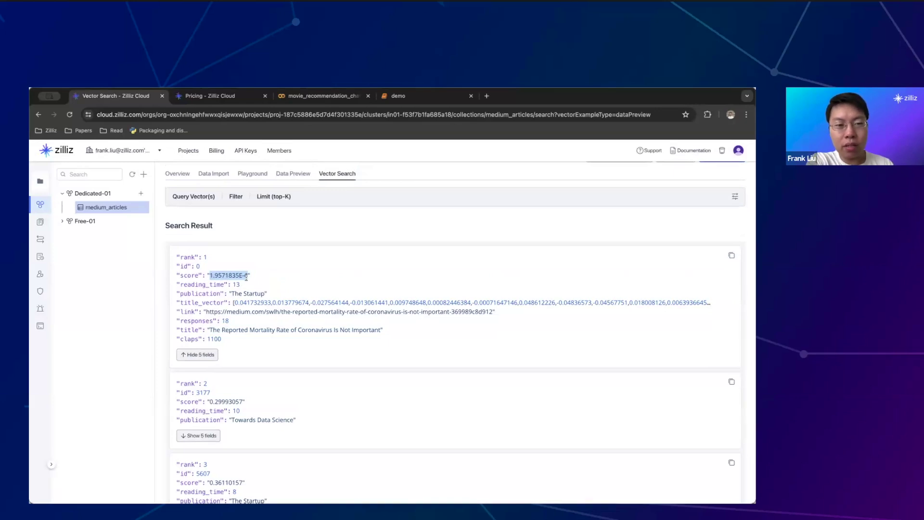
# Show all fields of results 2 and 3, then put the cursor before the first query-vector value
pyautogui.scroll(-1, 247, 277)
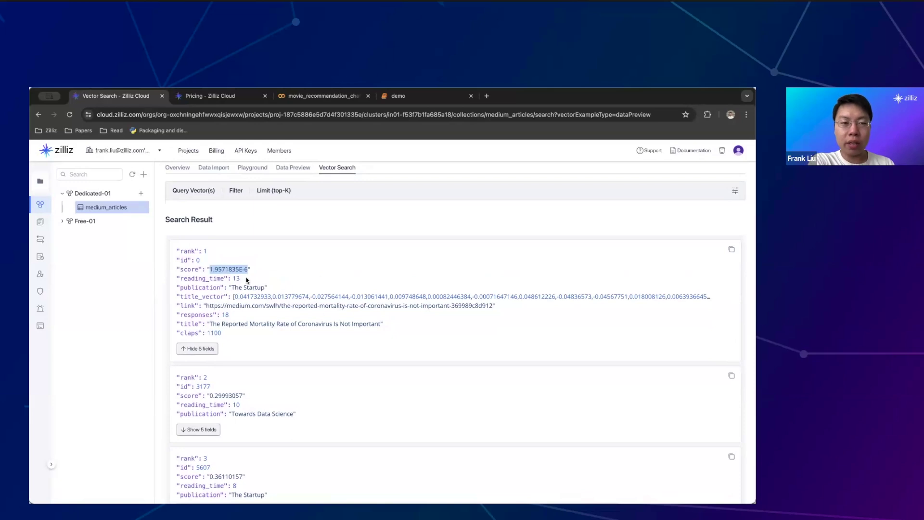
pyautogui.scroll(-2, 247, 280)
pyautogui.click(210, 380)
pyautogui.scroll(1, 301, 374)
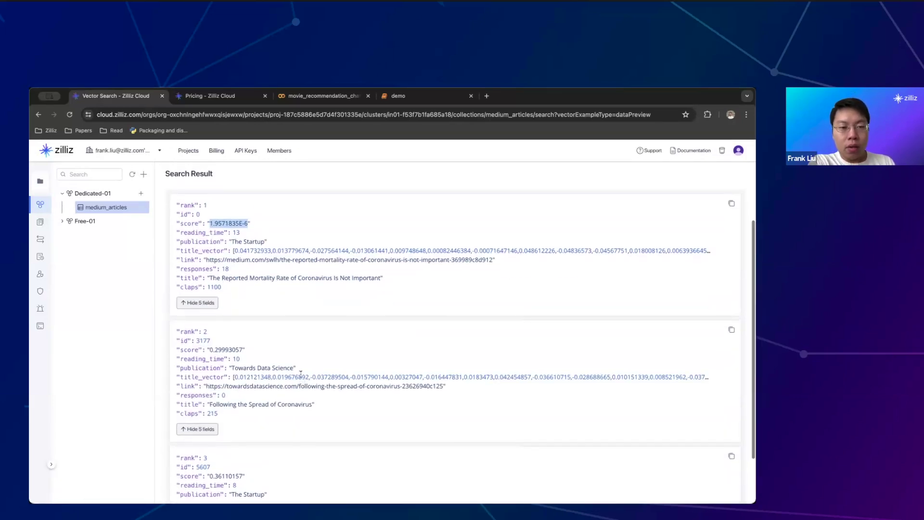
pyautogui.scroll(-2, 301, 374)
pyautogui.click(212, 448)
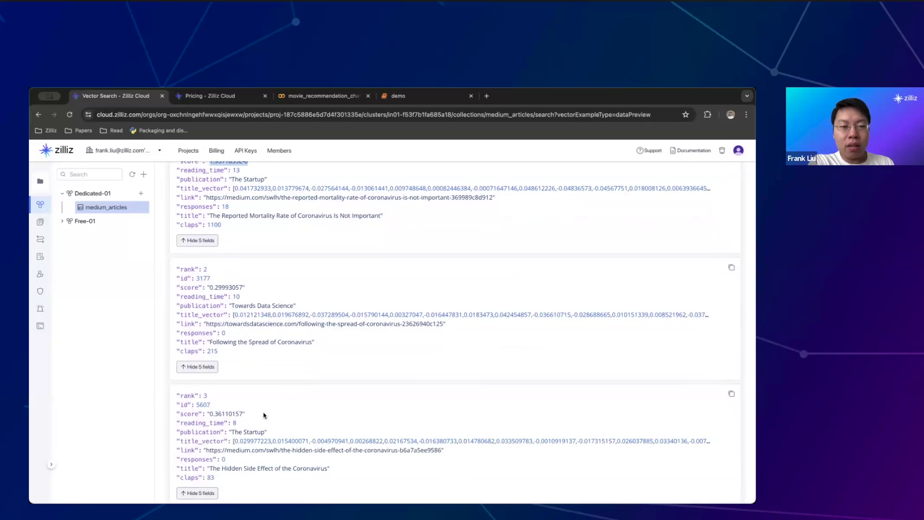
pyautogui.scroll(1, 264, 415)
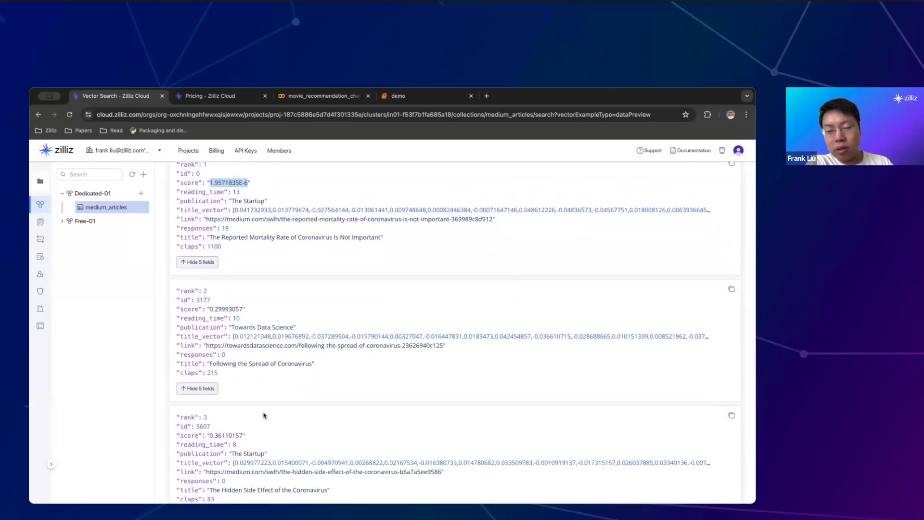
pyautogui.scroll(1, 264, 415)
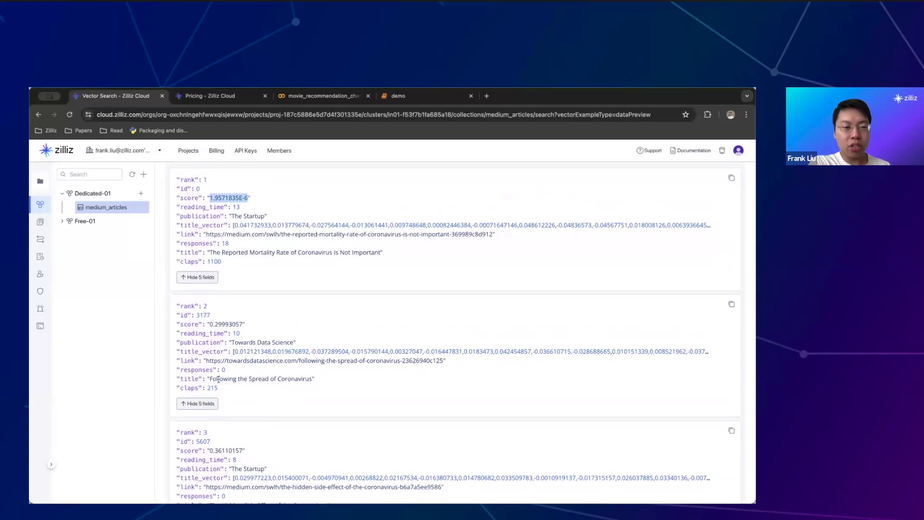
pyautogui.scroll(-3, 218, 380)
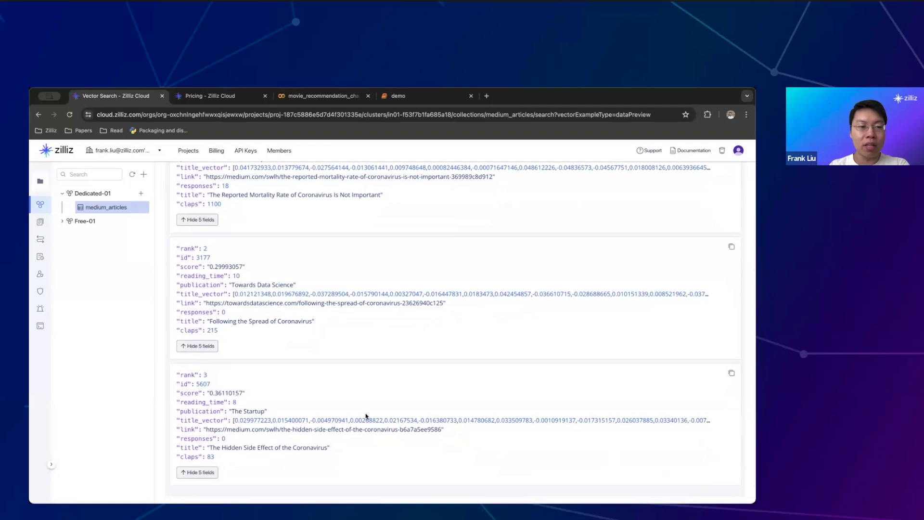
pyautogui.scroll(4, 385, 399)
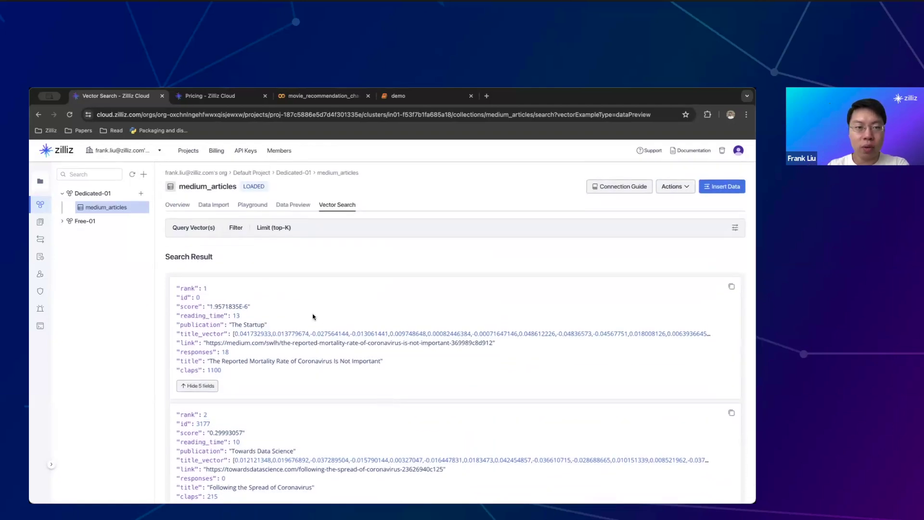
pyautogui.click(232, 233)
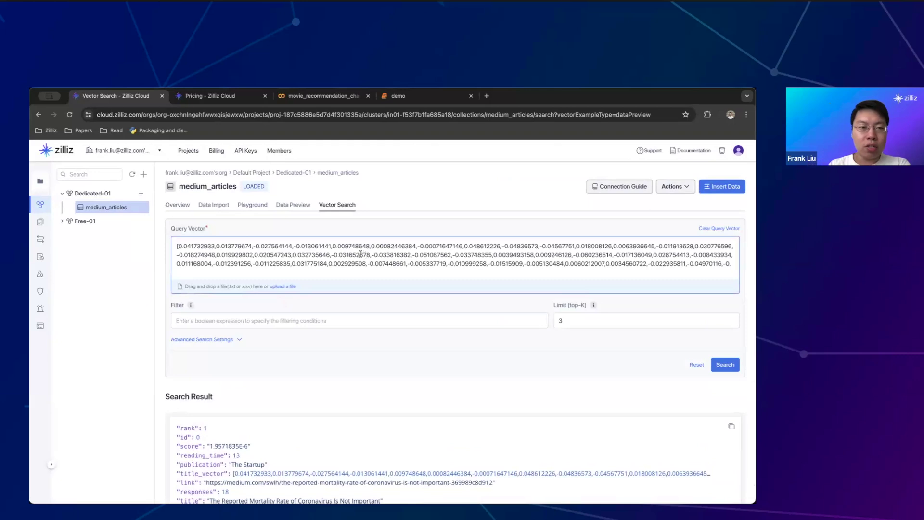
pyautogui.click(179, 246)
# Insert a minus sign before the first query-vector value and rerun the search
pyautogui.write('-')
pyautogui.click(720, 369)
pyautogui.click(720, 371)
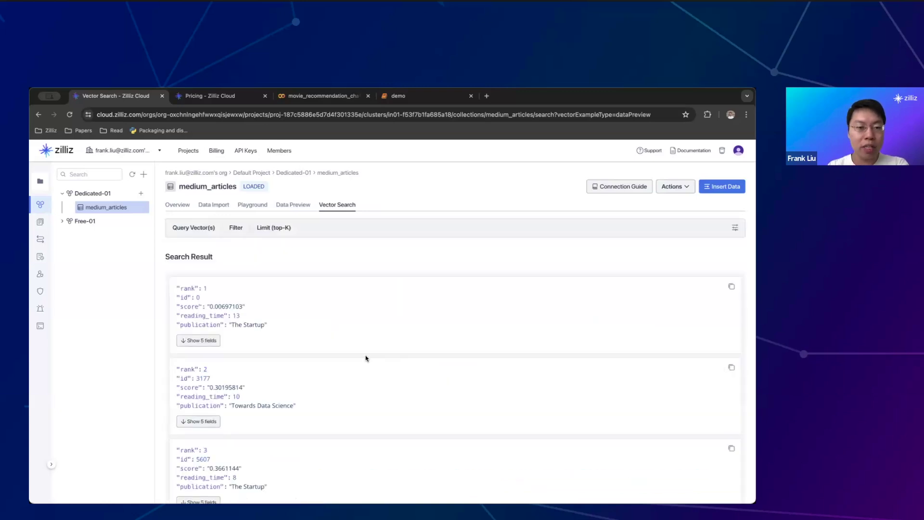
# Show all fields of the three new results, then open the medium_articles Overview
pyautogui.scroll(-1, 366, 357)
pyautogui.click(198, 314)
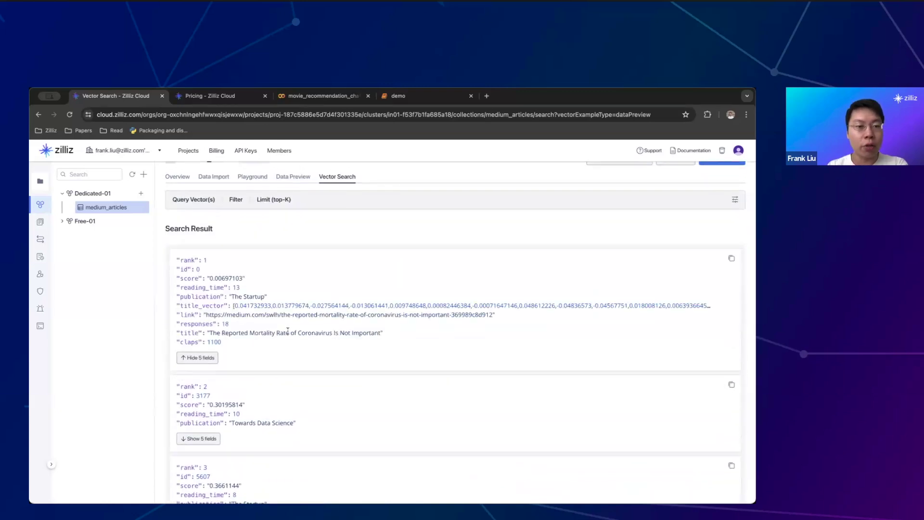
pyautogui.scroll(-2, 287, 330)
pyautogui.click(198, 388)
pyautogui.scroll(-2, 240, 434)
pyautogui.click(200, 476)
pyautogui.scroll(5, 352, 438)
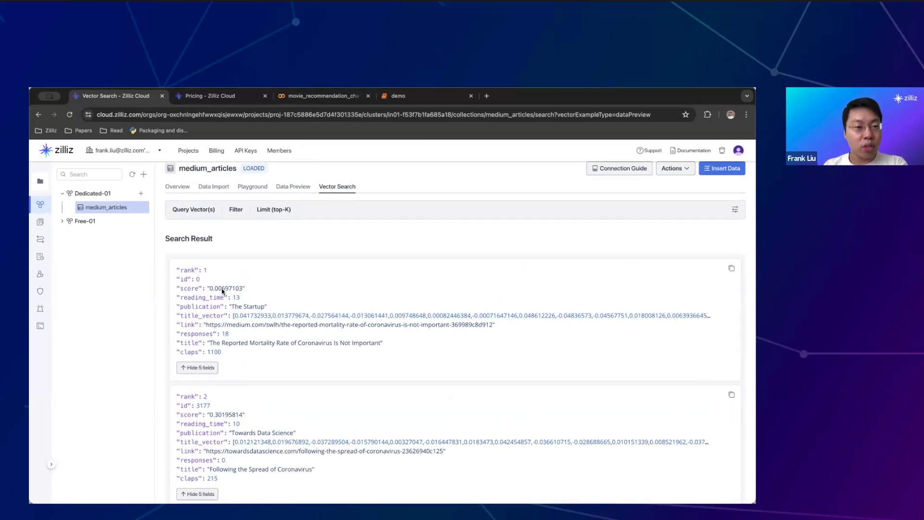
pyautogui.scroll(-1, 226, 295)
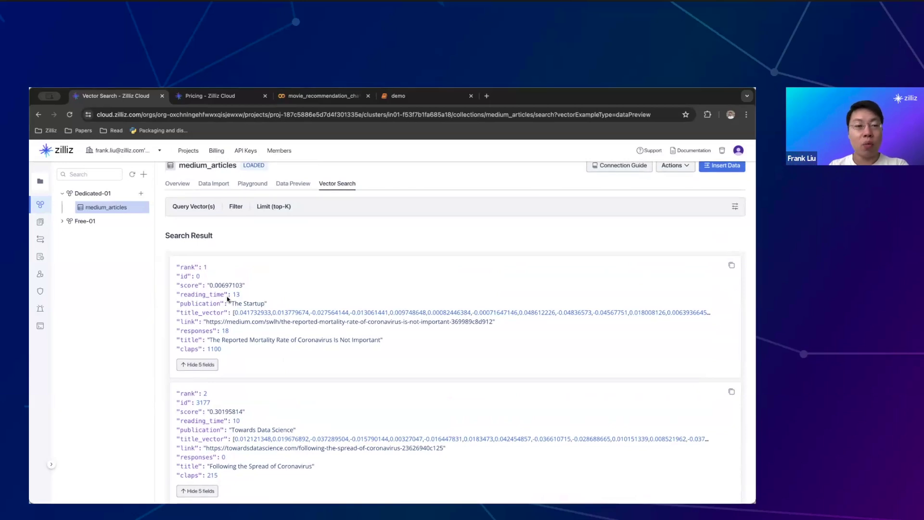
pyautogui.scroll(1, 227, 296)
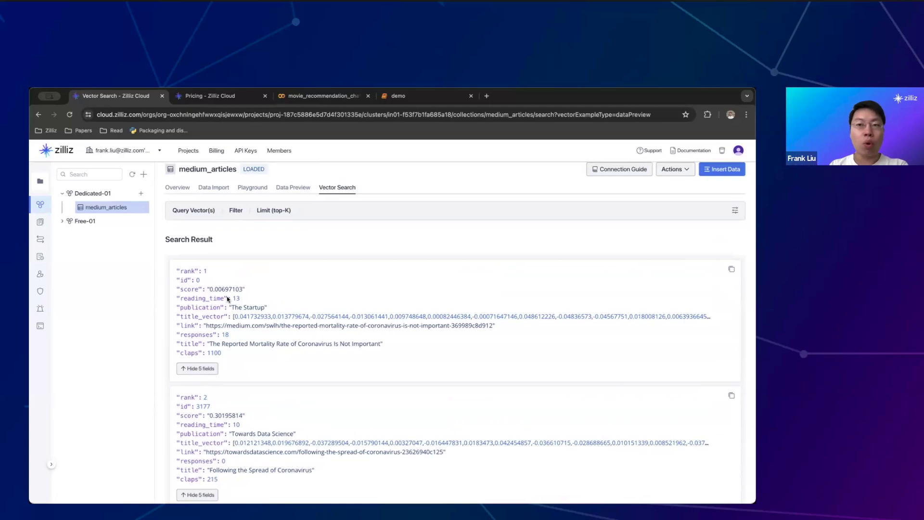
pyautogui.scroll(2, 227, 296)
pyautogui.click(174, 205)
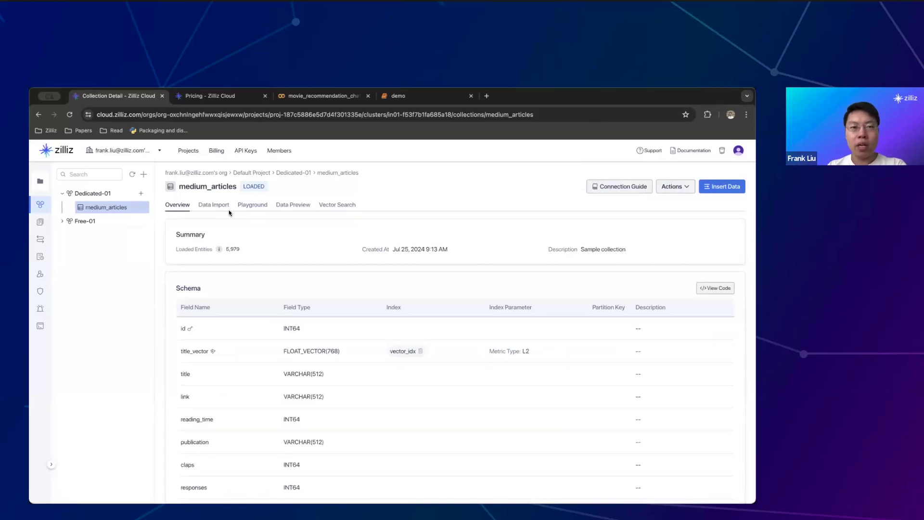
# Go to the Dedicated-01 cluster's details page from the breadcrumb
pyautogui.click(283, 172)
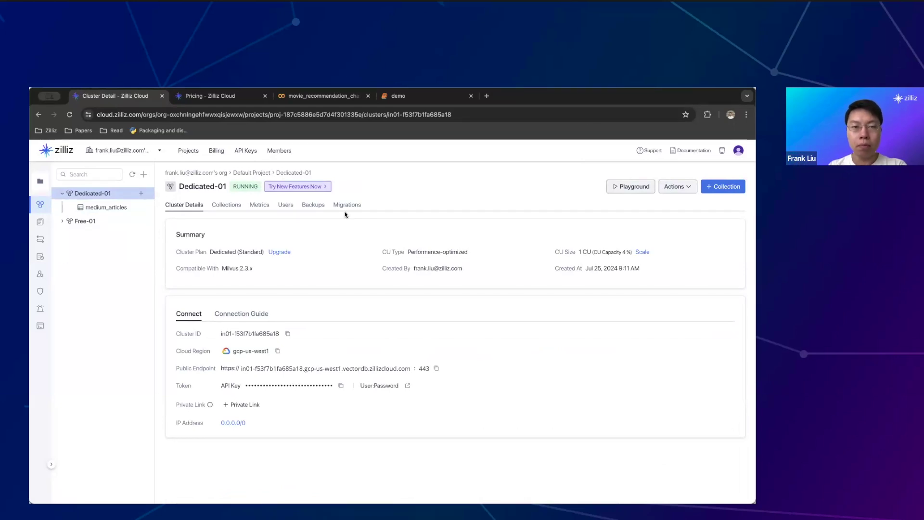
pyautogui.click(235, 406)
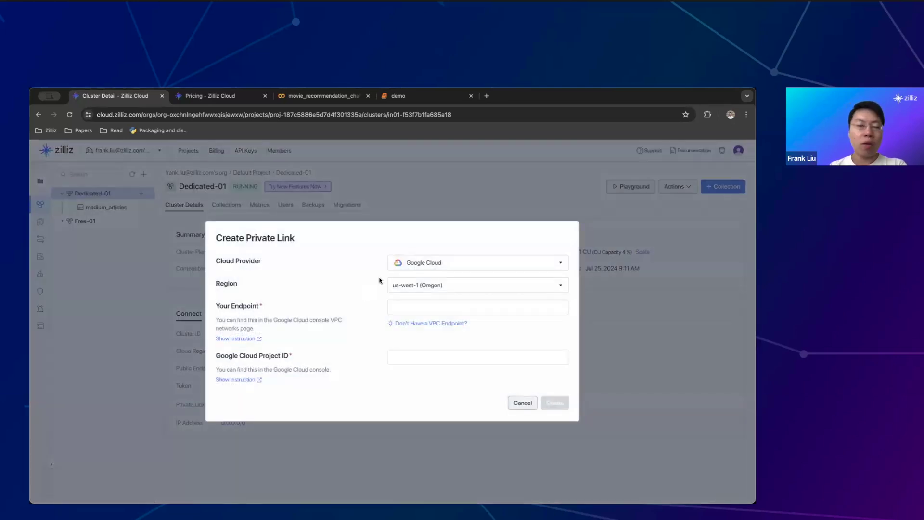
pyautogui.click(419, 269)
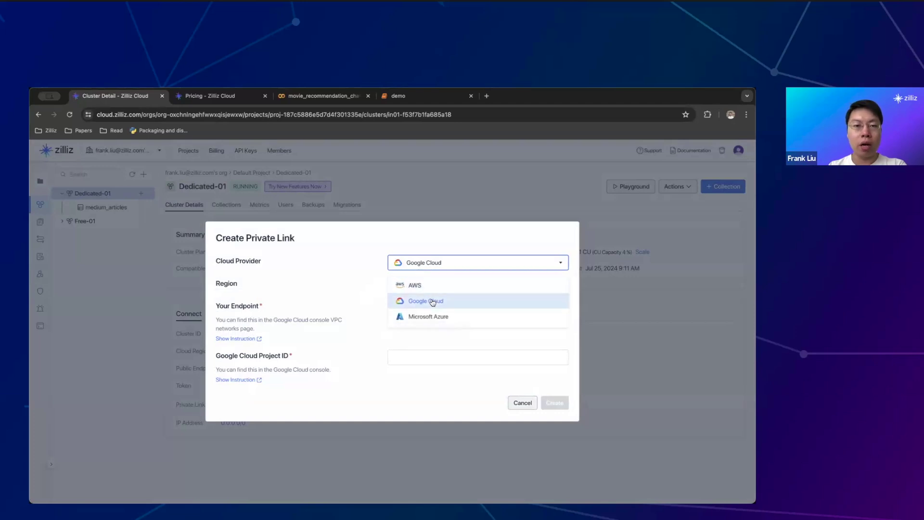
pyautogui.click(414, 285)
pyautogui.click(426, 283)
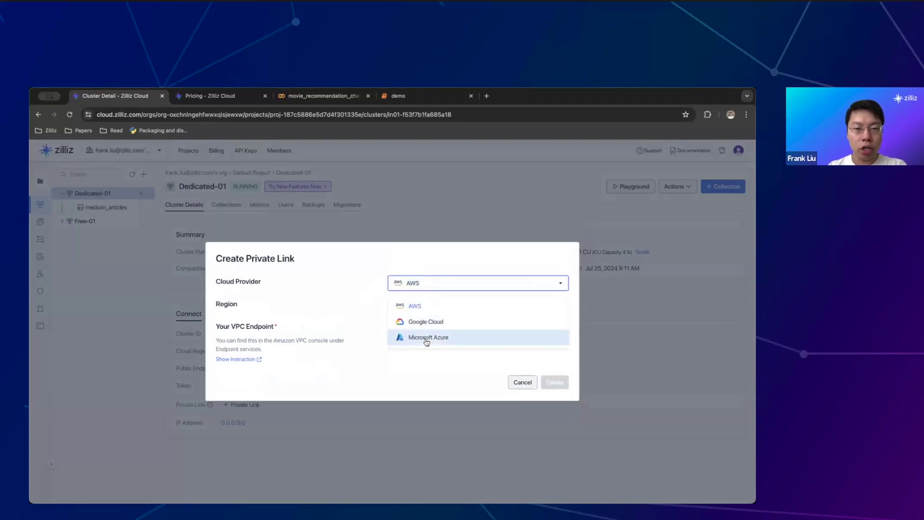
pyautogui.click(426, 337)
pyautogui.click(435, 260)
pyautogui.click(423, 299)
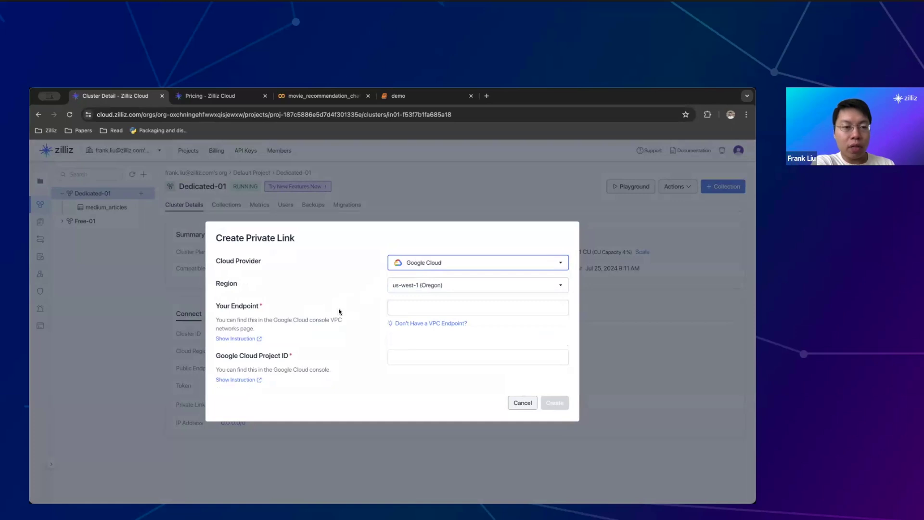
pyautogui.click(236, 339)
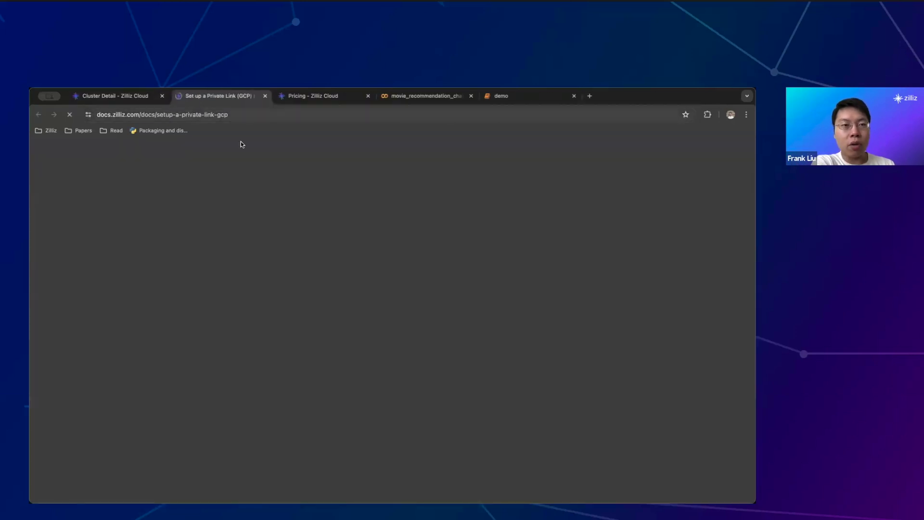
pyautogui.scroll(-3, 368, 320)
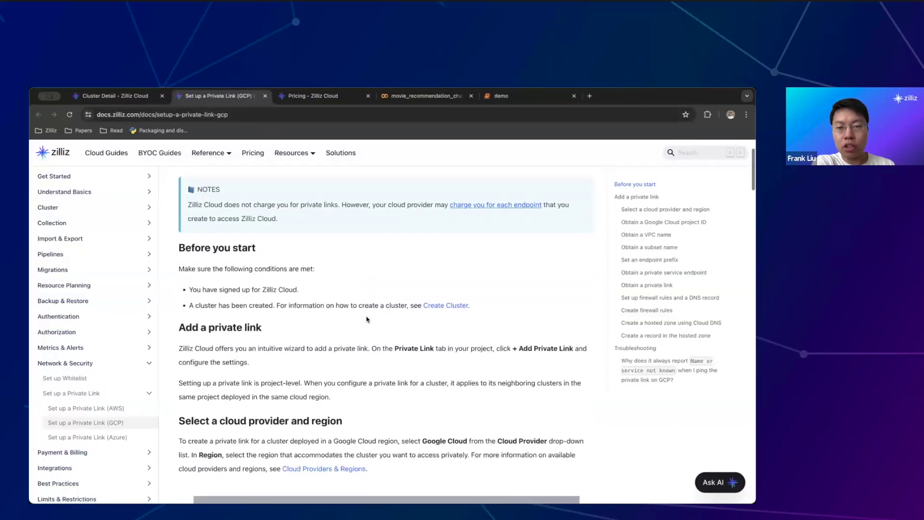
pyautogui.scroll(1, 337, 337)
pyautogui.click(130, 410)
pyautogui.click(124, 437)
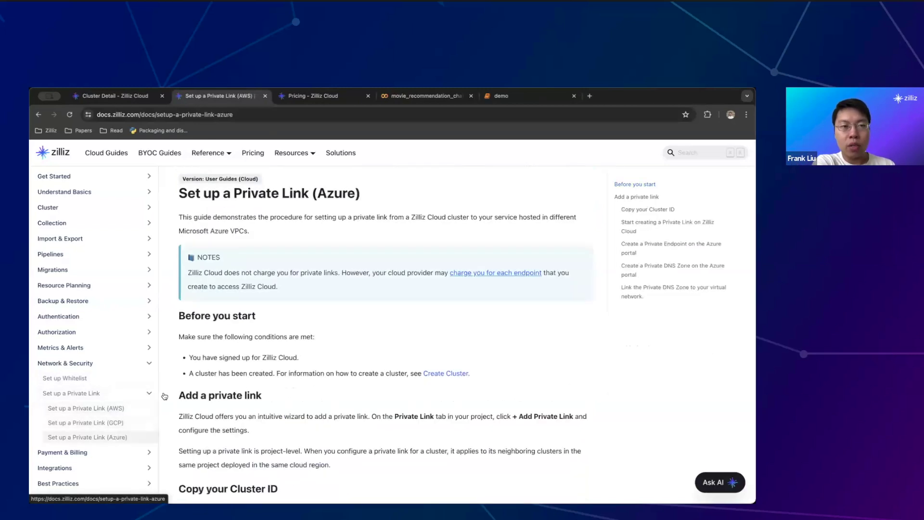
pyautogui.click(266, 96)
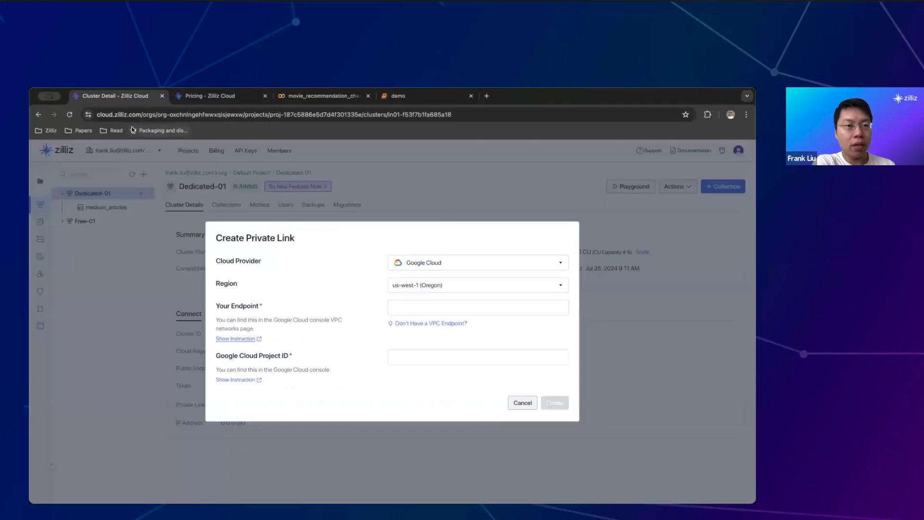
pyautogui.click(523, 403)
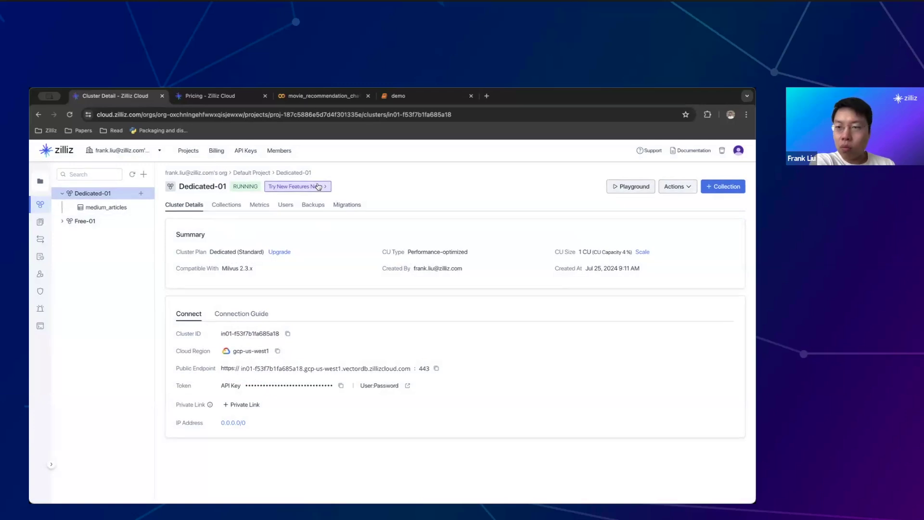
# Reopen the beta-upgrade dialog for Dedicated-01 and type the cluster name to confirm
pyautogui.click(300, 186)
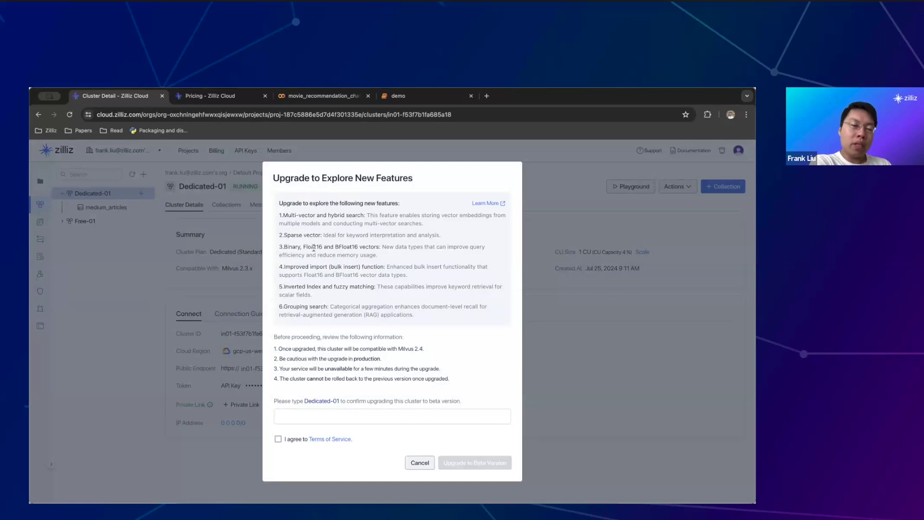
pyautogui.click(420, 463)
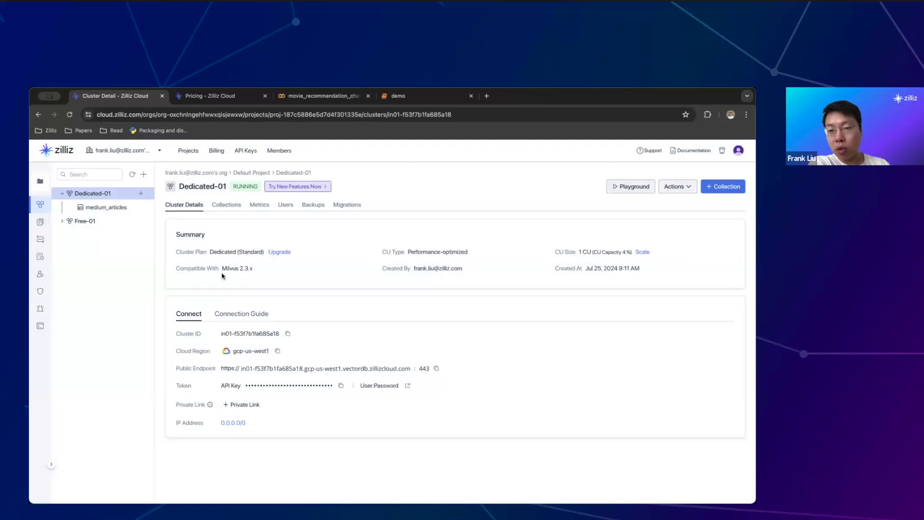
pyautogui.click(284, 189)
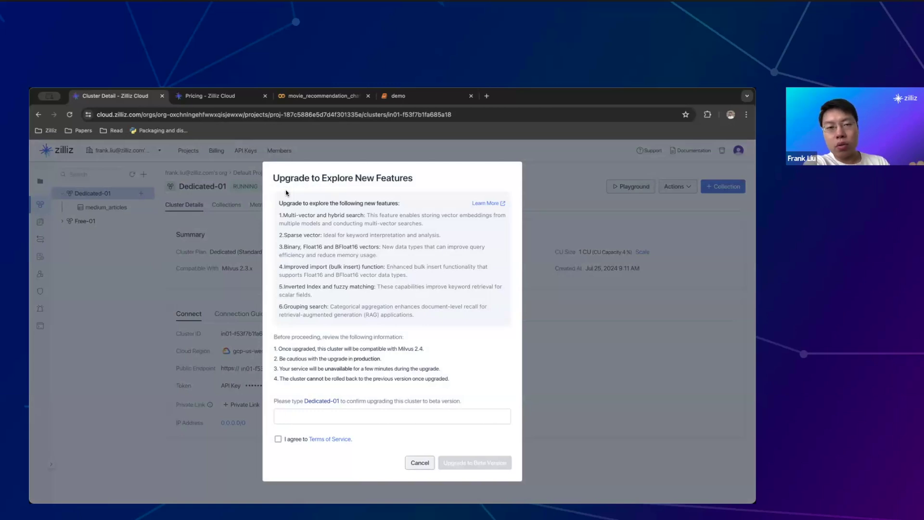
pyautogui.click(347, 418)
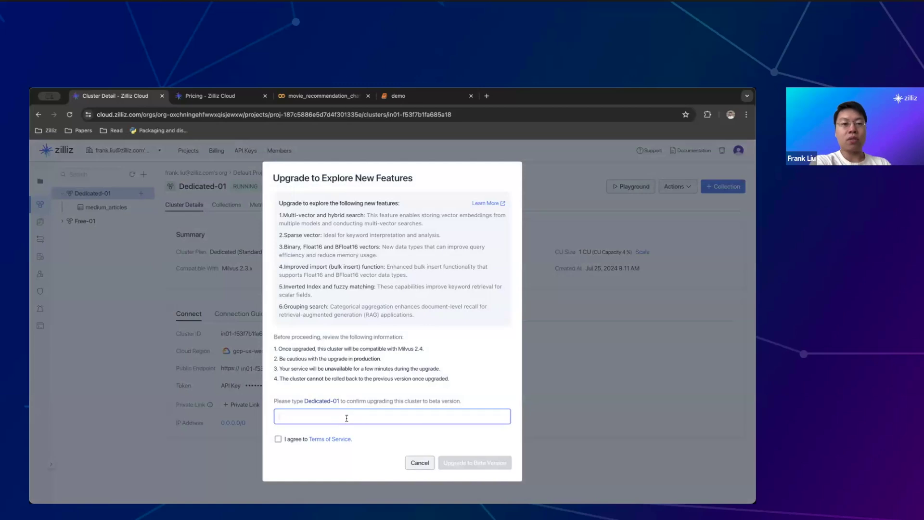
pyautogui.write('Di')
pyautogui.write('edic')
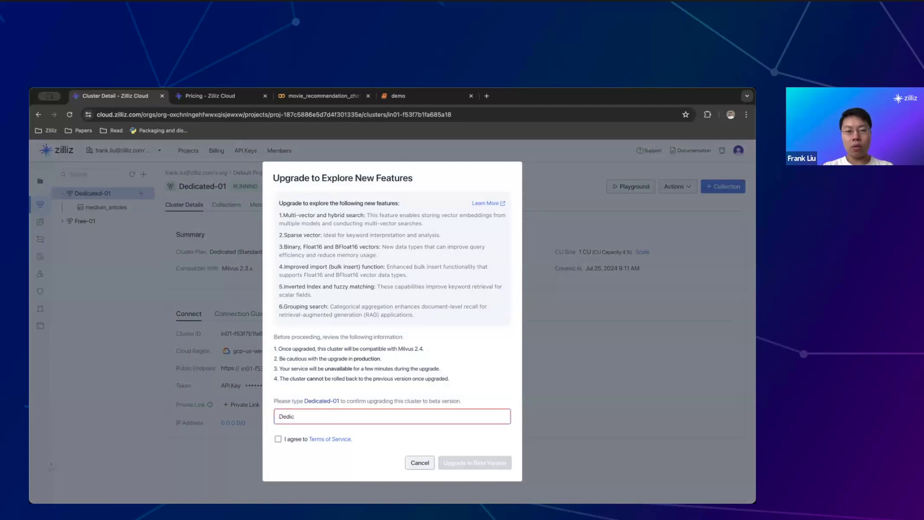
pyautogui.write('ated-01')
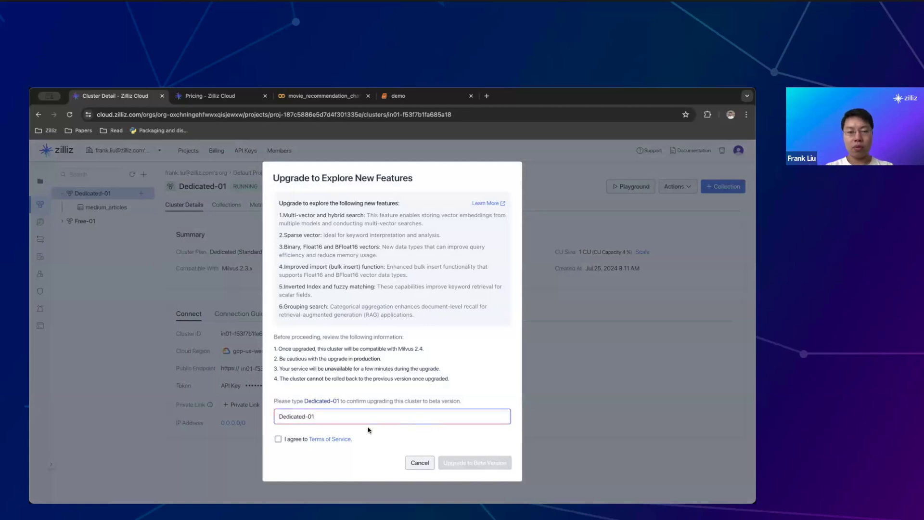
# Accept the Terms of Service and confirm upgrading Dedicated-01 to the beta version
pyautogui.click(279, 439)
pyautogui.click(497, 461)
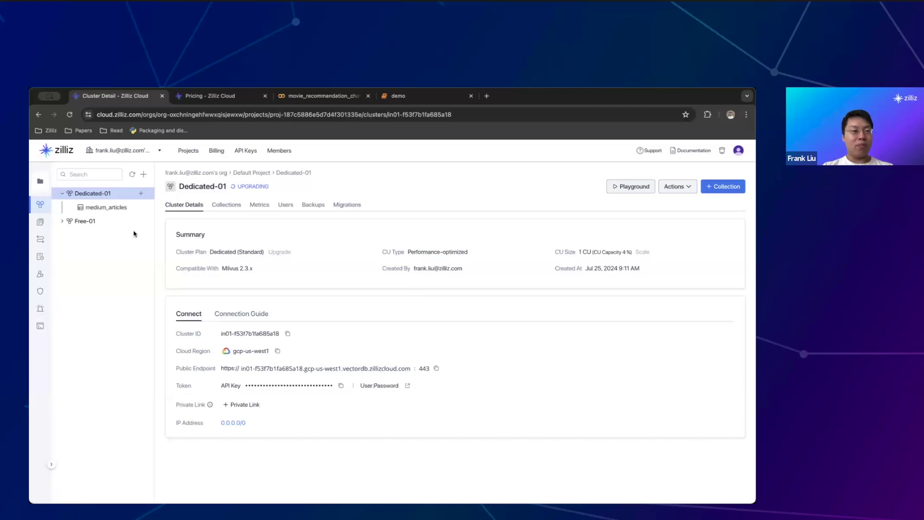
pyautogui.moveTo(46, 221)
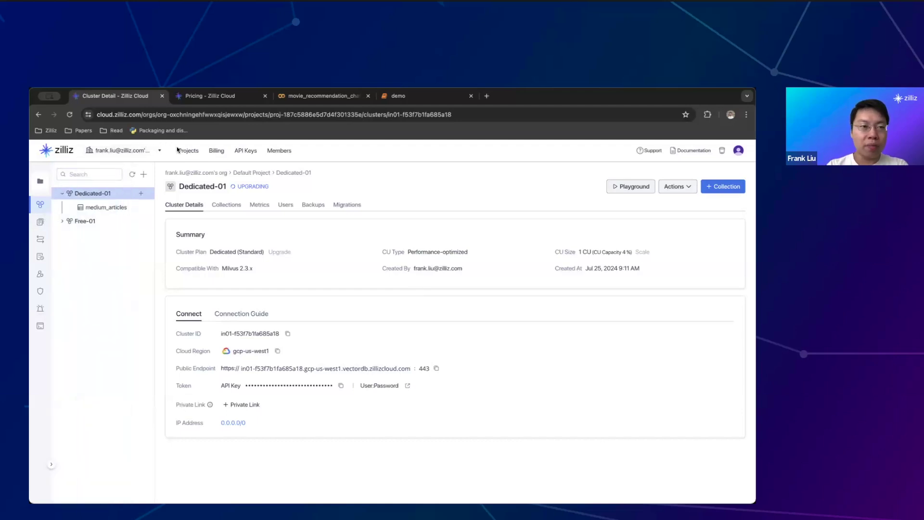
# Navigate through the organization list into Default Project and show its Backups
pyautogui.click(57, 151)
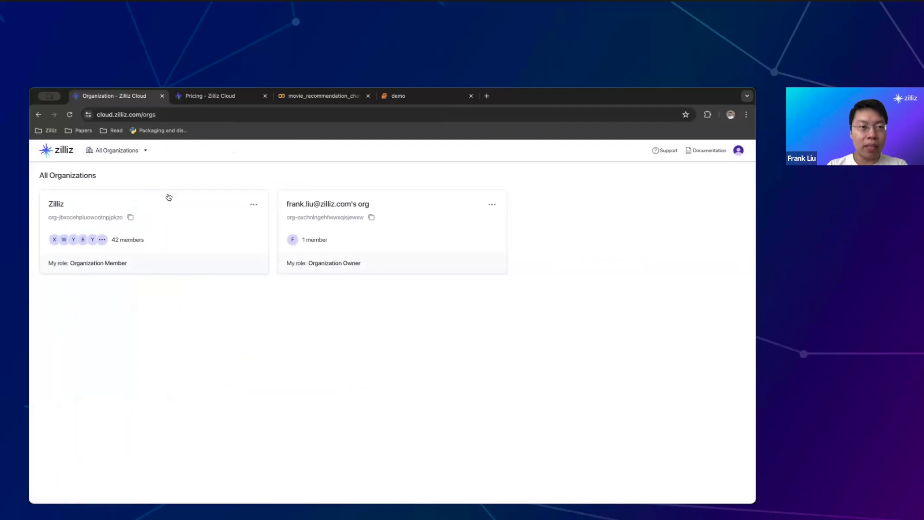
pyautogui.click(311, 205)
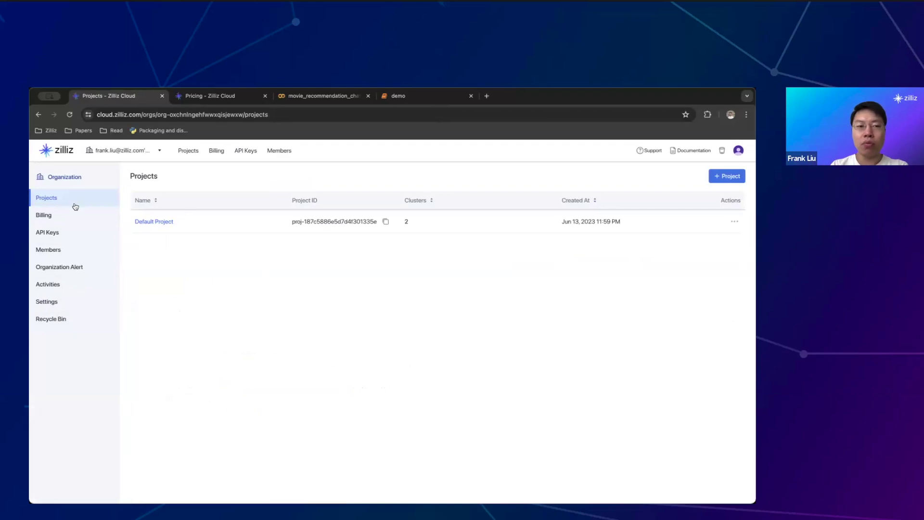
pyautogui.click(160, 221)
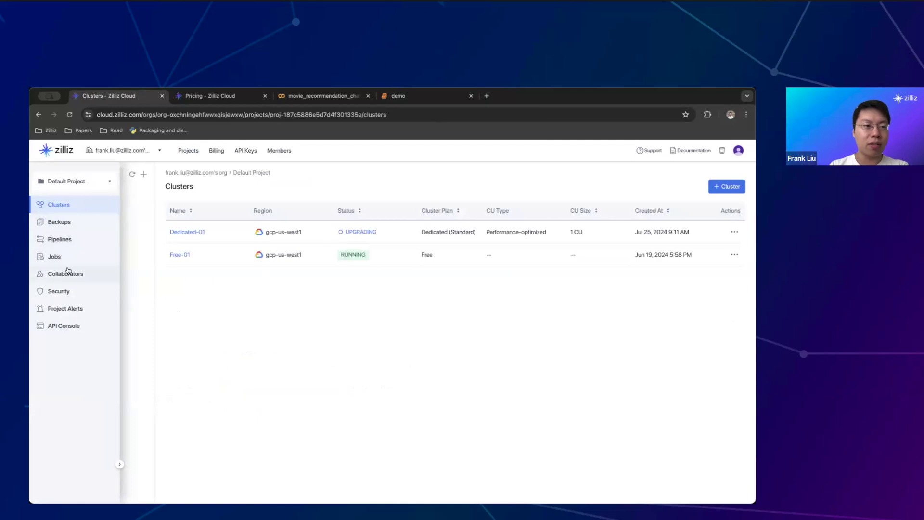
pyautogui.click(76, 227)
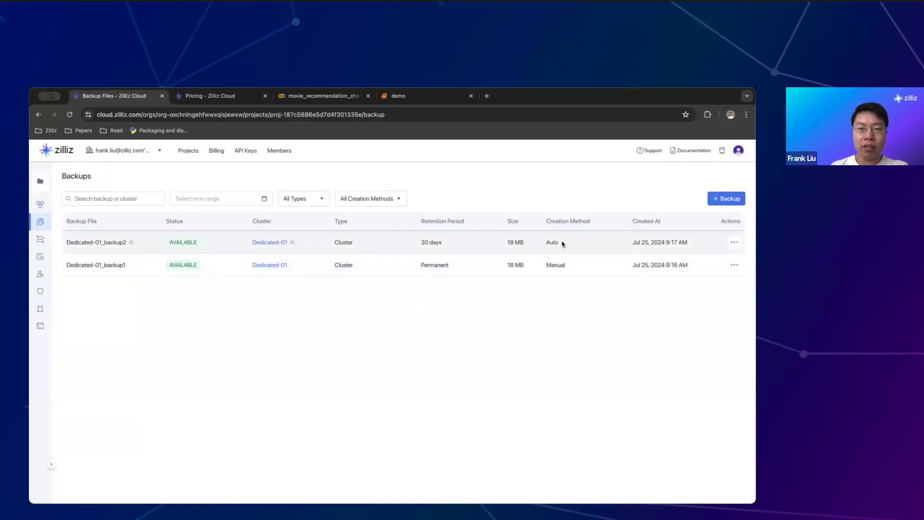
# Inspect the backup details and bring up the backup actions menu
pyautogui.moveTo(561, 244); pyautogui.dragTo(437, 234)
pyautogui.click(439, 239)
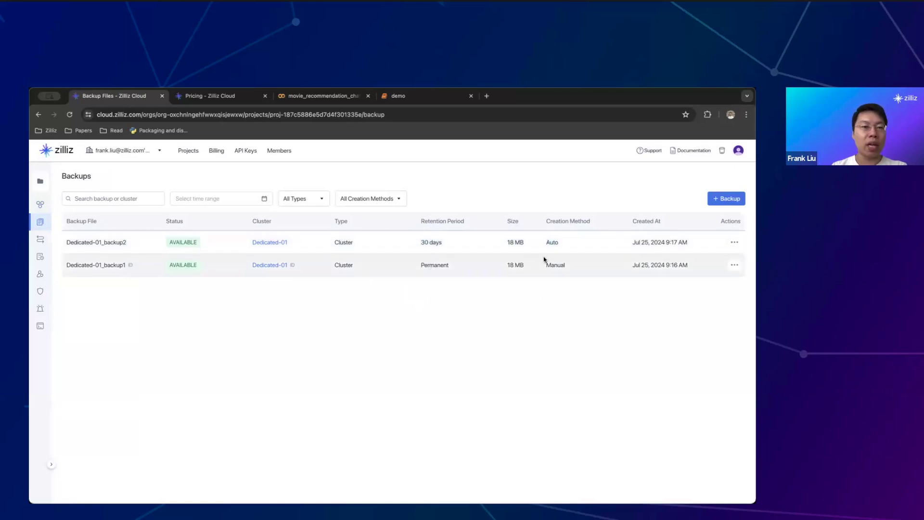
pyautogui.click(735, 242)
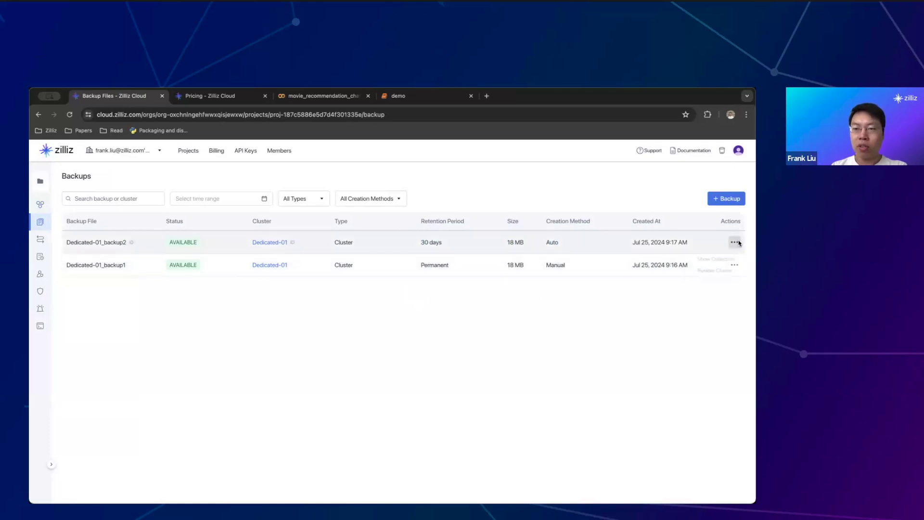
pyautogui.click(599, 293)
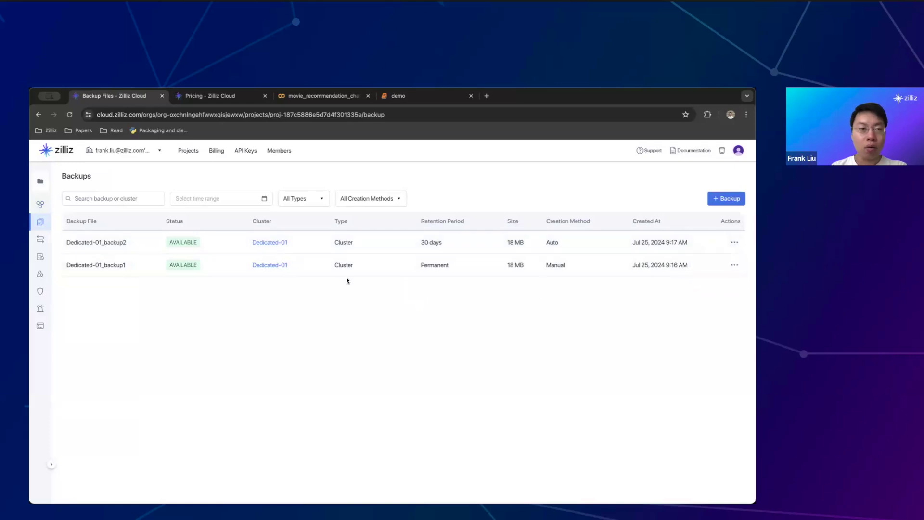
pyautogui.click(735, 242)
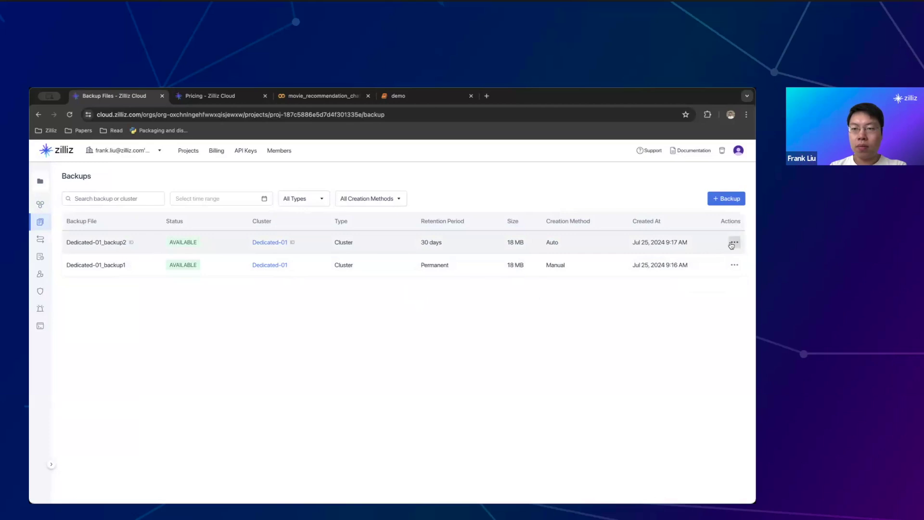
pyautogui.moveTo(735, 265)
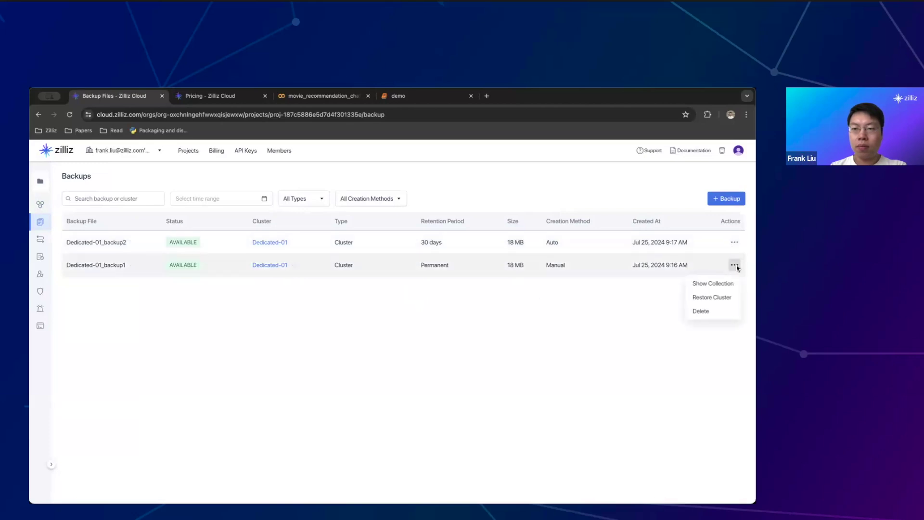
# Delete Dedicated-01_backup1, pasting its name into the confirmation box
pyautogui.click(715, 313)
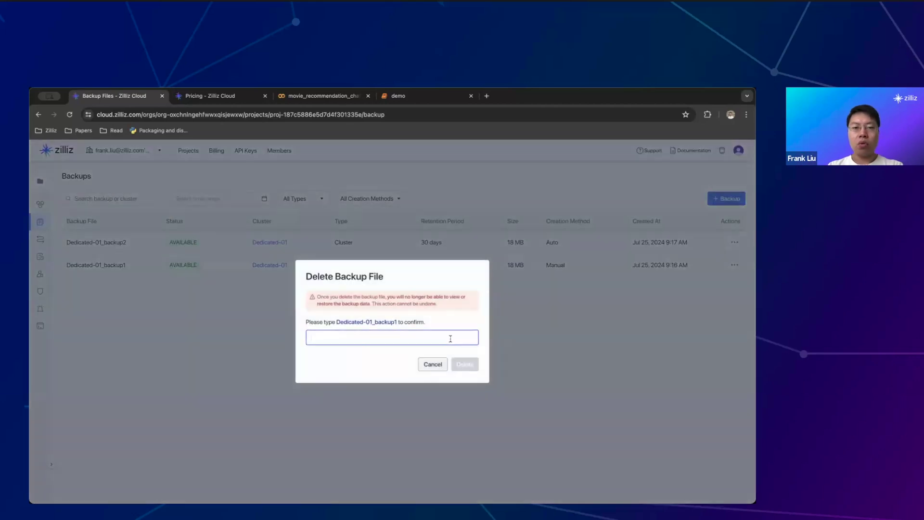
pyautogui.moveTo(337, 321); pyautogui.dragTo(402, 322)
pyautogui.hotkey('ctrl', 'c')
pyautogui.click(382, 340)
pyautogui.hotkey('ctrl', 'v')
pyautogui.click(468, 364)
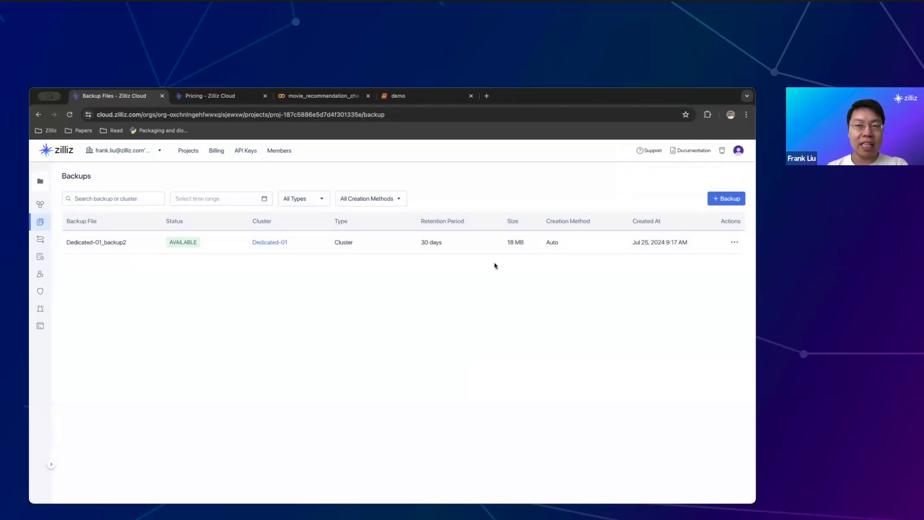
pyautogui.doubleClick(556, 241)
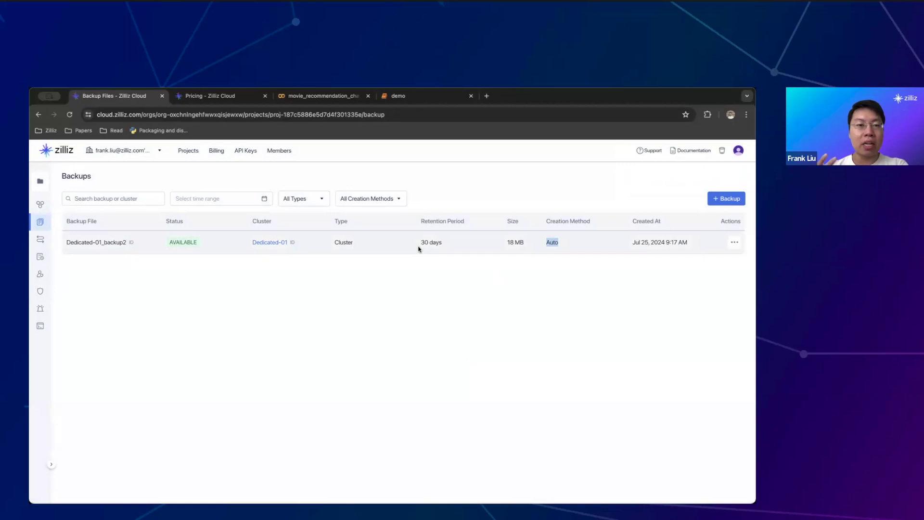
pyautogui.click(442, 238)
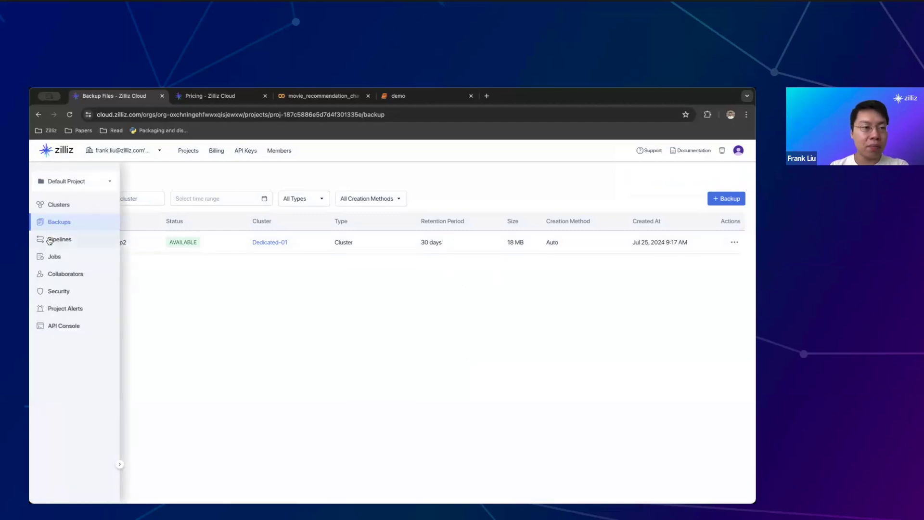
# From Pipelines, start an ingestion pipeline named 'test' with target cluster Dedicated-01
pyautogui.click(52, 240)
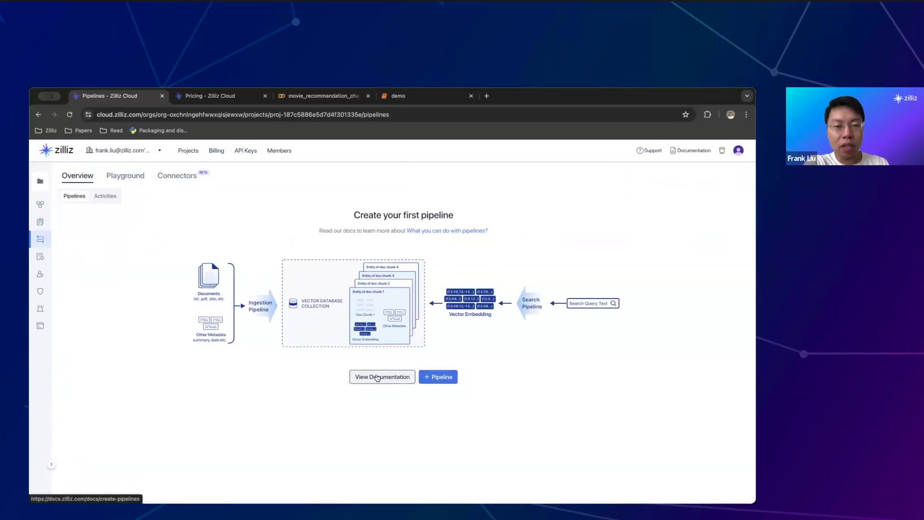
pyautogui.click(440, 381)
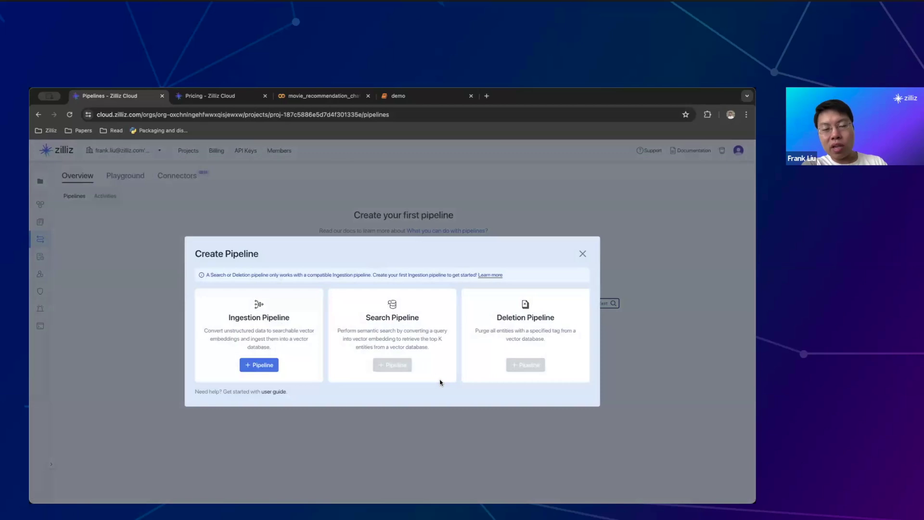
pyautogui.click(268, 364)
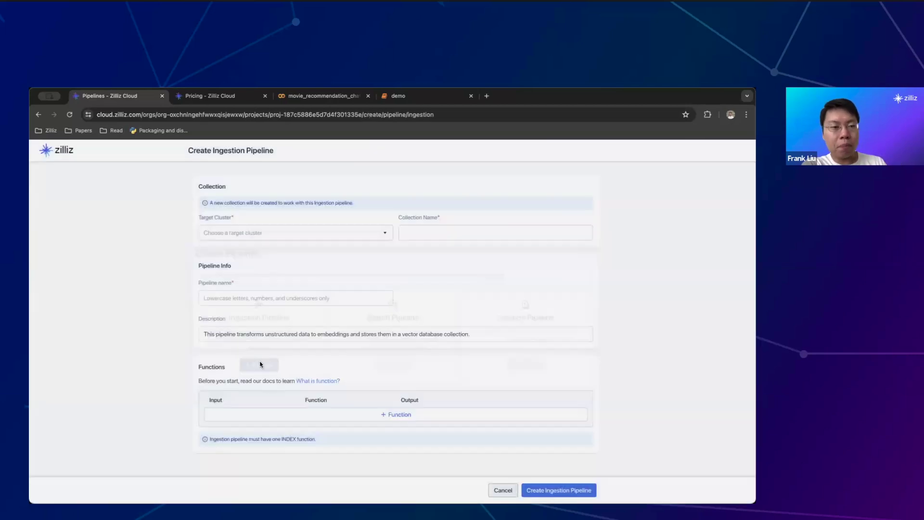
pyautogui.click(264, 233)
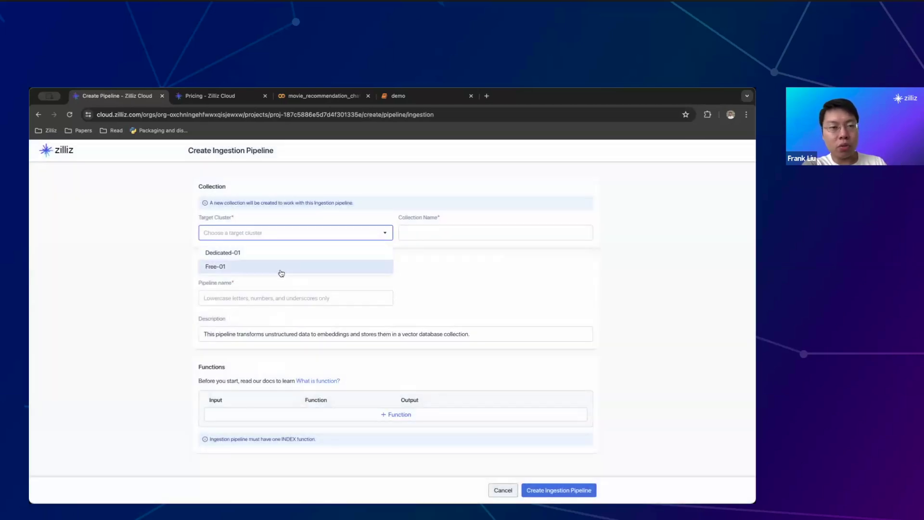
pyautogui.click(275, 256)
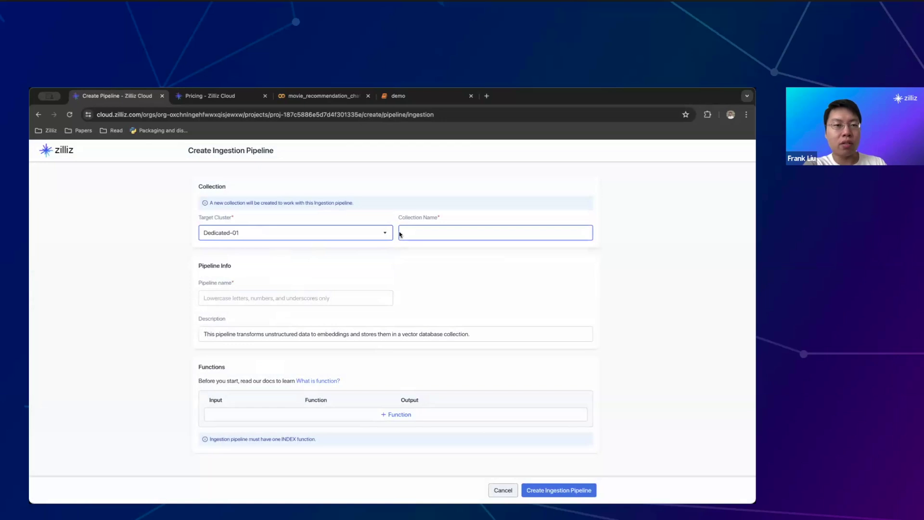
pyautogui.click(331, 297)
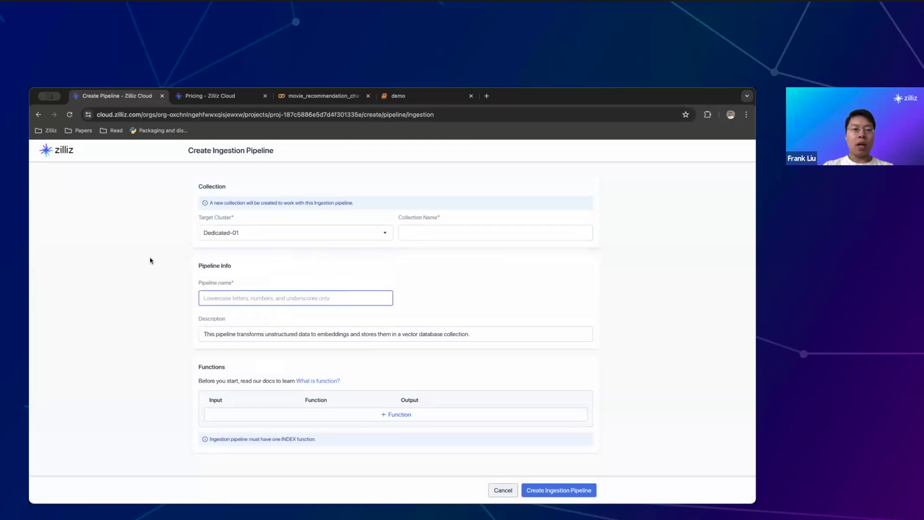
pyautogui.write('test')
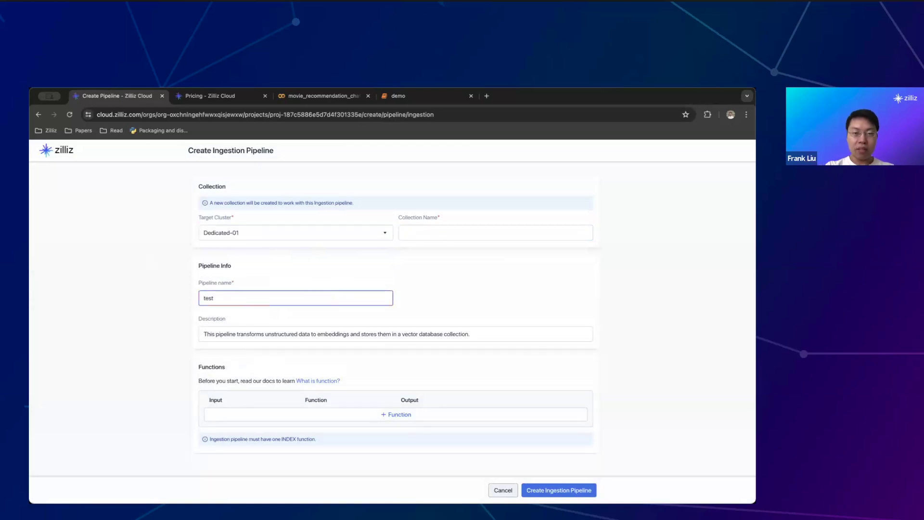
# Bring up the Add Function form, review the INDEX_DOC fields, and expand the Function Type list
pyautogui.click(402, 415)
pyautogui.scroll(-5, 256, 292)
pyautogui.scroll(4, 256, 292)
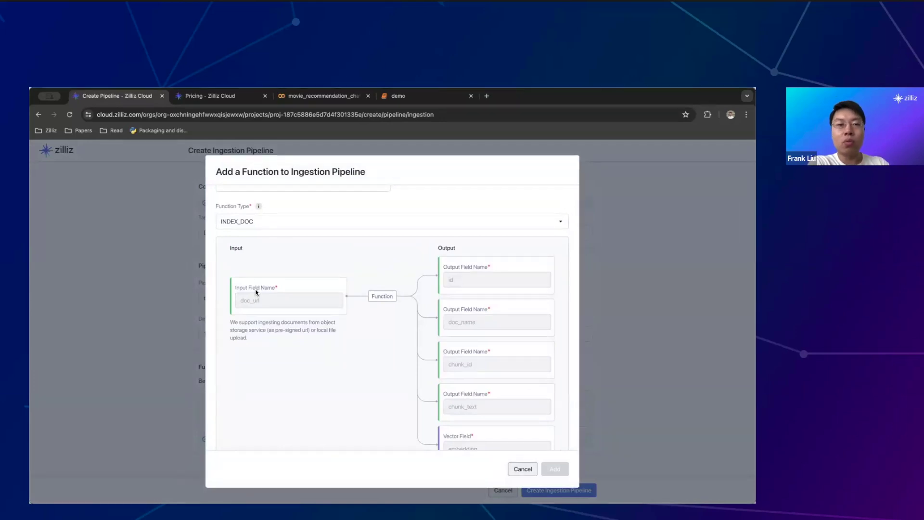
pyautogui.scroll(-1, 256, 292)
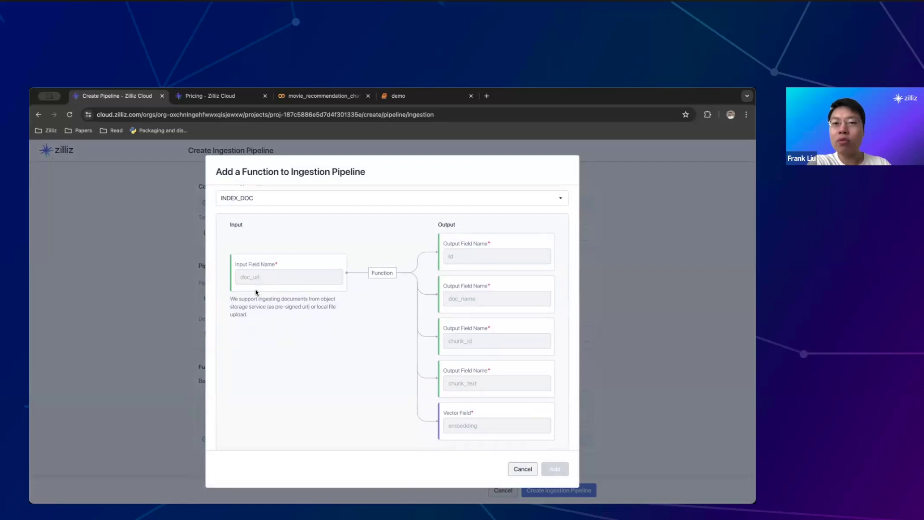
pyautogui.scroll(2, 257, 292)
pyautogui.scroll(-3, 257, 292)
pyautogui.scroll(-2, 256, 292)
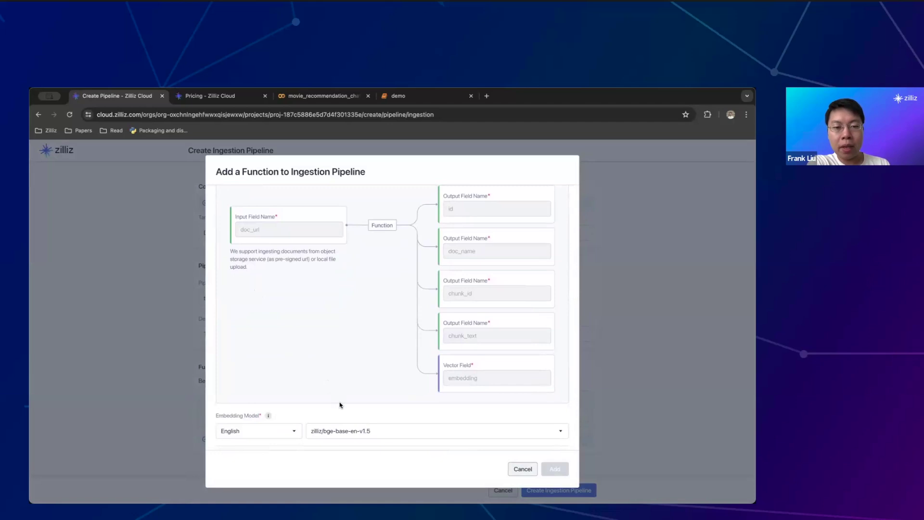
pyautogui.scroll(5, 272, 250)
pyautogui.click(272, 250)
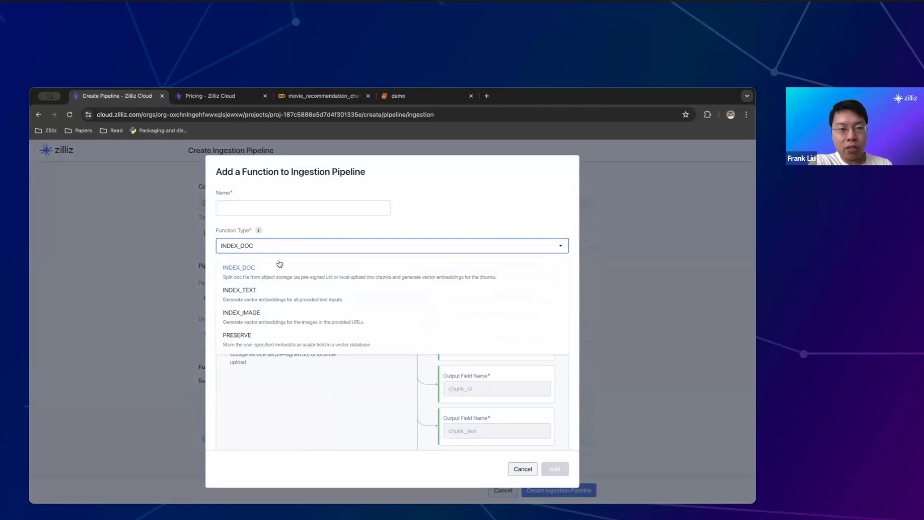
# Try the INDEX_TEXT and PRESERVE function types, then settle on INDEX_IMAGE
pyautogui.click(360, 299)
pyautogui.click(339, 249)
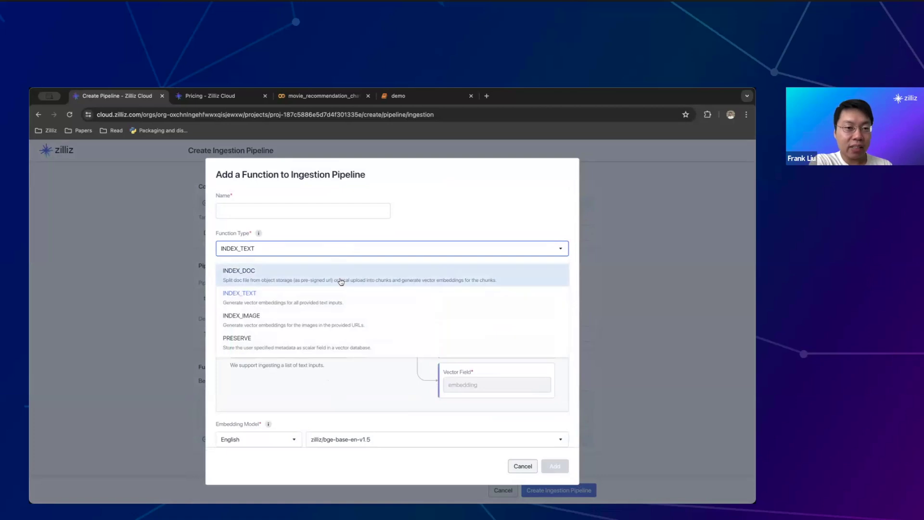
pyautogui.click(342, 319)
pyautogui.click(366, 248)
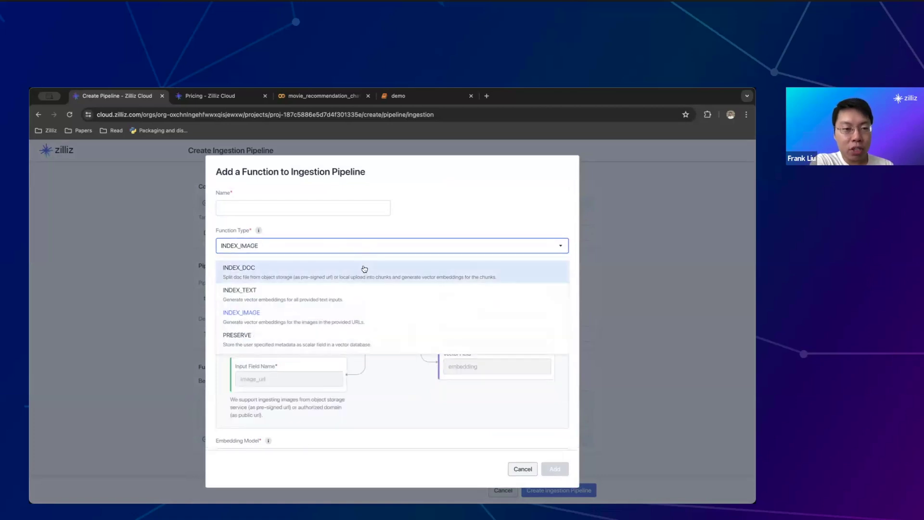
pyautogui.click(385, 338)
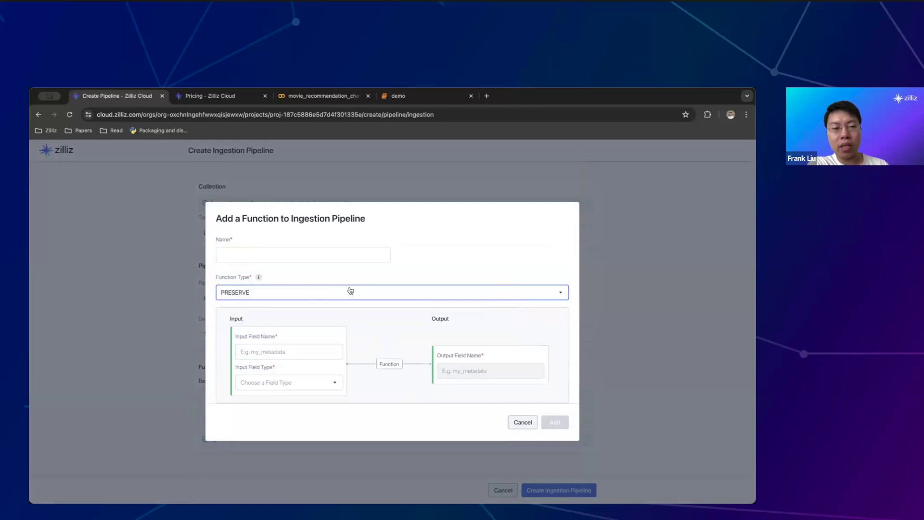
pyautogui.click(281, 347)
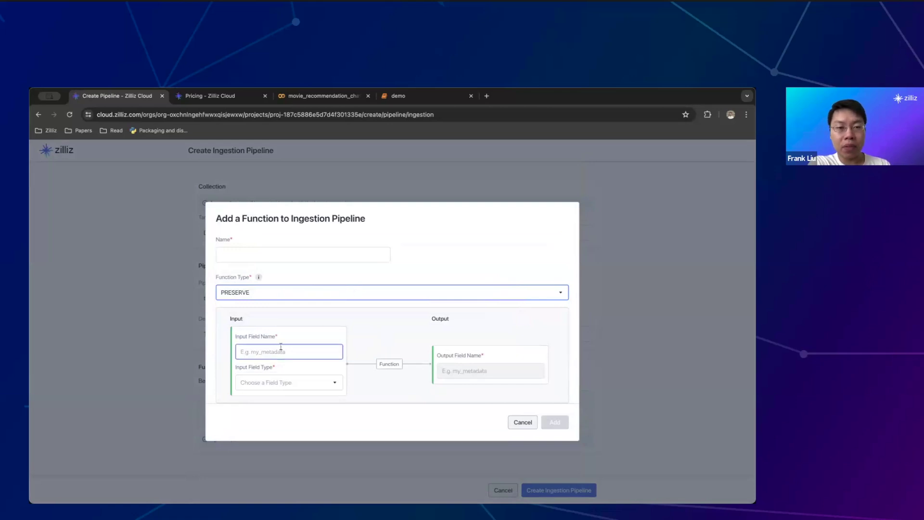
pyautogui.click(324, 293)
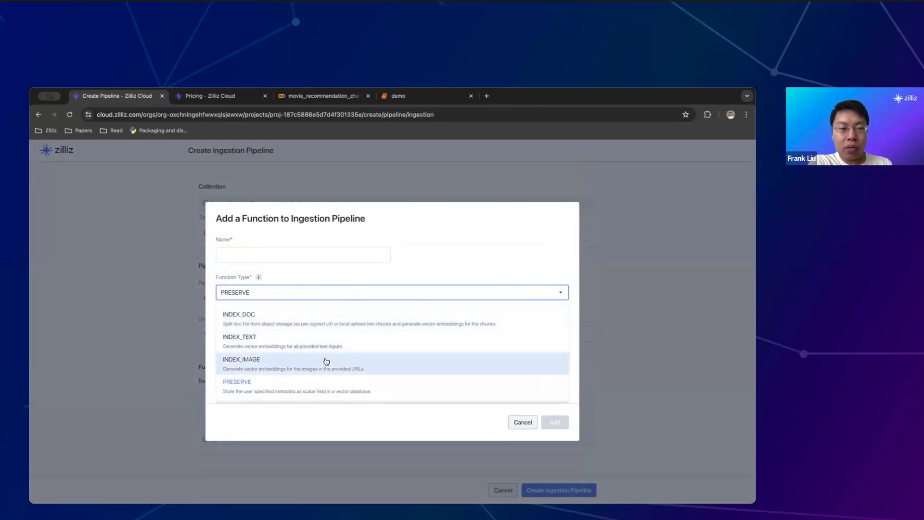
pyautogui.click(326, 361)
# Choose the clip-vit-base-patch32 image embedding model
pyautogui.scroll(-1, 325, 359)
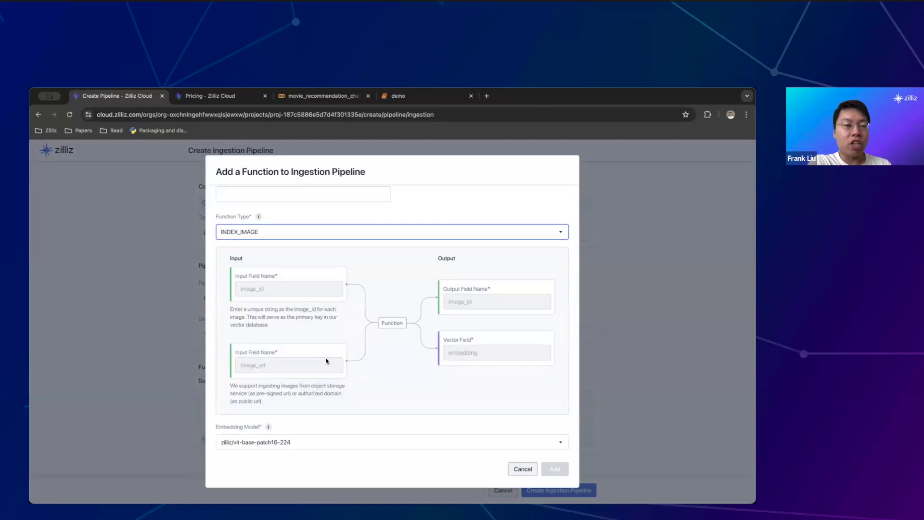
pyautogui.click(345, 442)
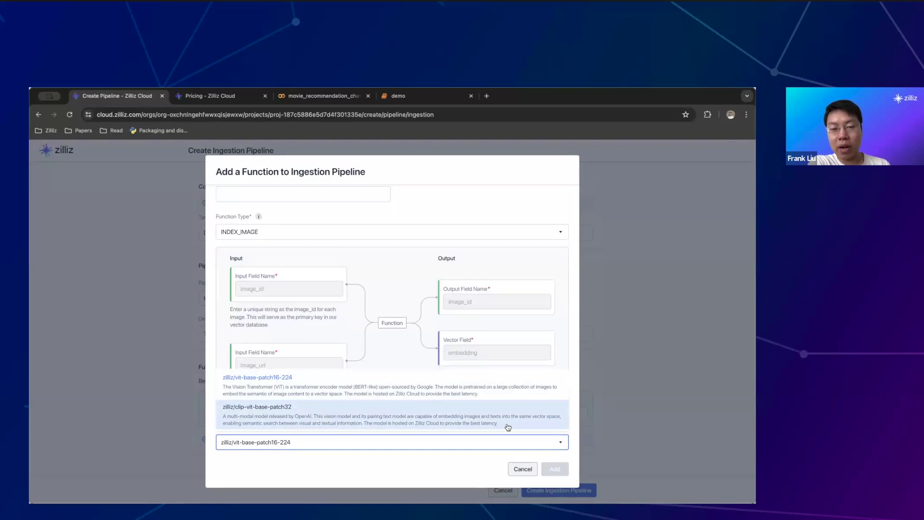
pyautogui.click(508, 427)
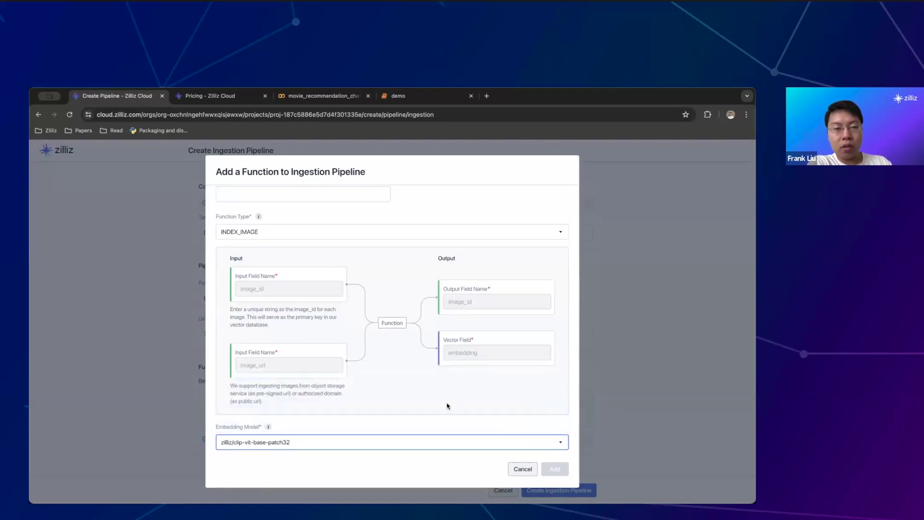
pyautogui.scroll(1, 447, 406)
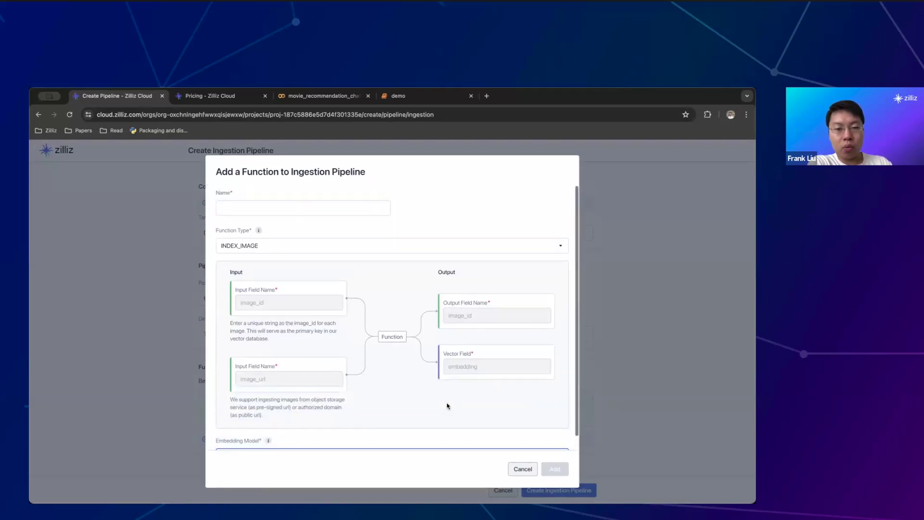
# Name the function test_ingest and add it to the pipeline
pyautogui.click(328, 213)
pyautogui.write('test-ingest')
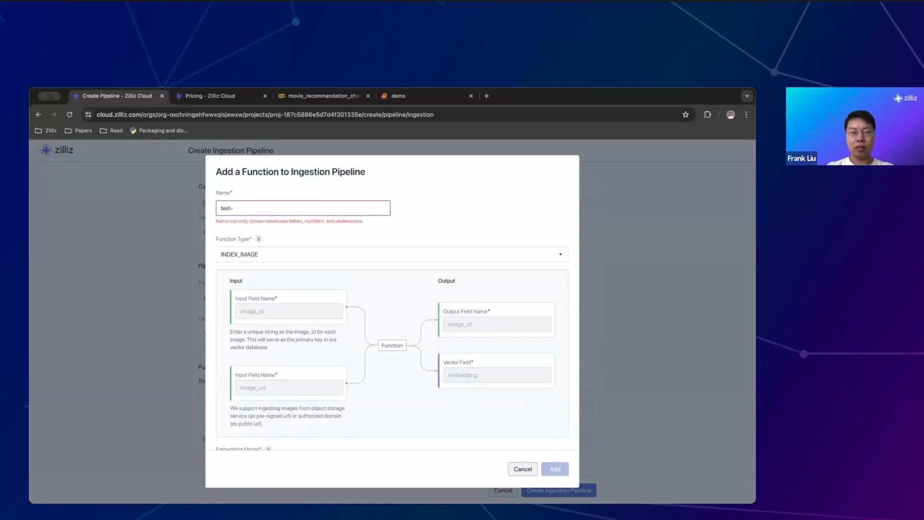
pyautogui.press('BackSpace')
pyautogui.press('BackSpace')
pyautogui.press('BackSpace')
pyautogui.press('BackSpace')
pyautogui.press('BackSpace')
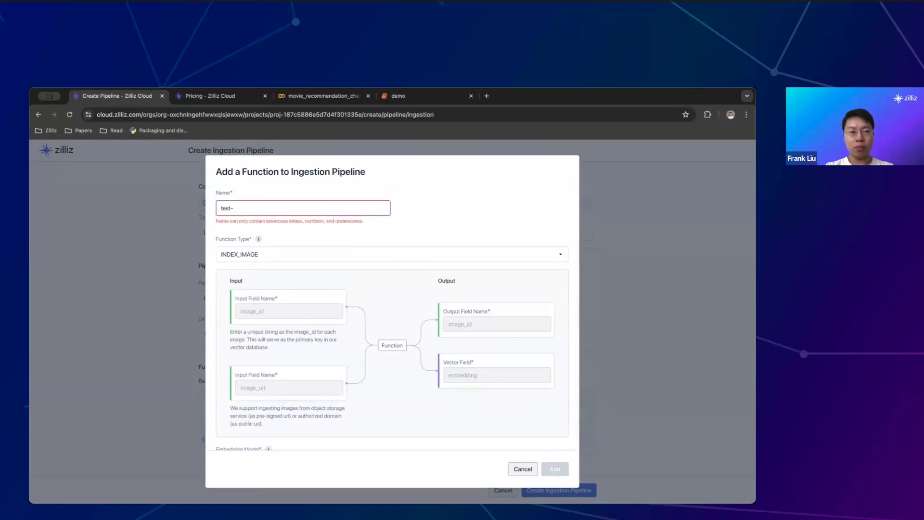
pyautogui.press('BackSpace')
pyautogui.write('_ingest')
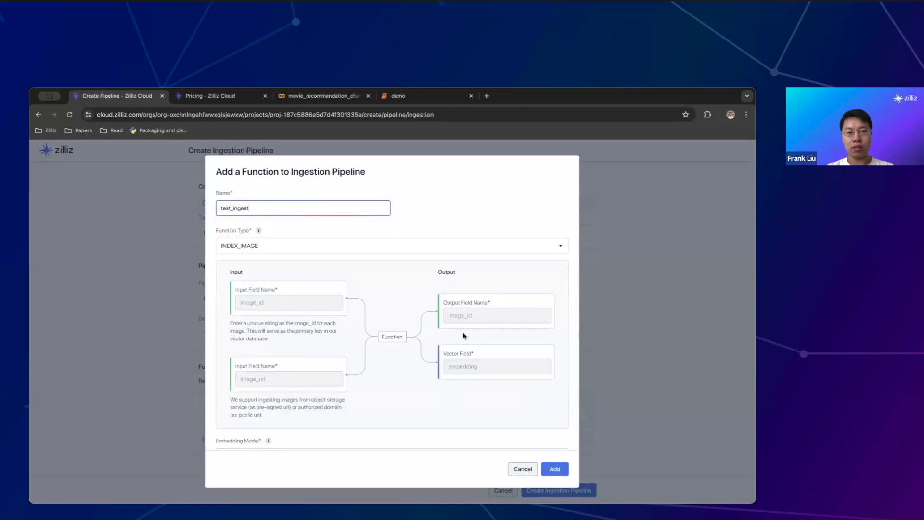
pyautogui.scroll(-1, 578, 458)
pyautogui.click(555, 469)
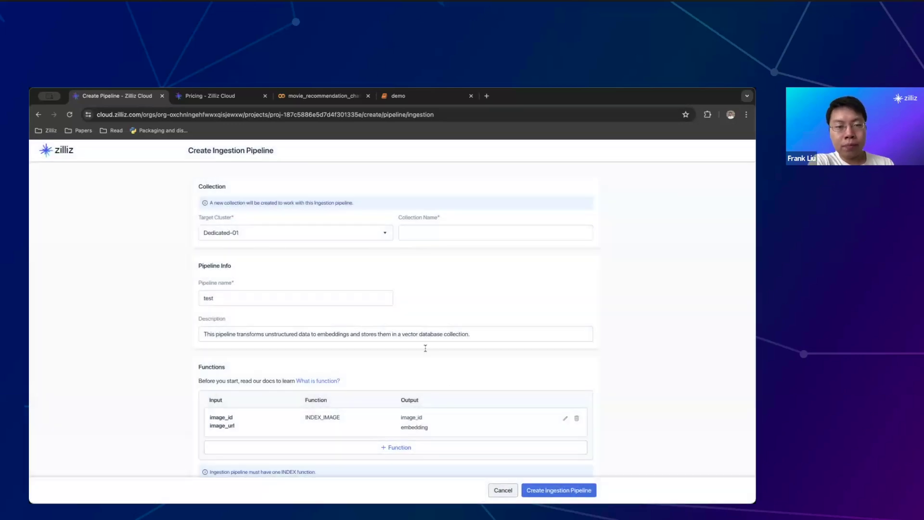
# Submit the pipeline, supplying the required collection name test0 to complete creation
pyautogui.scroll(-1, 411, 332)
pyautogui.scroll(-1, 412, 331)
pyautogui.scroll(1, 410, 330)
pyautogui.click(407, 325)
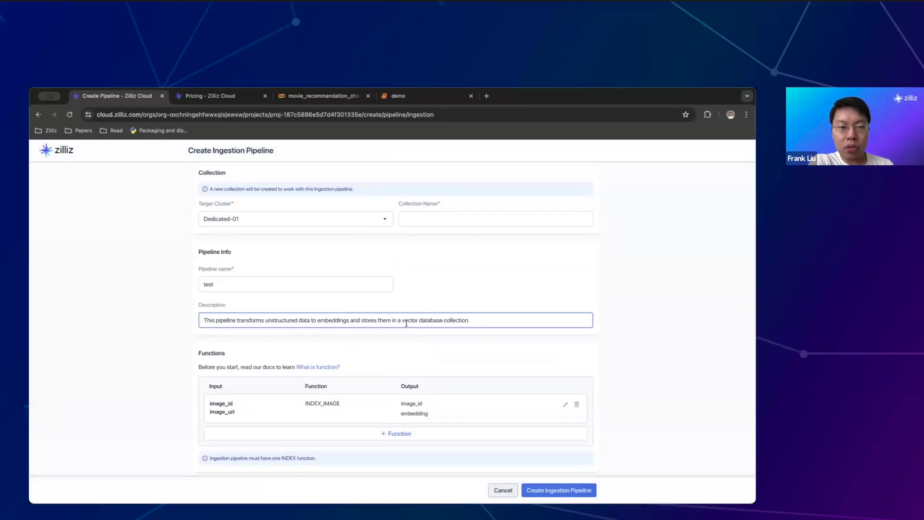
pyautogui.scroll(-1, 406, 325)
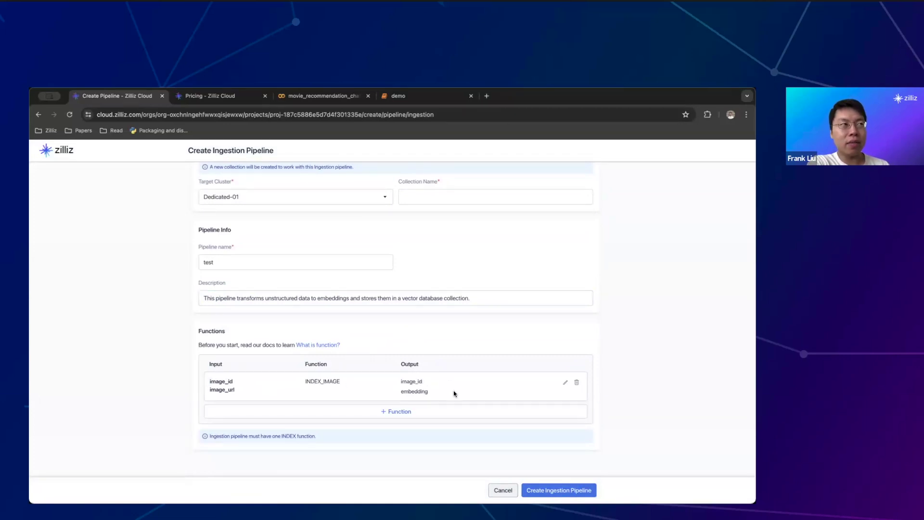
pyautogui.scroll(-1, 454, 392)
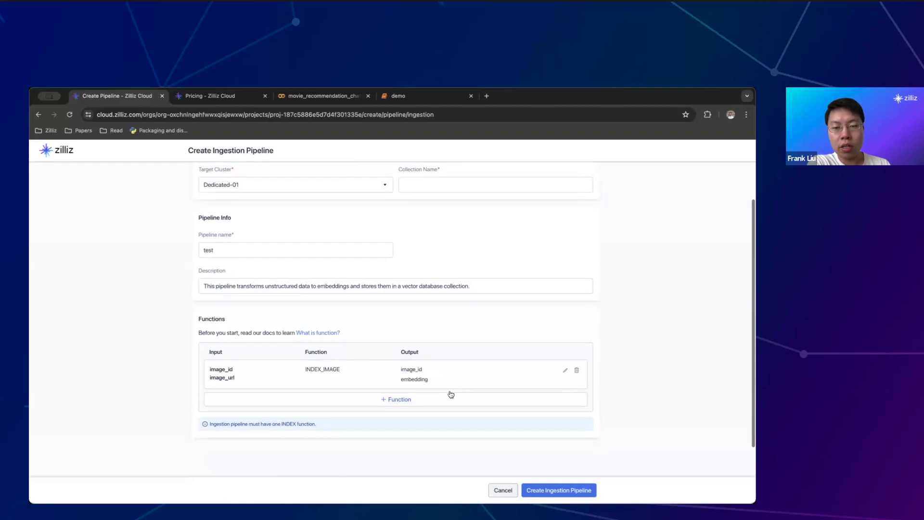
pyautogui.click(558, 490)
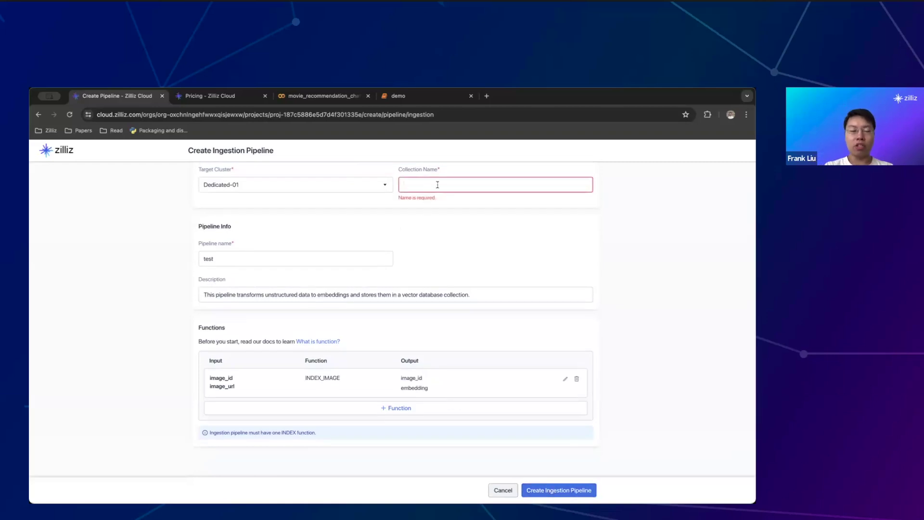
pyautogui.click(438, 184)
pyautogui.write('test0')
pyautogui.click(553, 491)
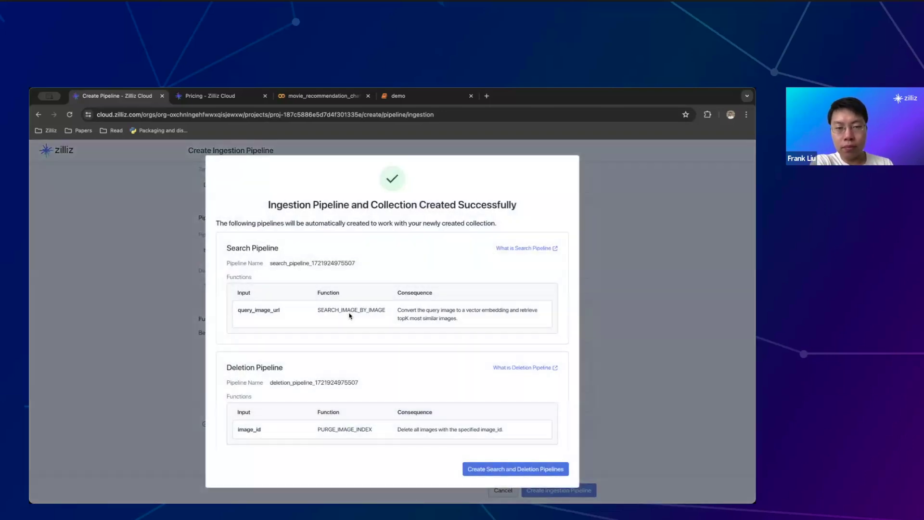
# Create the search and deletion pipelines, then view and close the test pipeline's details
pyautogui.scroll(-1, 356, 297)
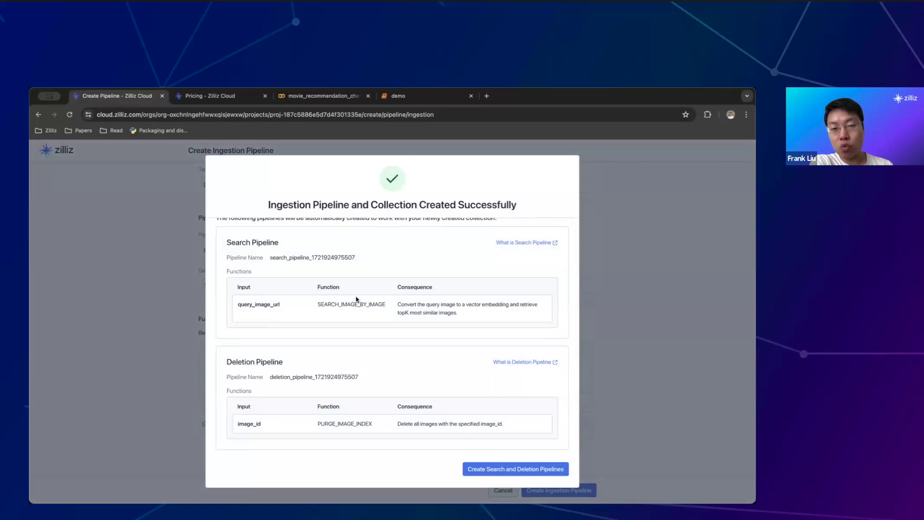
pyautogui.scroll(1, 356, 298)
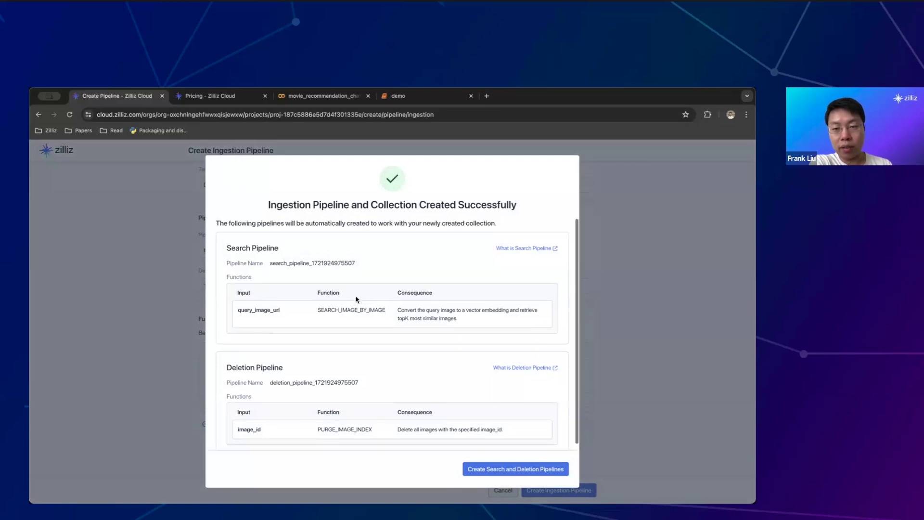
pyautogui.click(512, 471)
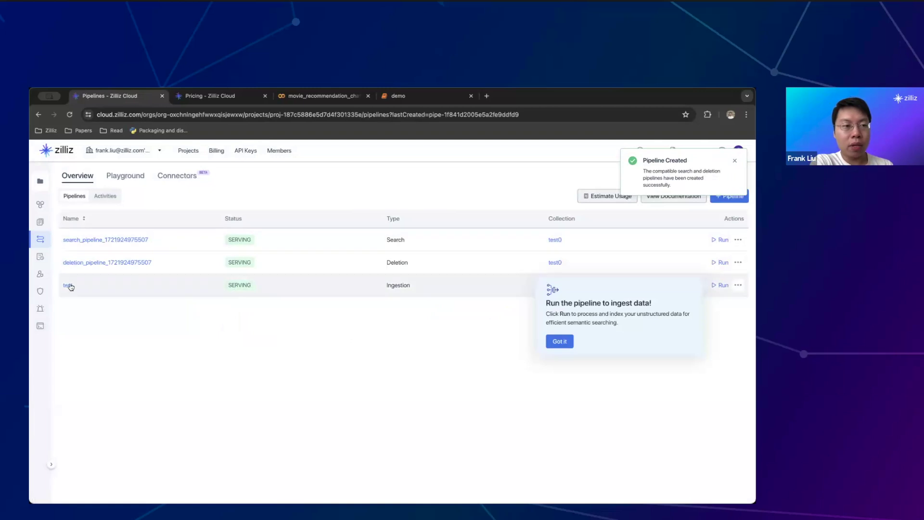
pyautogui.click(68, 284)
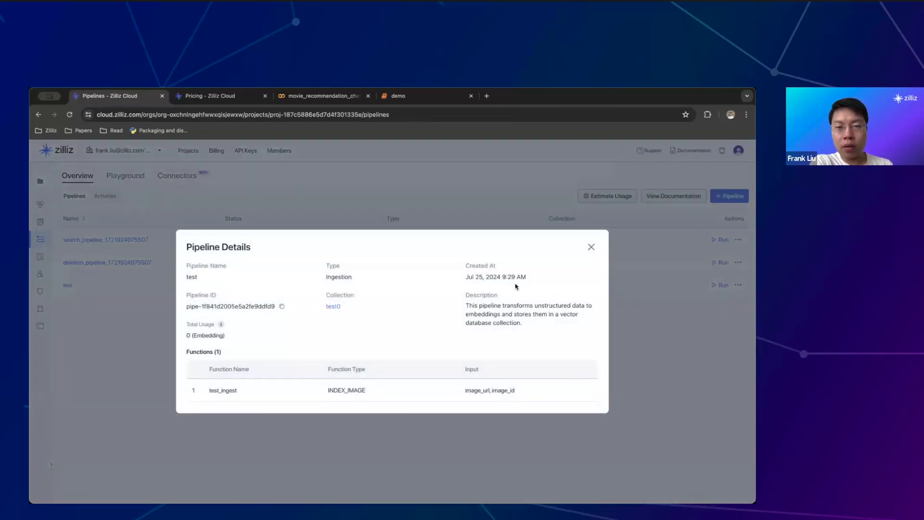
pyautogui.click(591, 247)
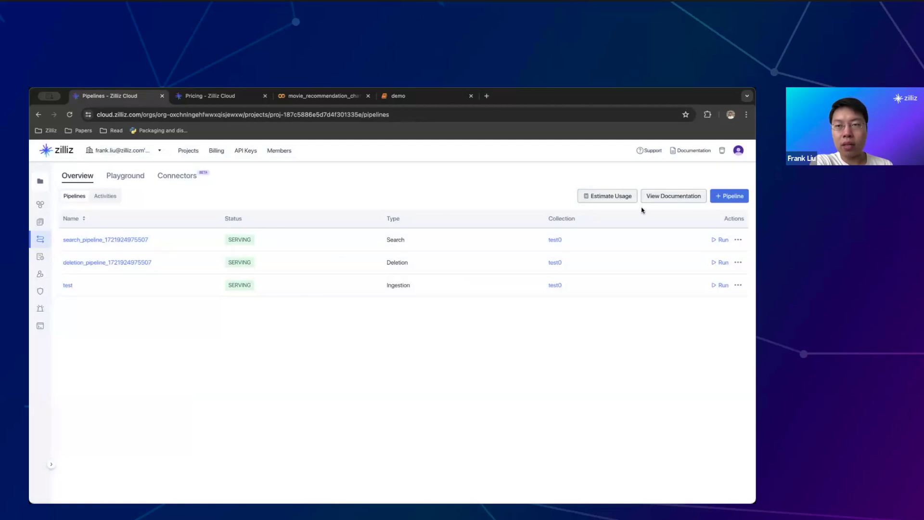
pyautogui.click(676, 196)
pyautogui.scroll(-1, 287, 241)
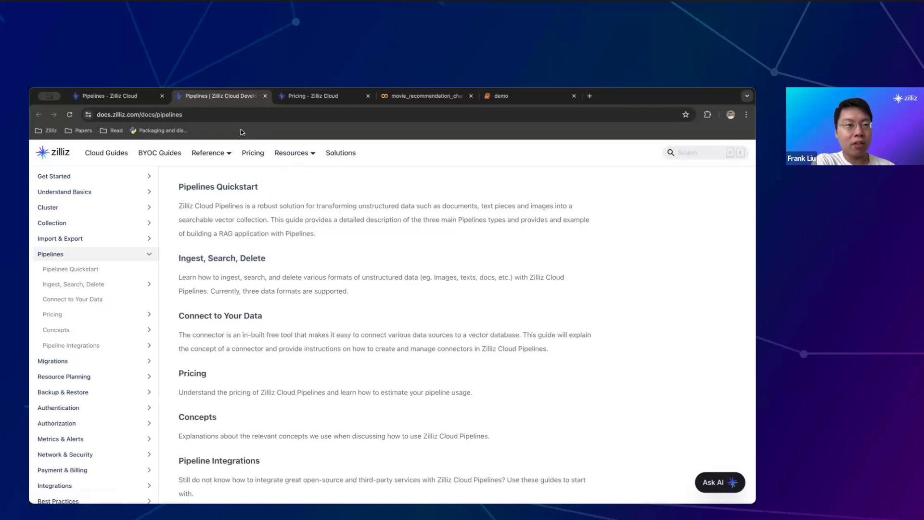
pyautogui.click(265, 96)
pyautogui.moveTo(43, 258)
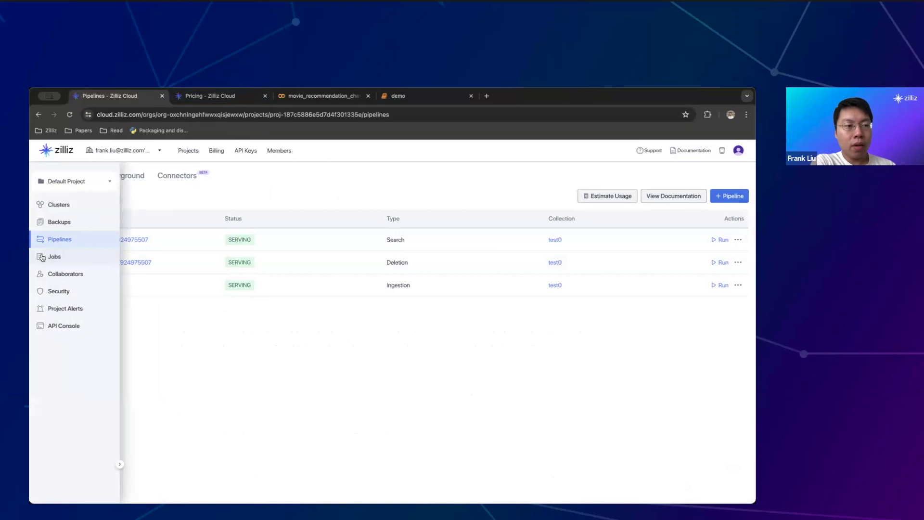
# Review Jobs and Collaborators, cancel an invite, then view Security's IP list showing 0.0.0.0/0
pyautogui.click(42, 257)
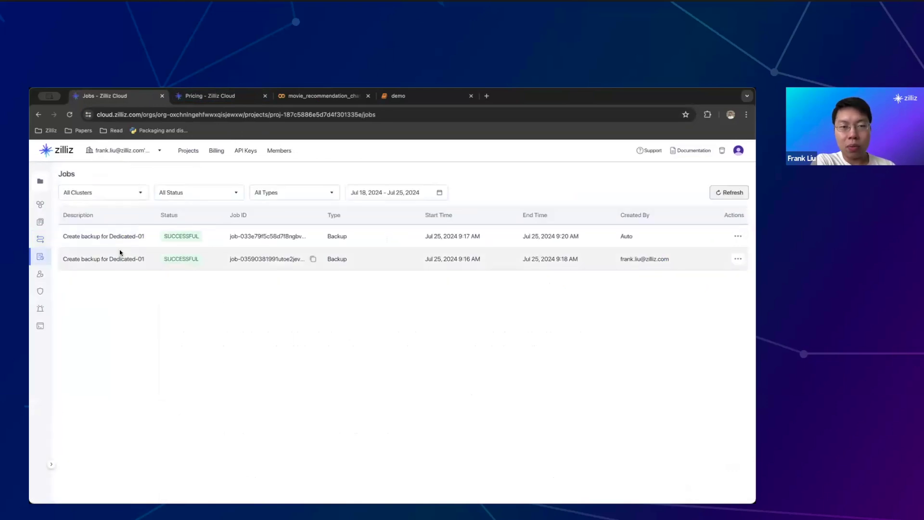
pyautogui.click(36, 274)
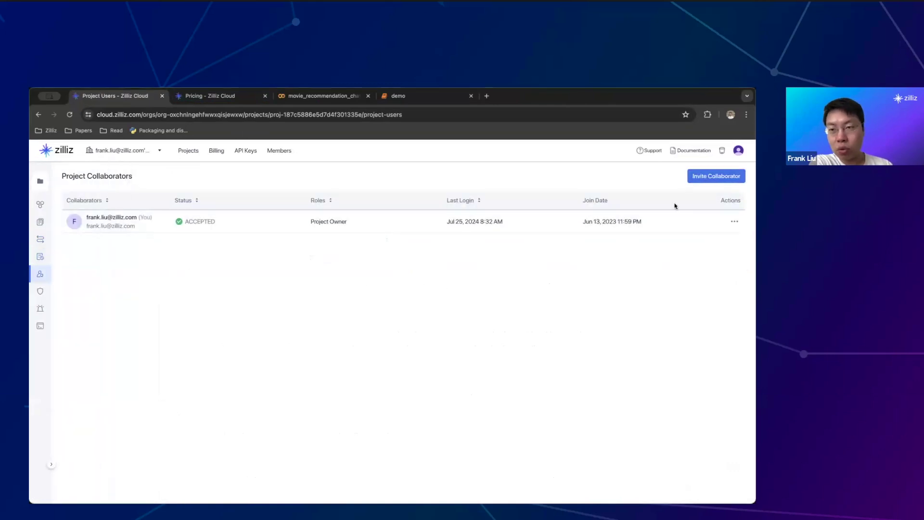
pyautogui.click(717, 177)
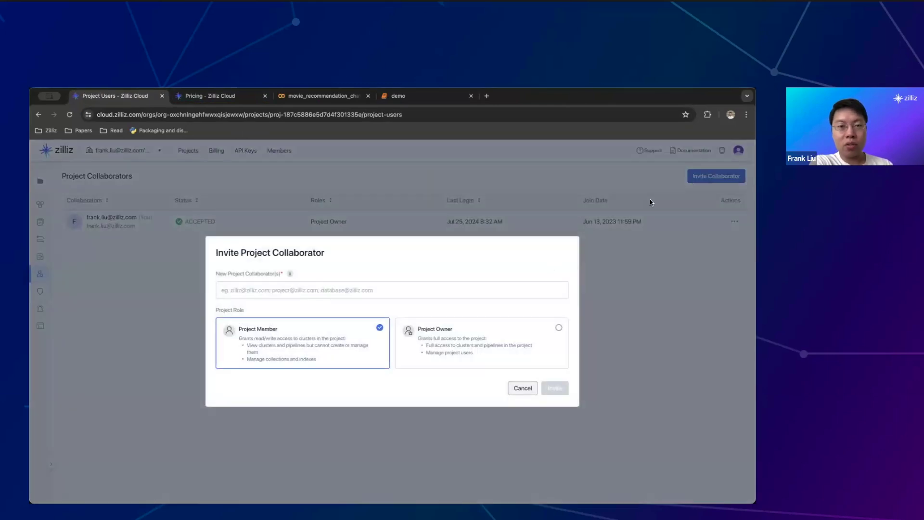
pyautogui.click(523, 390)
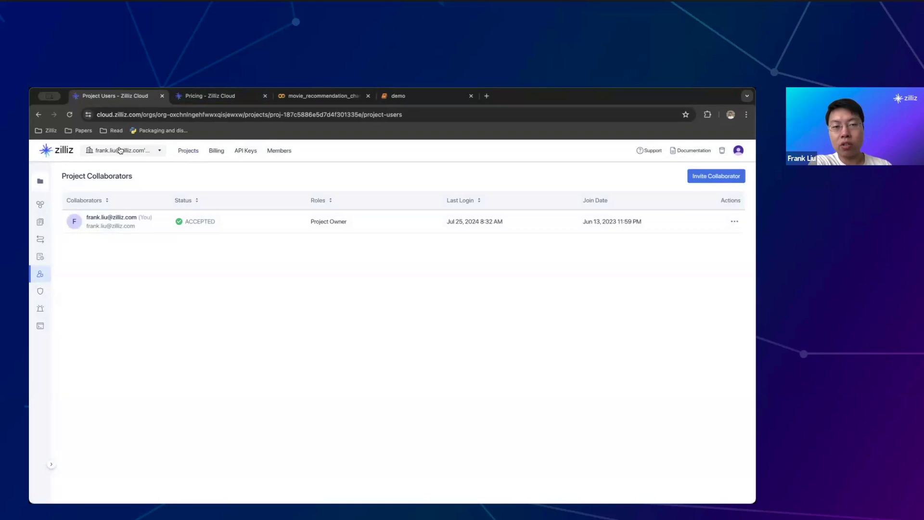
pyautogui.click(53, 292)
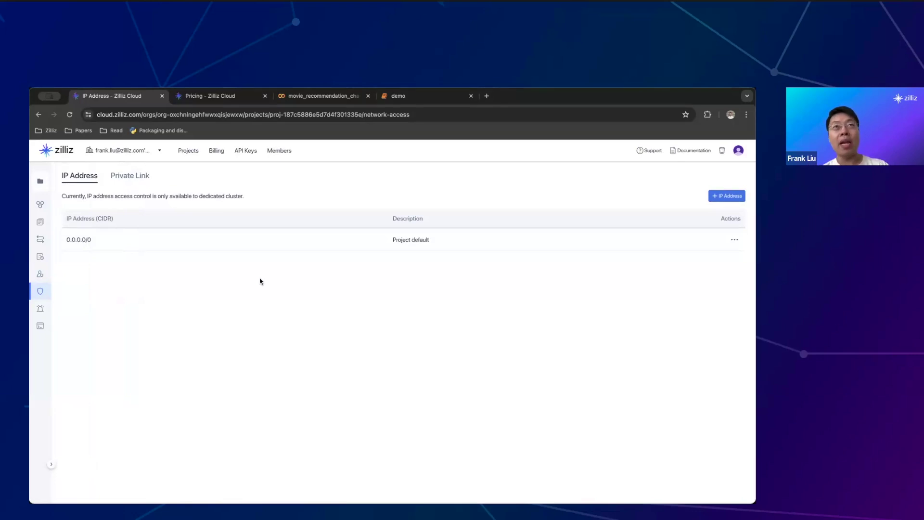
# Check the Dedicated-01 cluster's details, then return to Collaborators showing the Project Owner
pyautogui.moveTo(38, 260)
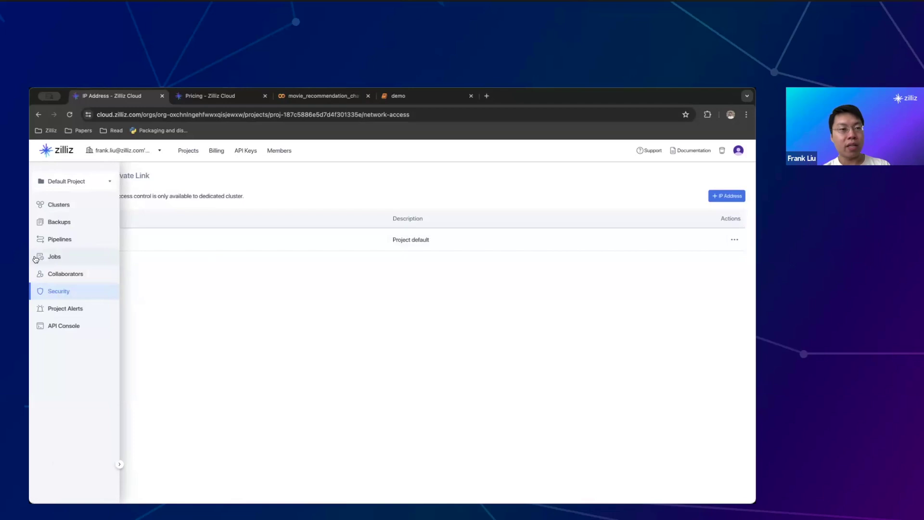
pyautogui.click(48, 205)
pyautogui.click(187, 232)
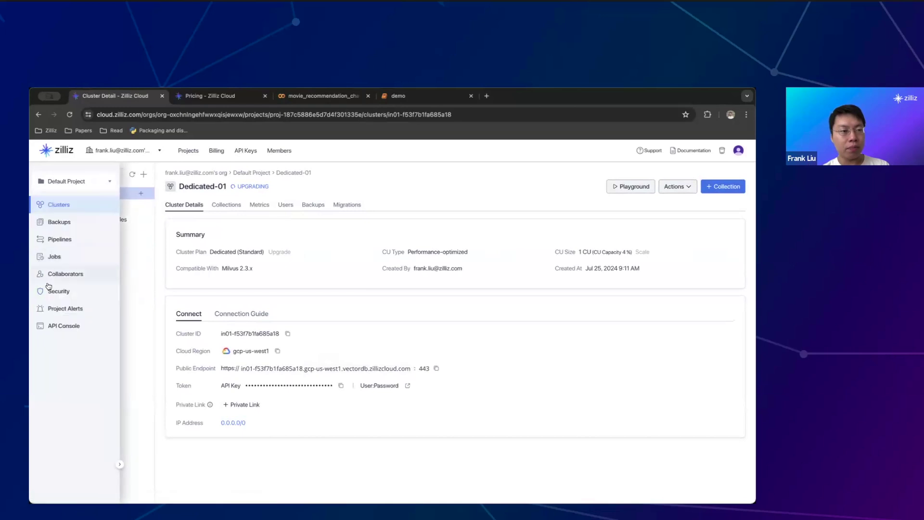
pyautogui.click(53, 273)
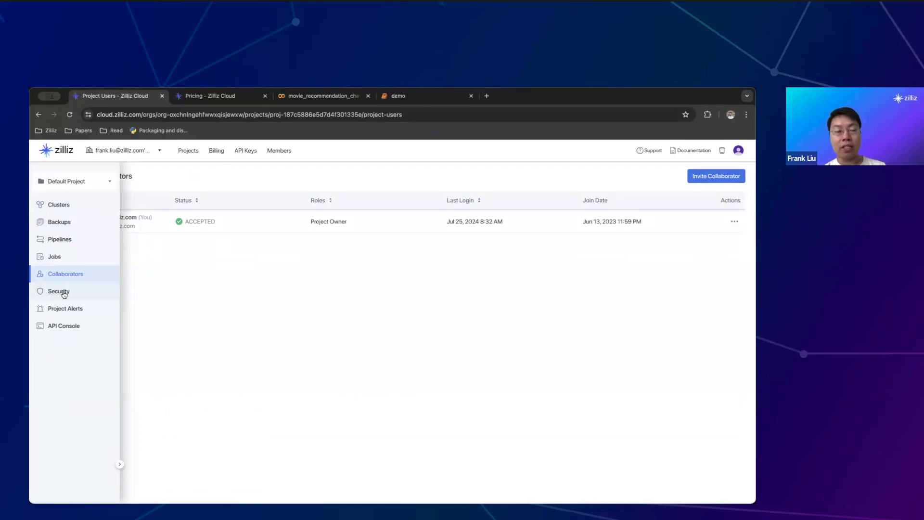
# Check Security's IP addresses and empty Private Link list, then go to Project Alerts
pyautogui.click(63, 293)
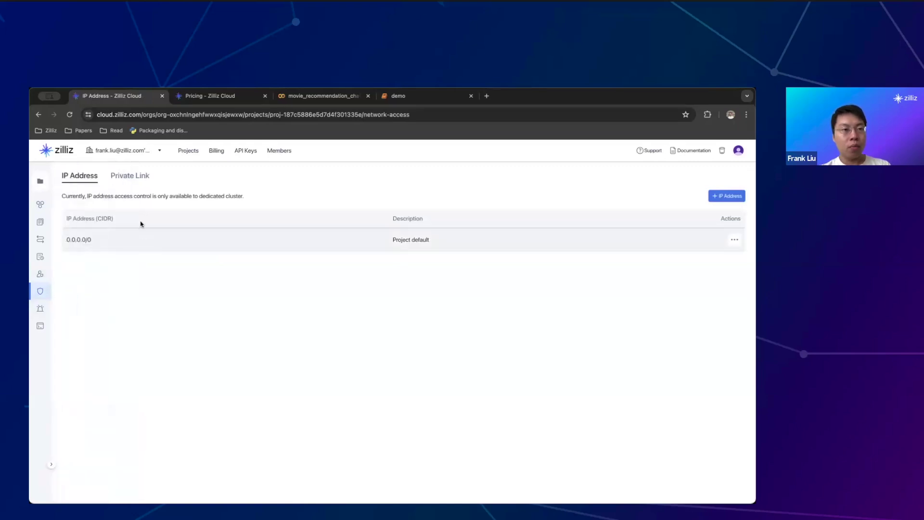
pyautogui.click(120, 179)
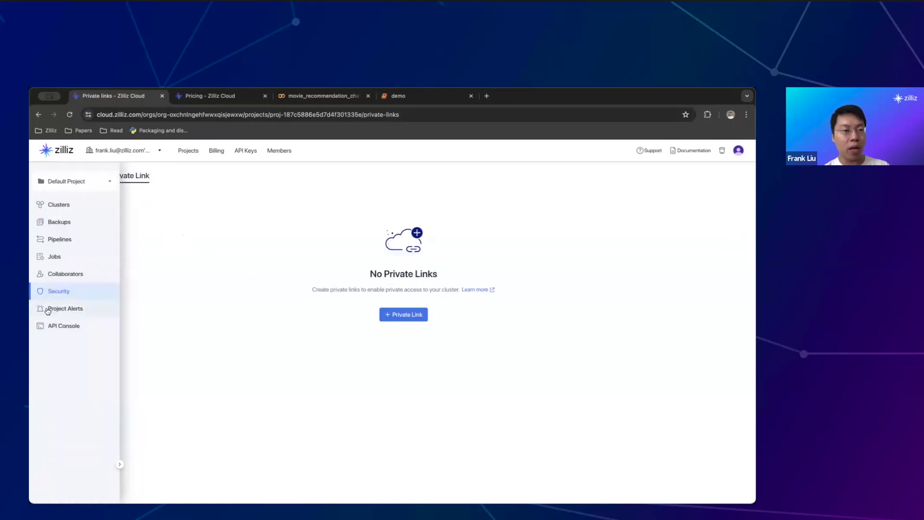
pyautogui.click(82, 309)
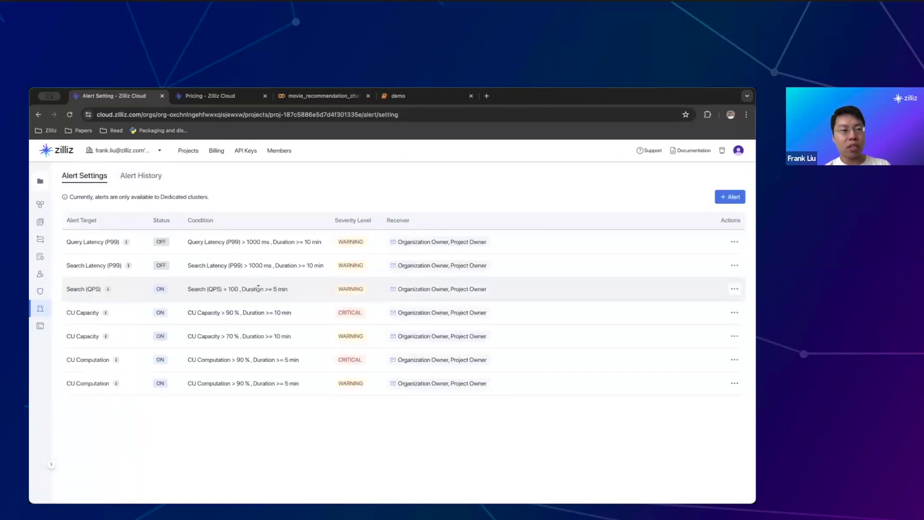
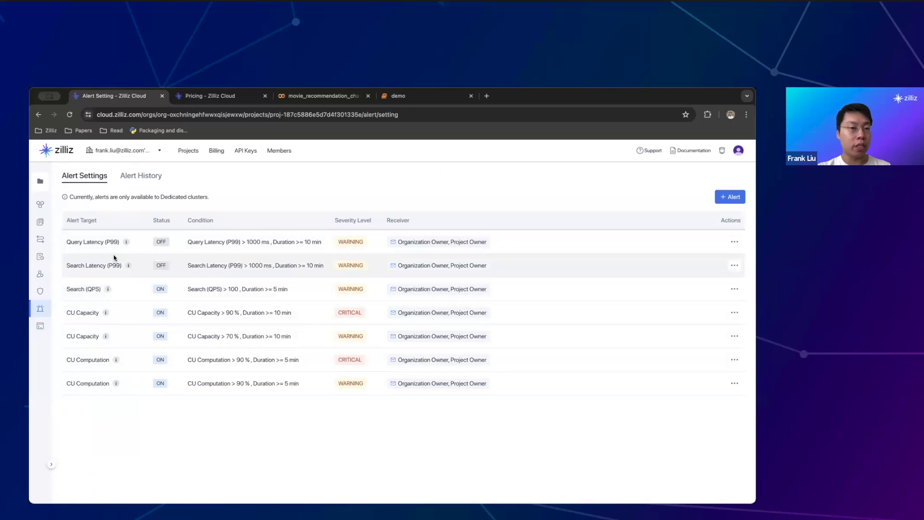
# Enable the Query Latency (P99) alert
pyautogui.click(736, 242)
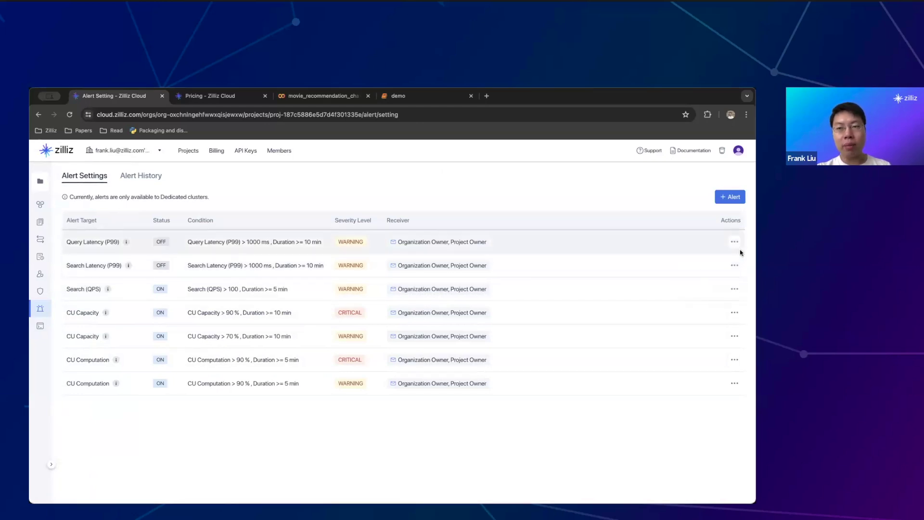
pyautogui.moveTo(735, 242)
pyautogui.click(702, 260)
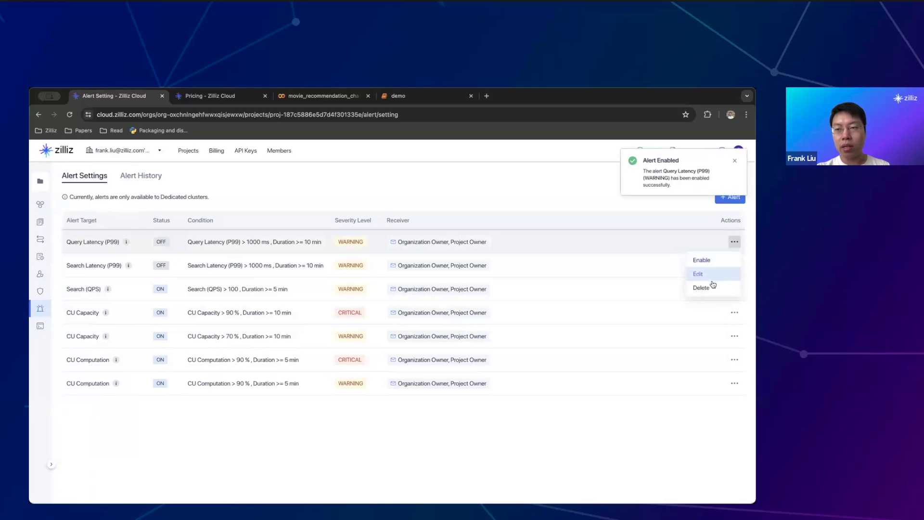
# Raise the Query Latency alert threshold from 1000 ms to 10000 ms
pyautogui.moveTo(731, 240)
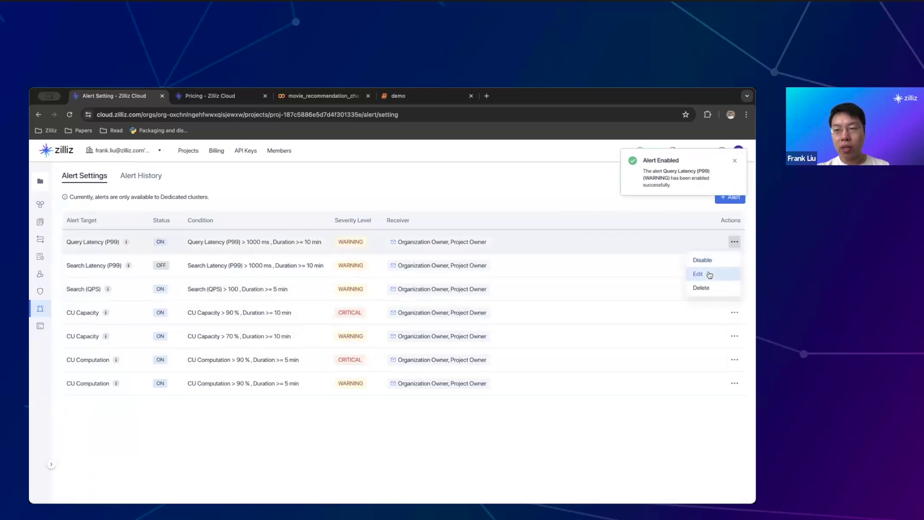
pyautogui.click(710, 275)
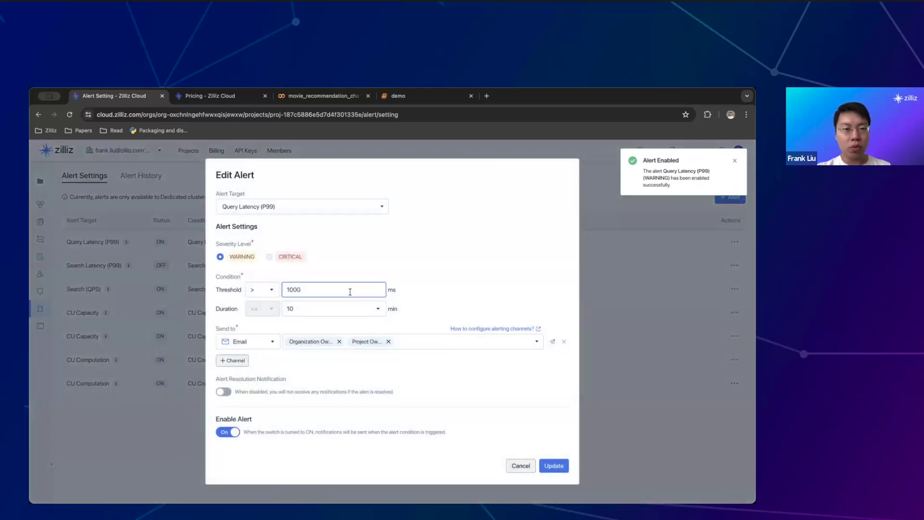
pyautogui.write('0')
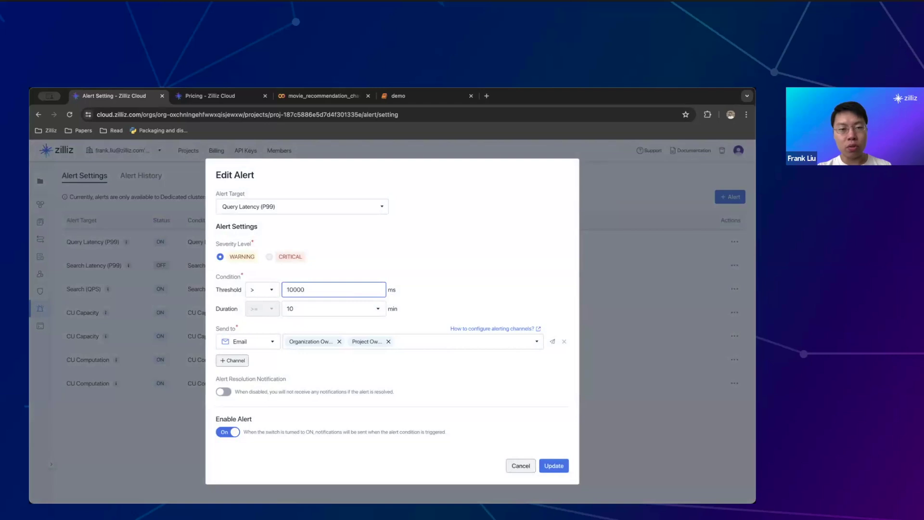
pyautogui.click(546, 464)
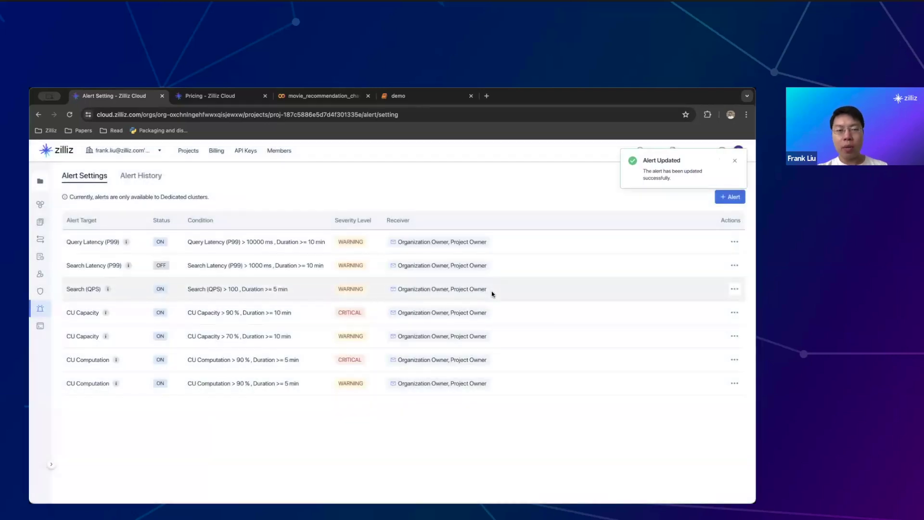
# Review the alert's notification channels without changes, then go to the API Console
pyautogui.click(735, 242)
pyautogui.click(697, 275)
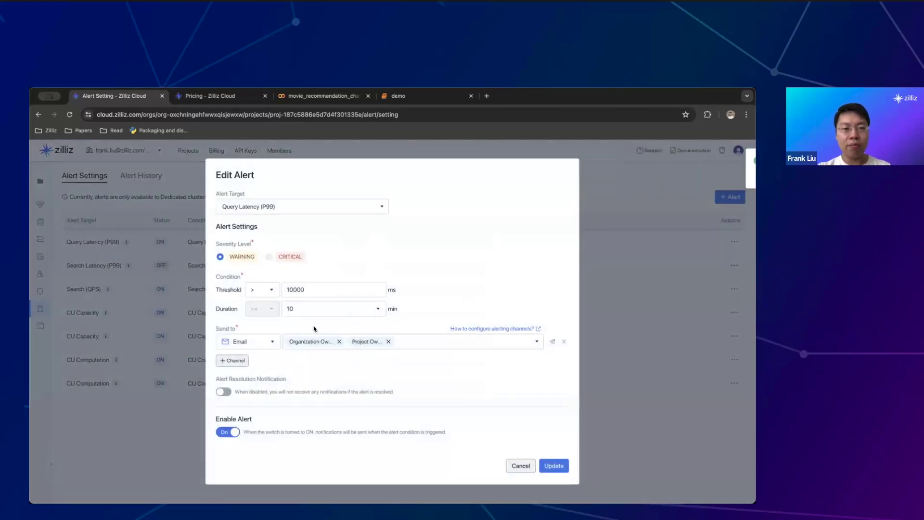
pyautogui.click(268, 342)
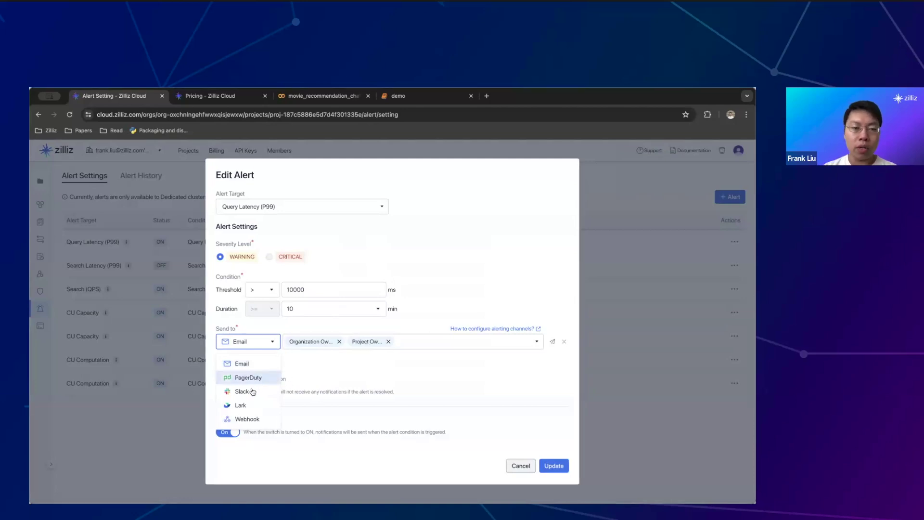
pyautogui.click(518, 466)
pyautogui.click(518, 467)
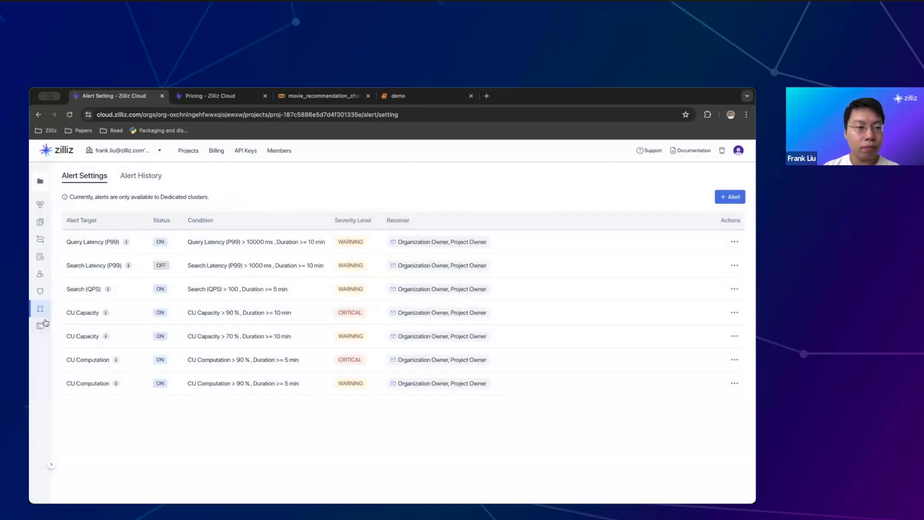
pyautogui.click(49, 325)
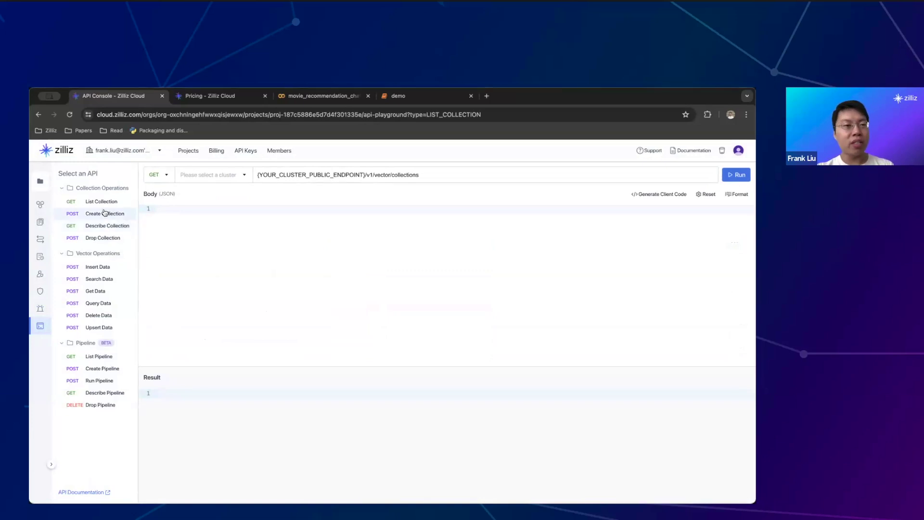
# Run List Collection against Dedicated-01 and highlight the returned medium_articles and test0 names
pyautogui.click(216, 175)
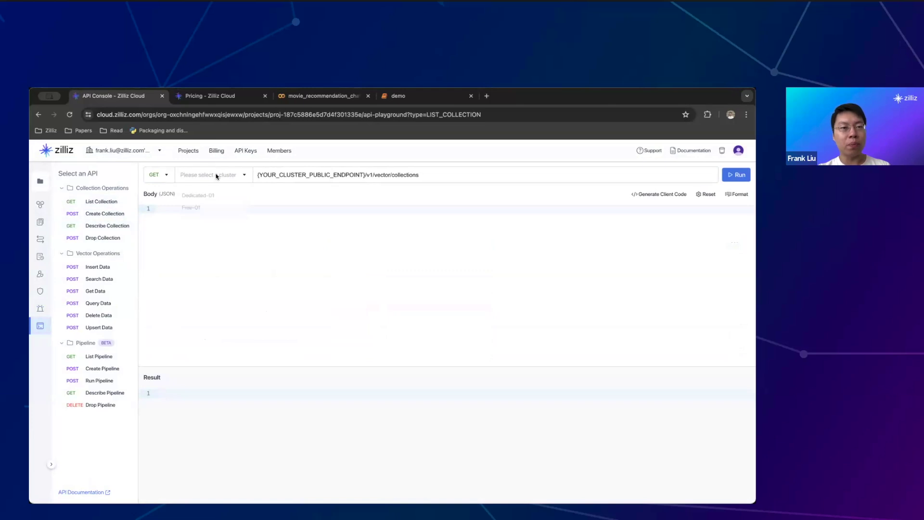
pyautogui.click(218, 198)
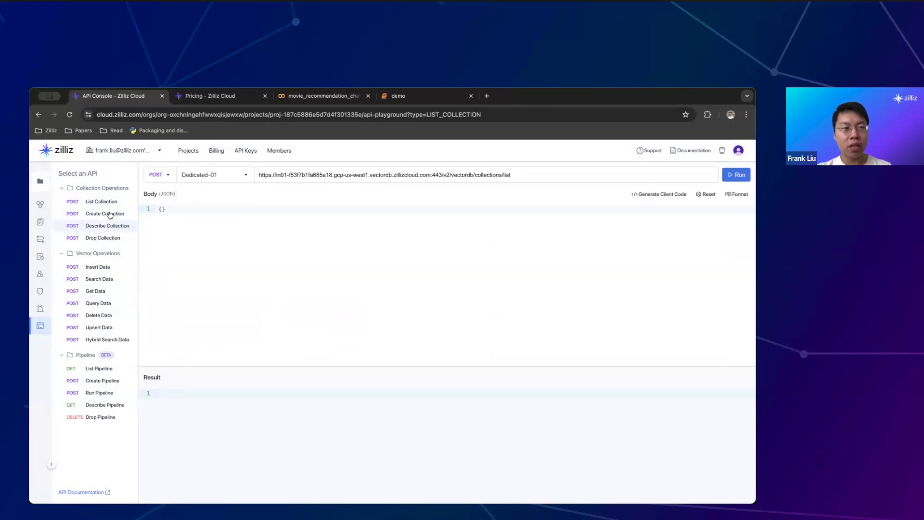
pyautogui.click(736, 175)
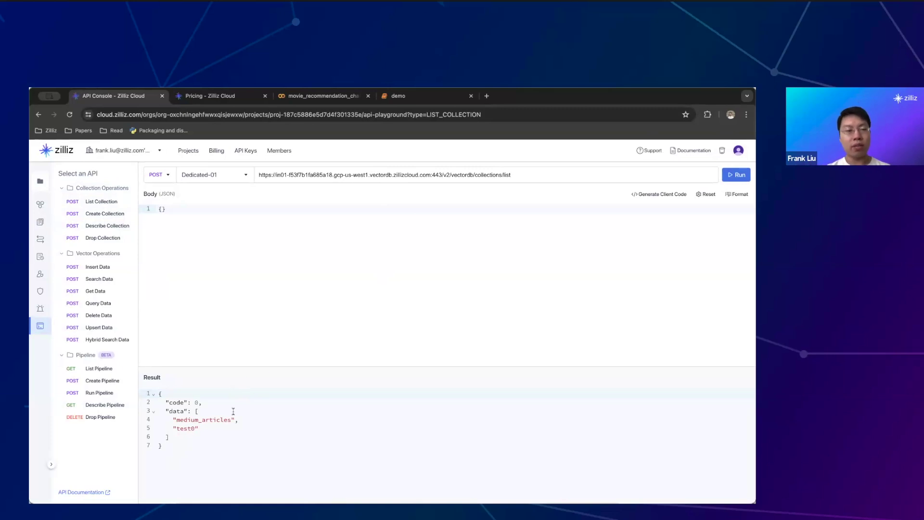
pyautogui.moveTo(212, 427); pyautogui.dragTo(126, 424)
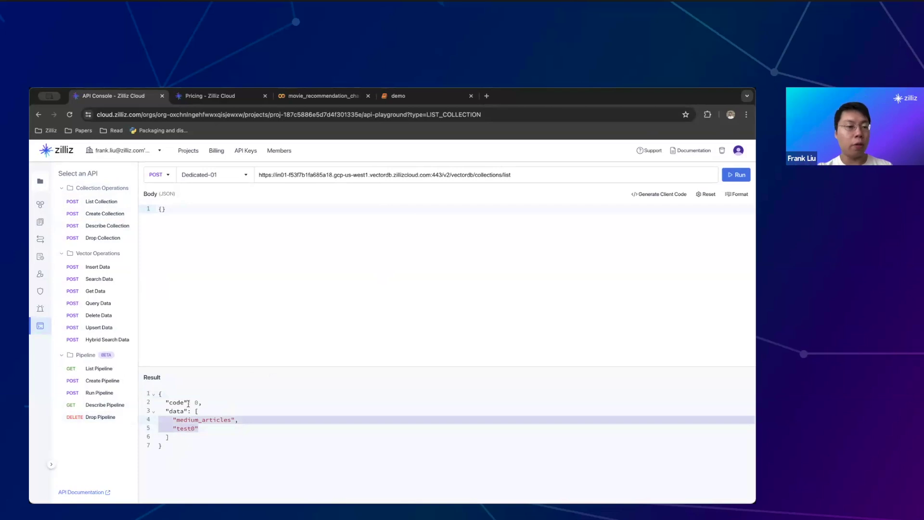
pyautogui.click(229, 425)
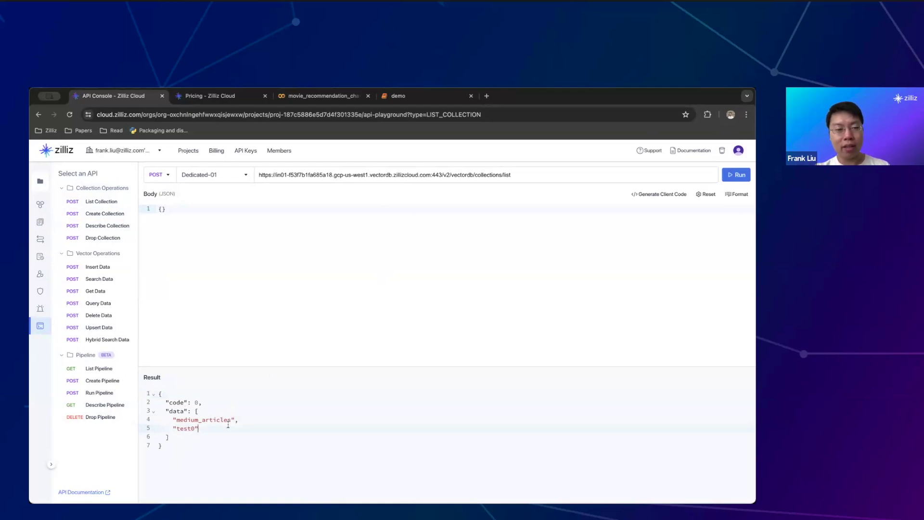
pyautogui.moveTo(239, 420); pyautogui.dragTo(172, 421)
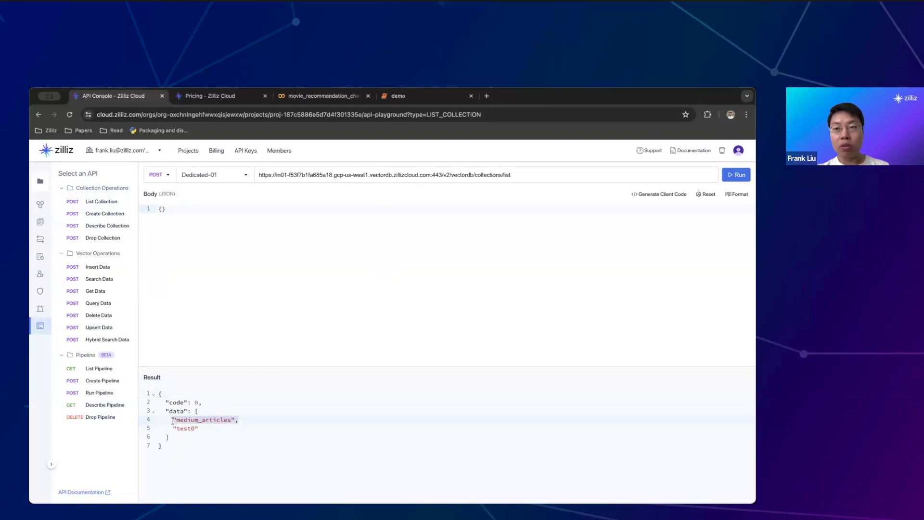
pyautogui.moveTo(41, 308)
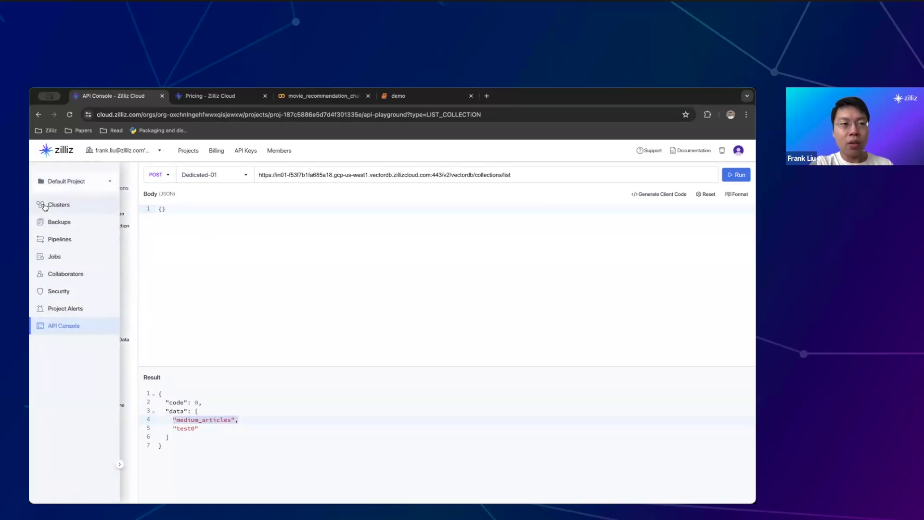
# Open the Dedicated-01 cluster details and close the pricing tab
pyautogui.click(41, 205)
pyautogui.click(186, 232)
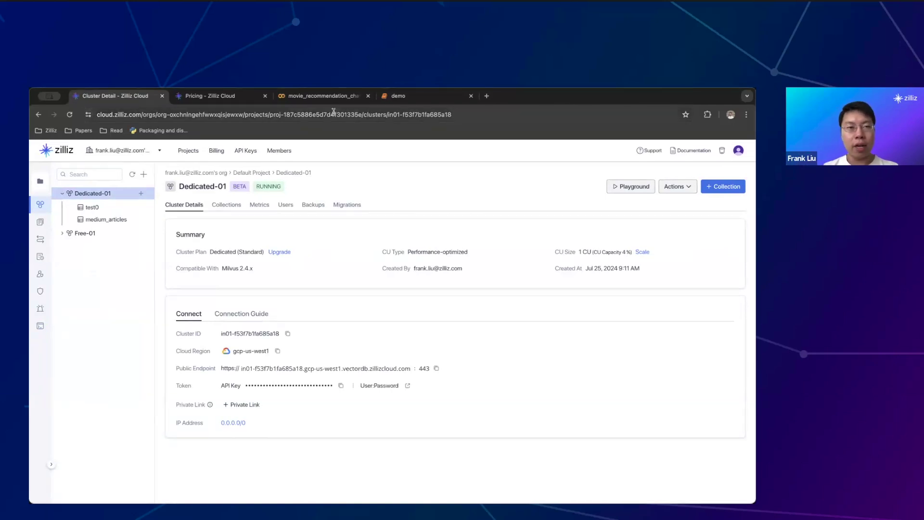
pyautogui.click(265, 96)
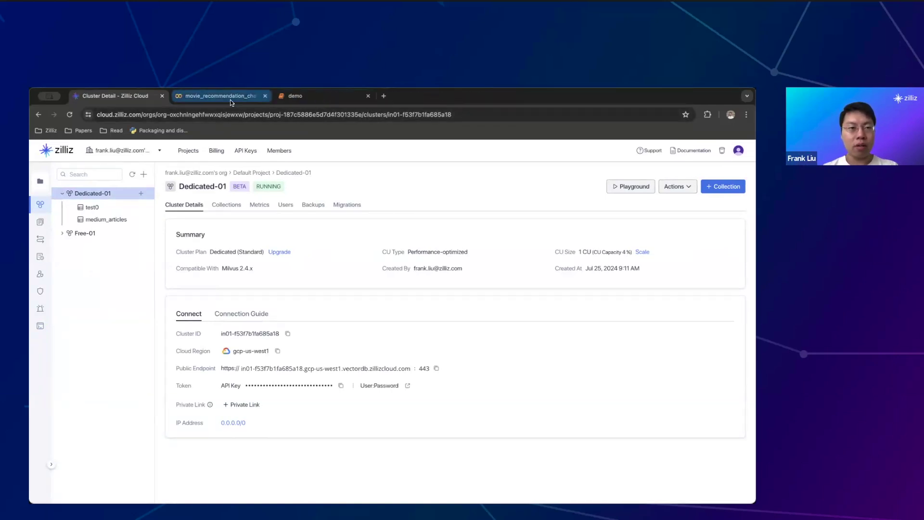
pyautogui.click(230, 97)
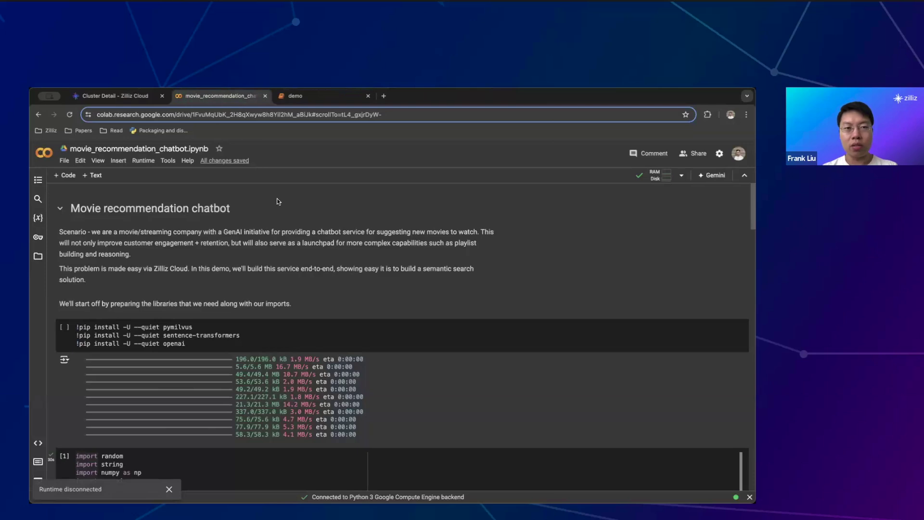
pyautogui.click(130, 96)
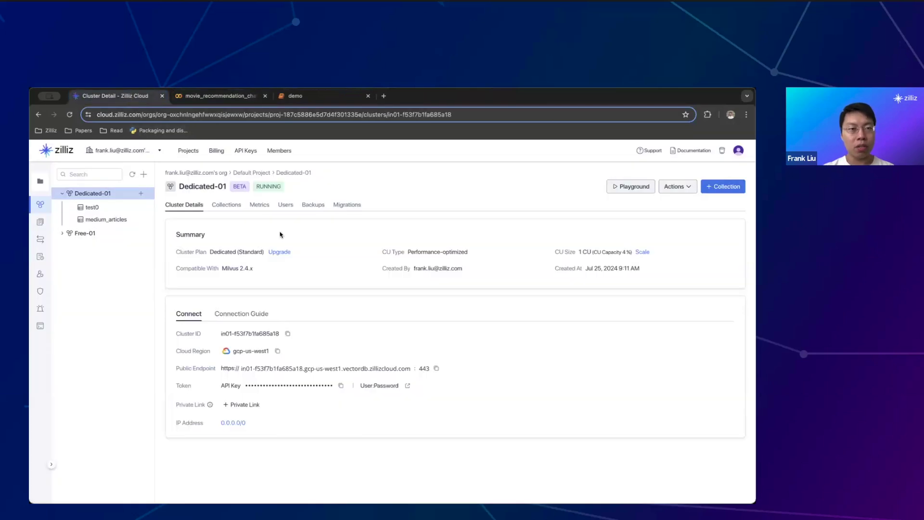
# Drop the Dedicated-01 cluster, confirming with its pasted name
pyautogui.click(684, 185)
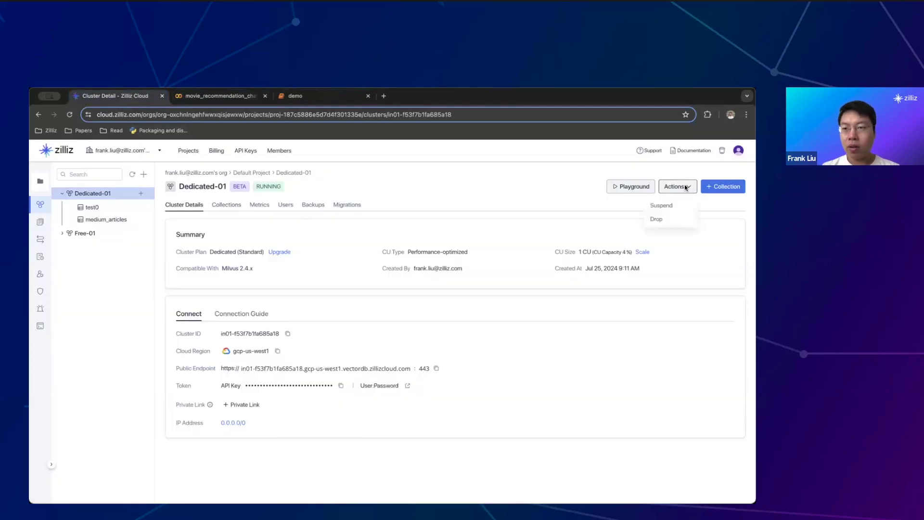
pyautogui.click(667, 219)
pyautogui.moveTo(337, 322); pyautogui.dragTo(373, 322)
pyautogui.hotkey('ctrl', 'c')
pyautogui.click(372, 336)
pyautogui.hotkey('ctrl', 'v')
pyautogui.click(465, 365)
# Check the remaining Free-01 cluster's collections, then return to the movie recommendation notebook
pyautogui.click(190, 232)
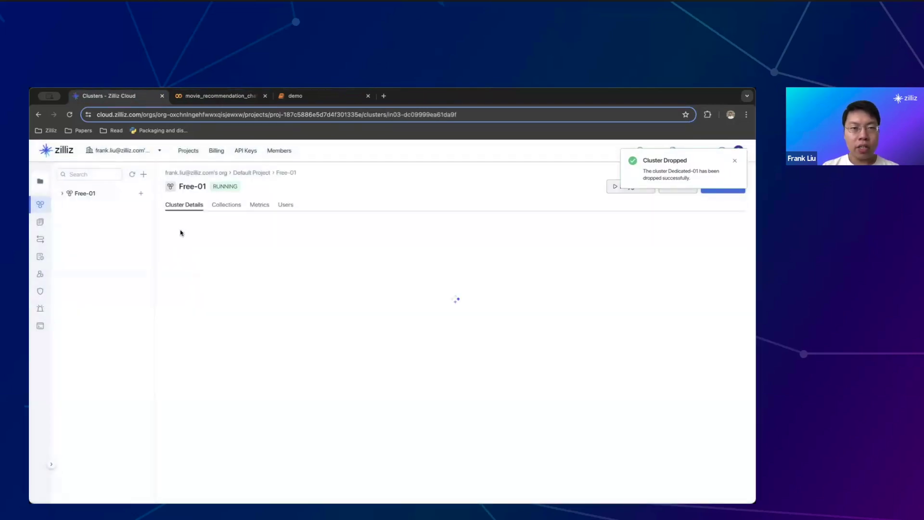
pyautogui.click(228, 210)
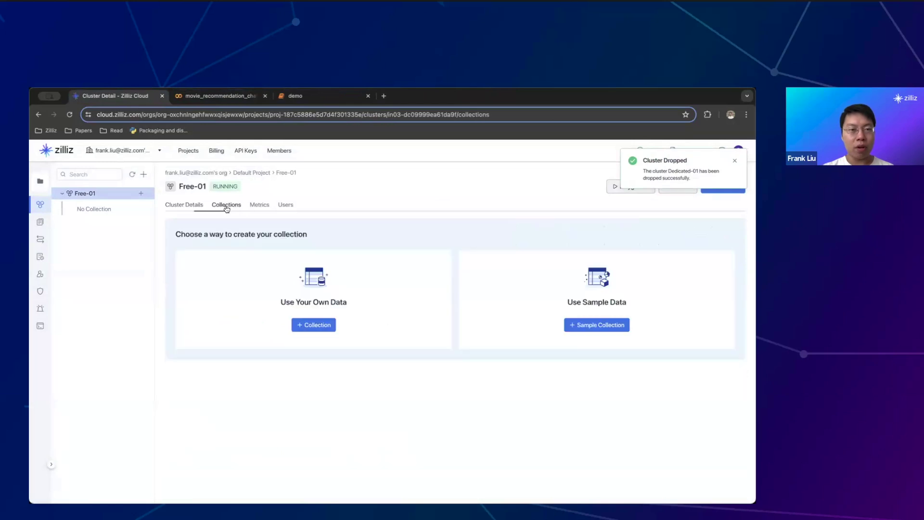
pyautogui.click(193, 209)
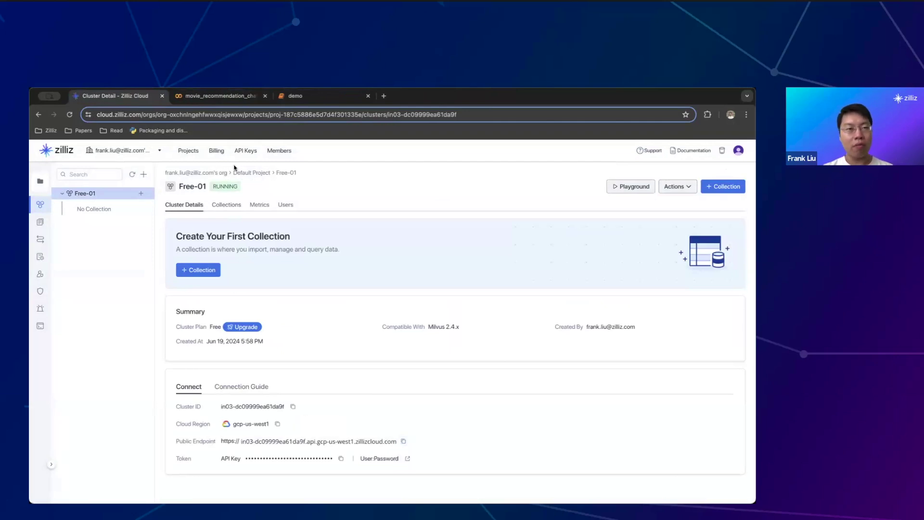
pyautogui.click(220, 99)
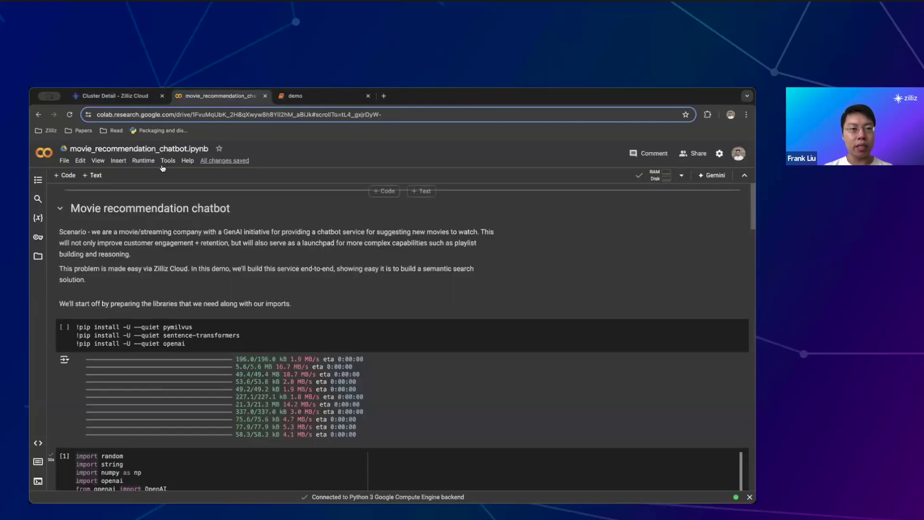
# Clear all cell outputs via Edit > Clear all outputs and call up Runtime > Restart session
pyautogui.click(143, 161)
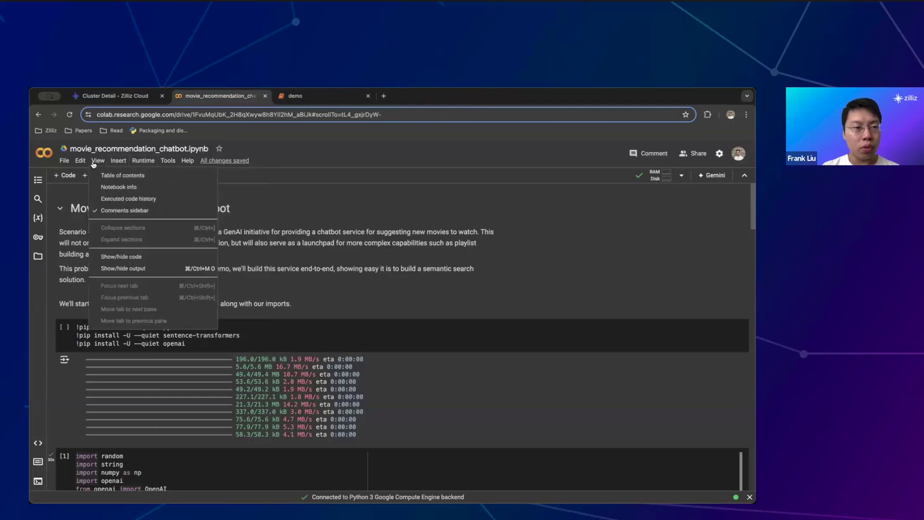
pyautogui.moveTo(117, 161)
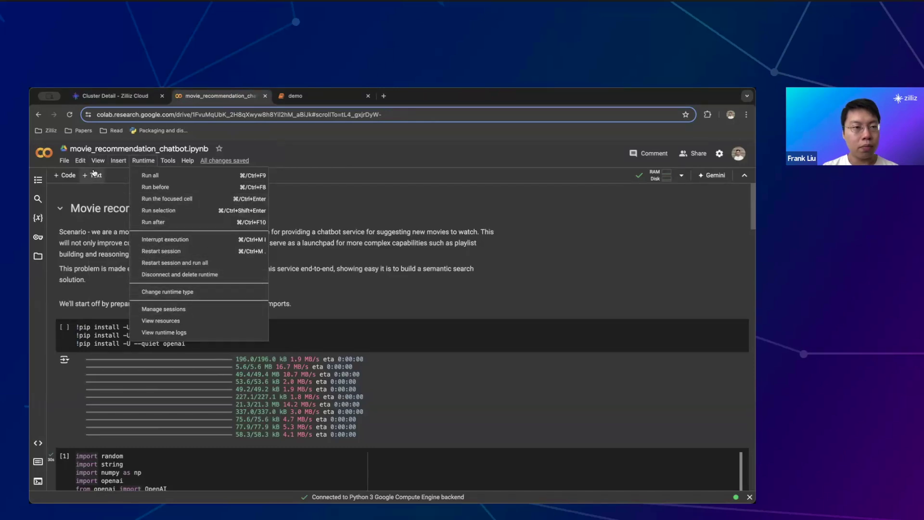
pyautogui.moveTo(85, 165)
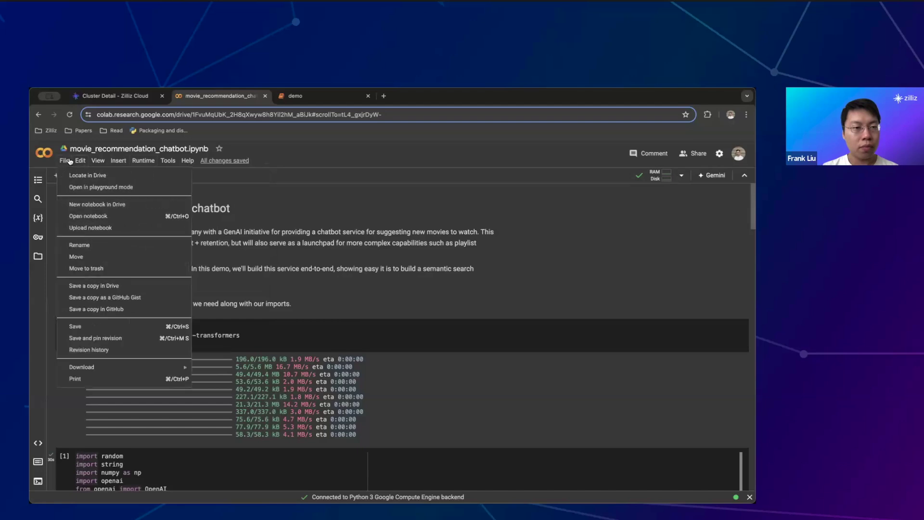
pyautogui.click(342, 260)
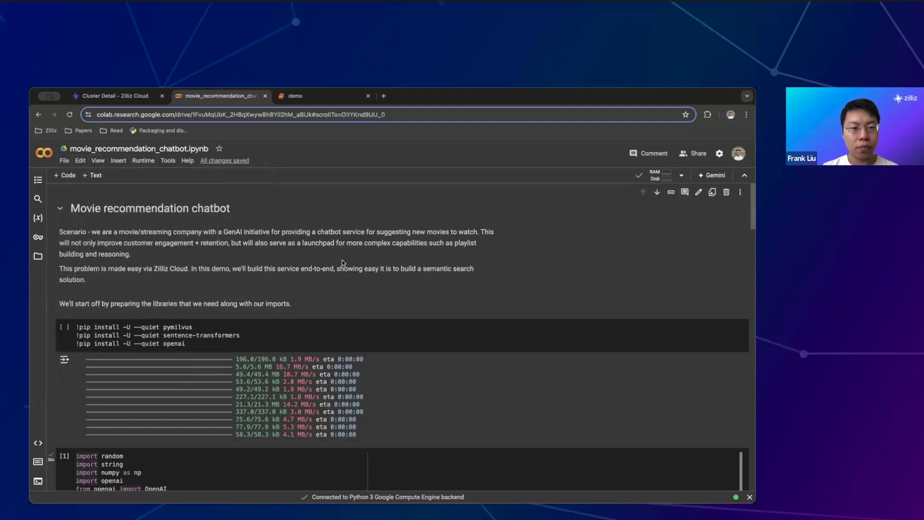
pyautogui.click(168, 162)
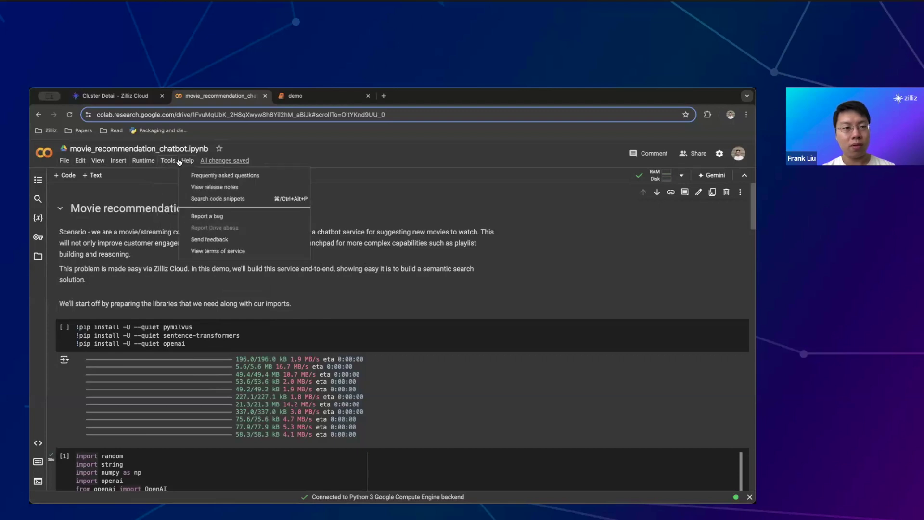
pyautogui.moveTo(154, 161)
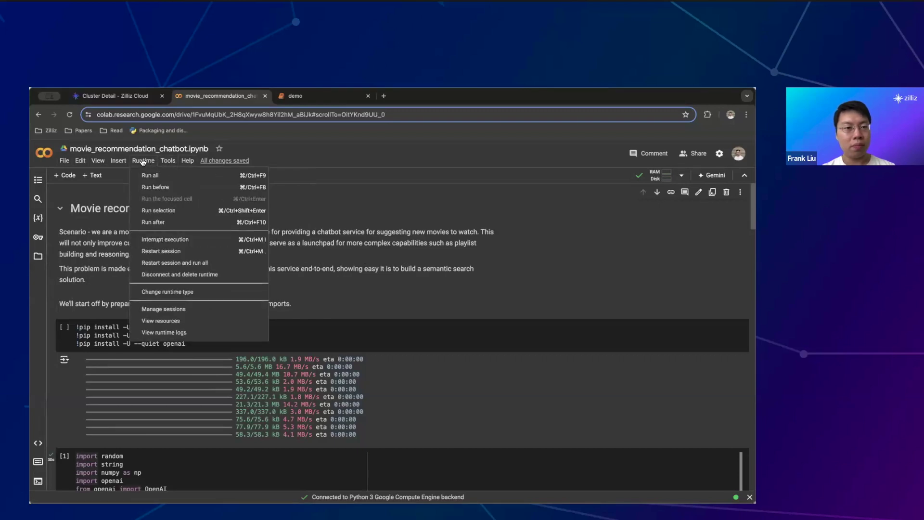
pyautogui.moveTo(124, 163)
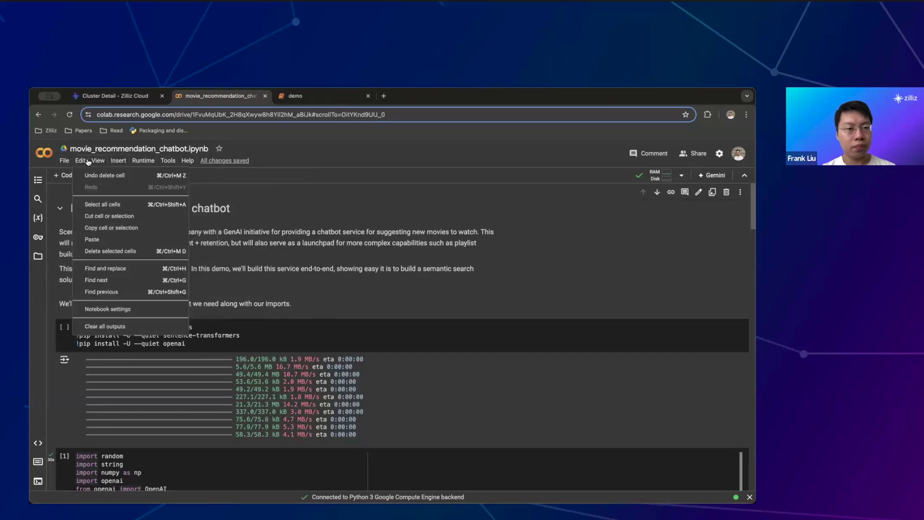
pyautogui.click(141, 326)
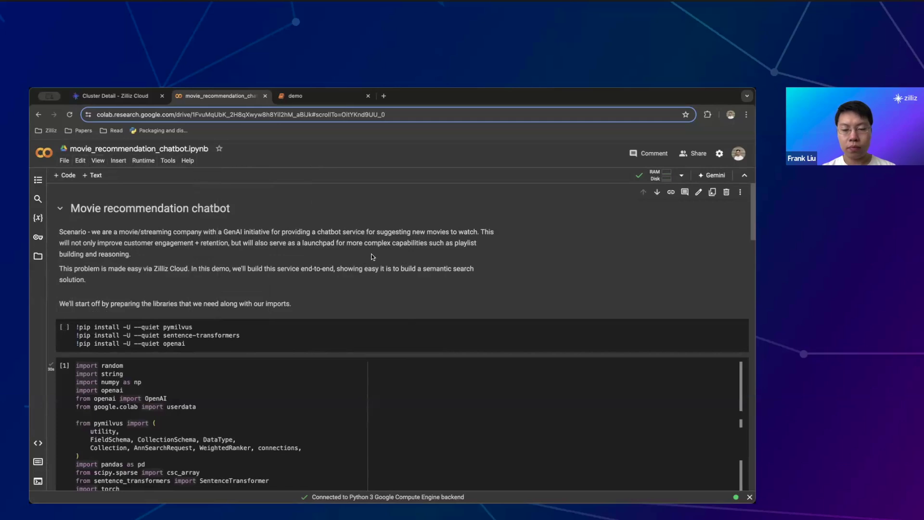
pyautogui.click(143, 160)
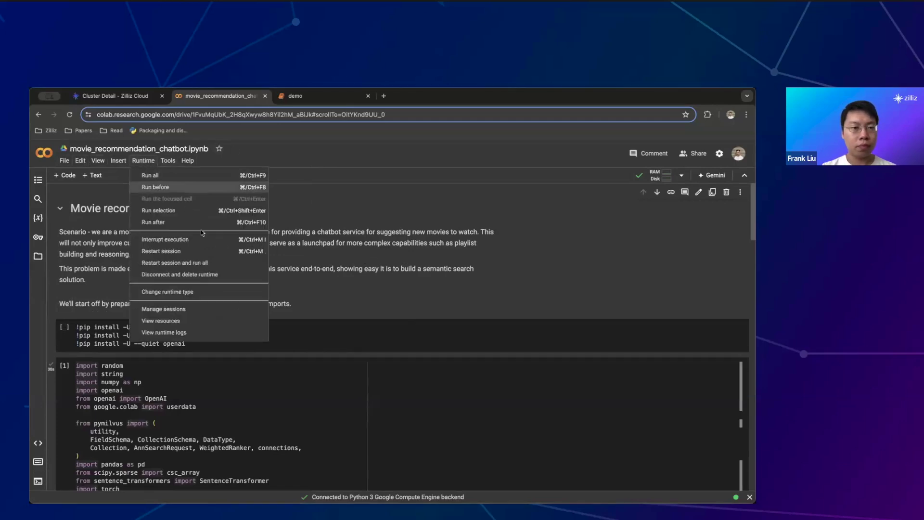
pyautogui.click(214, 252)
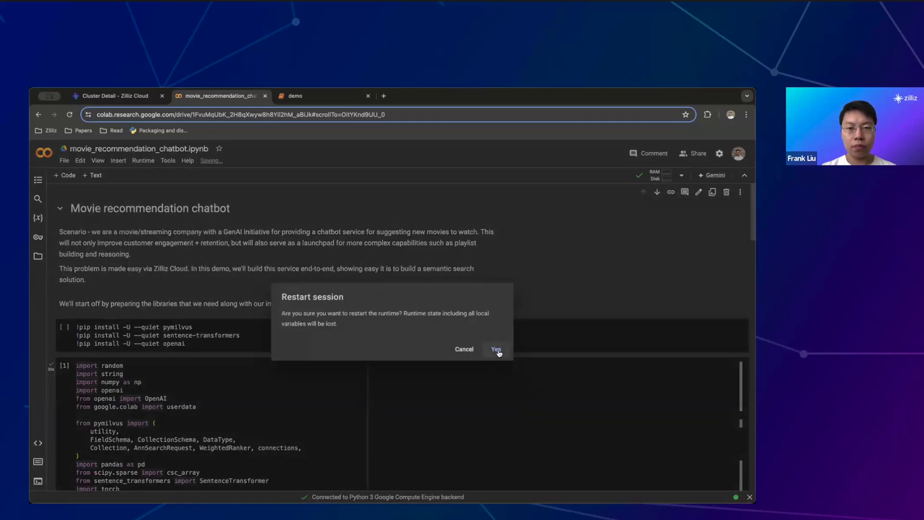
# Confirm the restart and run the pip install cell for pymilvus, sentence-transformers and openai
pyautogui.click(497, 349)
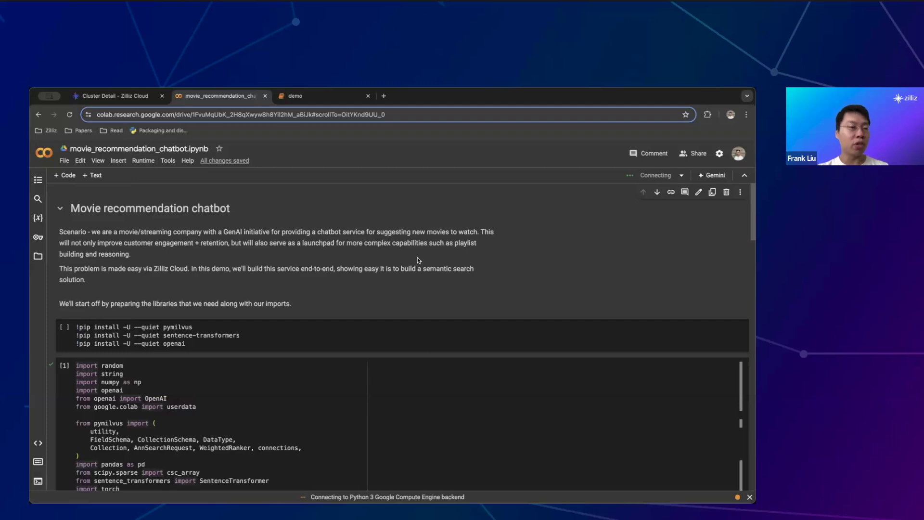
pyautogui.scroll(-1, 419, 260)
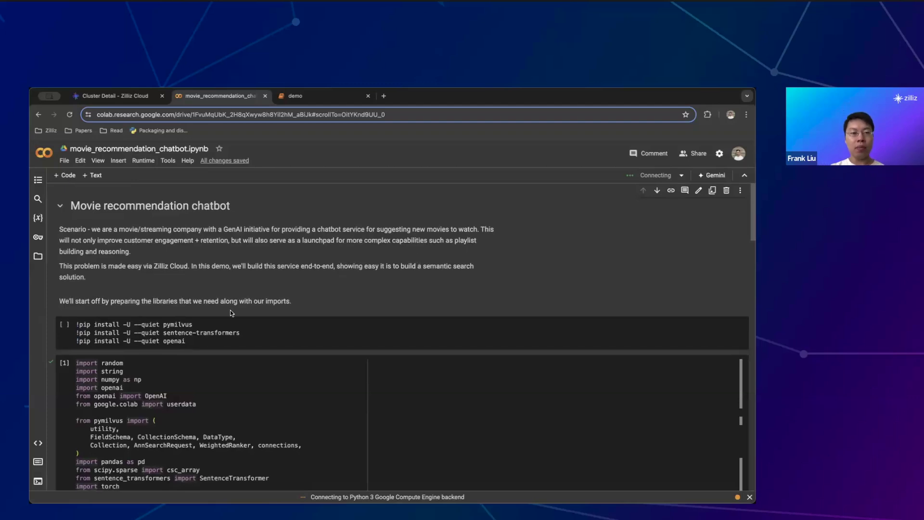
pyautogui.click(292, 335)
pyautogui.click(330, 340)
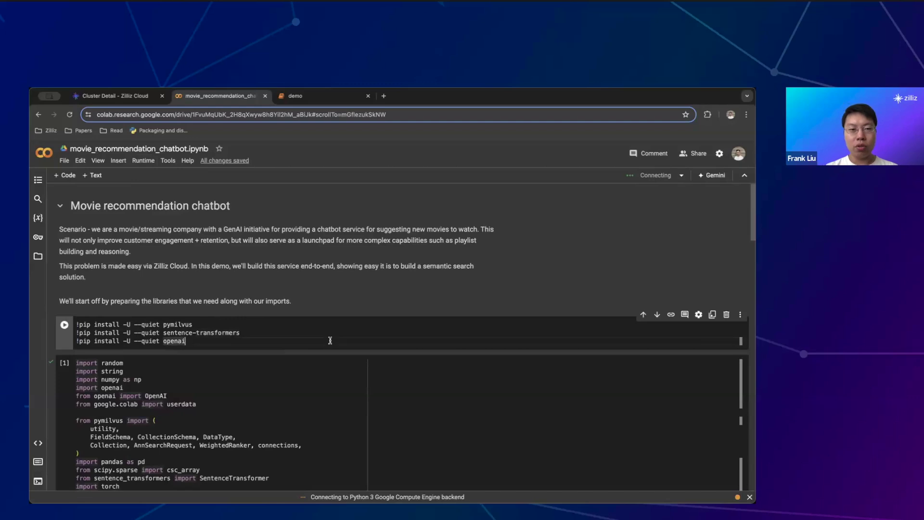
pyautogui.hotkey('shift', 'Return')
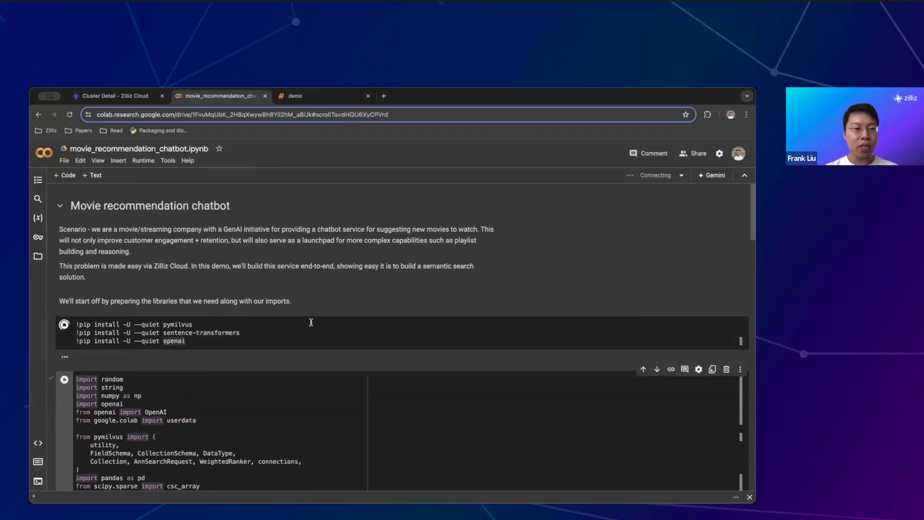
# Glance at the Zilliz Cloud cluster page and return to the Colab notebook
pyautogui.doubleClick(183, 325)
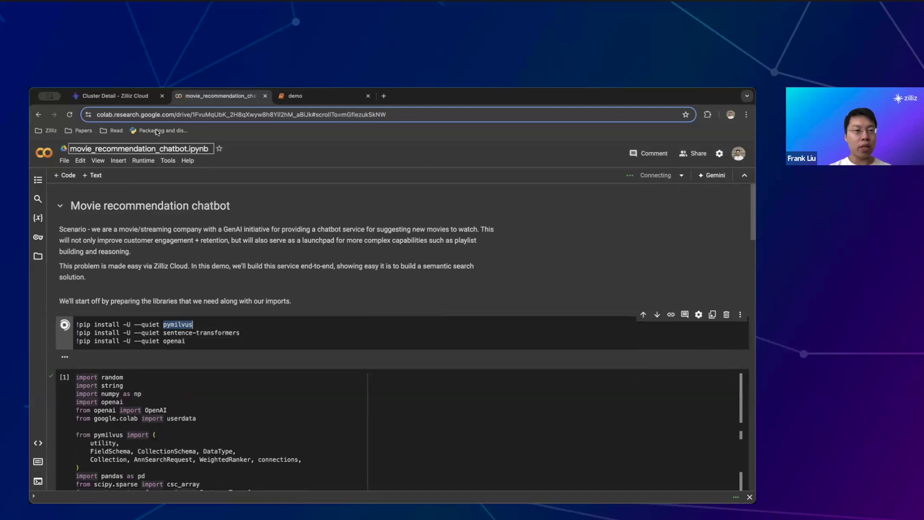
pyautogui.click(126, 101)
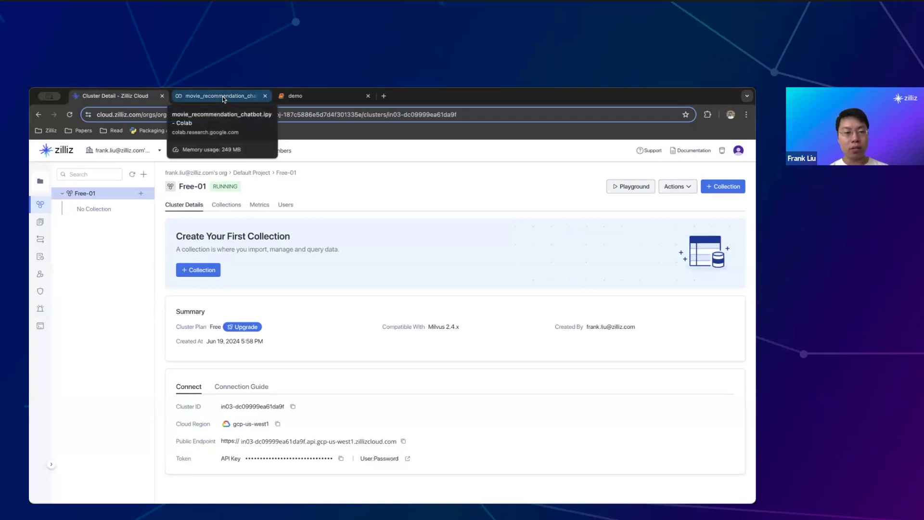
pyautogui.click(224, 96)
pyautogui.scroll(-3, 307, 323)
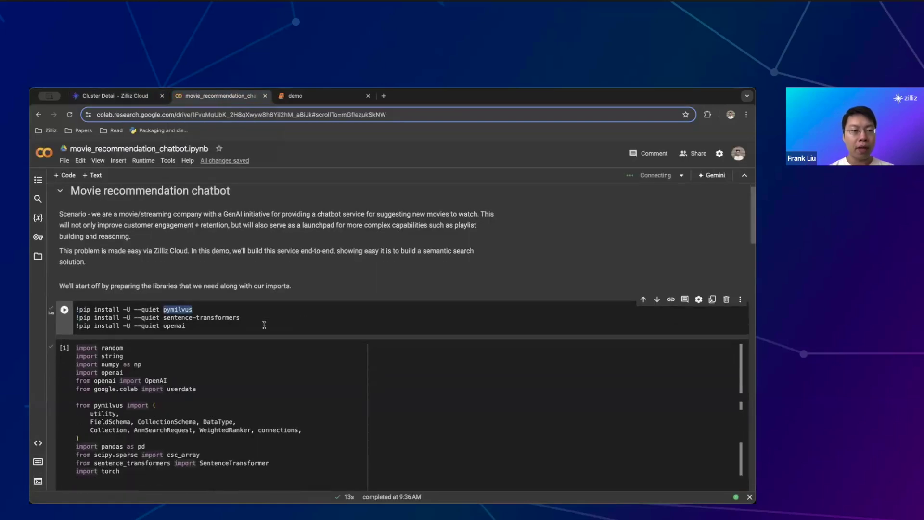
# Run the imports and configuration cell with the ZILLIZ_URI and API key settings
pyautogui.click(235, 322)
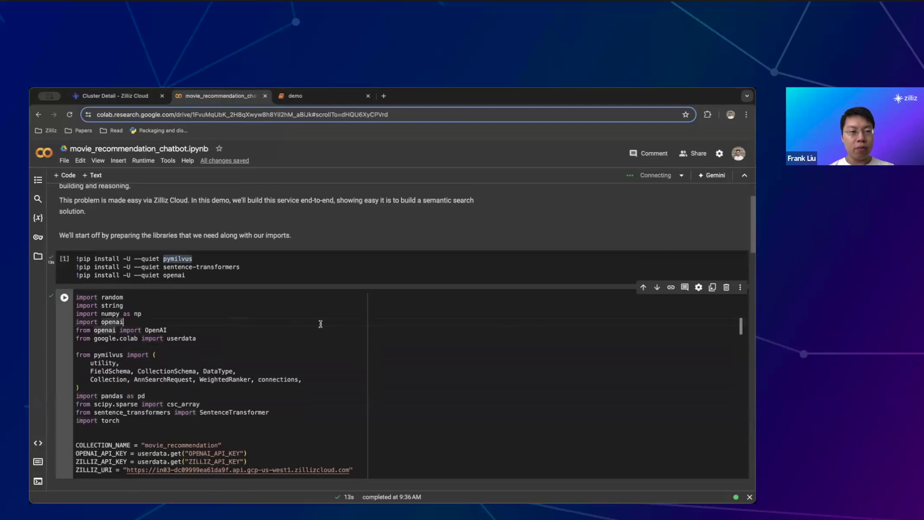
pyautogui.scroll(-1, 321, 324)
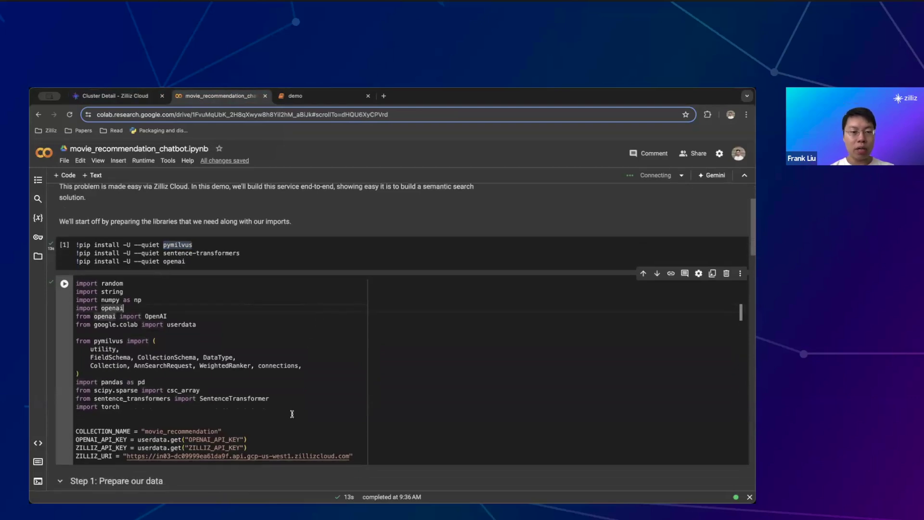
pyautogui.click(362, 456)
pyautogui.hotkey('shift', 'Return')
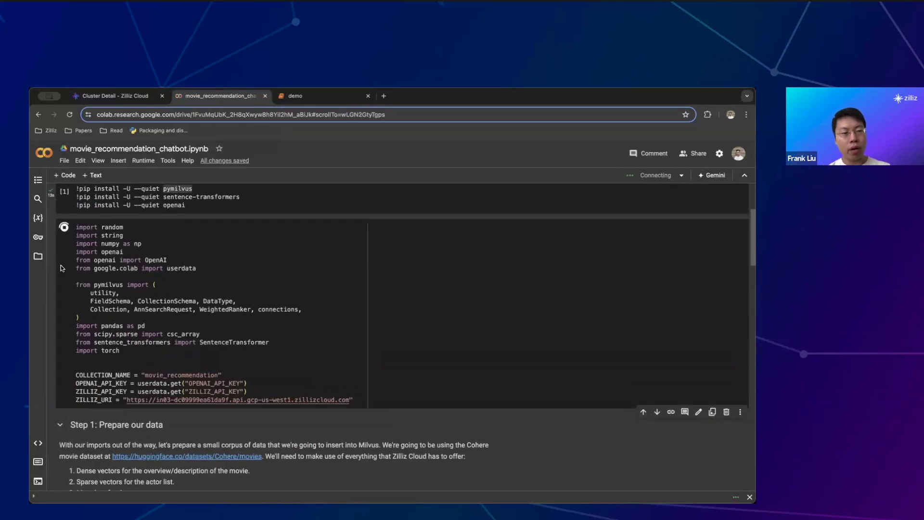
pyautogui.moveTo(248, 384); pyautogui.dragTo(59, 383)
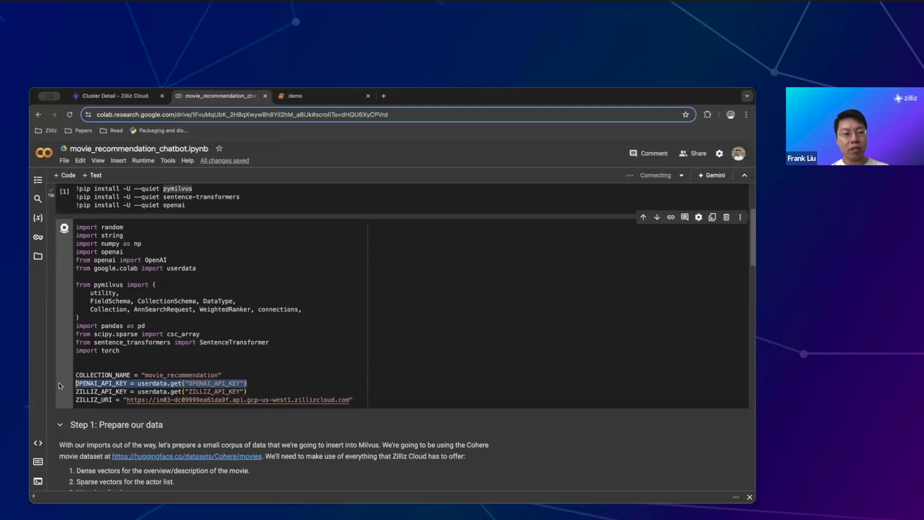
# Check the notebook's stored secrets read through userdata
pyautogui.click(38, 236)
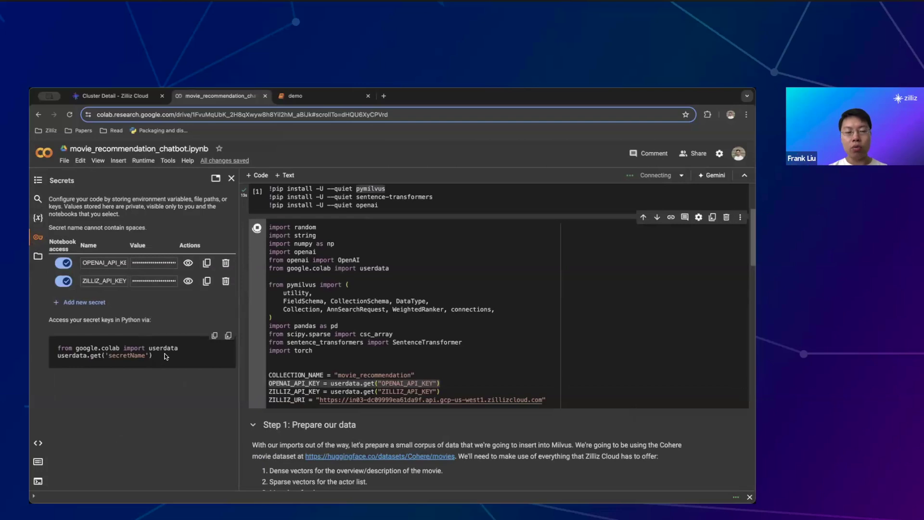
pyautogui.click(231, 178)
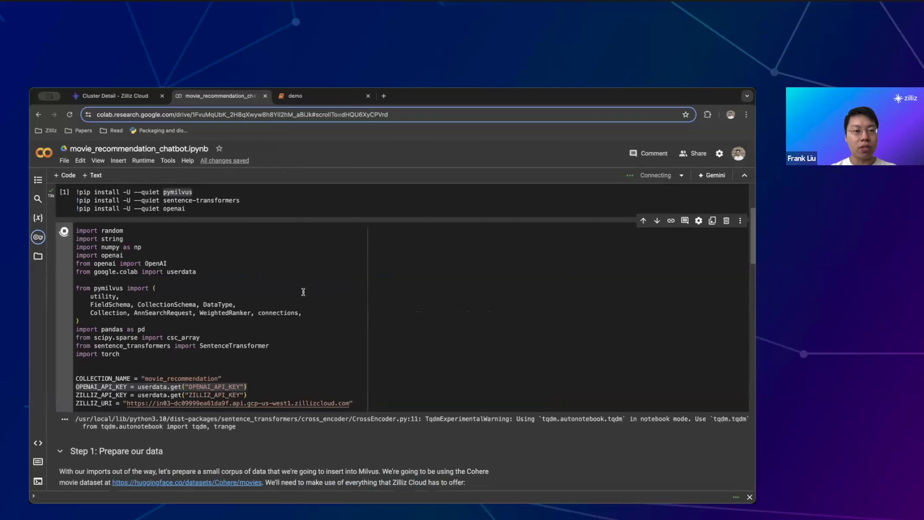
pyautogui.doubleClick(175, 272)
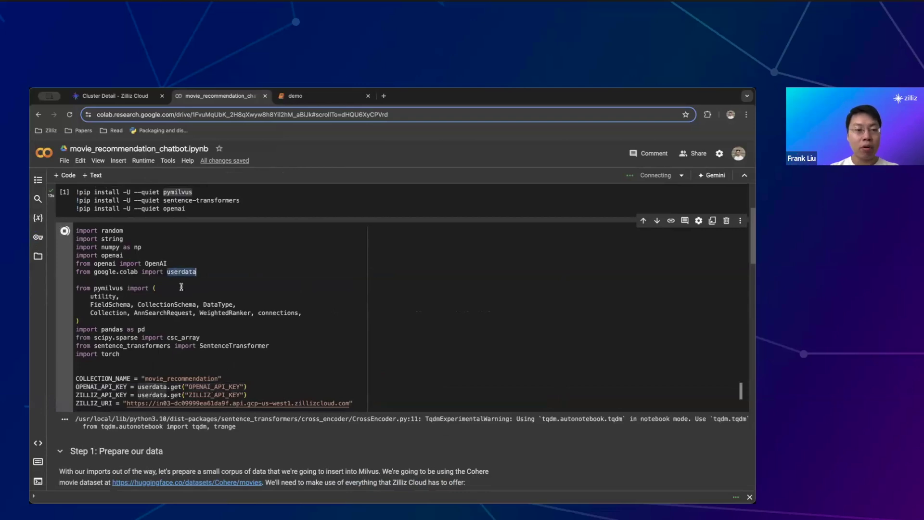
# Run the cell that loads the Cohere movies parquet data
pyautogui.scroll(-1, 220, 350)
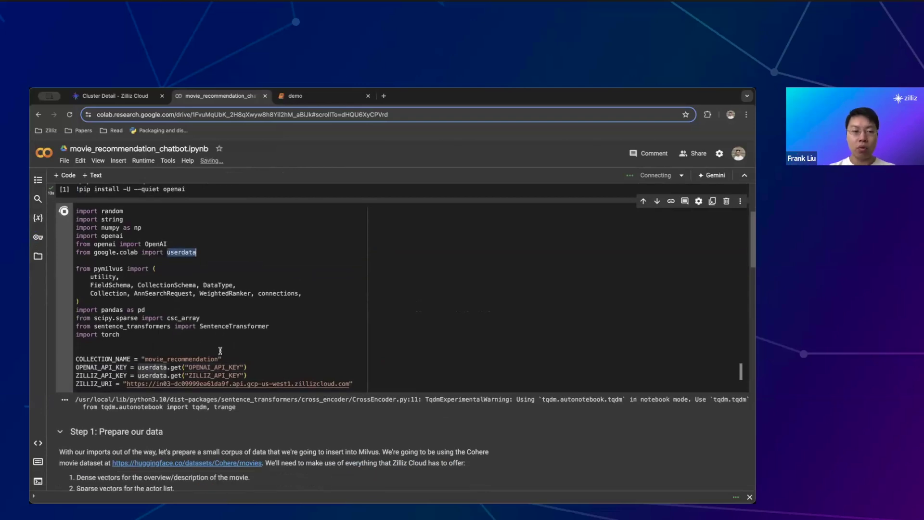
pyautogui.scroll(-1, 220, 350)
pyautogui.scroll(-5, 220, 351)
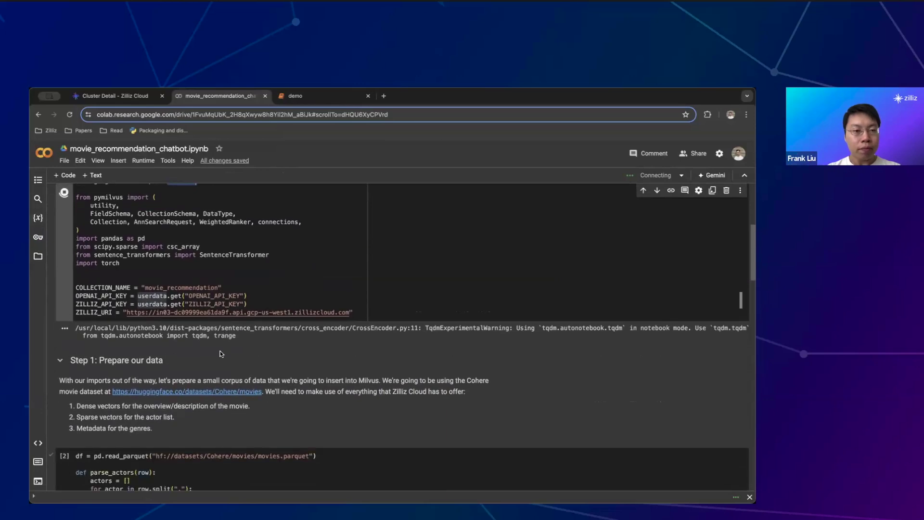
pyautogui.click(218, 403)
pyautogui.hotkey('shift', 'Return')
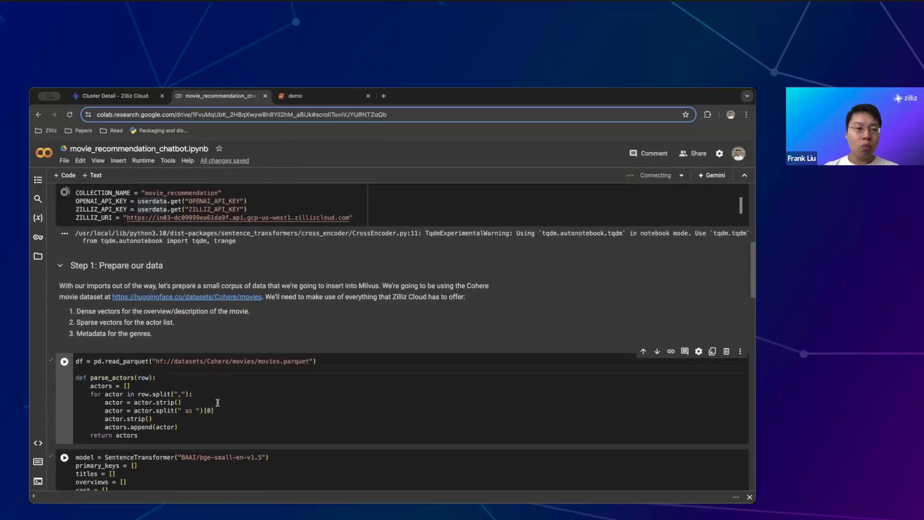
# Browse the movie rows on the Hugging Face Cohere/movies dataset page, then return to Colab
pyautogui.click(215, 297)
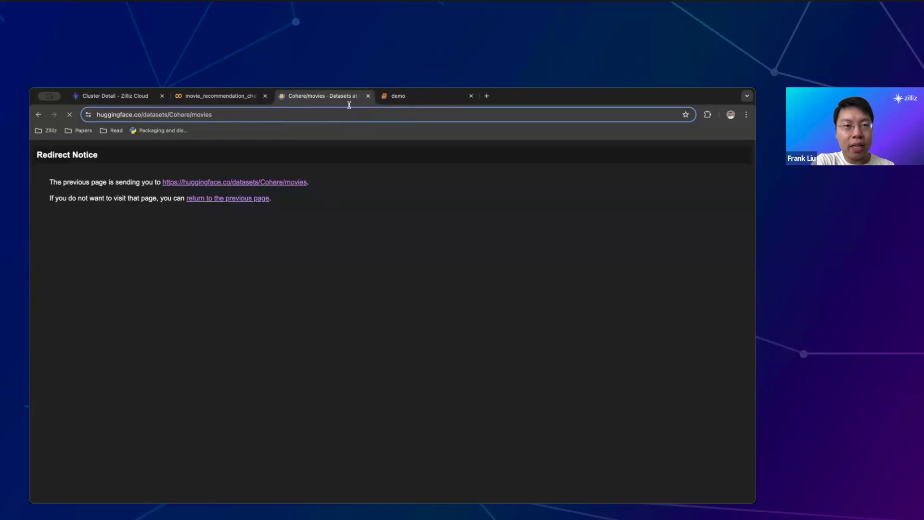
pyautogui.scroll(-1, 300, 280)
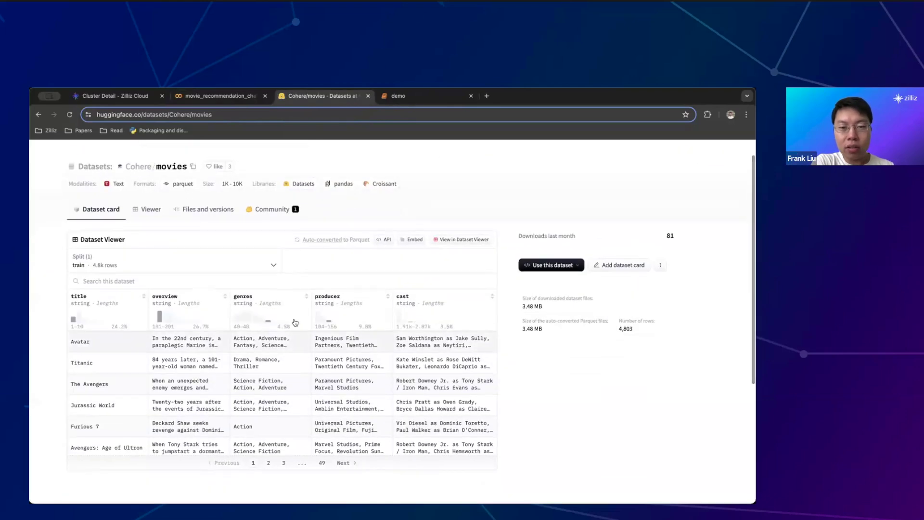
pyautogui.scroll(-2, 290, 342)
pyautogui.scroll(-2, 290, 342)
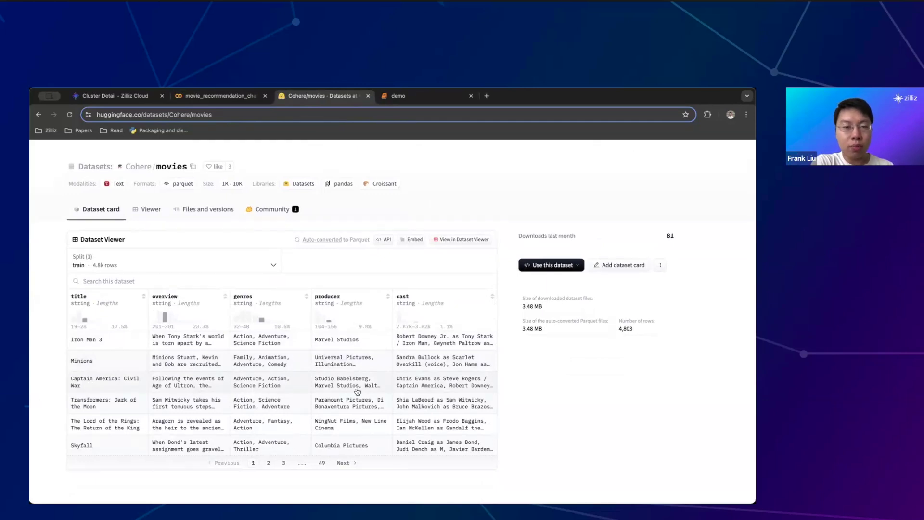
pyautogui.click(218, 96)
pyautogui.scroll(-5, 218, 265)
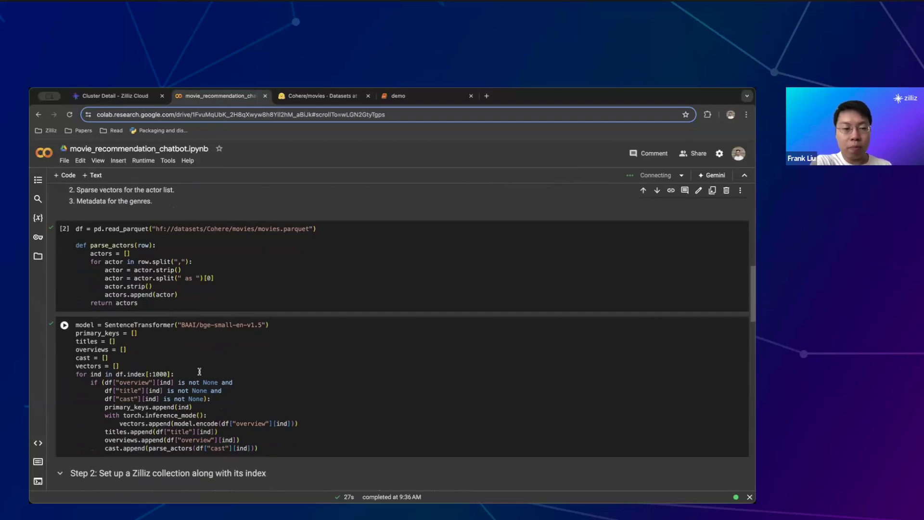
# Run the df = pd.read_parquet cell that also defines parse_actors
pyautogui.scroll(-2, 200, 371)
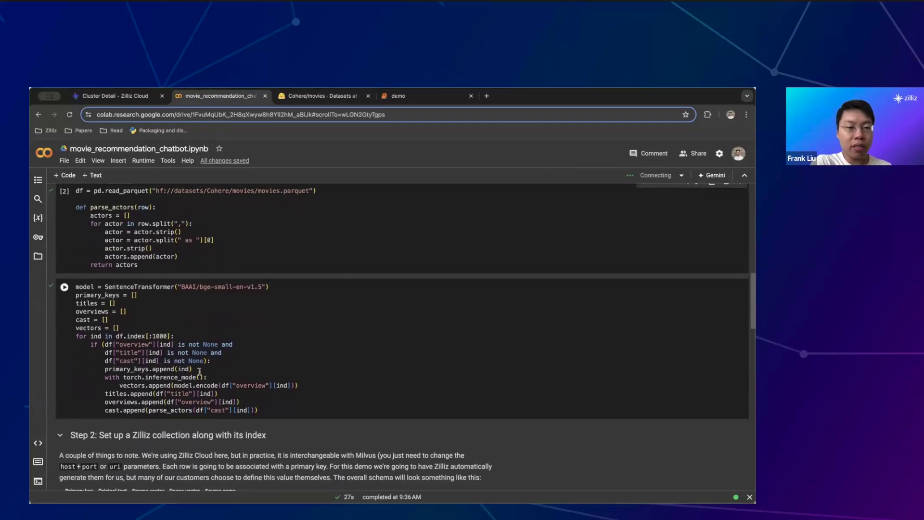
pyautogui.scroll(-1, 199, 371)
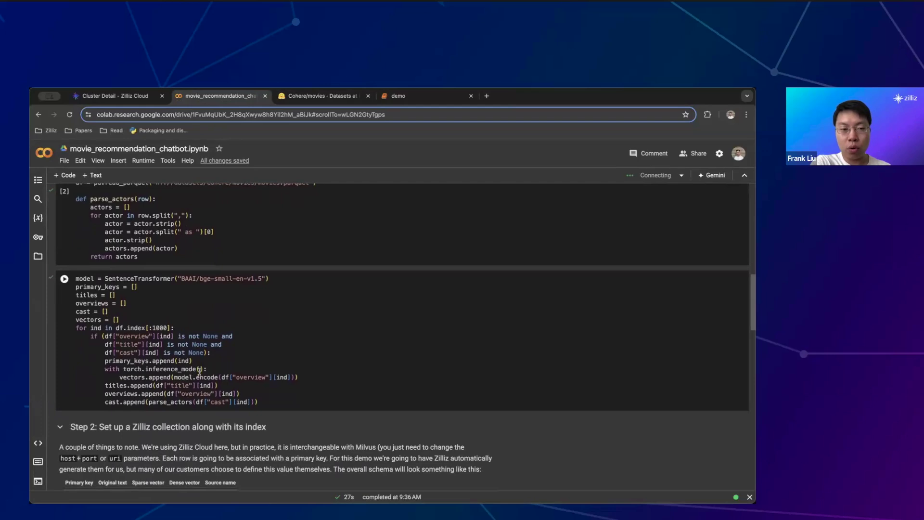
pyautogui.scroll(5, 200, 371)
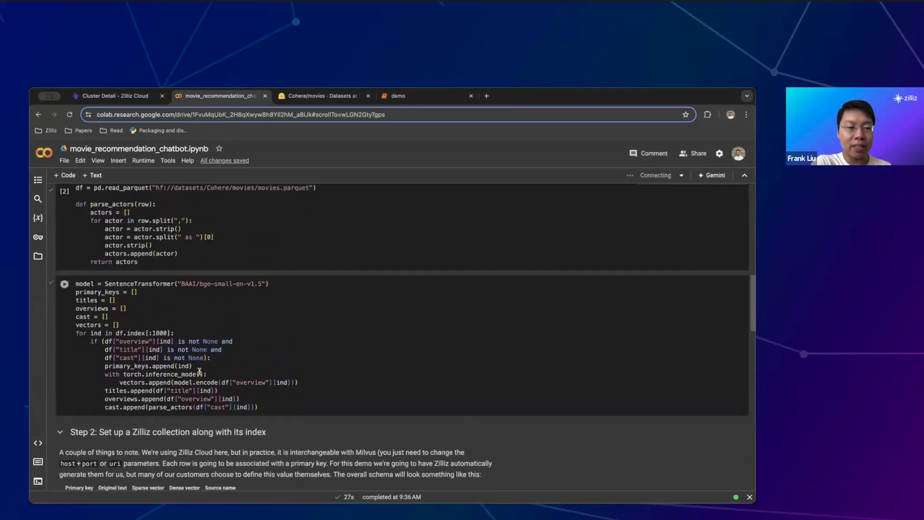
pyautogui.scroll(1, 201, 373)
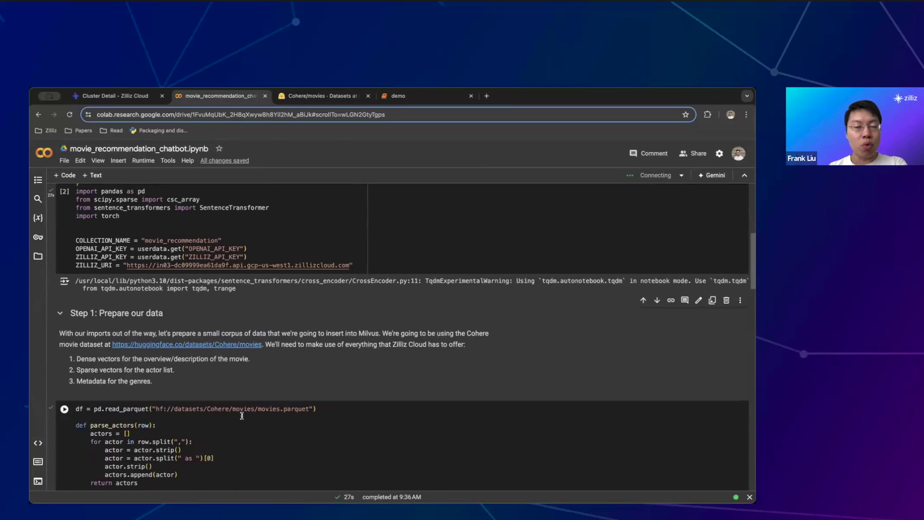
pyautogui.scroll(-15, 242, 415)
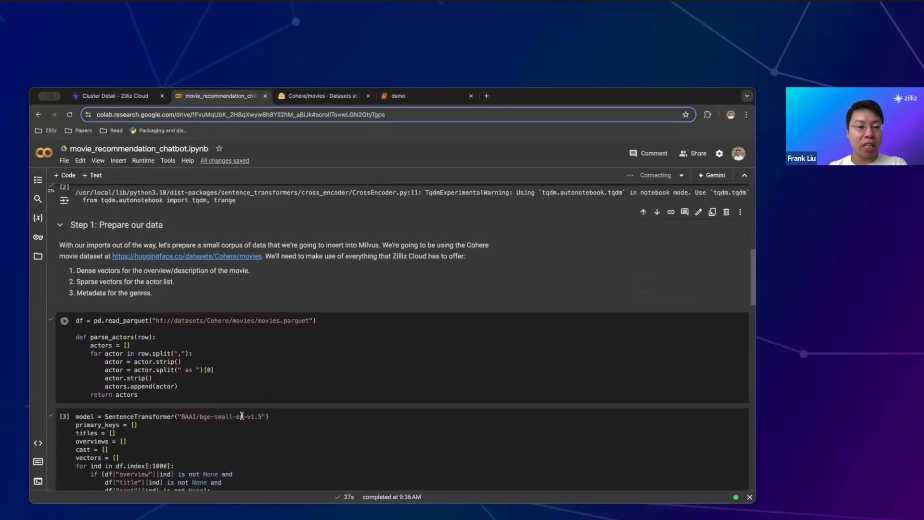
pyautogui.scroll(-3, 243, 418)
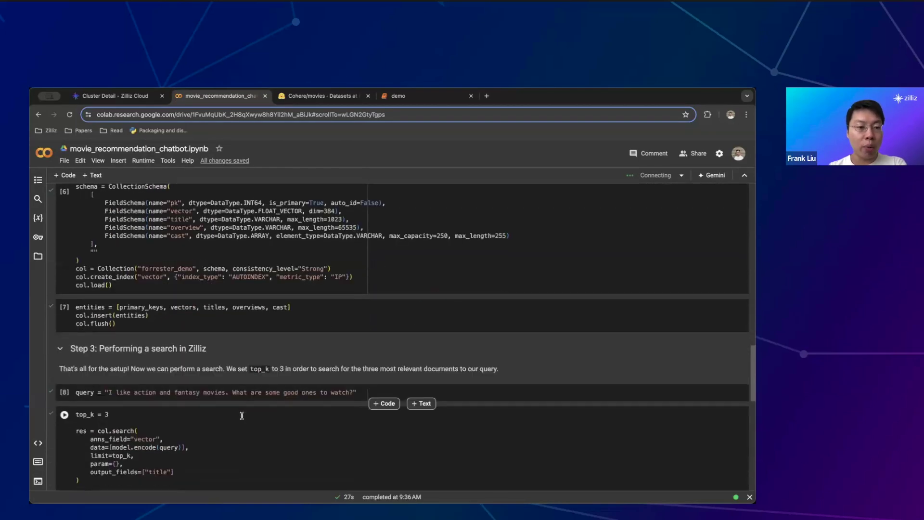
pyautogui.scroll(10, 246, 402)
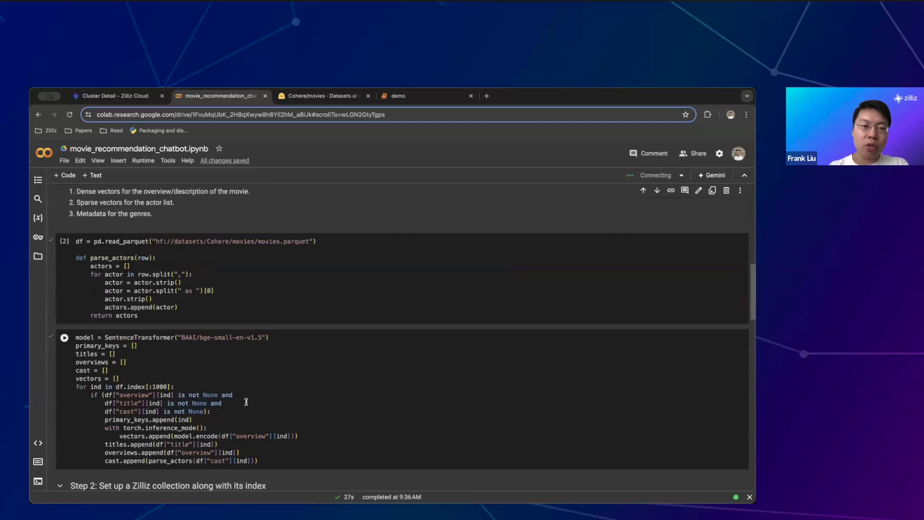
pyautogui.scroll(4, 243, 288)
pyautogui.scroll(-2, 243, 288)
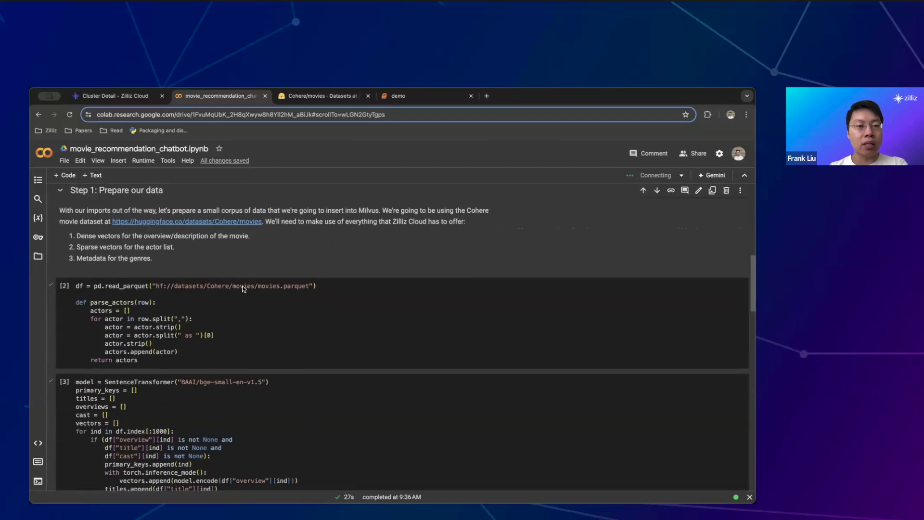
pyautogui.scroll(-1, 243, 288)
pyautogui.click(242, 312)
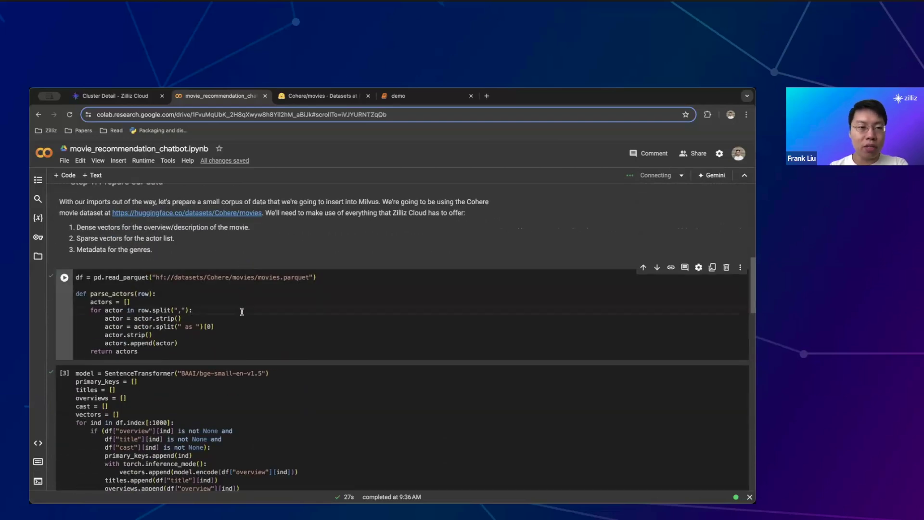
pyautogui.hotkey('shift', 'Return')
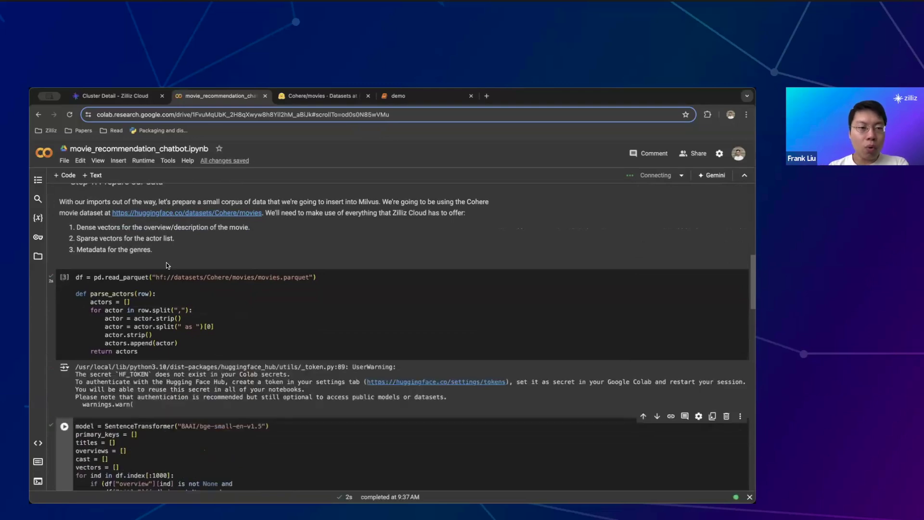
# Highlight the Hugging Face parquet path in the read_parquet line
pyautogui.moveTo(123, 277); pyautogui.dragTo(68, 277)
pyautogui.click(355, 277)
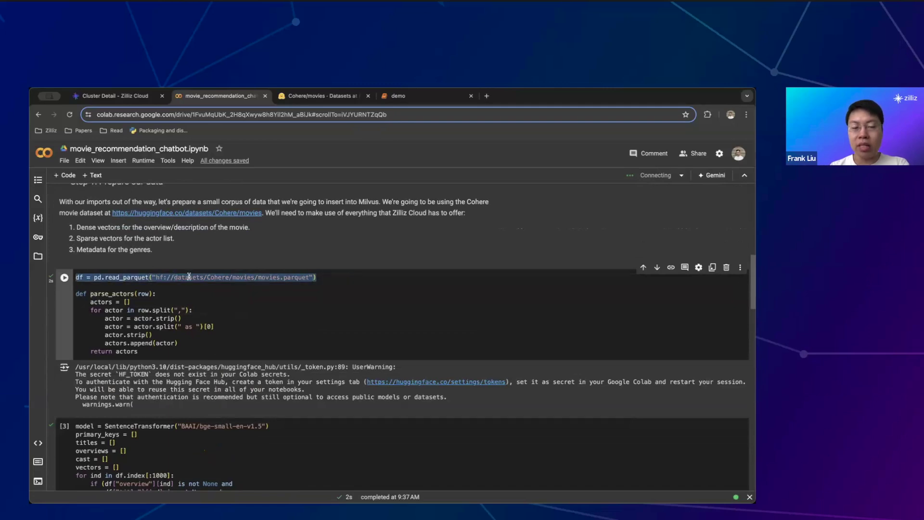
pyautogui.click(188, 302)
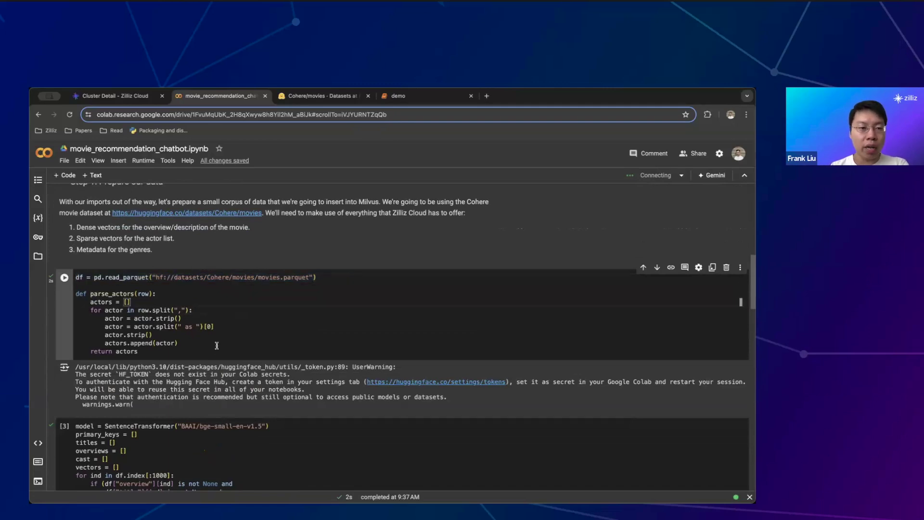
pyautogui.scroll(-1, 217, 345)
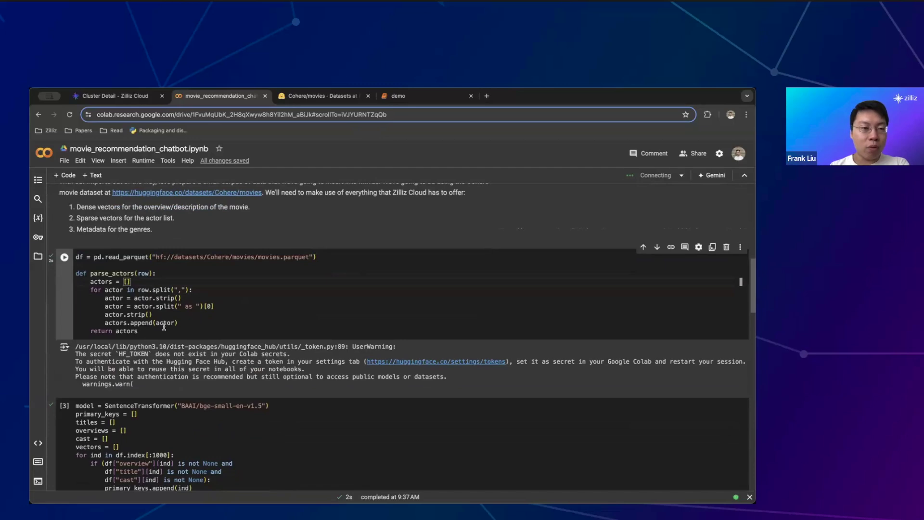
pyautogui.scroll(-2, 217, 346)
pyautogui.click(285, 430)
# Run the embedding cell and point out the BAAI/bge-small-en-v1.5 model name
pyautogui.hotkey('shift', 'Return')
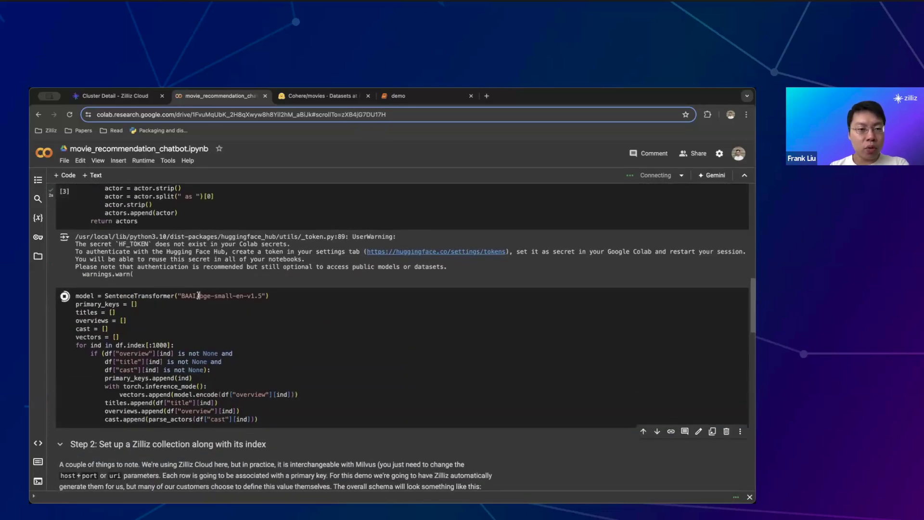
pyautogui.moveTo(199, 295); pyautogui.dragTo(262, 296)
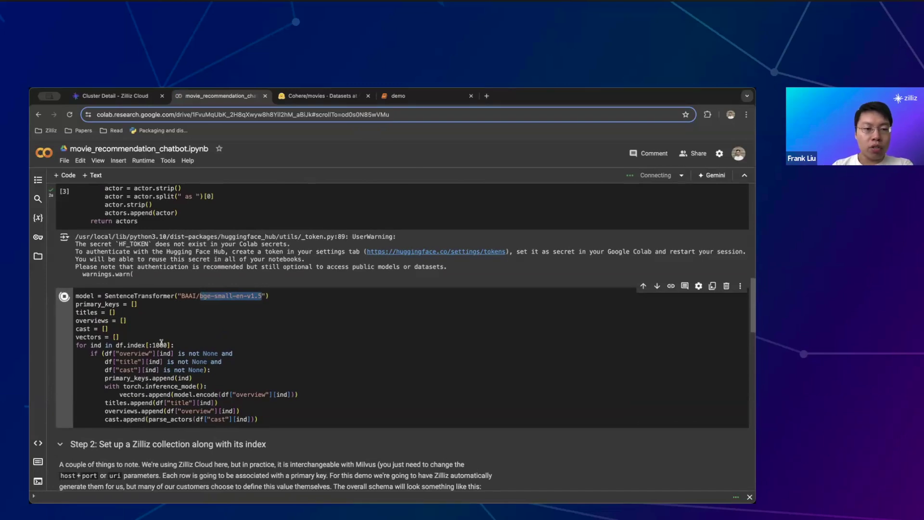
pyautogui.scroll(-1, 158, 348)
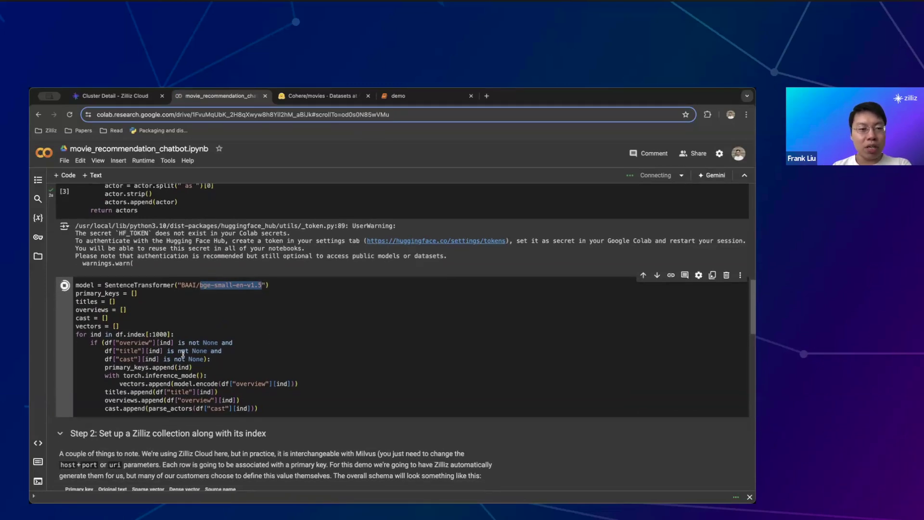
pyautogui.scroll(3, 169, 298)
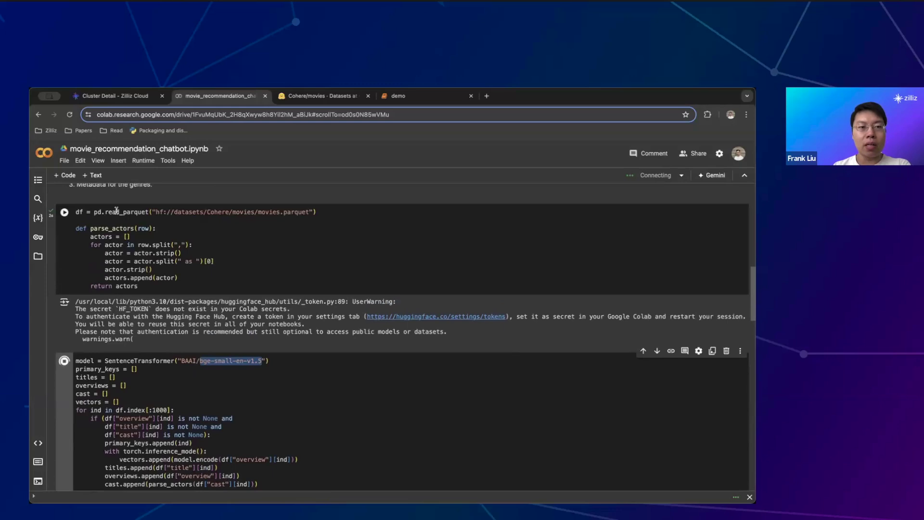
# Review the parse_actors function and the 1000-movie limit, then scroll to Step 2
pyautogui.moveTo(140, 286); pyautogui.dragTo(76, 228)
pyautogui.click(229, 268)
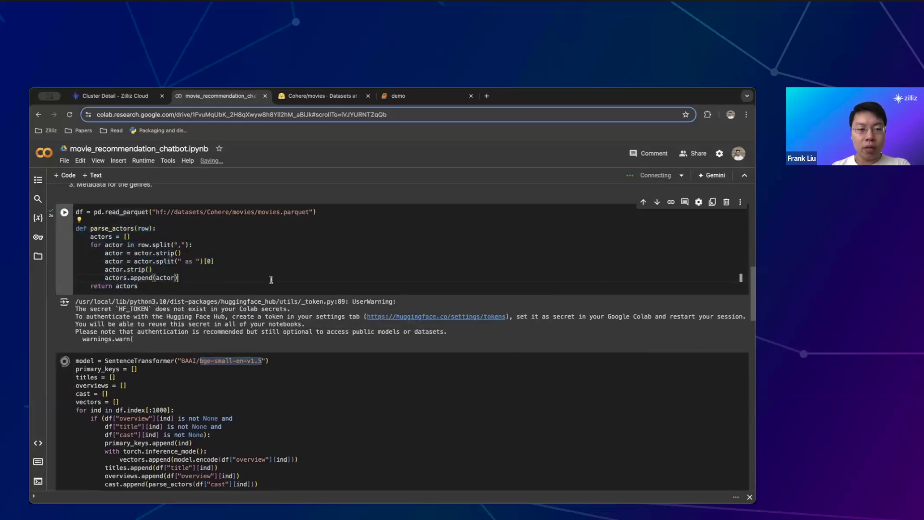
pyautogui.scroll(-2, 271, 280)
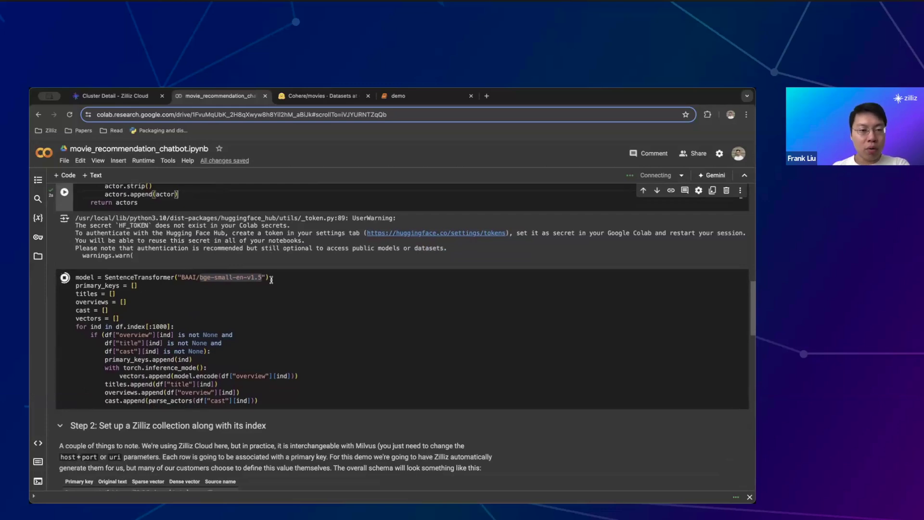
pyautogui.doubleClick(161, 327)
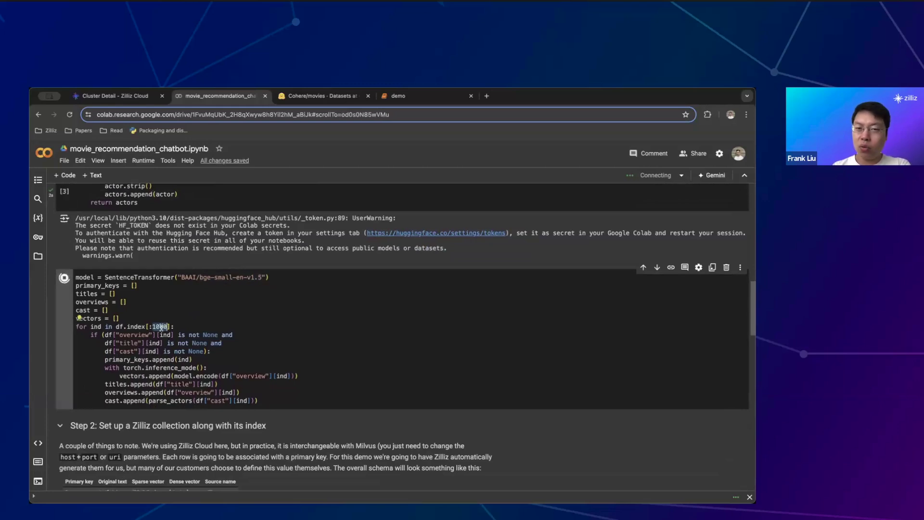
pyautogui.scroll(-1, 284, 341)
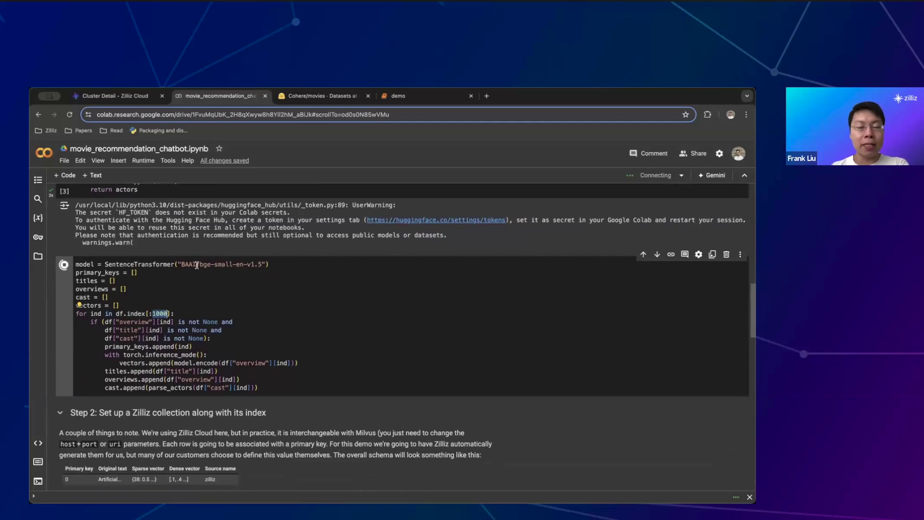
pyautogui.scroll(-5, 197, 264)
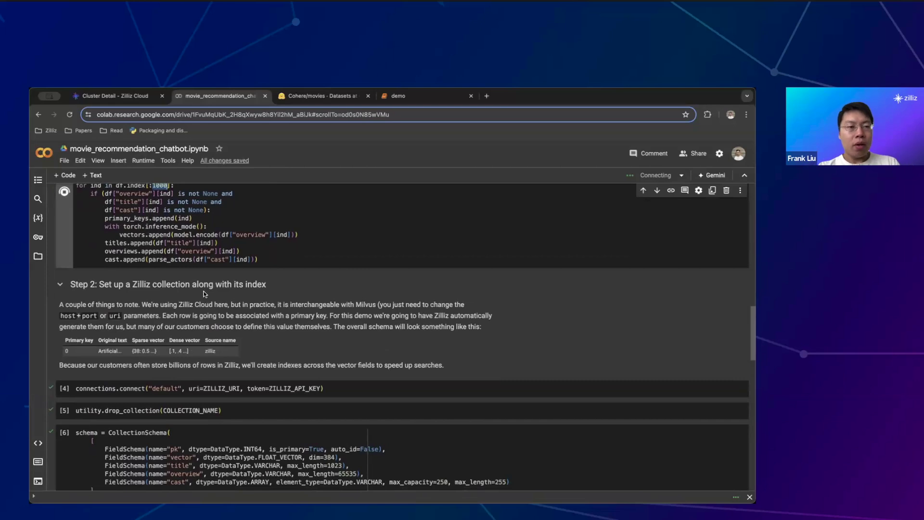
pyautogui.scroll(3, 204, 294)
pyautogui.scroll(-4, 204, 291)
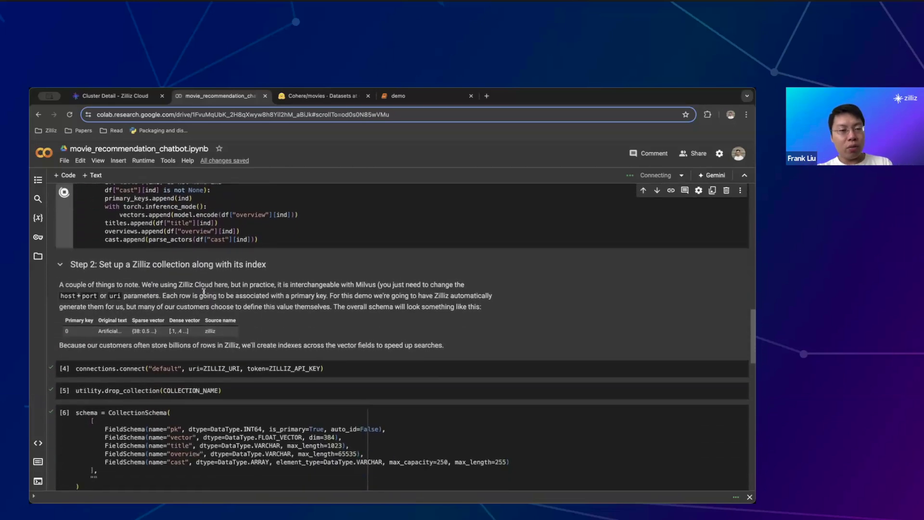
pyautogui.scroll(-3, 204, 291)
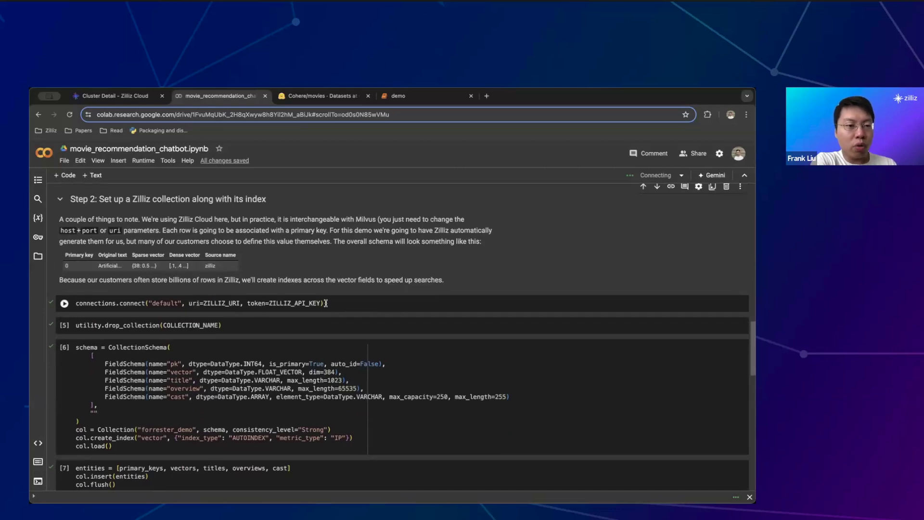
pyautogui.click(127, 94)
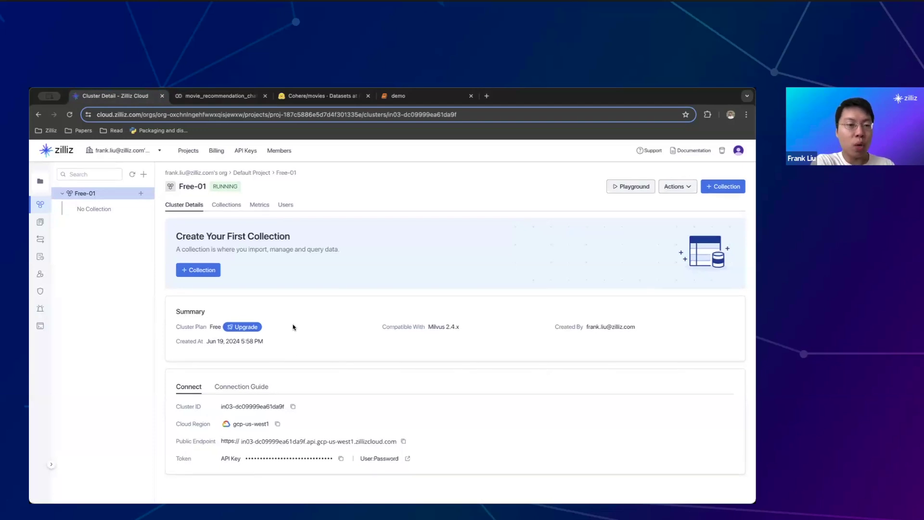
pyautogui.click(236, 98)
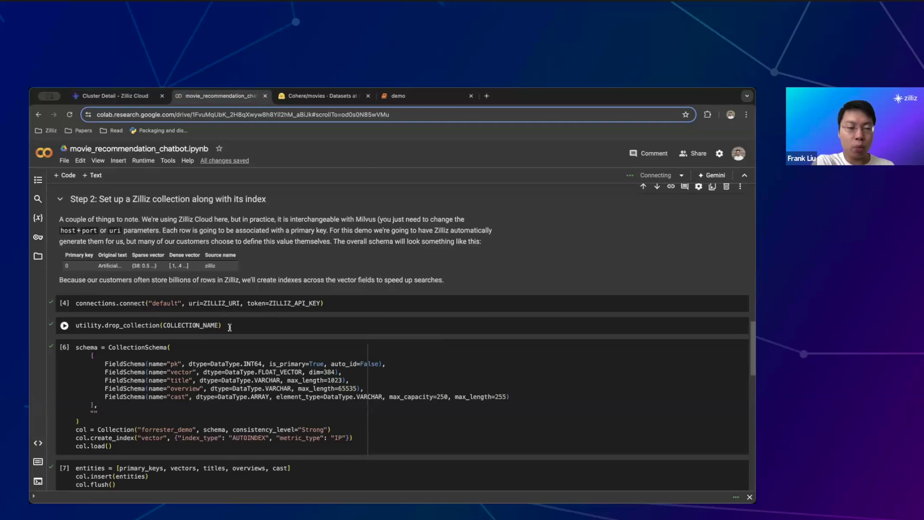
pyautogui.scroll(2, 230, 328)
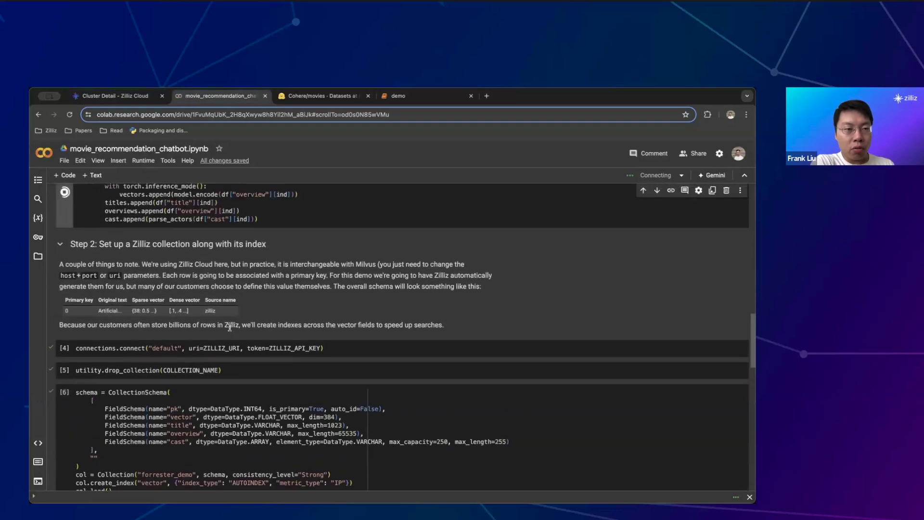
pyautogui.scroll(-1, 230, 327)
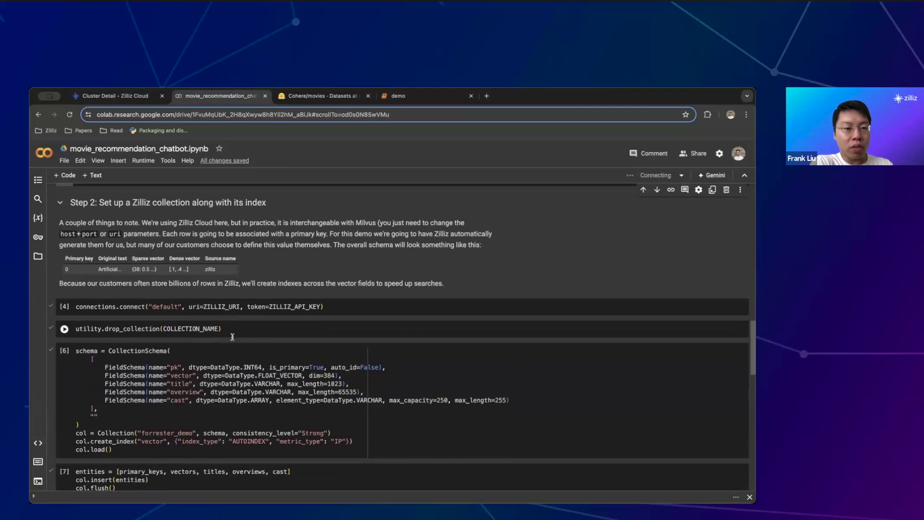
pyautogui.doubleClick(178, 376)
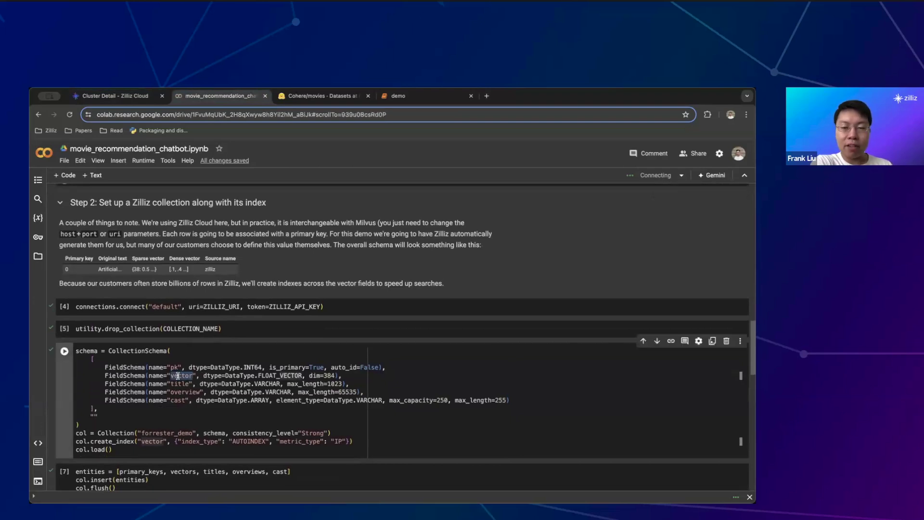
pyautogui.scroll(5, 178, 375)
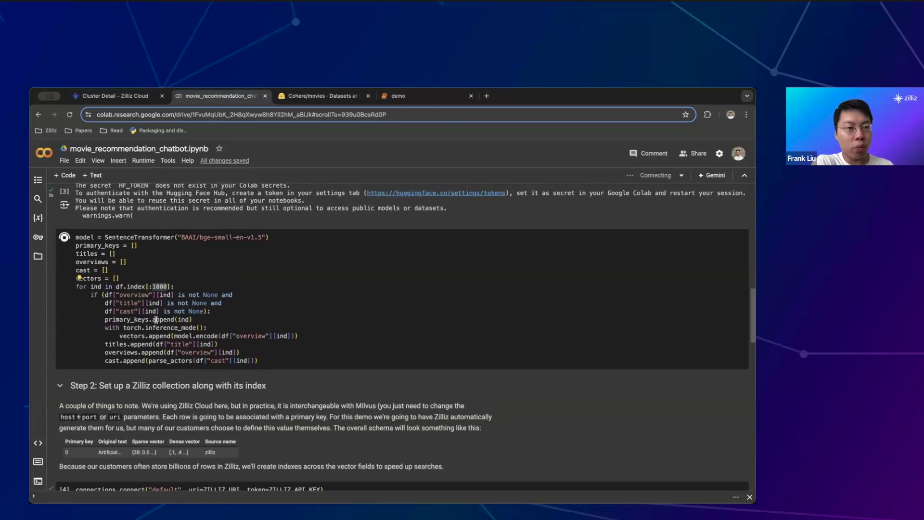
pyautogui.moveTo(308, 333); pyautogui.dragTo(221, 336)
pyautogui.scroll(-2, 223, 337)
pyautogui.scroll(-3, 223, 338)
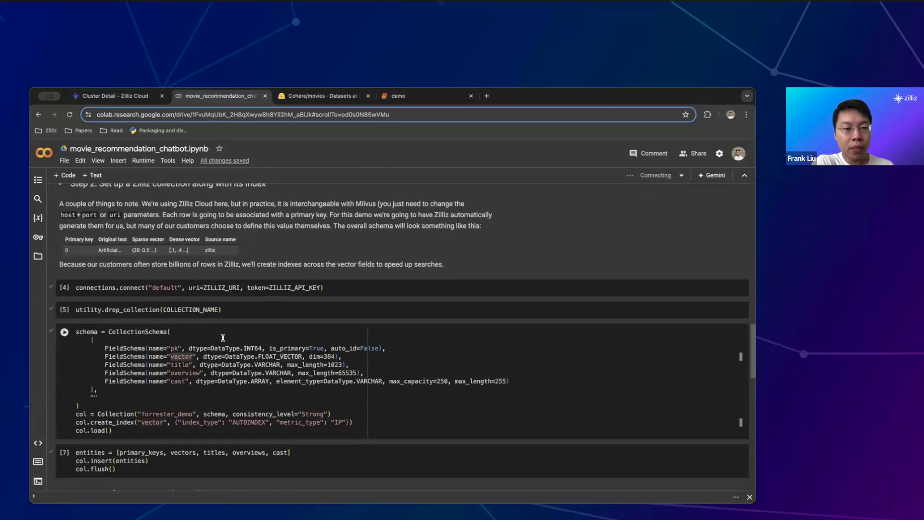
pyautogui.click(182, 357)
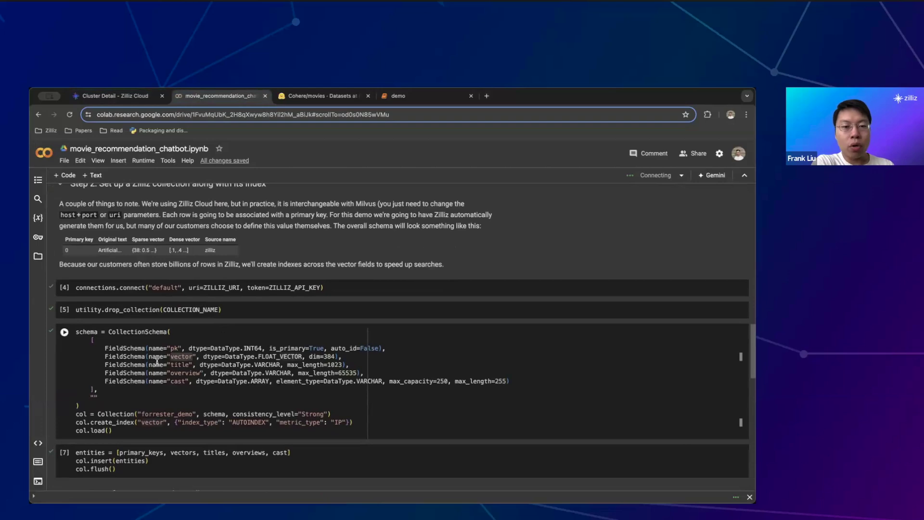
pyautogui.moveTo(118, 364); pyautogui.dragTo(345, 381)
pyautogui.click(345, 380)
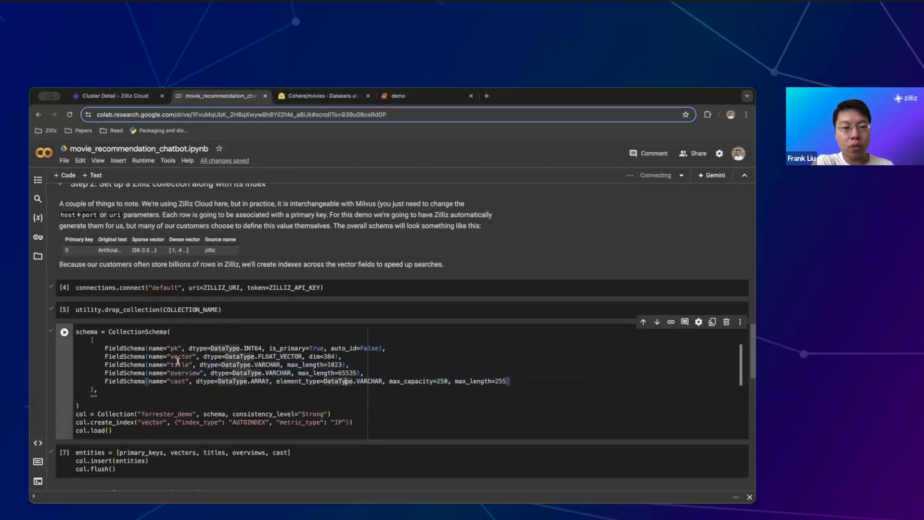
pyautogui.doubleClick(181, 365)
pyautogui.doubleClick(182, 373)
pyautogui.doubleClick(178, 382)
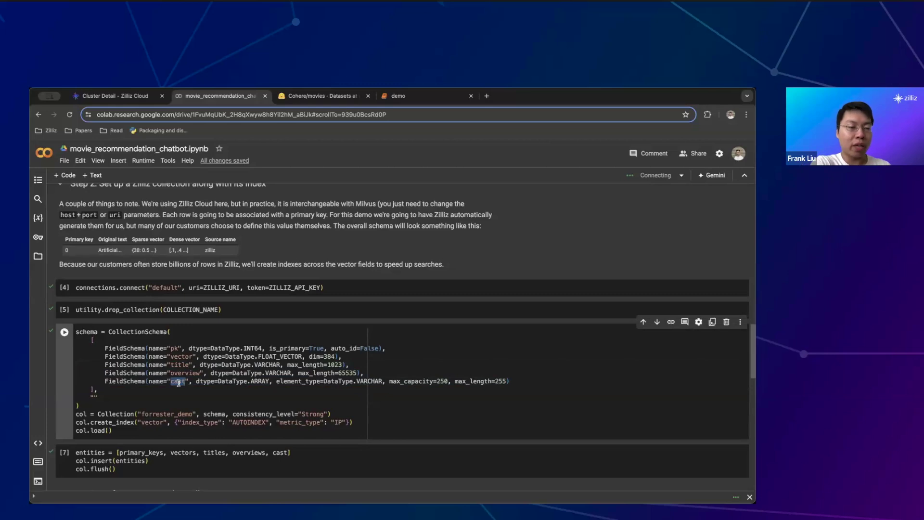
pyautogui.scroll(5, 179, 383)
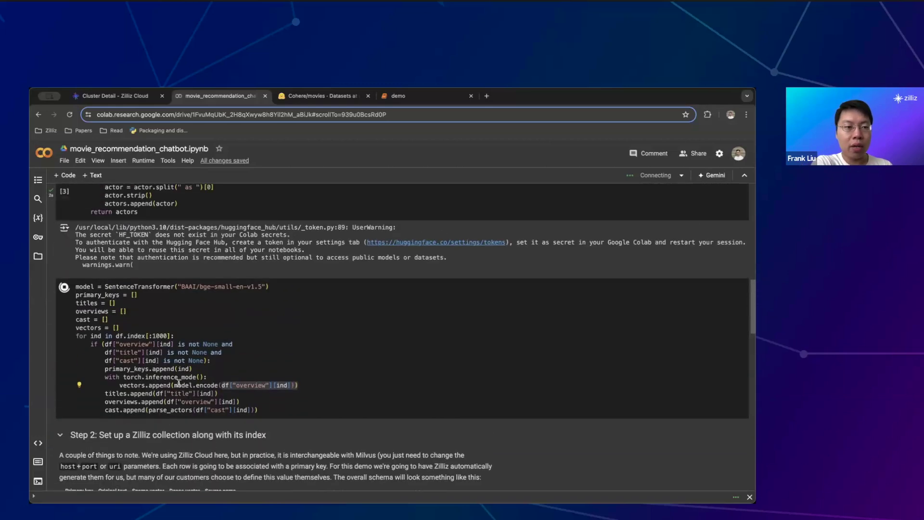
pyautogui.scroll(-5, 179, 383)
pyautogui.scroll(-4, 179, 385)
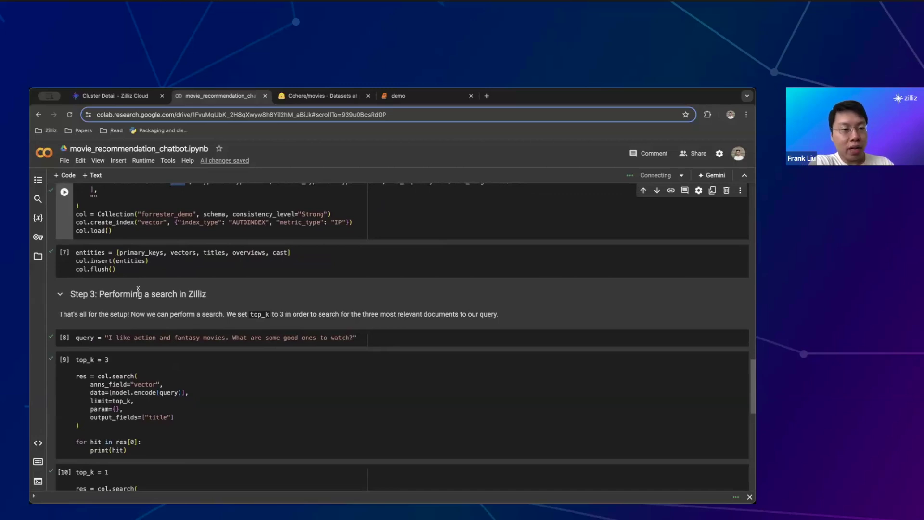
pyautogui.scroll(-1, 138, 289)
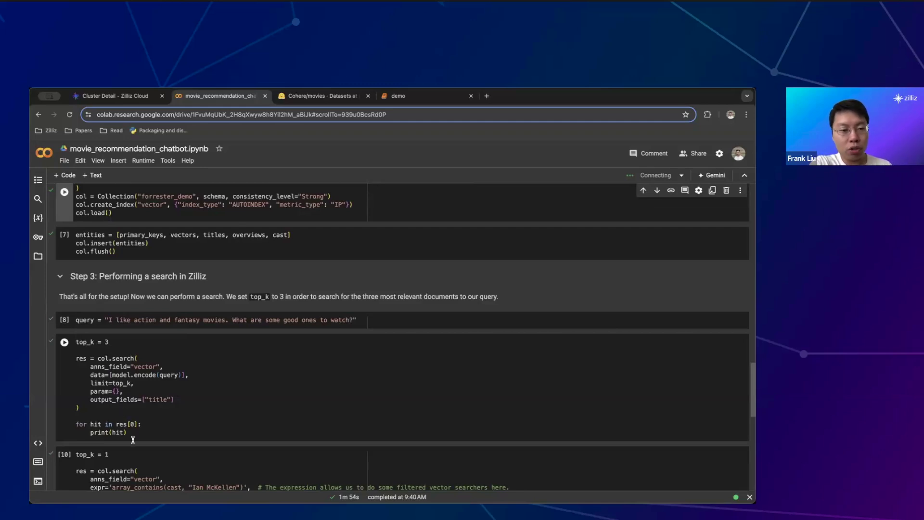
pyautogui.scroll(2, 131, 435)
pyautogui.scroll(10, 131, 435)
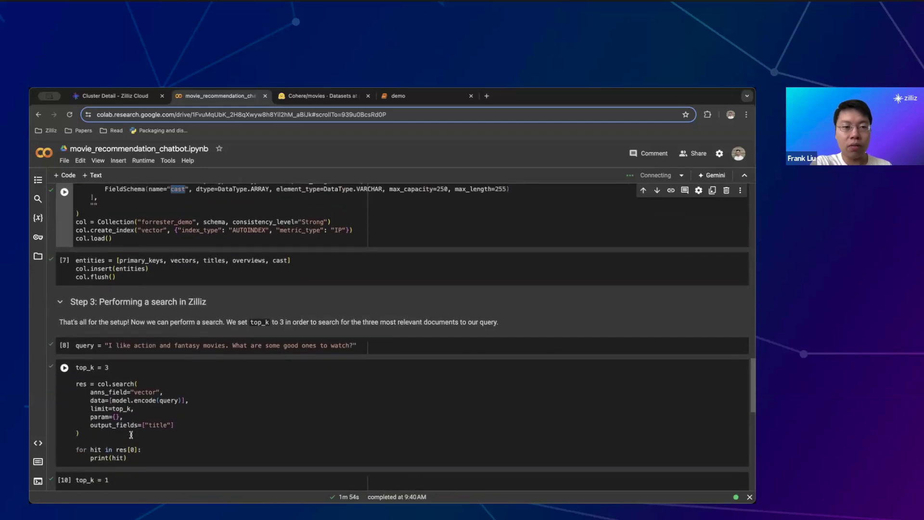
pyautogui.scroll(2, 131, 435)
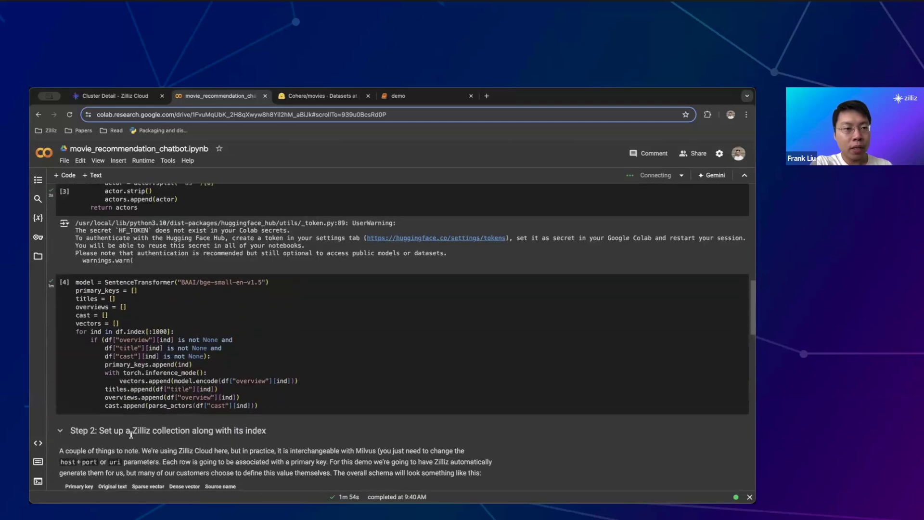
pyautogui.scroll(-9, 157, 323)
pyautogui.scroll(-2, 157, 324)
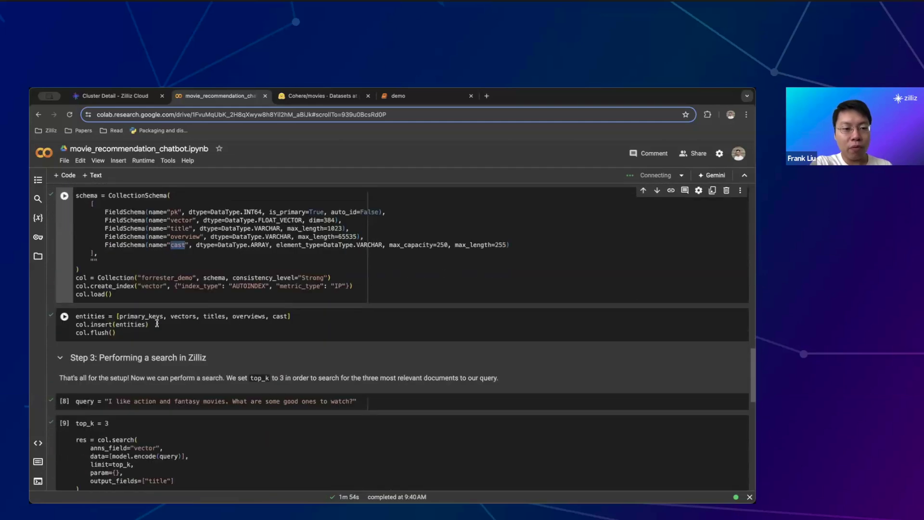
pyautogui.scroll(15, 156, 324)
pyautogui.scroll(-5, 157, 323)
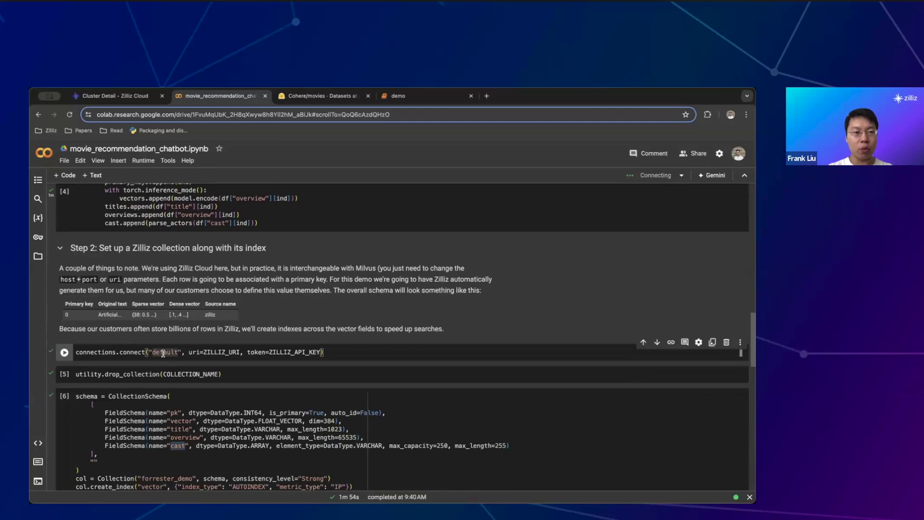
pyautogui.scroll(5, 163, 353)
pyautogui.scroll(-4, 162, 353)
# Connect to Zilliz, drop the old collection, and create the collection with its vector index
pyautogui.hotkey('shift', 'Return')
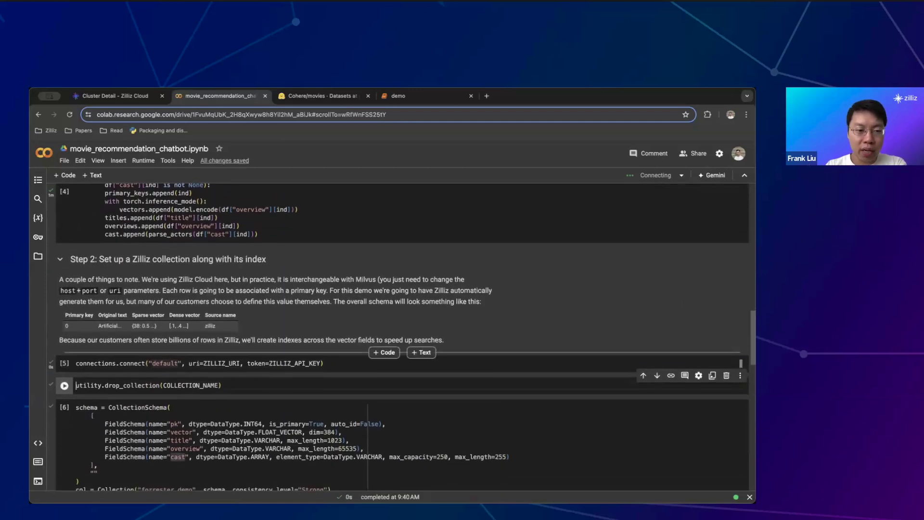
pyautogui.hotkey('shift', 'Return')
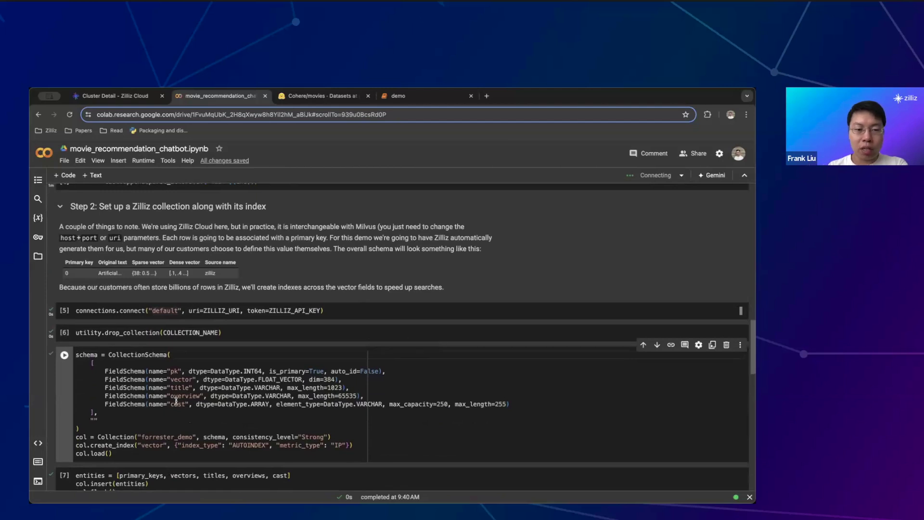
pyautogui.moveTo(176, 401)
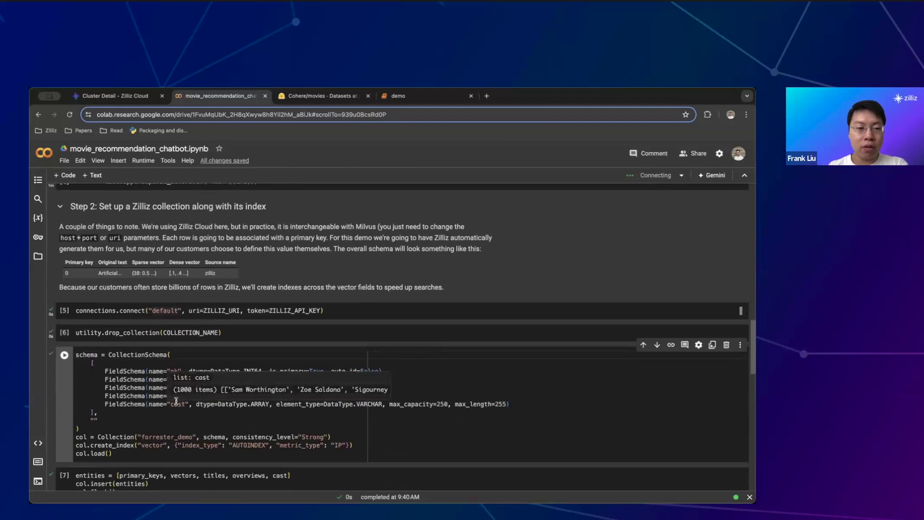
pyautogui.click(369, 390)
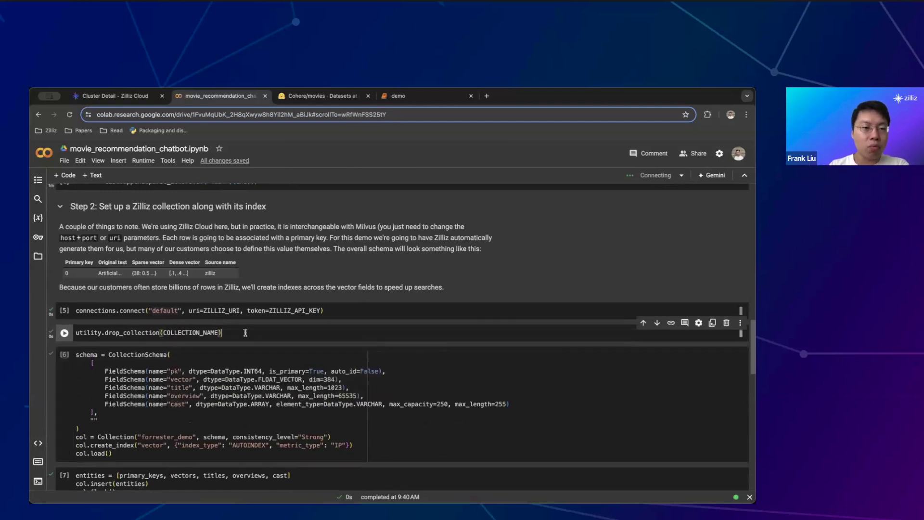
pyautogui.hotkey('shift', 'Return')
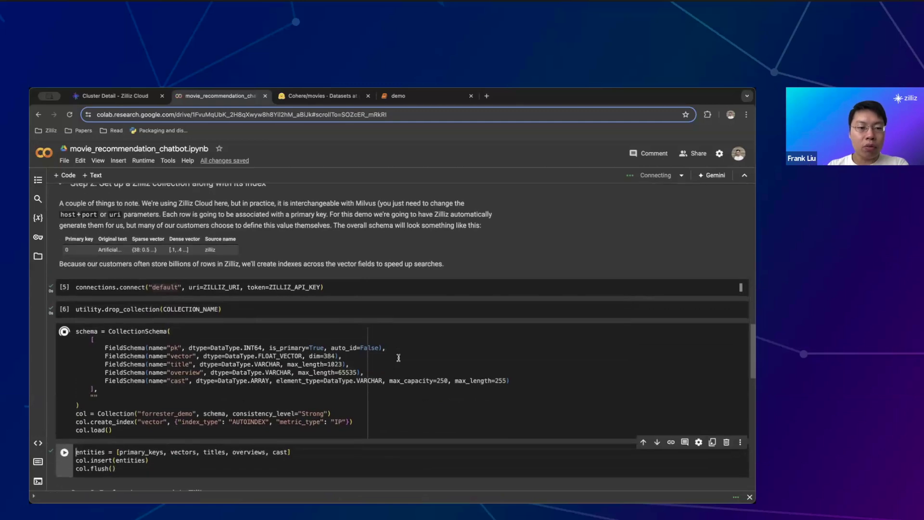
pyautogui.moveTo(104, 413); pyautogui.dragTo(200, 413)
# Insert the movie entities into the collection and flush
pyautogui.scroll(-5, 193, 406)
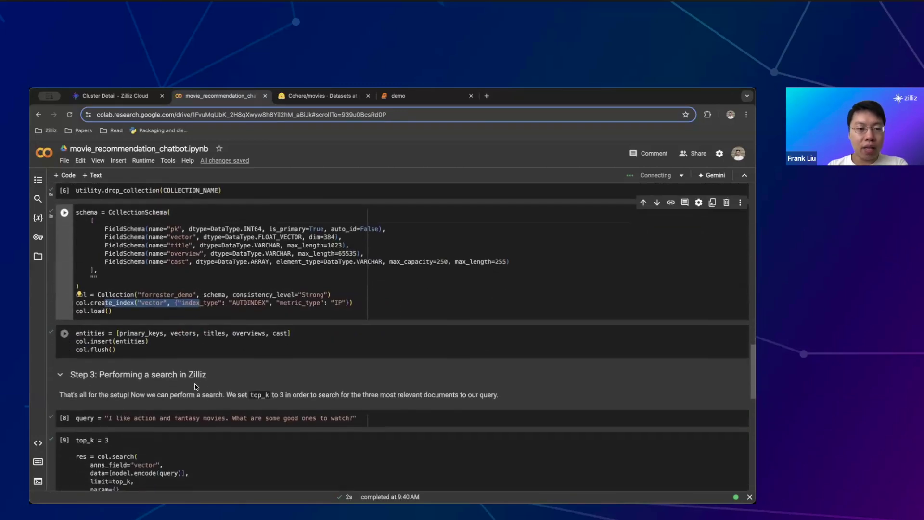
pyautogui.scroll(-2, 195, 384)
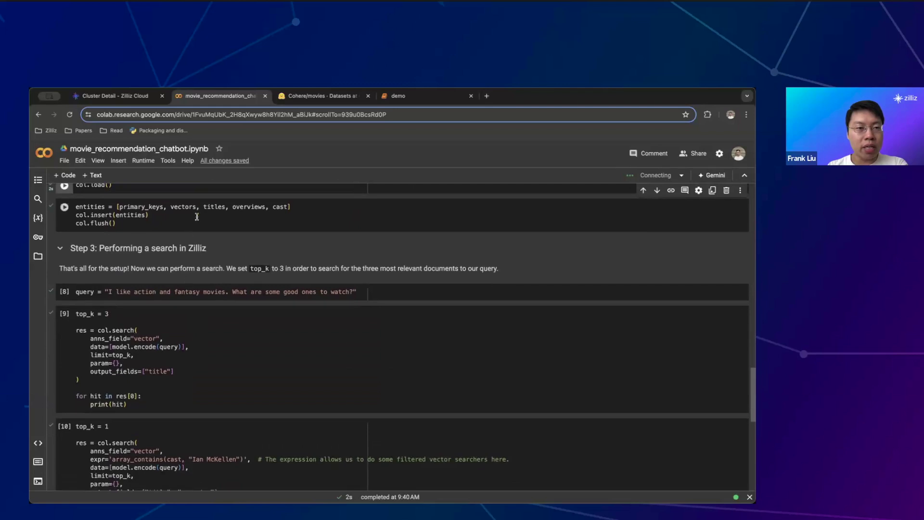
pyautogui.click(197, 216)
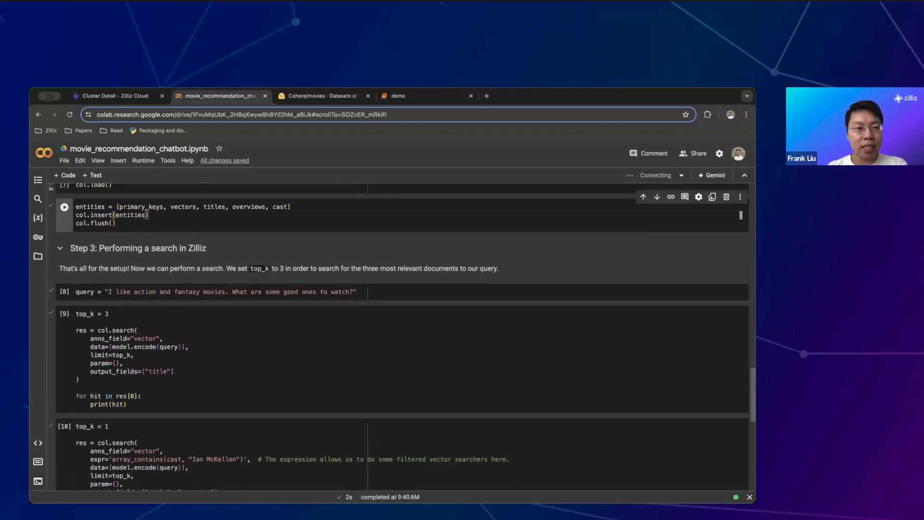
pyautogui.hotkey('shift', 'Return')
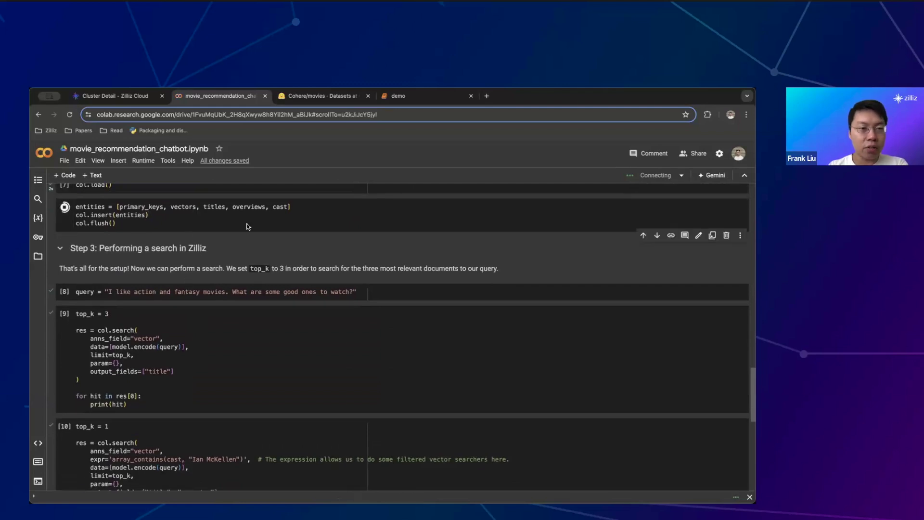
pyautogui.moveTo(119, 197); pyautogui.dragTo(291, 198)
pyautogui.scroll(5, 286, 197)
pyautogui.scroll(4, 286, 198)
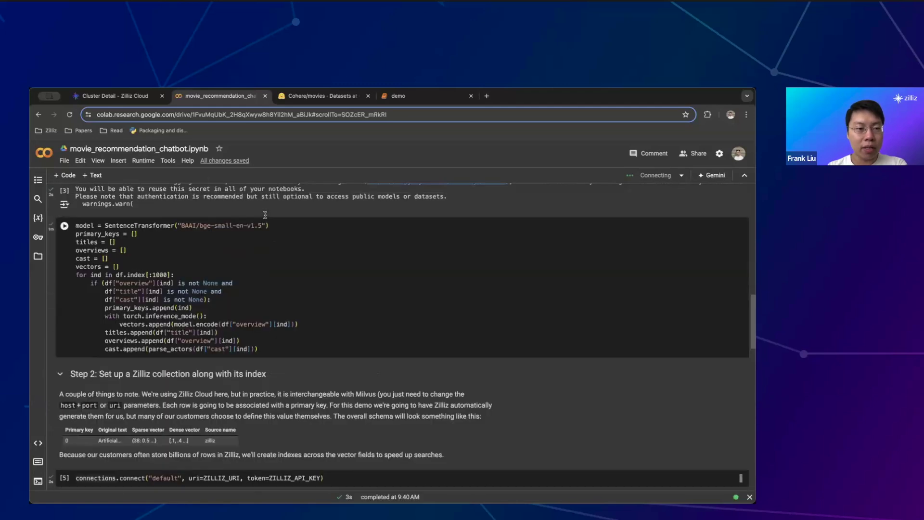
pyautogui.scroll(-12, 123, 349)
pyautogui.scroll(4, 124, 350)
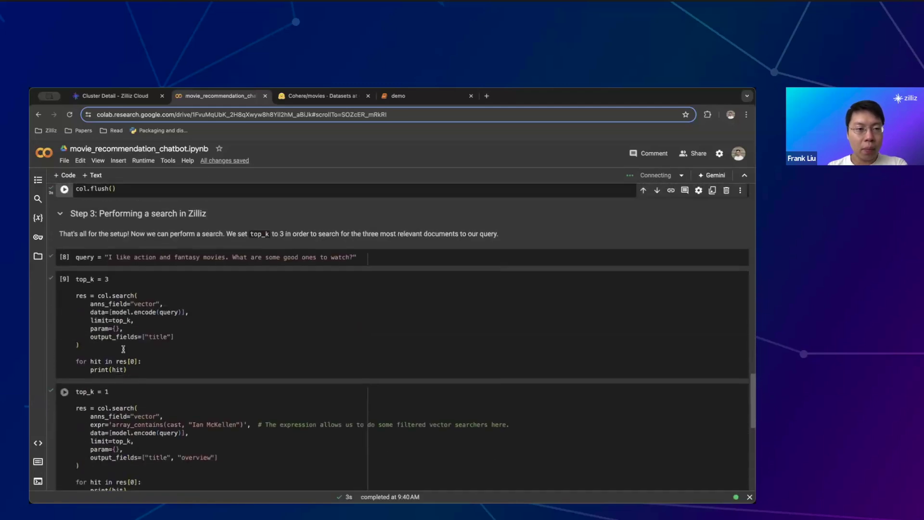
pyautogui.click(143, 225)
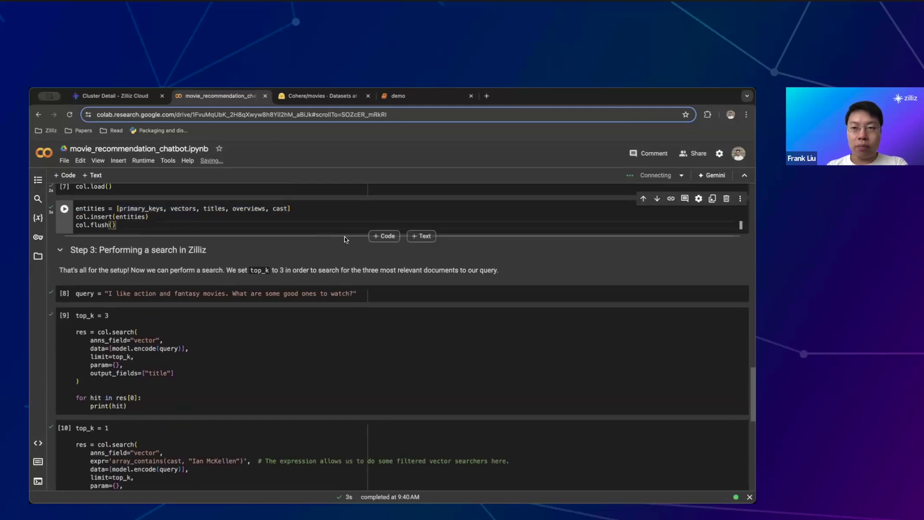
pyautogui.scroll(1, 241, 236)
pyautogui.scroll(-2, 240, 240)
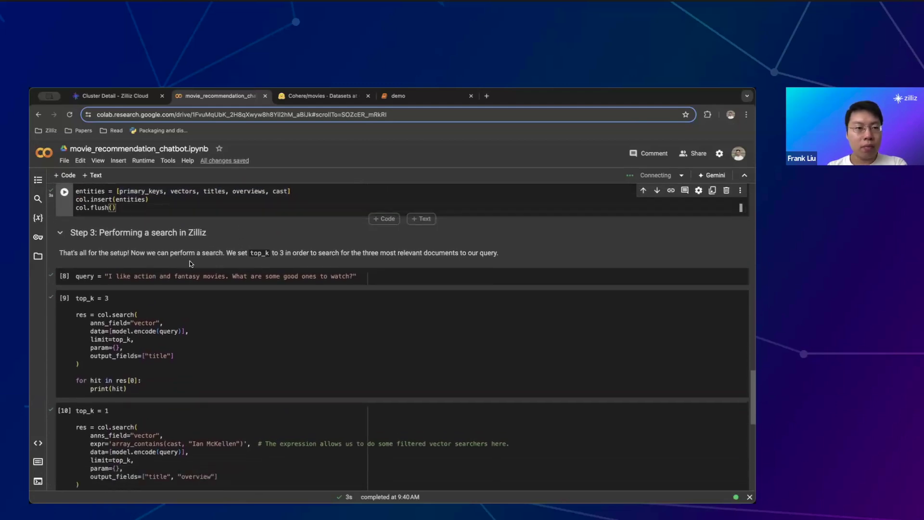
# Define the action and fantasy movie query string
pyautogui.click(171, 267)
pyautogui.hotkey('shift', 'Return')
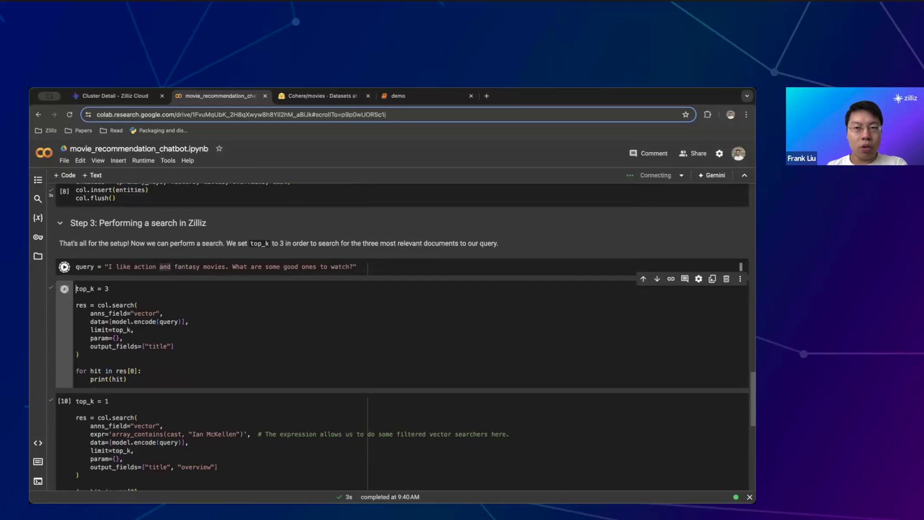
pyautogui.click(227, 311)
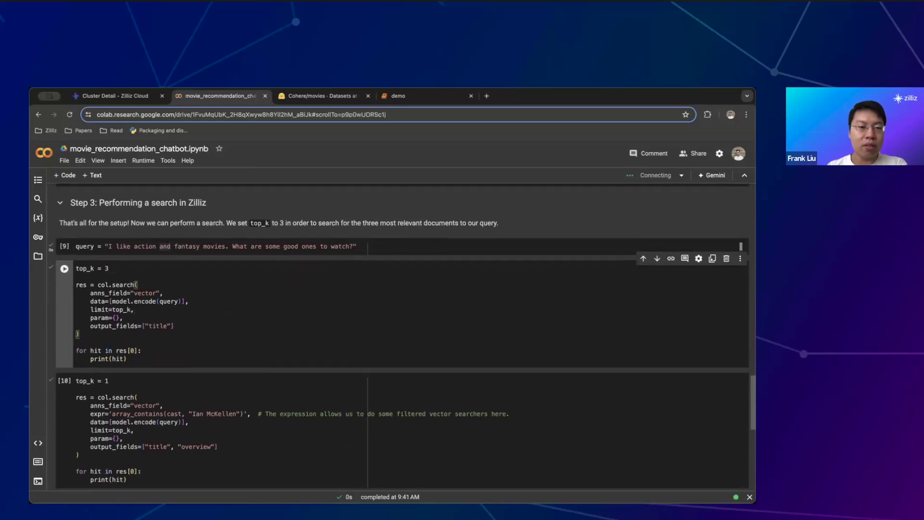
pyautogui.hotkey('shift', 'Return')
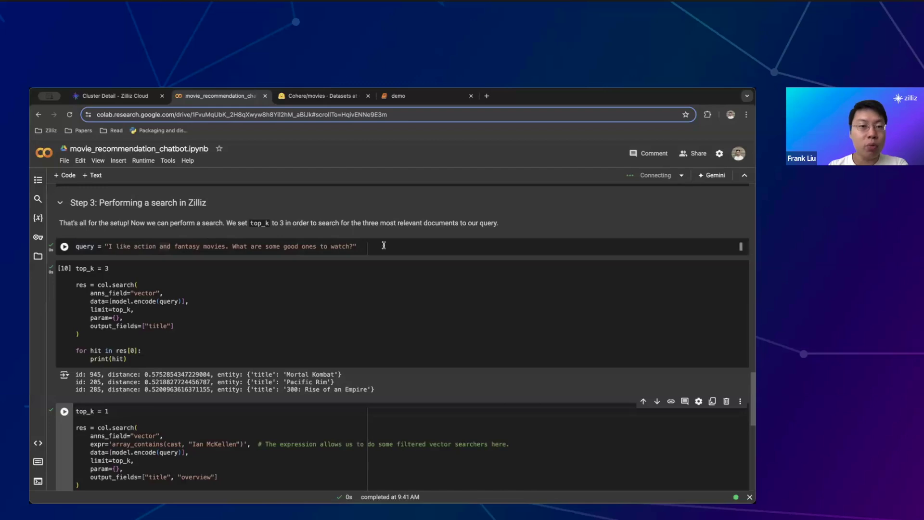
pyautogui.hotkey('shift', 'Return')
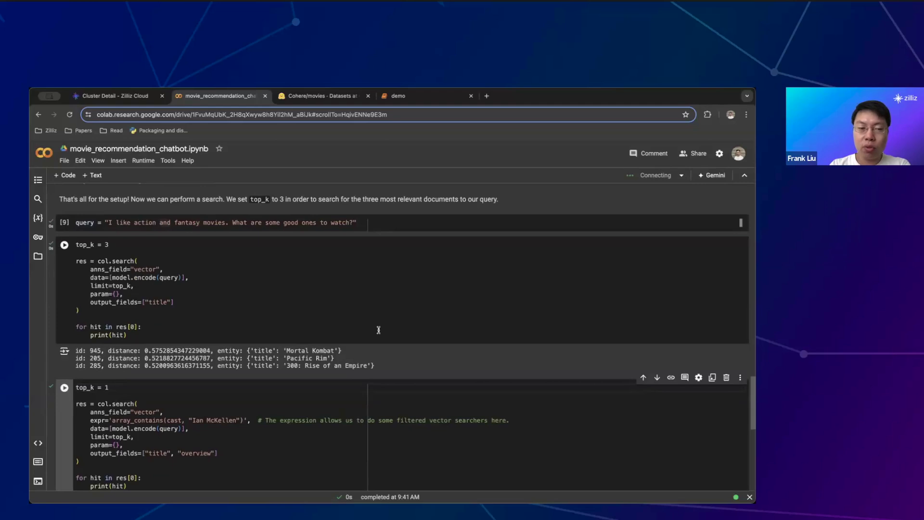
pyautogui.scroll(15, 378, 330)
pyautogui.scroll(-8, 373, 330)
pyautogui.hotkey('shift', 'Return')
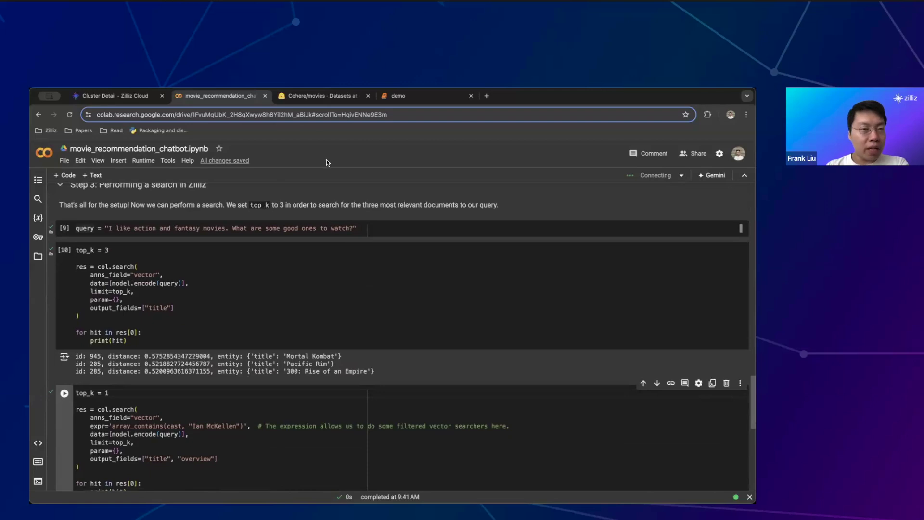
pyautogui.click(327, 98)
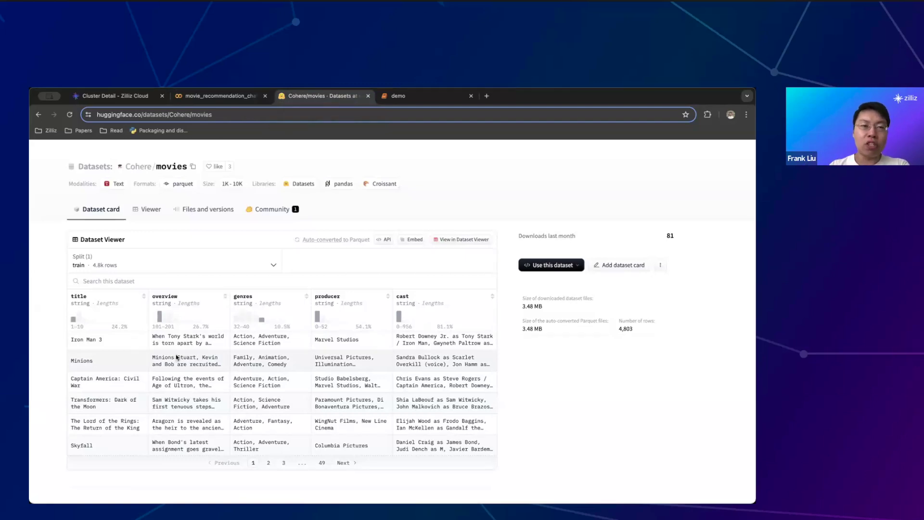
pyautogui.click(210, 95)
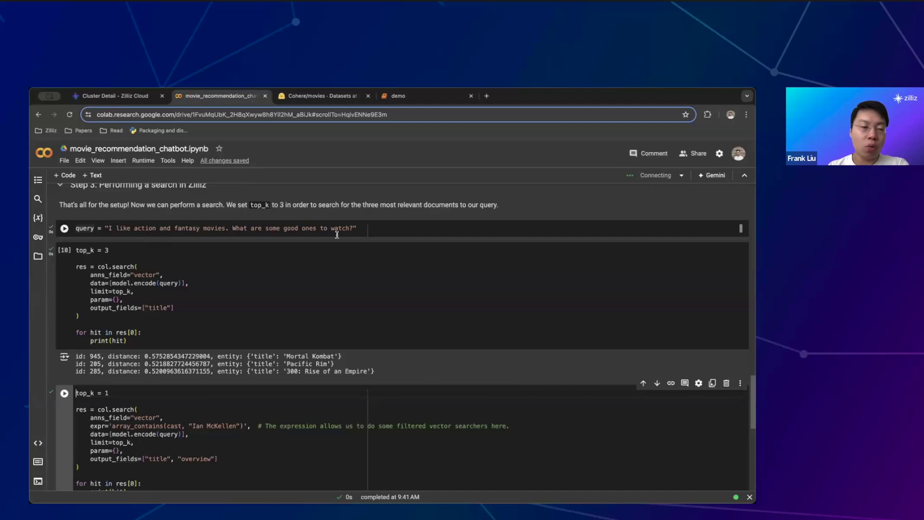
# Highlight the array_contains 'Ian McKellen' cast filter in the top_k=1 search cell
pyautogui.scroll(-1, 319, 317)
pyautogui.scroll(-2, 318, 317)
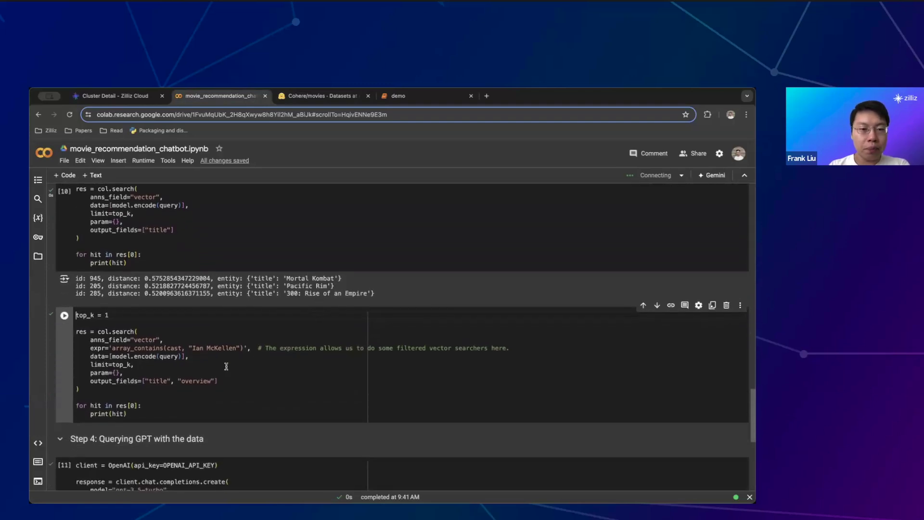
pyautogui.click(226, 366)
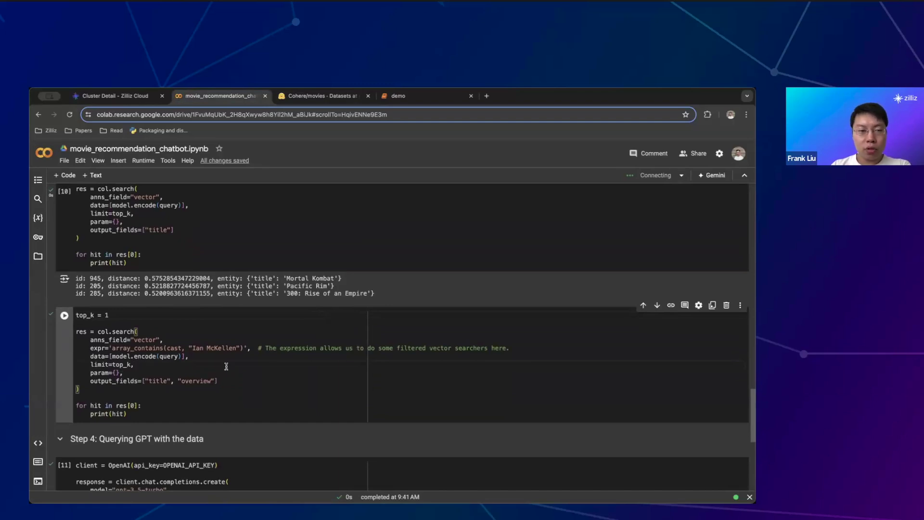
pyautogui.scroll(3, 226, 366)
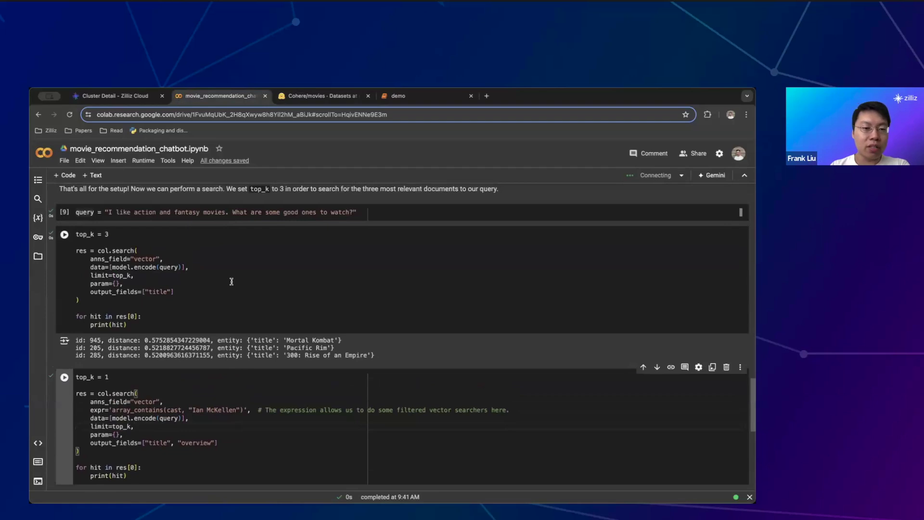
pyautogui.scroll(-2, 231, 282)
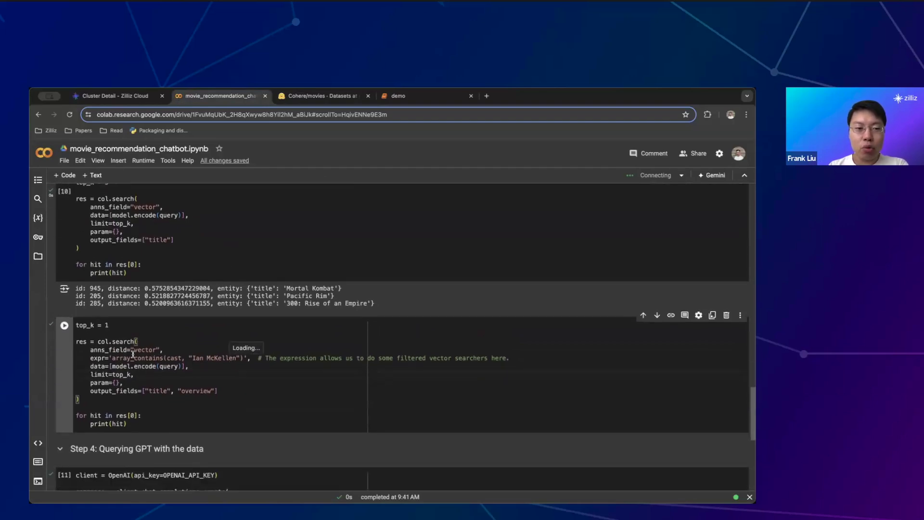
pyautogui.moveTo(111, 359); pyautogui.dragTo(244, 359)
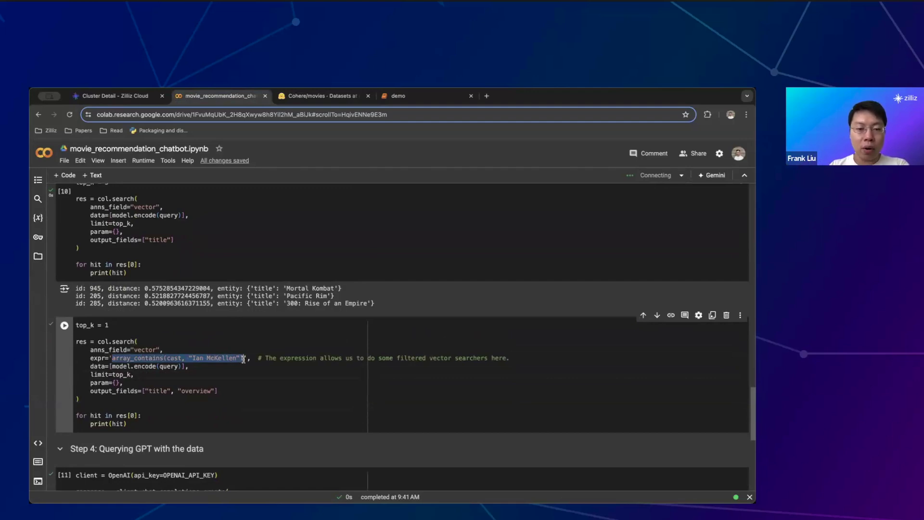
# Run the filtered search, returning The Lord of the Rings: The Return of the King
pyautogui.hotkey('shift', 'Return')
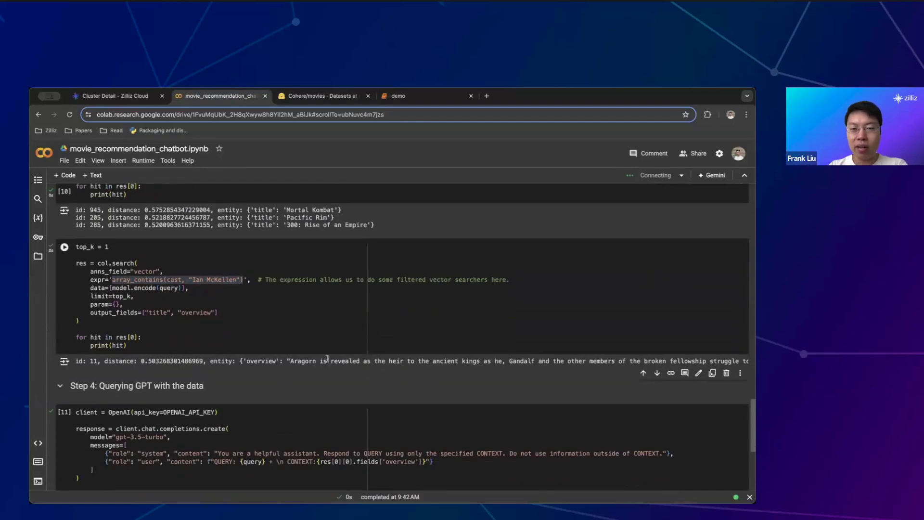
pyautogui.hscroll(10, 328, 361)
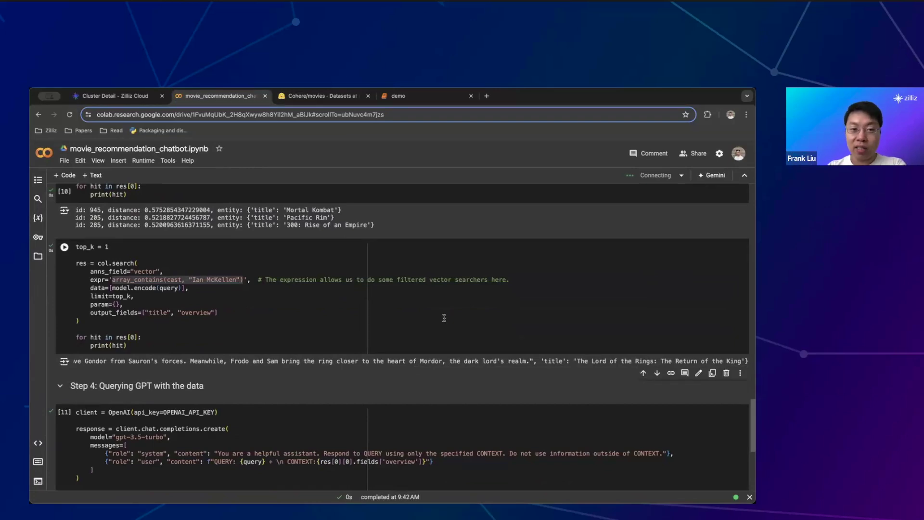
pyautogui.hscroll(-10, 384, 366)
pyautogui.hscroll(5, 383, 367)
pyautogui.scroll(-2, 382, 365)
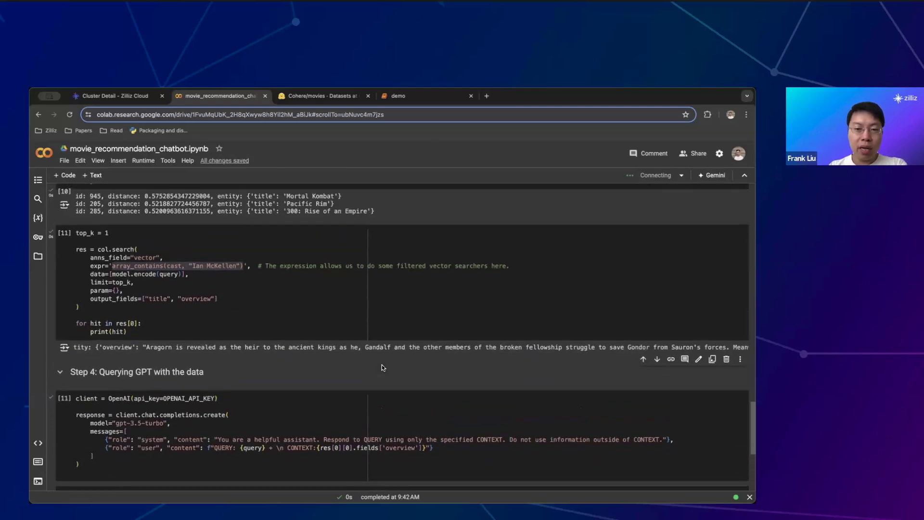
# Run the OpenAI chat cell so GPT recommends The Lord of the Rings trilogy
pyautogui.scroll(-1, 382, 367)
pyautogui.click(358, 396)
pyautogui.hotkey('shift', 'Return')
pyautogui.hotkey('shift', 'Return')
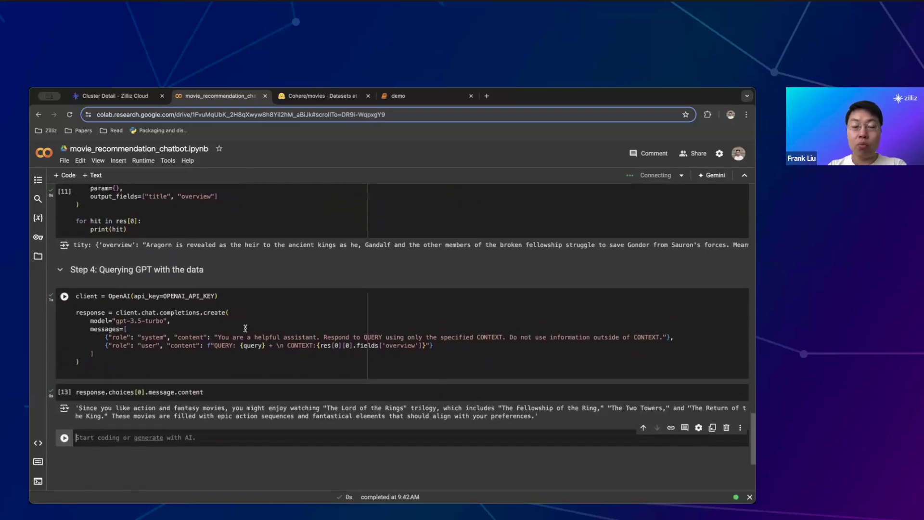
pyautogui.scroll(-3, 245, 329)
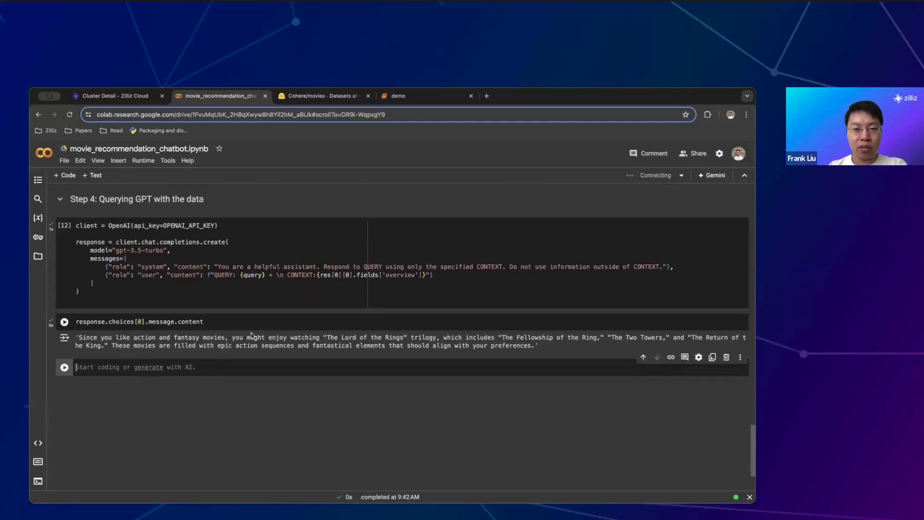
pyautogui.scroll(4, 238, 324)
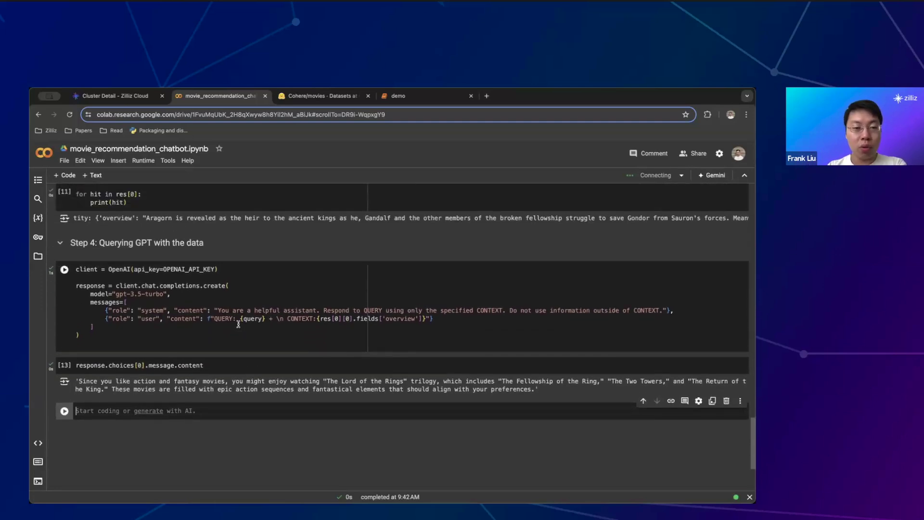
pyautogui.scroll(-4, 269, 308)
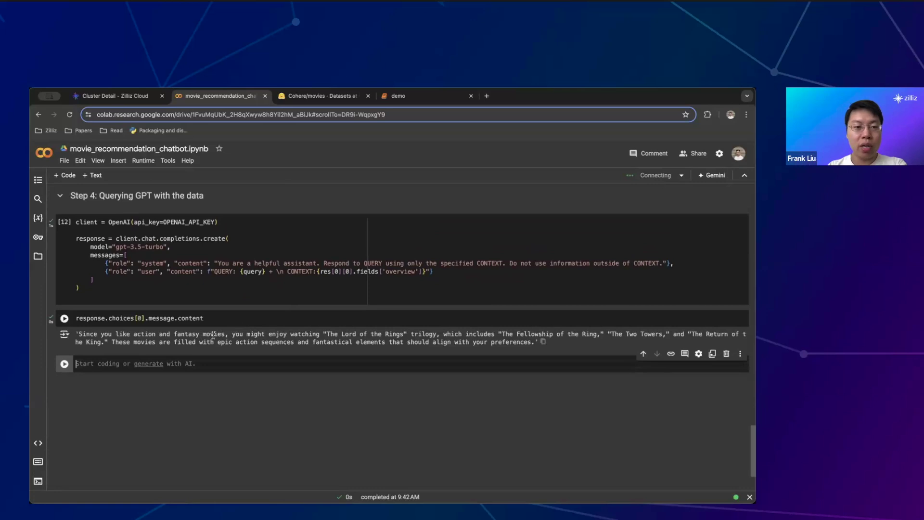
pyautogui.scroll(5, 213, 335)
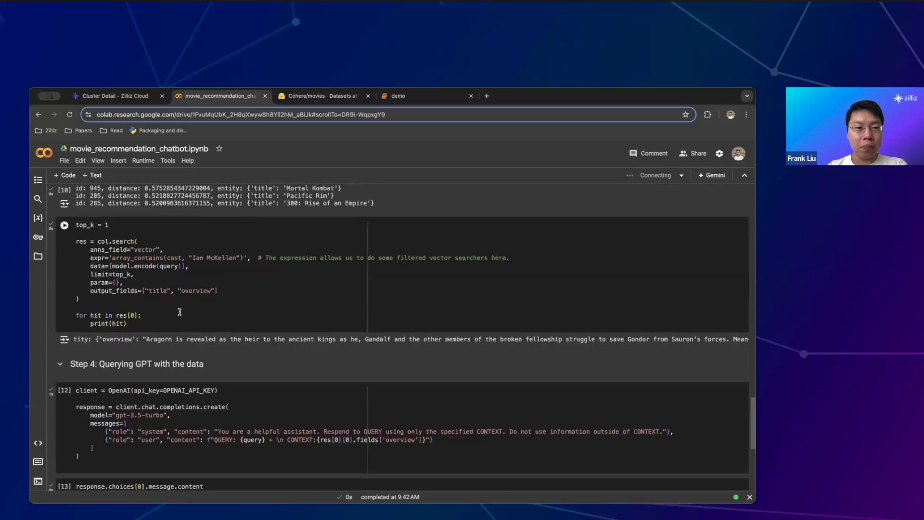
# Select all code in the filtered search cell to review it, then close the Cohere/movies tab
pyautogui.click(147, 315)
pyautogui.hotkey('ctrl', 'a')
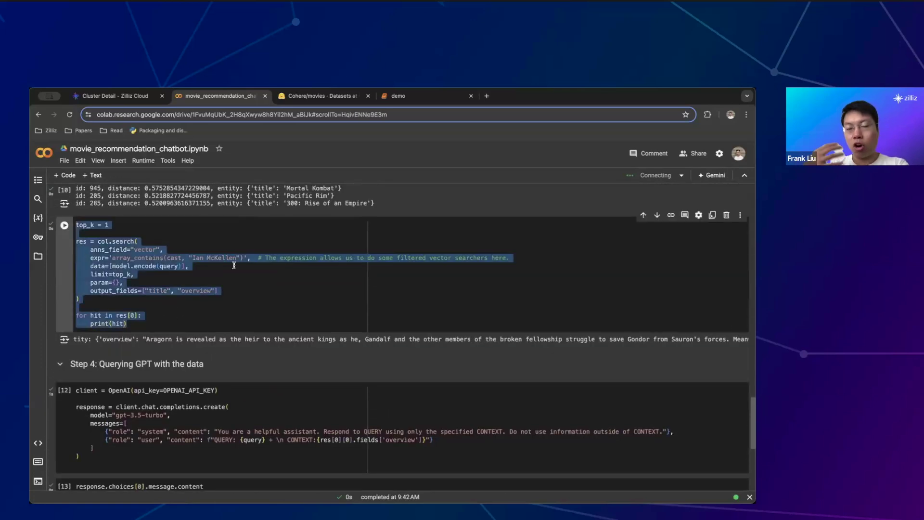
pyautogui.scroll(3, 234, 265)
pyautogui.scroll(-5, 239, 263)
pyautogui.scroll(-3, 240, 264)
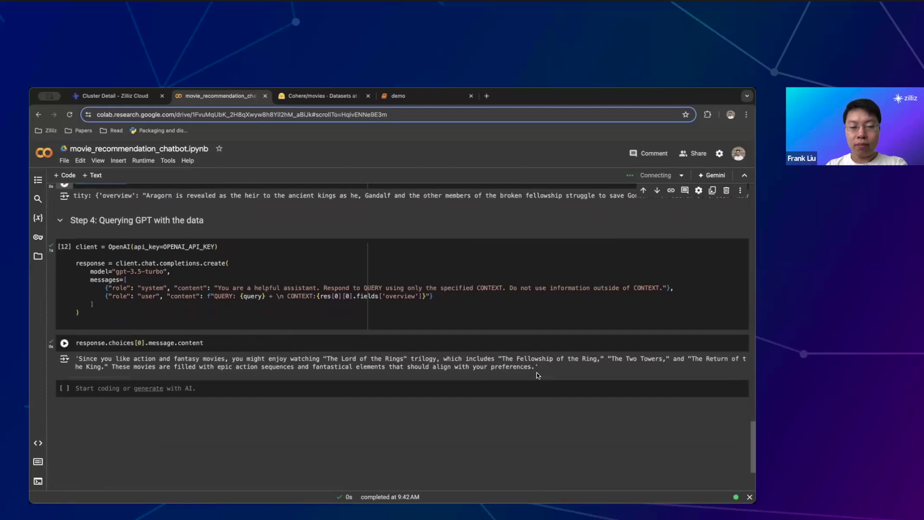
pyautogui.scroll(10, 538, 374)
pyautogui.scroll(-1, 538, 375)
pyautogui.scroll(15, 520, 395)
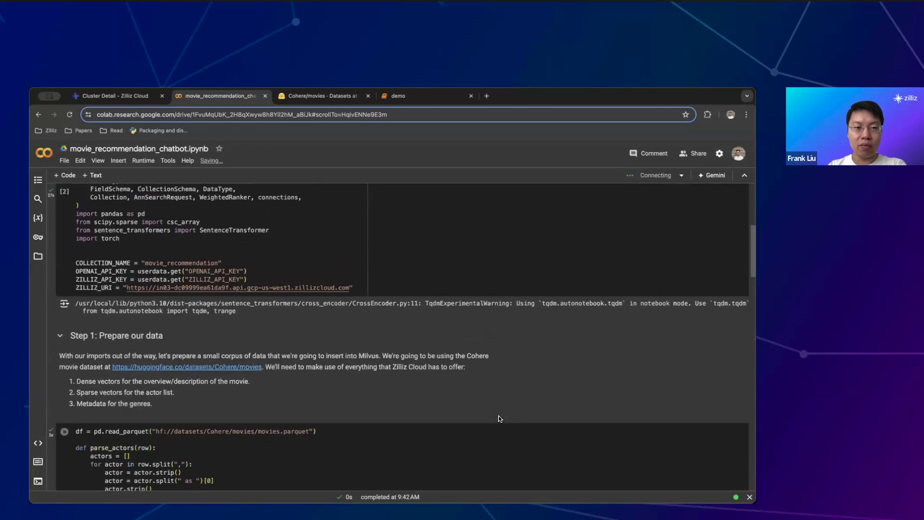
pyautogui.scroll(-20, 500, 419)
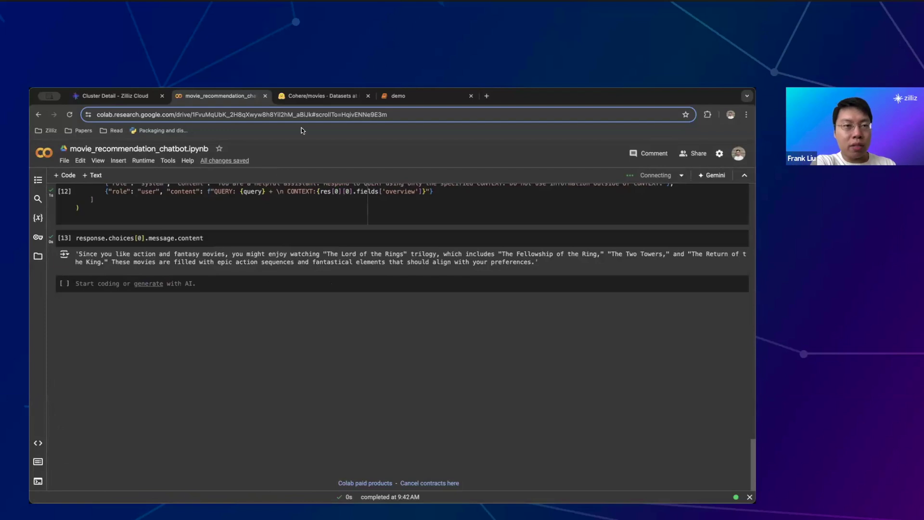
pyautogui.click(367, 96)
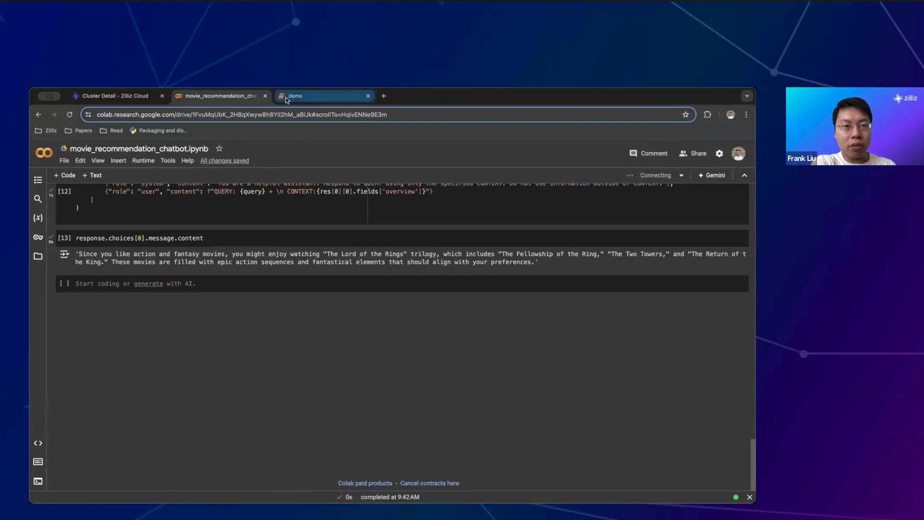
# Review the radient demo's Insert and Search cells, where the coffee-mug query returns frame_0008.png
pyautogui.click(287, 97)
pyautogui.scroll(15, 299, 271)
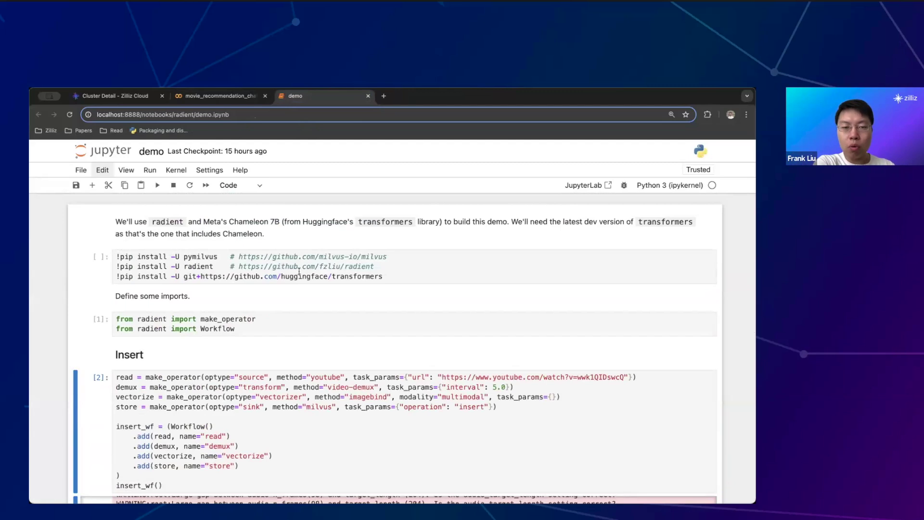
pyautogui.scroll(-1, 299, 272)
pyautogui.scroll(1, 299, 274)
pyautogui.scroll(1, 299, 273)
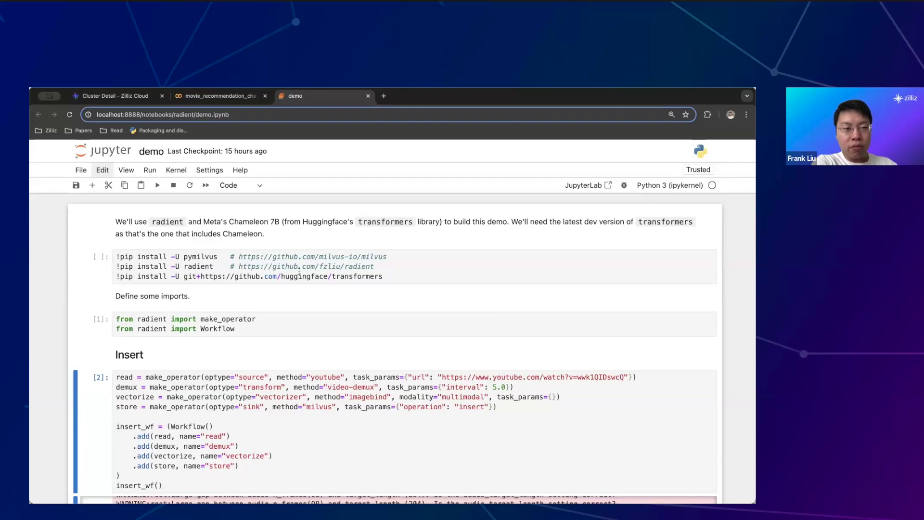
pyautogui.scroll(-10, 299, 271)
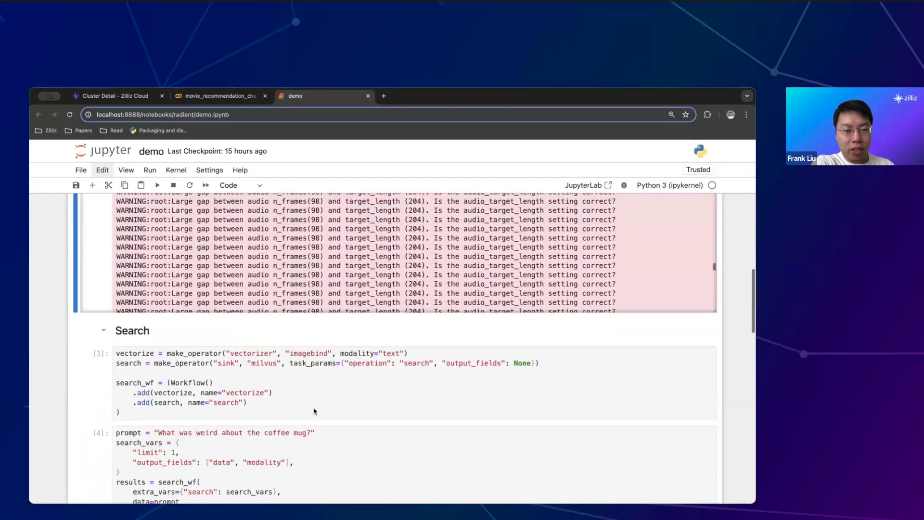
pyautogui.scroll(-5, 314, 411)
pyautogui.scroll(8, 314, 411)
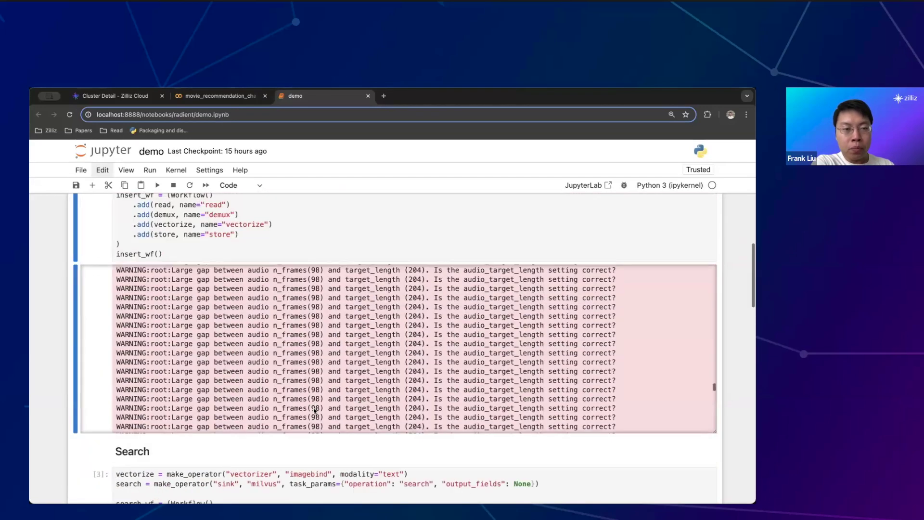
pyautogui.scroll(3, 56, 319)
pyautogui.scroll(15, 130, 385)
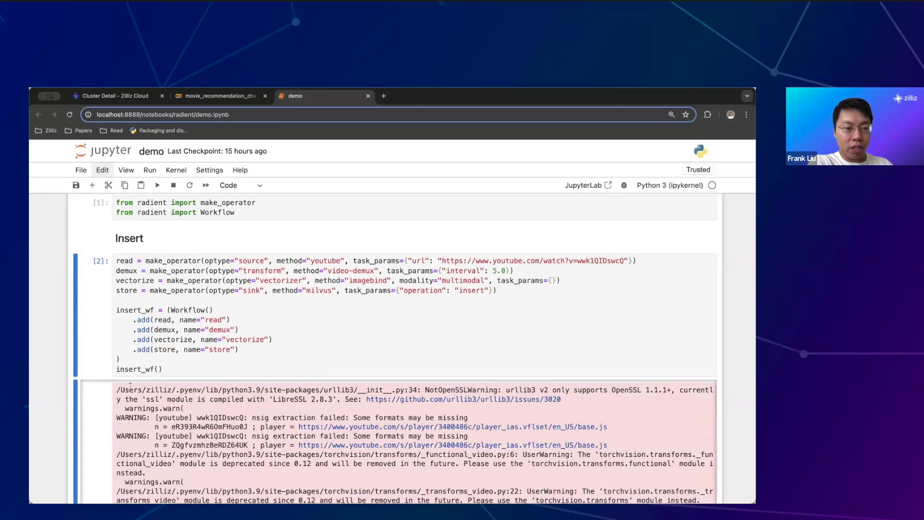
pyautogui.scroll(-10, 38, 330)
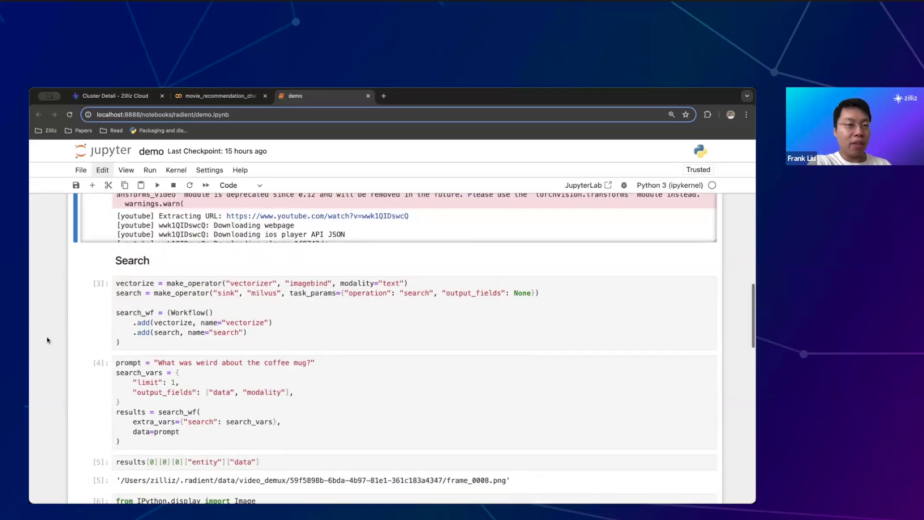
pyautogui.scroll(-3, 46, 340)
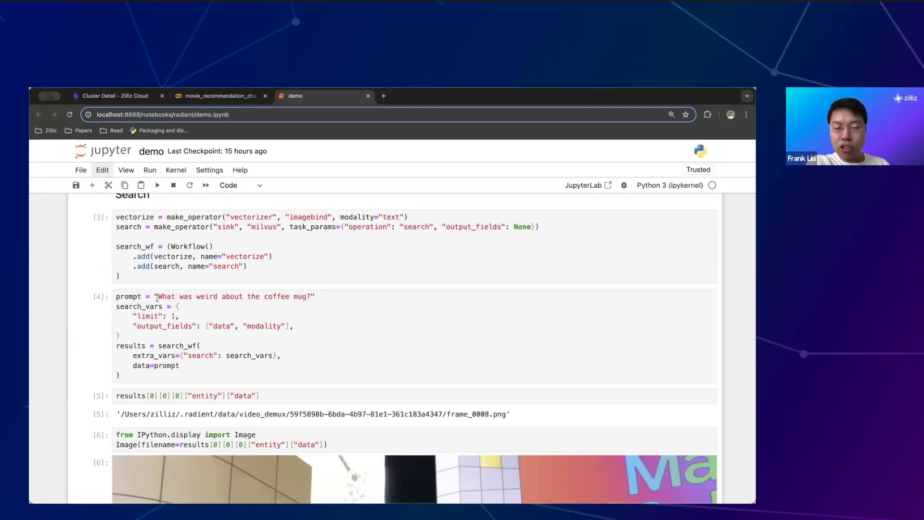
# Highlight the coffee-mug prompt, then return to the insert_wf() output showing the YouTube download log
pyautogui.scroll(-1, 157, 298)
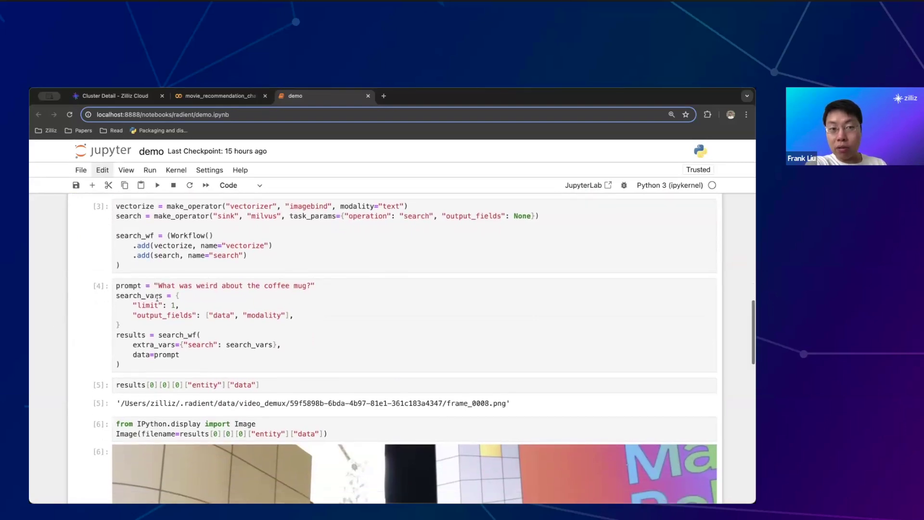
pyautogui.moveTo(157, 285); pyautogui.dragTo(310, 284)
pyautogui.click(322, 311)
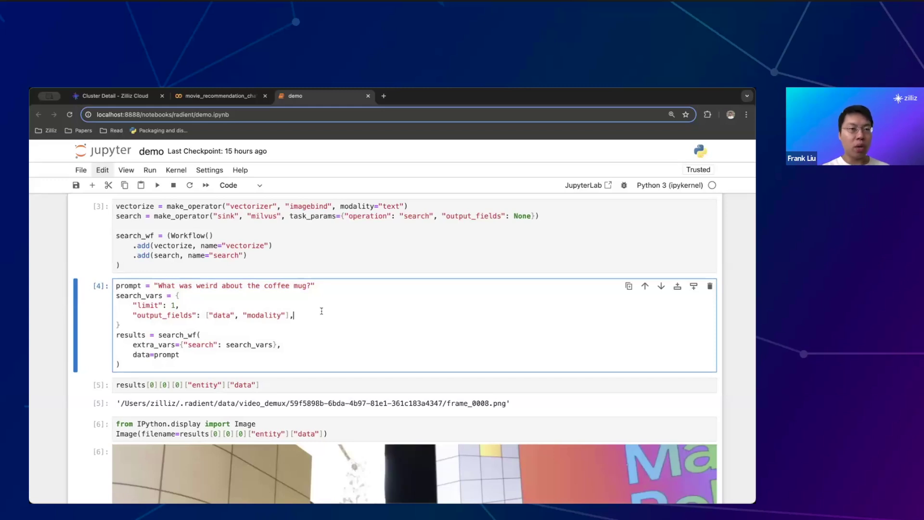
pyautogui.scroll(10, 322, 311)
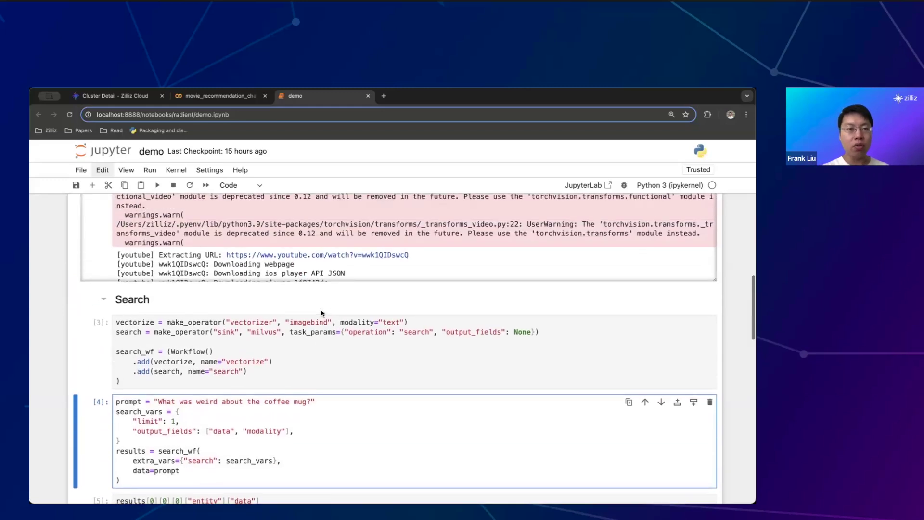
pyautogui.scroll(-3, 322, 311)
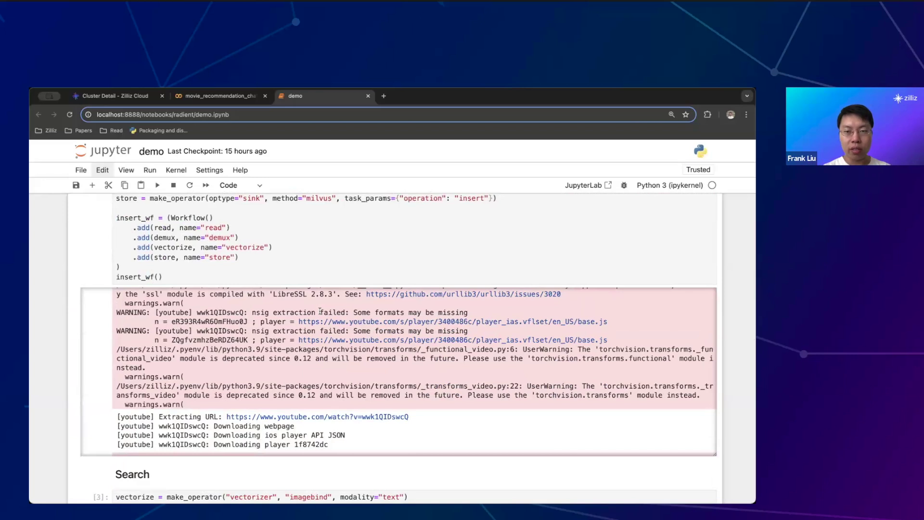
pyautogui.scroll(1, 322, 311)
# Open the Google I/O 2024: Pre-Show video from the output link and seek to about 0:30
pyautogui.click(354, 434)
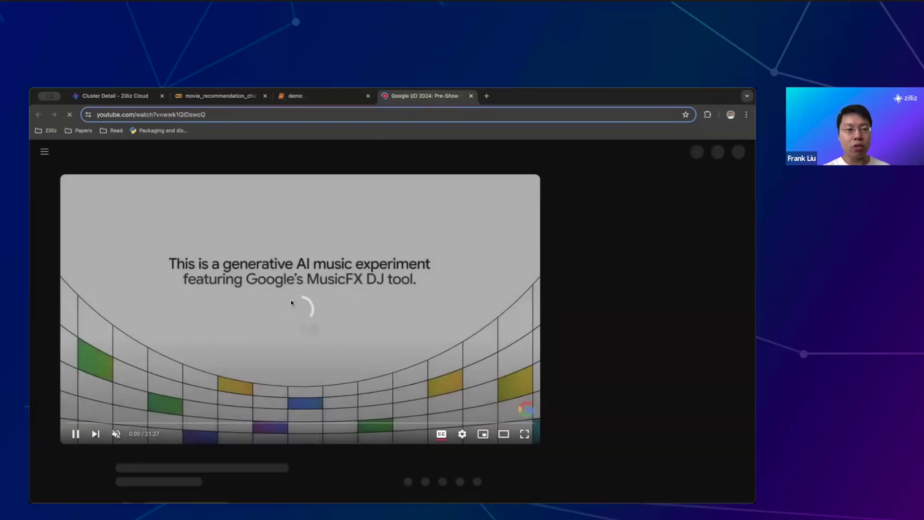
pyautogui.click(70, 426)
pyautogui.click(73, 423)
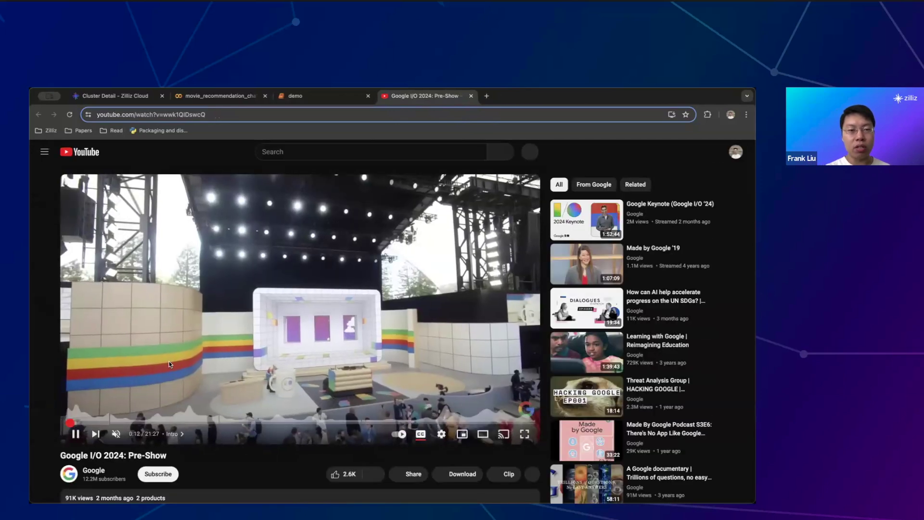
pyautogui.press('Right')
pyautogui.press('Right')
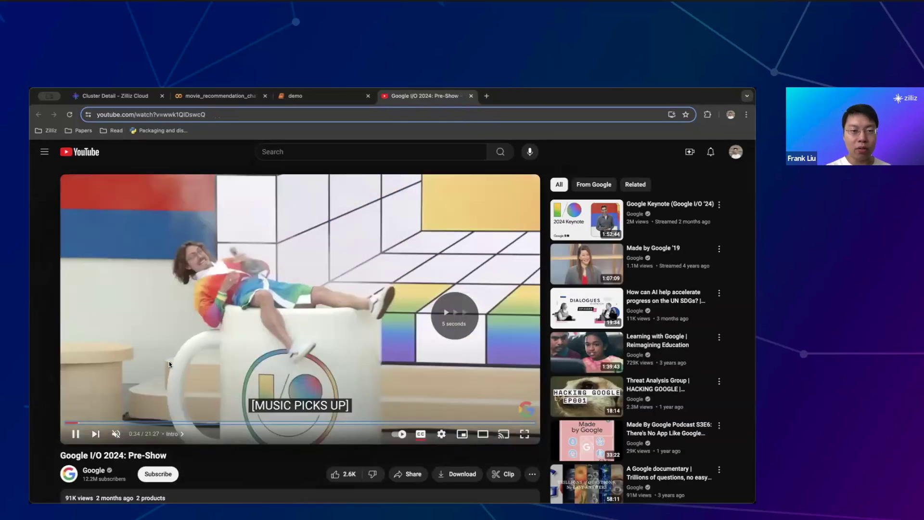
pyautogui.press('Left')
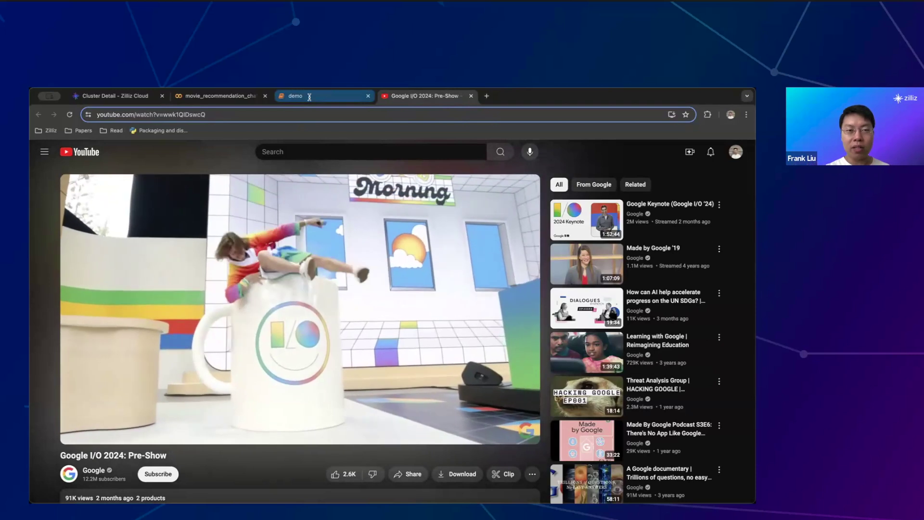
# Pause on the coffee-mug scene, go back to the demo notebook, and highlight the prompt string
pyautogui.click(289, 278)
pyautogui.hotkey('ctrl', 'shift', 'Tab')
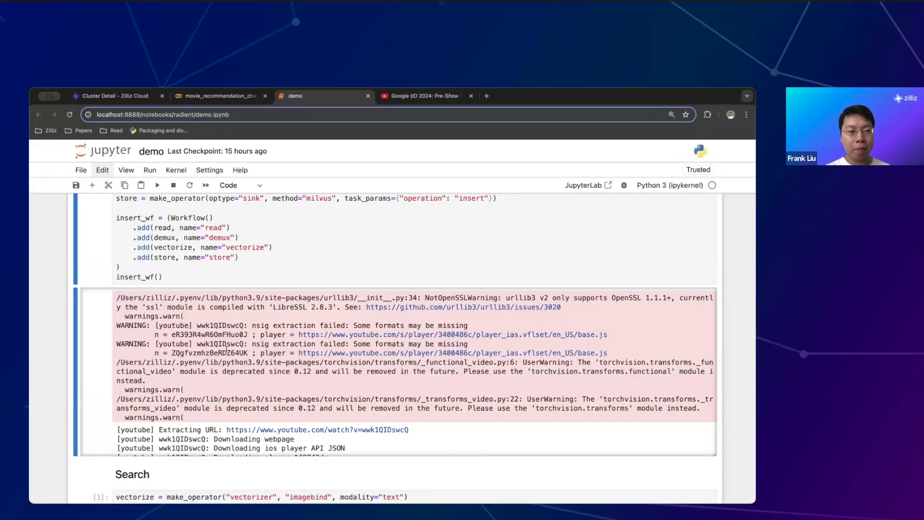
pyautogui.scroll(-4, 52, 412)
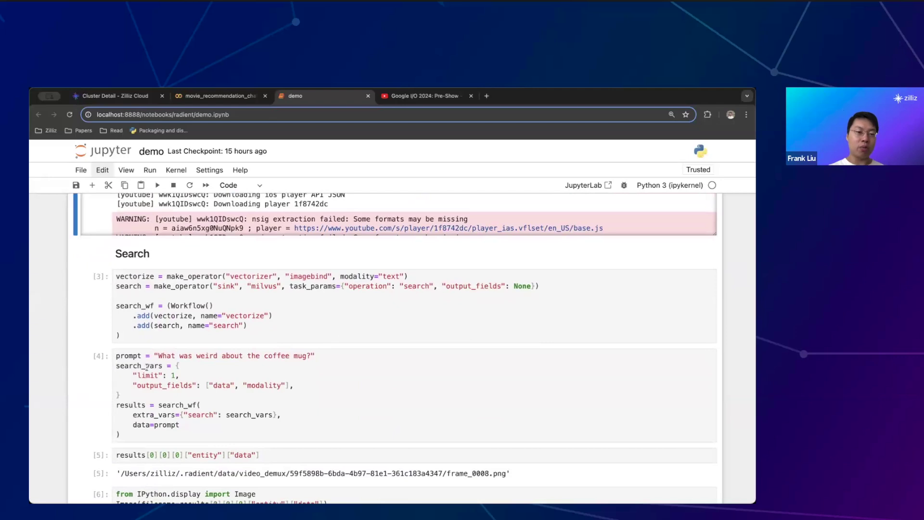
pyautogui.moveTo(156, 356); pyautogui.dragTo(380, 355)
# Scroll past the retrieved mug frame to the Generation cells loading nopperl/chameleon-7b-hf
pyautogui.scroll(-2, 379, 354)
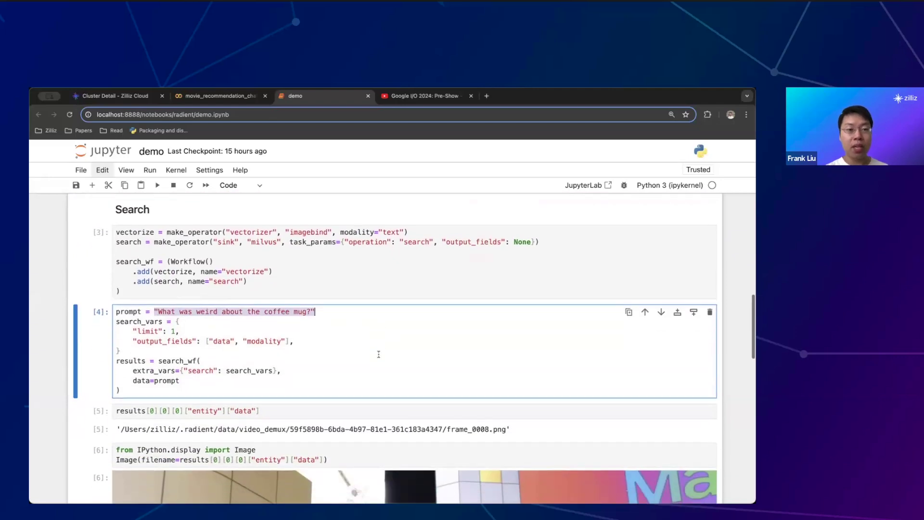
pyautogui.scroll(-4, 379, 355)
pyautogui.scroll(2, 246, 400)
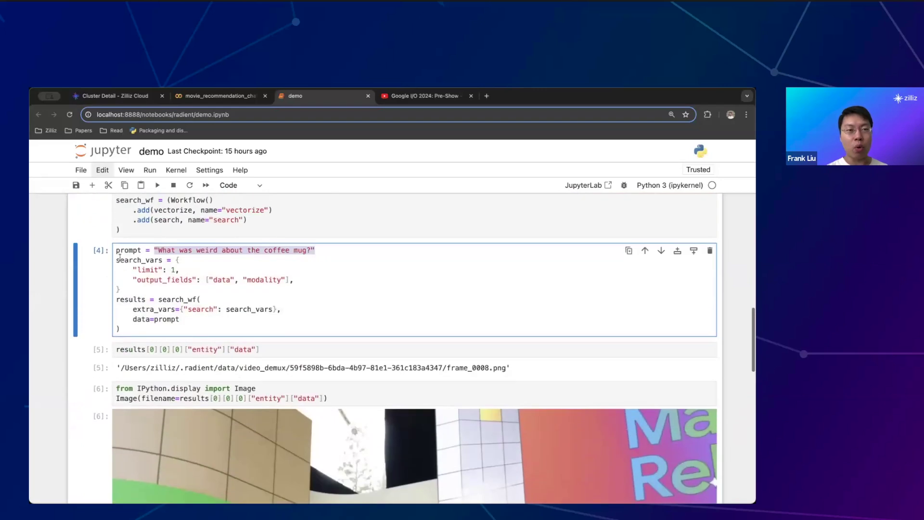
pyautogui.scroll(-5, 344, 316)
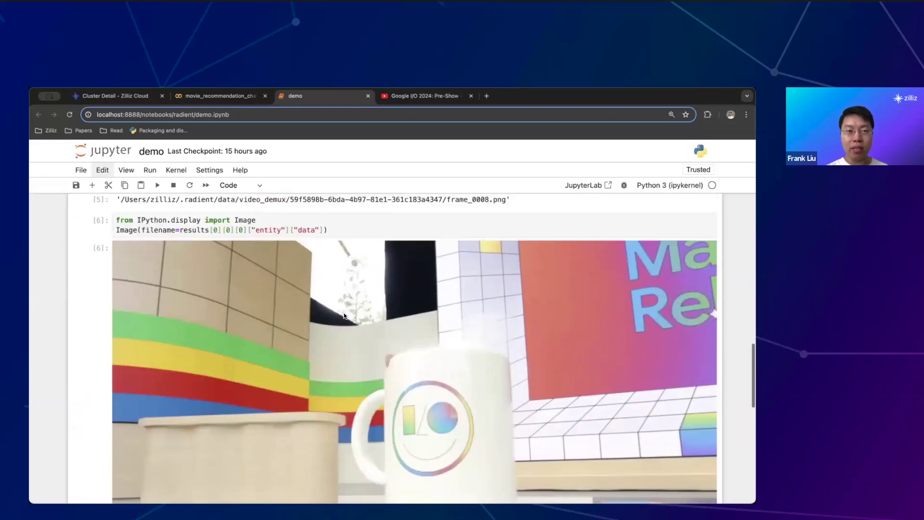
pyautogui.scroll(2, 344, 316)
pyautogui.scroll(-2, 383, 337)
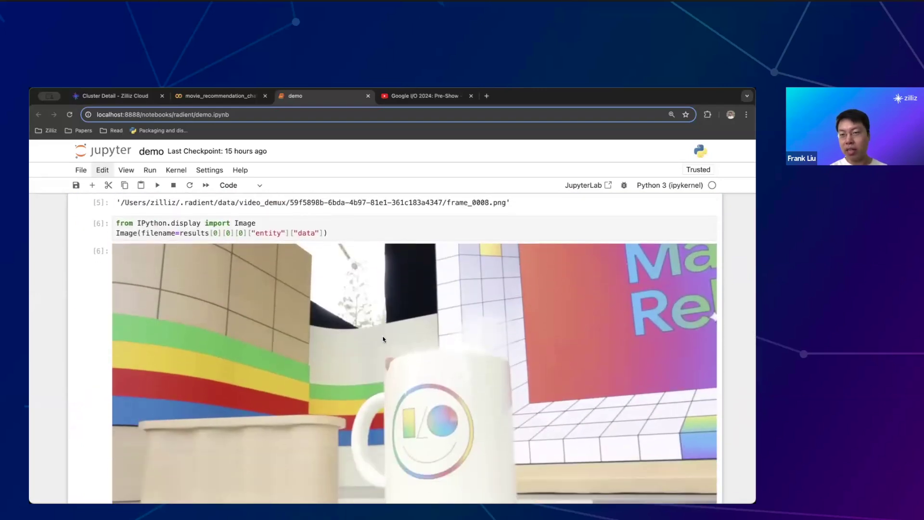
pyautogui.scroll(1, 383, 339)
pyautogui.scroll(-3, 384, 339)
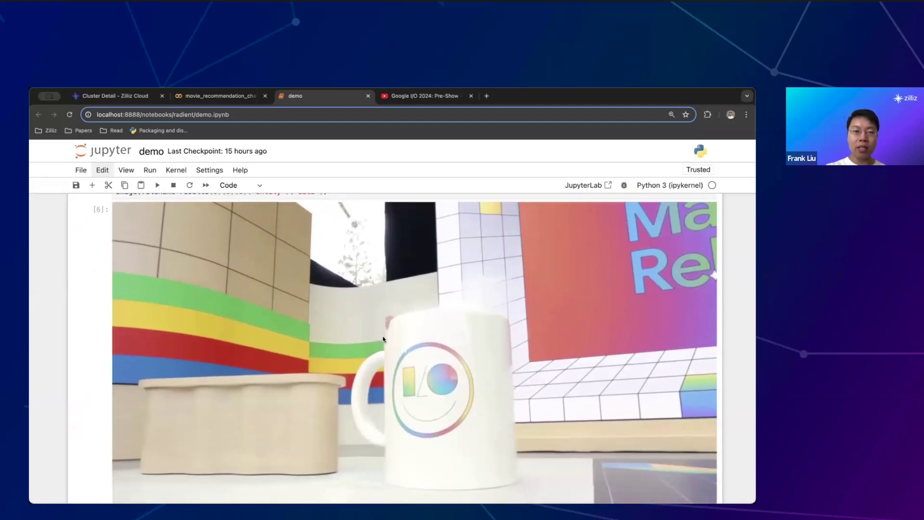
pyautogui.scroll(1, 383, 339)
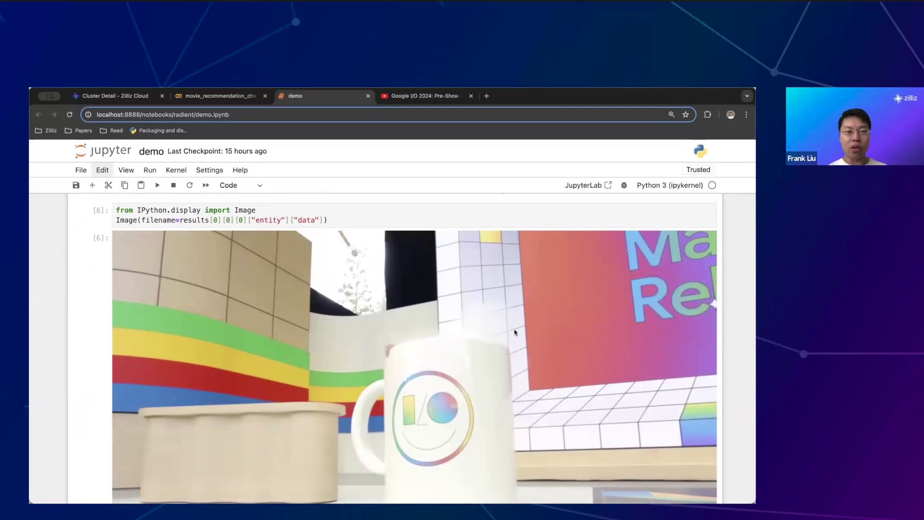
pyautogui.scroll(1, 514, 336)
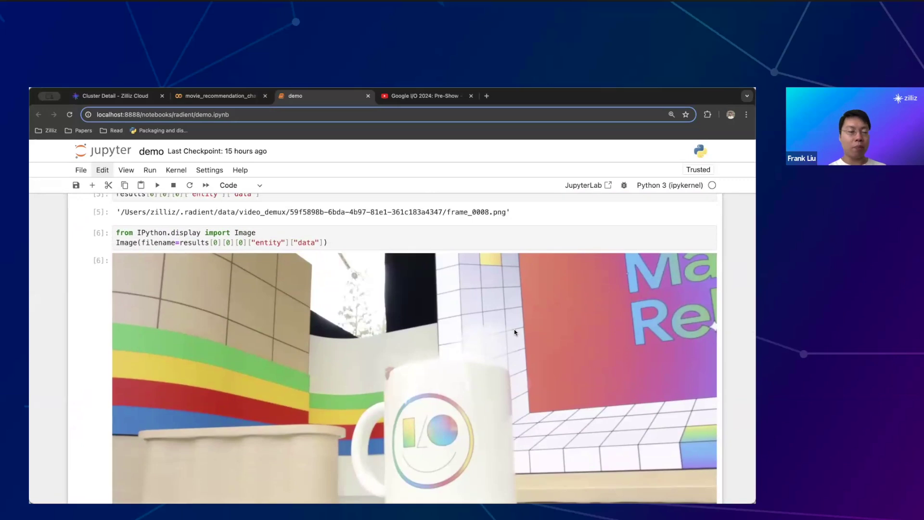
pyautogui.scroll(-10, 515, 333)
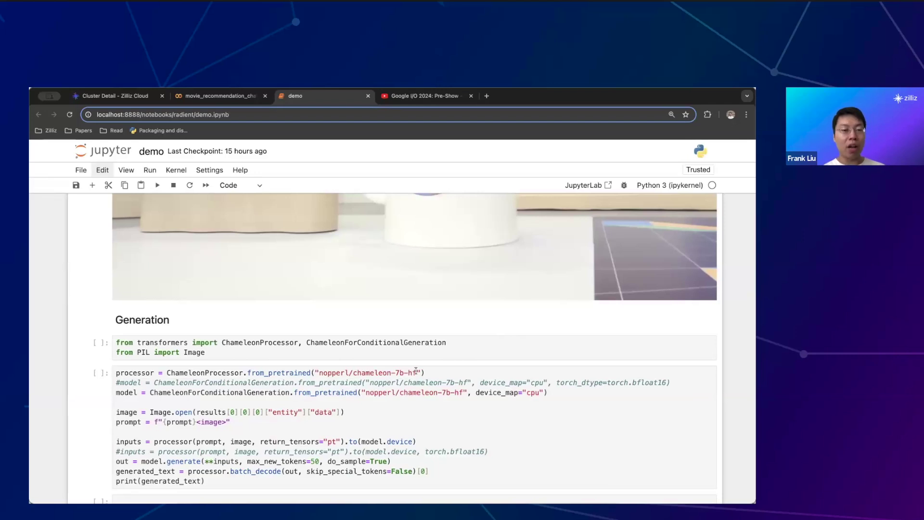
pyautogui.scroll(-1, 416, 371)
pyautogui.scroll(-1, 416, 371)
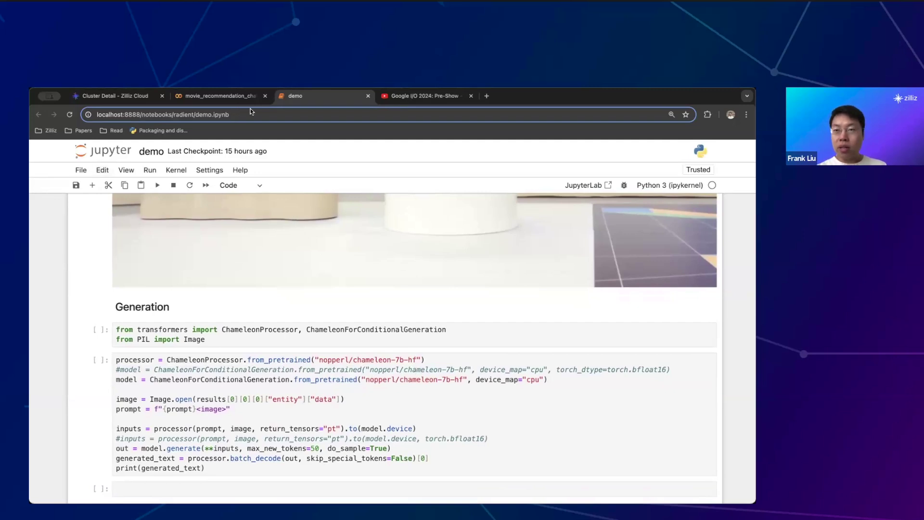
# Show the Free-01 cluster details page, which is running with no collections
pyautogui.click(227, 96)
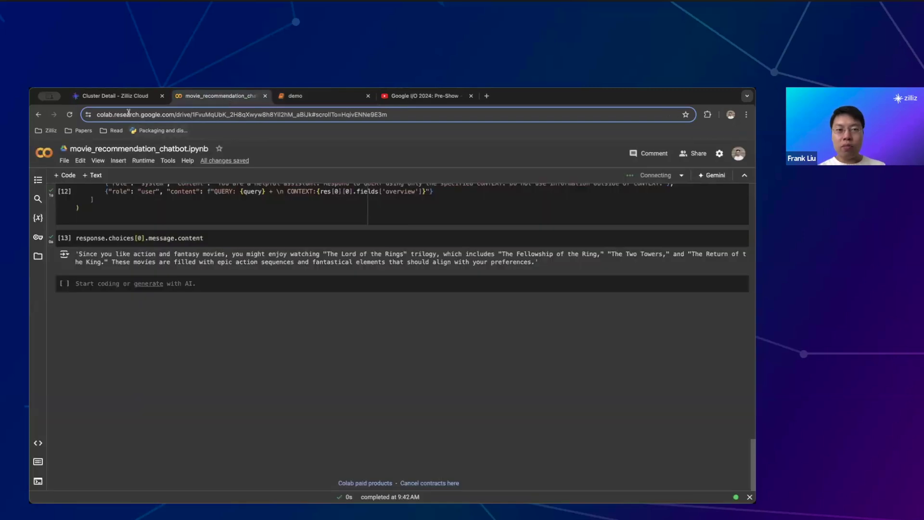
pyautogui.click(114, 99)
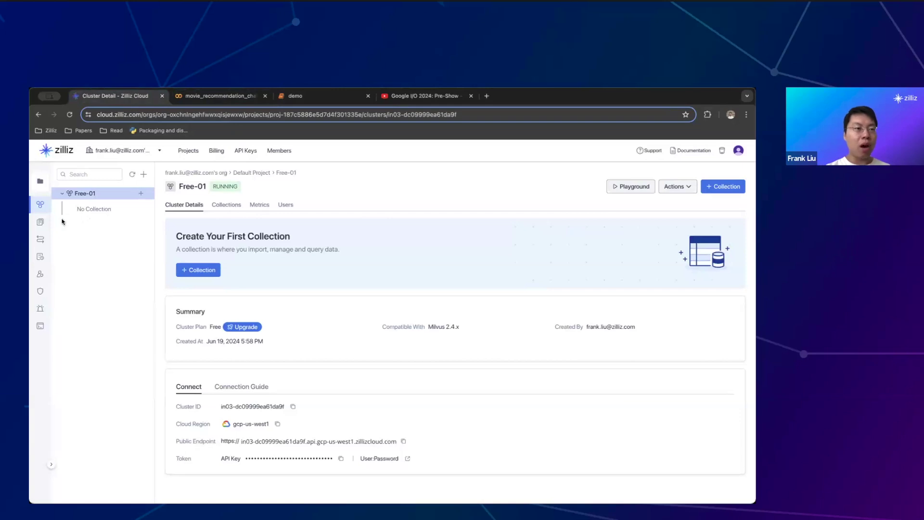
pyautogui.moveTo(53, 245)
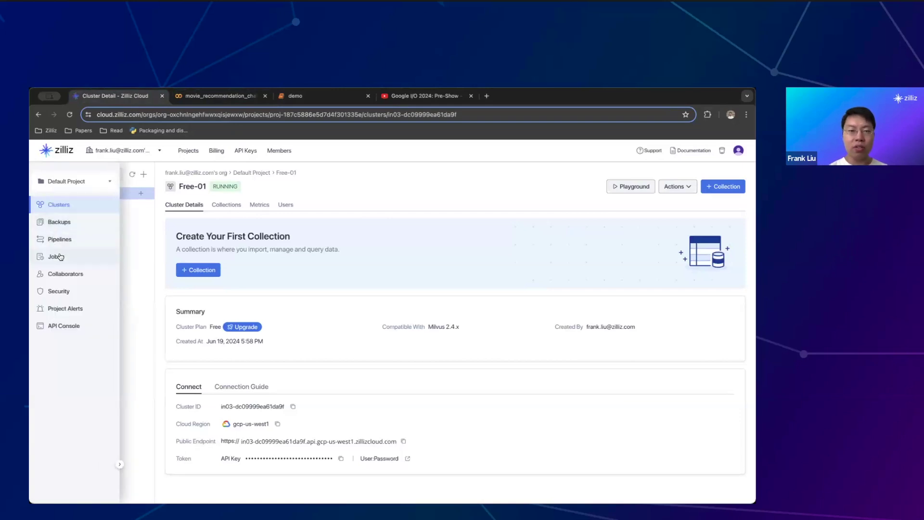
# Review the movie notebook back up to Step 1, then return to the demo's coffee-mug search cell
pyautogui.click(252, 99)
pyautogui.scroll(15, 226, 260)
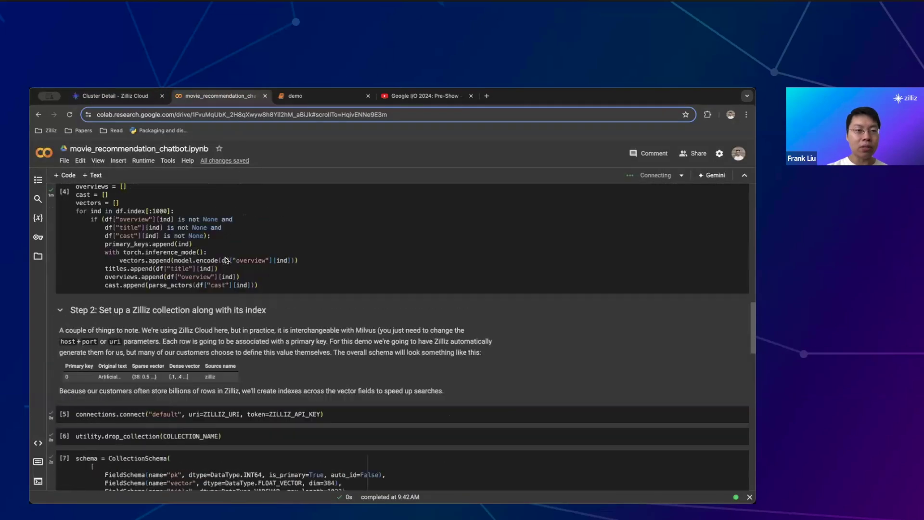
pyautogui.scroll(8, 226, 261)
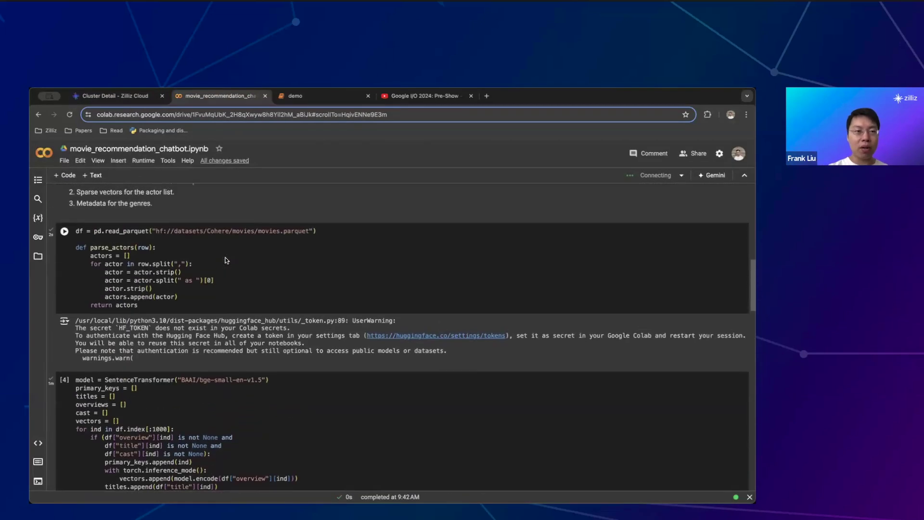
pyautogui.scroll(6, 226, 260)
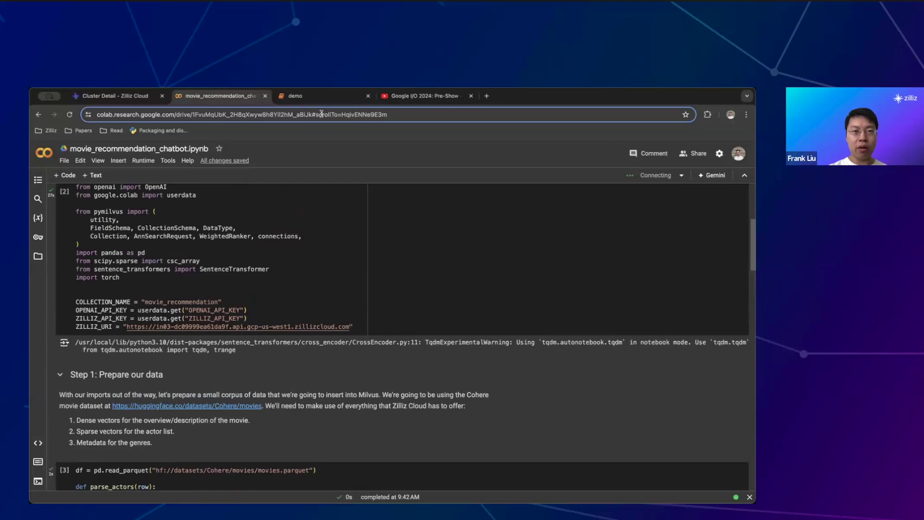
pyautogui.click(318, 97)
pyautogui.scroll(10, 309, 244)
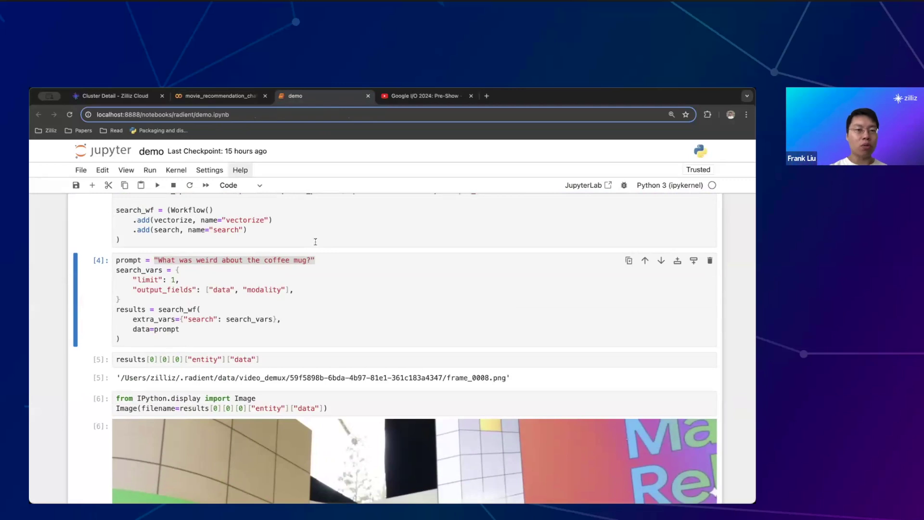
pyautogui.scroll(1, 372, 273)
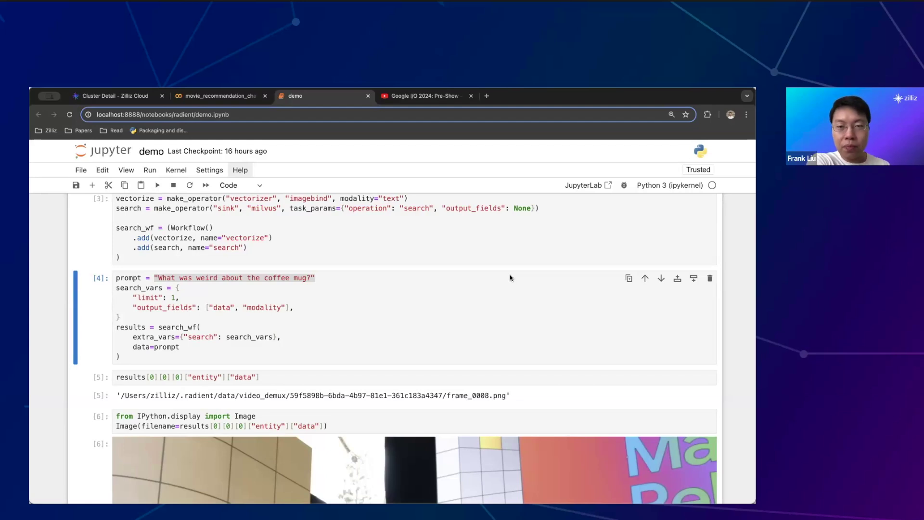
pyautogui.click(303, 210)
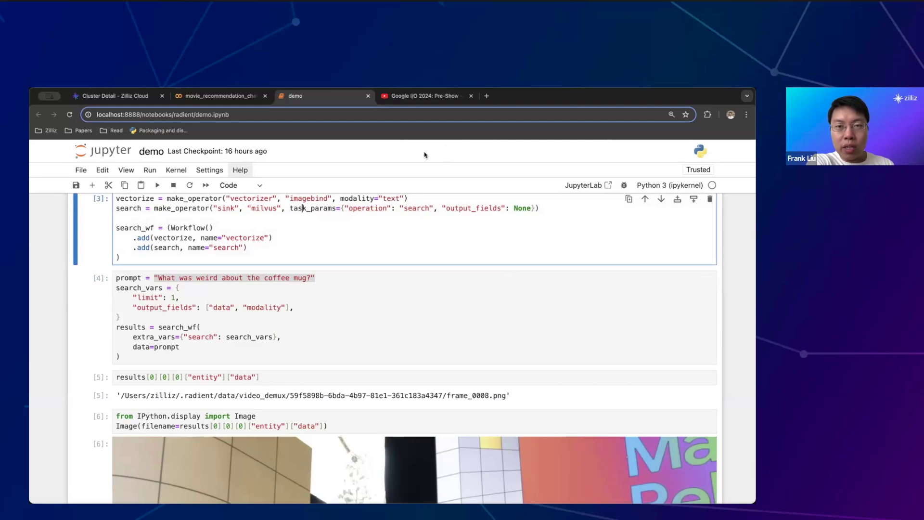
pyautogui.scroll(3, 327, 269)
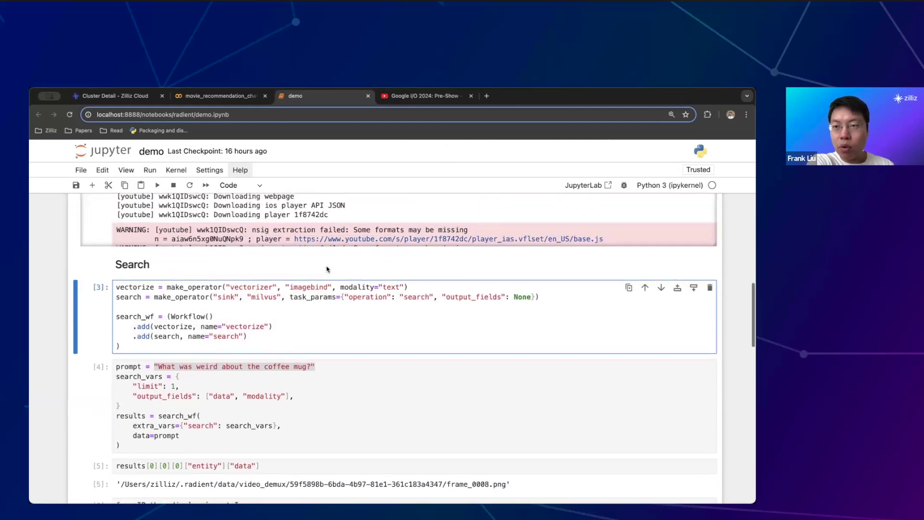